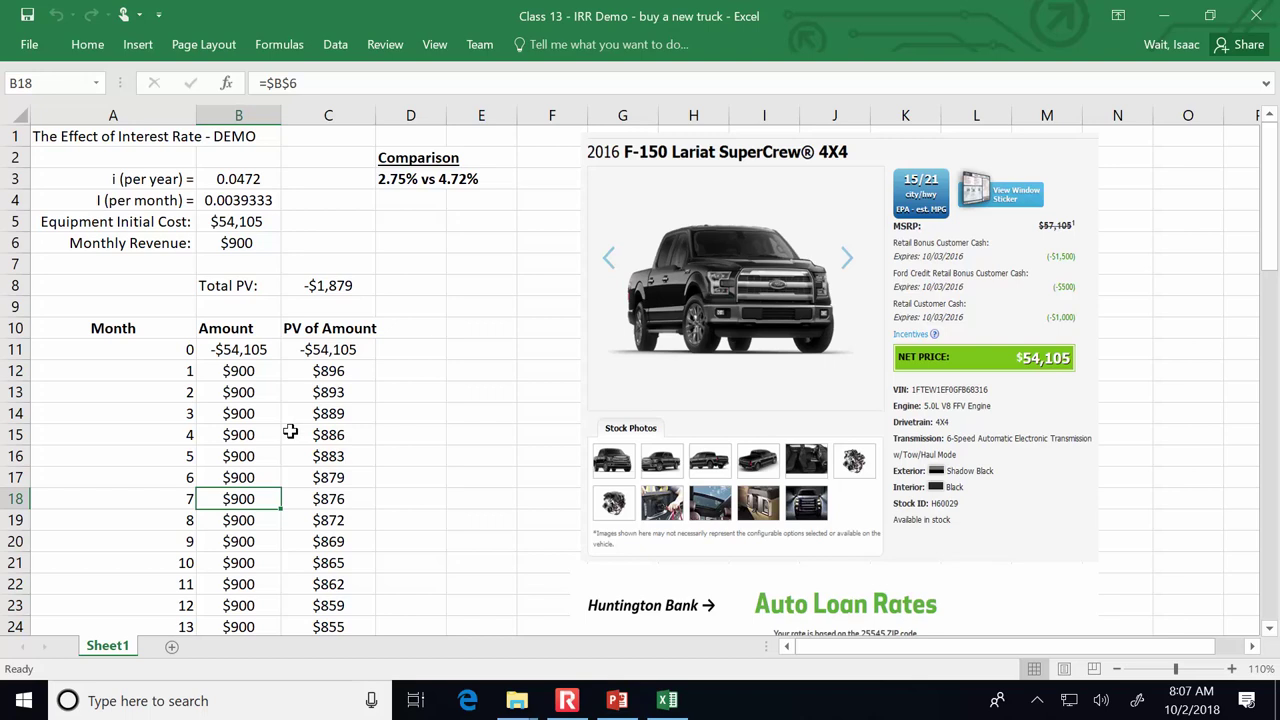
Step: Examine the rate comparison note, annual and monthly interest rates, equipment initial cost and monthly revenue in the input cells
{"action": "left_click", "coordinate": [406, 182]}
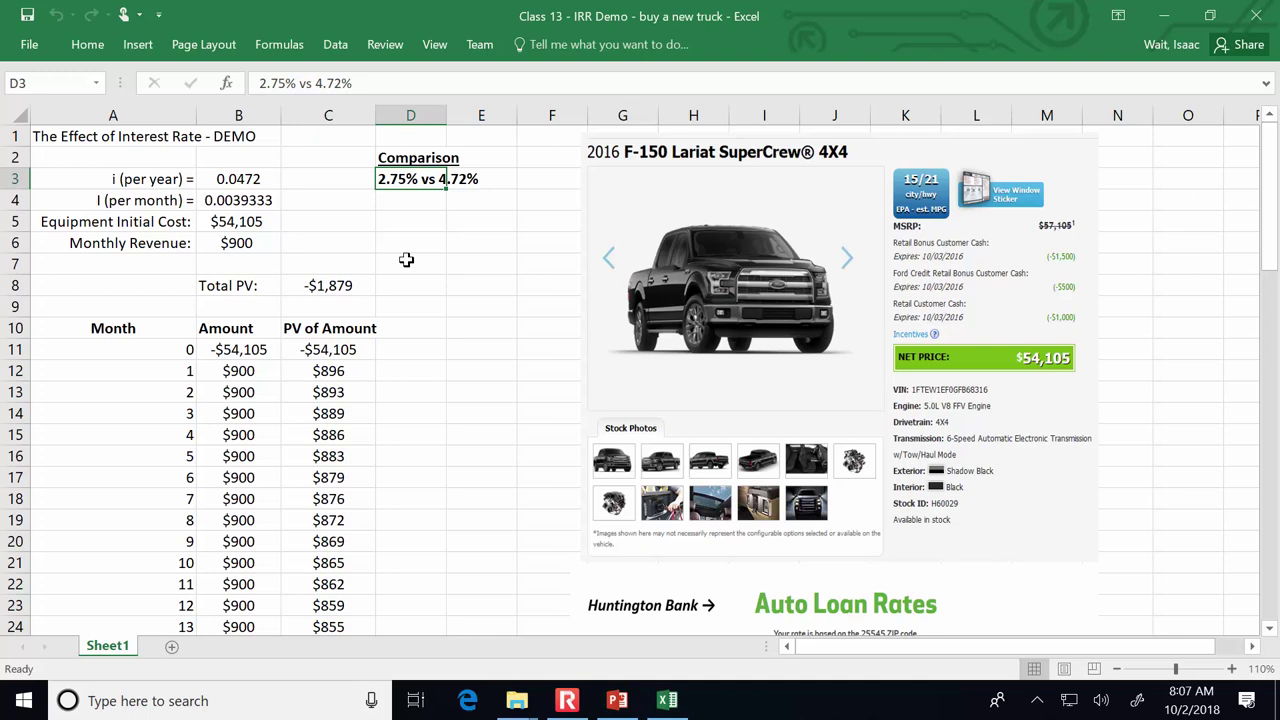
{"action": "left_click", "coordinate": [218, 179]}
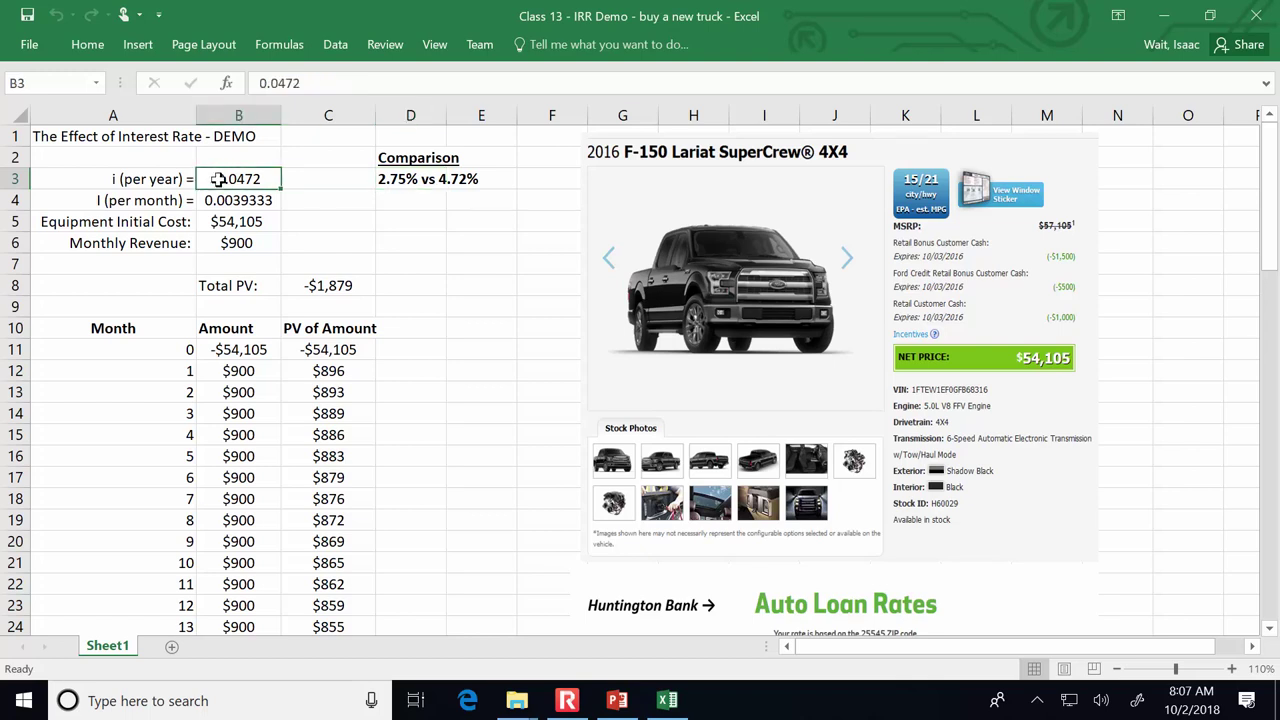
{"action": "left_click", "coordinate": [222, 200]}
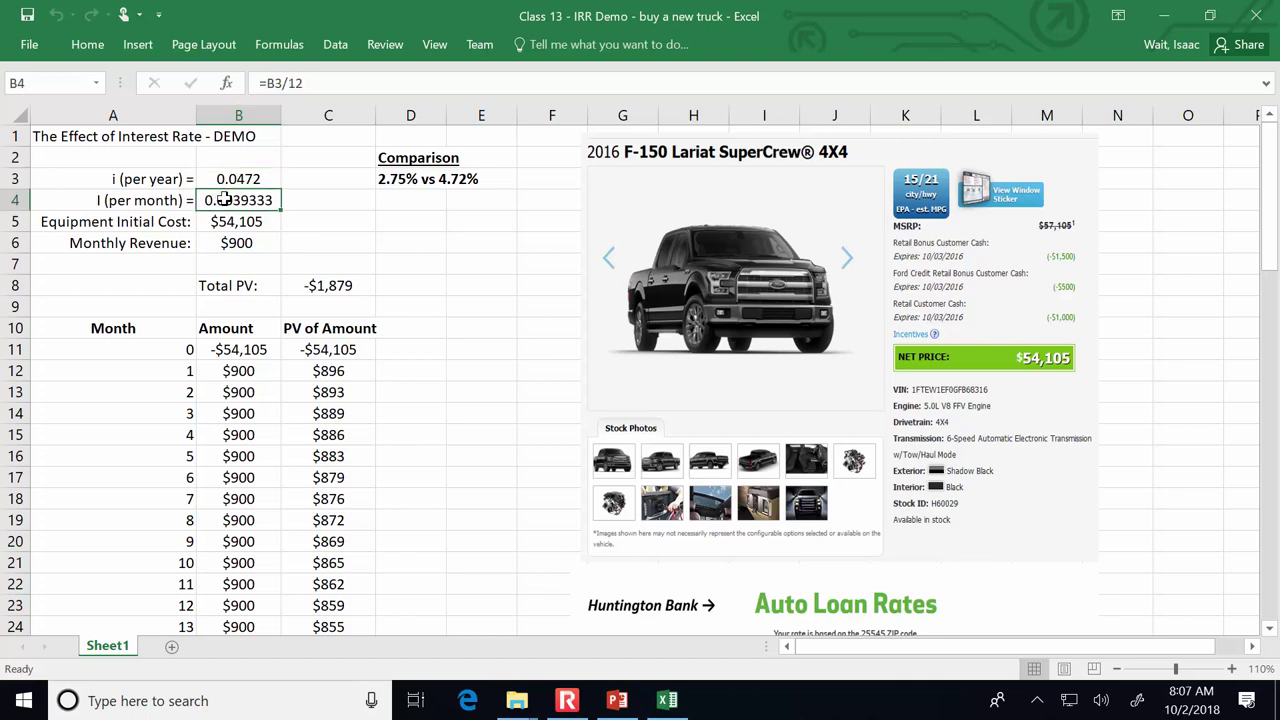
{"action": "left_click", "coordinate": [342, 84]}
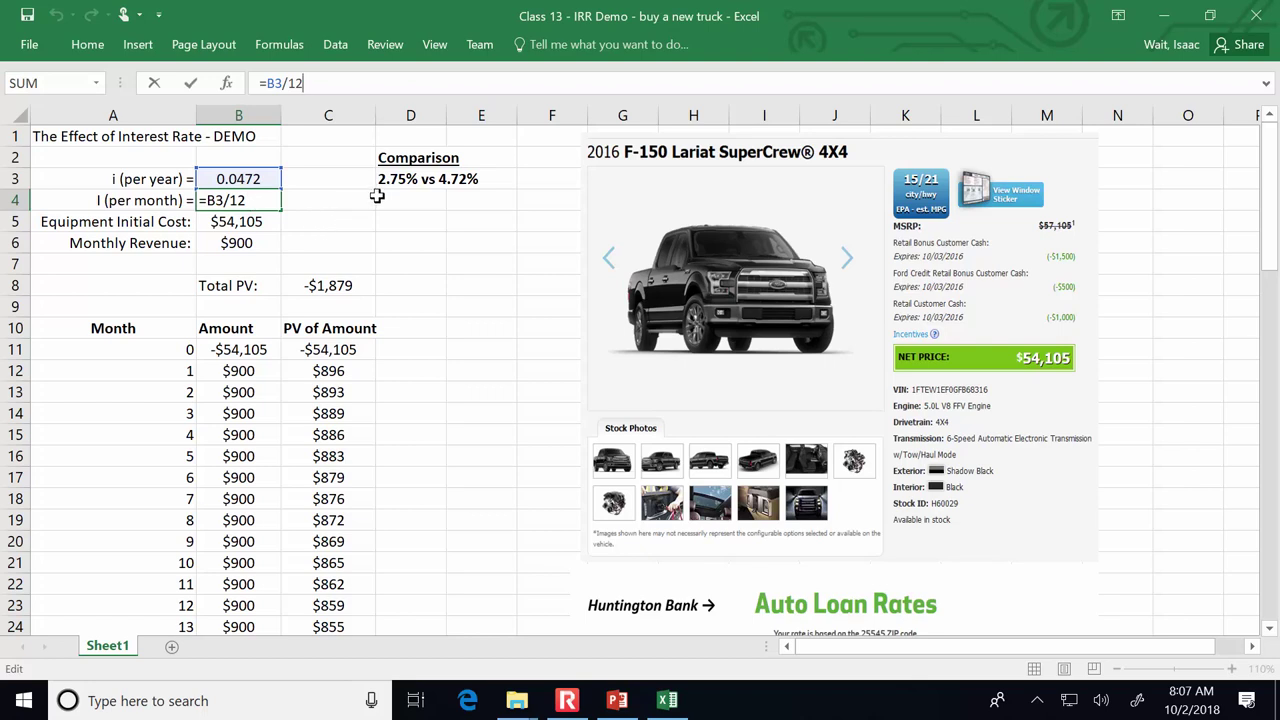
{"action": "left_click", "coordinate": [244, 176]}
{"action": "left_click", "coordinate": [262, 203]}
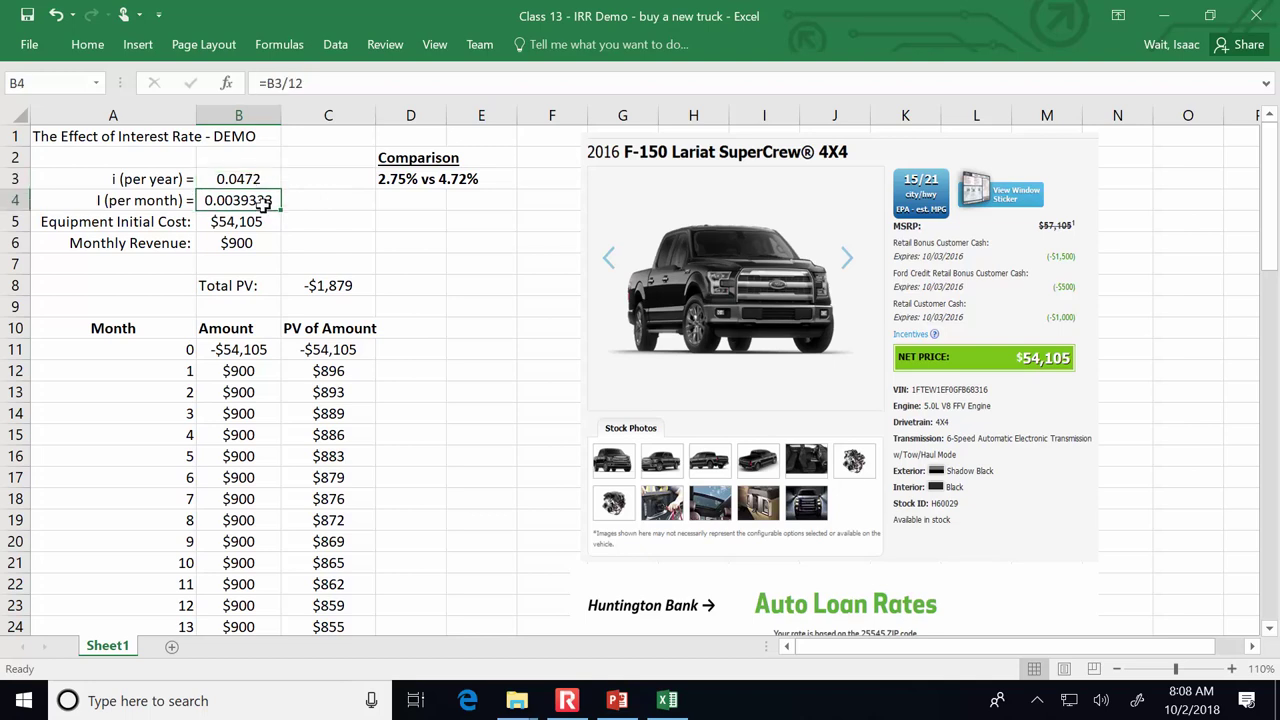
{"action": "left_click", "coordinate": [343, 249]}
{"action": "left_click", "coordinate": [262, 214]}
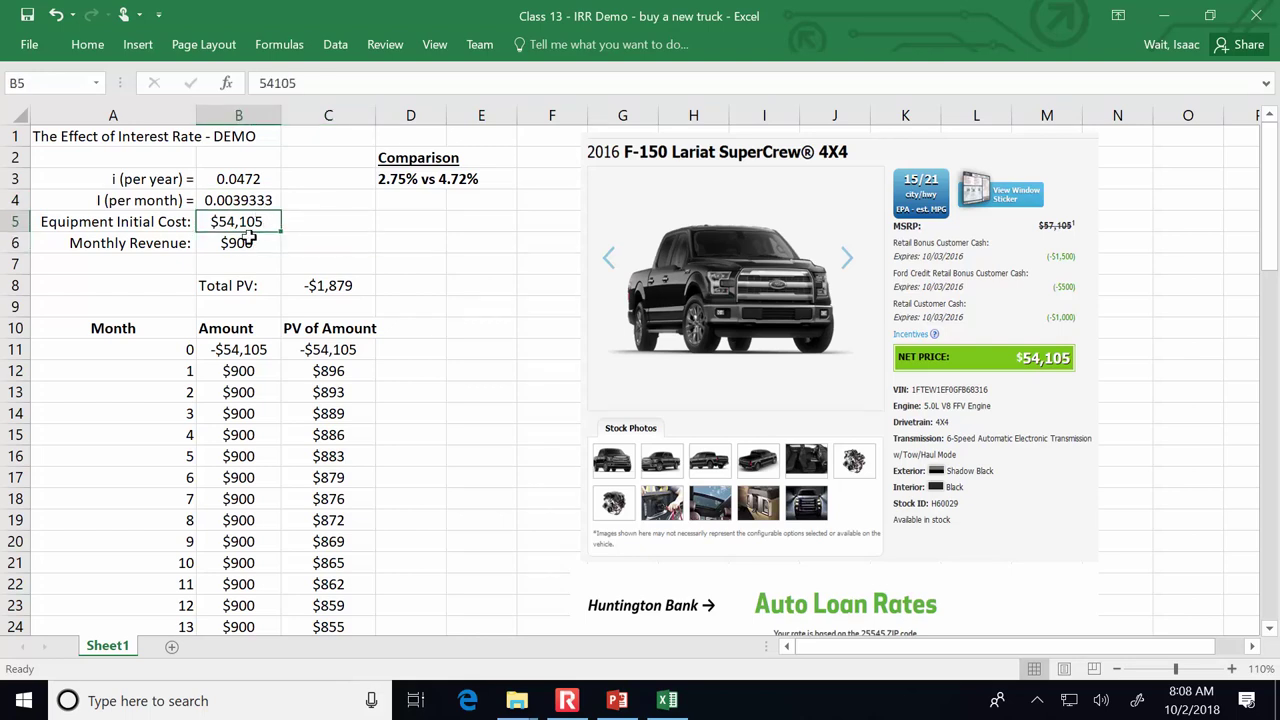
{"action": "left_click", "coordinate": [243, 248]}
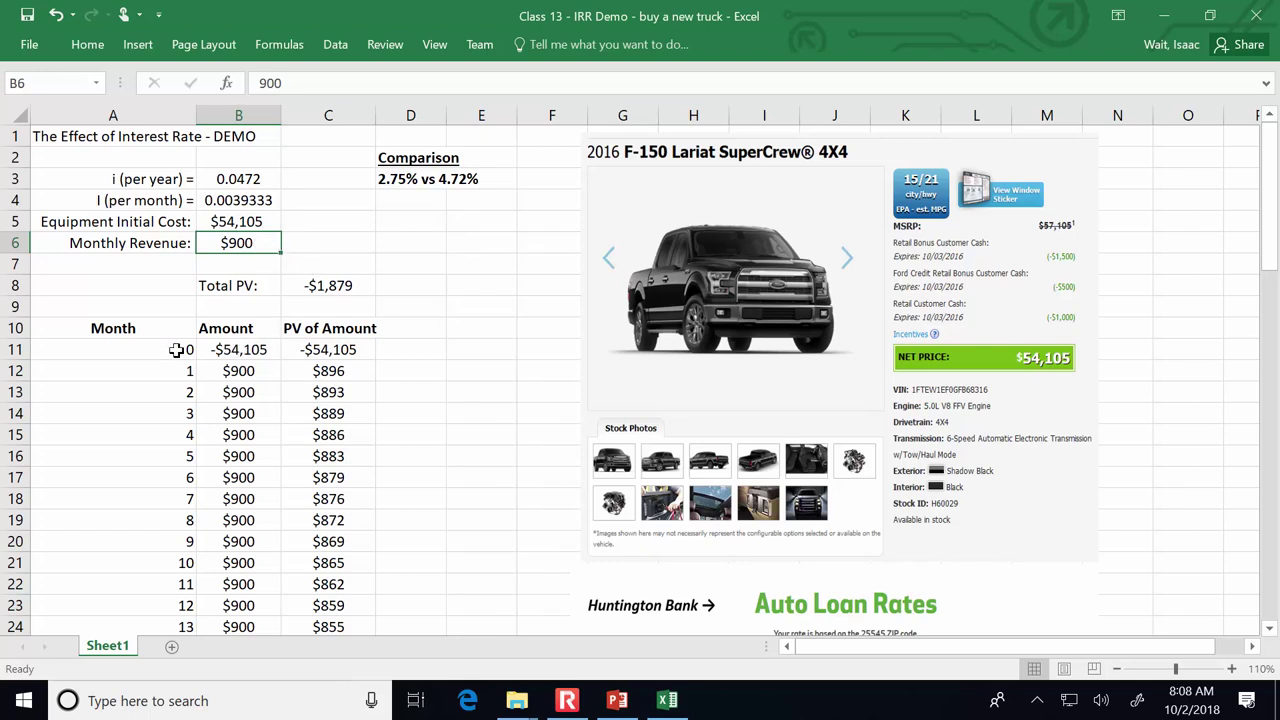
Step: Examine the Amount column's cash flows and their cell references from month 0 through month 66
{"action": "left_click", "coordinate": [250, 348]}
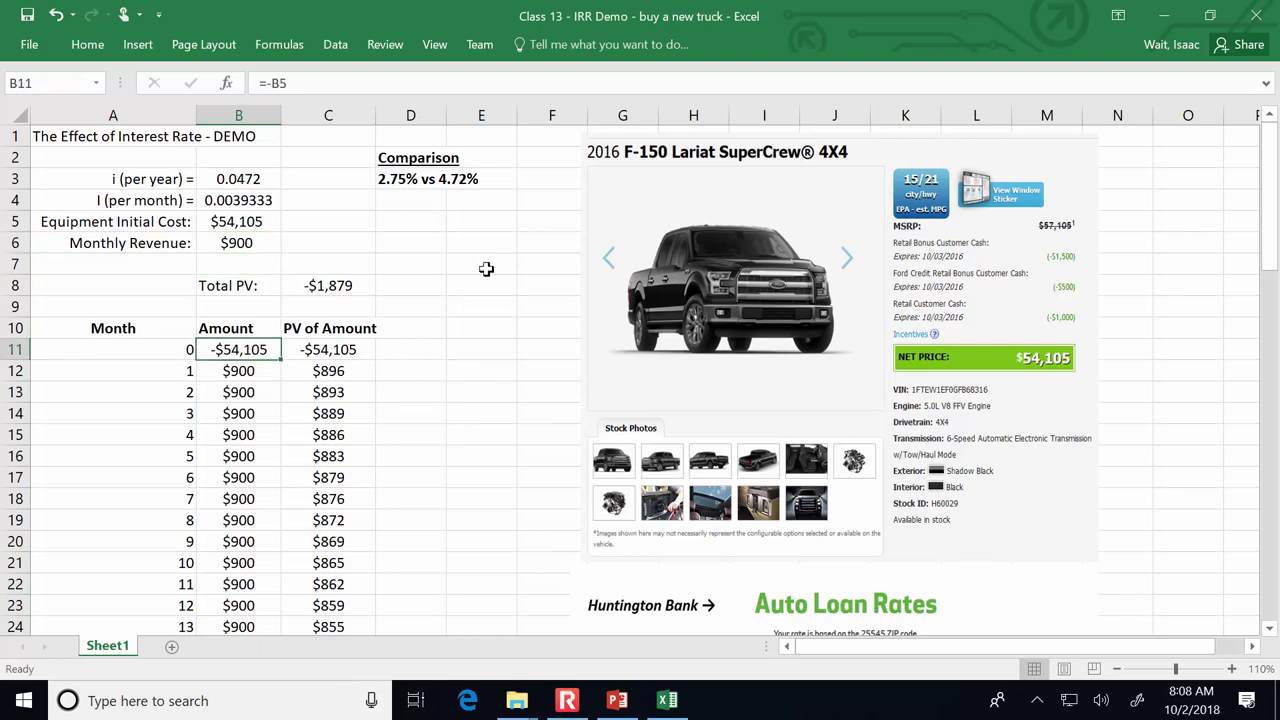
{"action": "left_click", "coordinate": [232, 374]}
{"action": "left_click", "coordinate": [235, 395]}
{"action": "left_click", "coordinate": [235, 417]}
{"action": "left_click", "coordinate": [235, 435]}
{"action": "scroll", "coordinate": [285, 420], "scroll_direction": "down", "scroll_amount": 3}
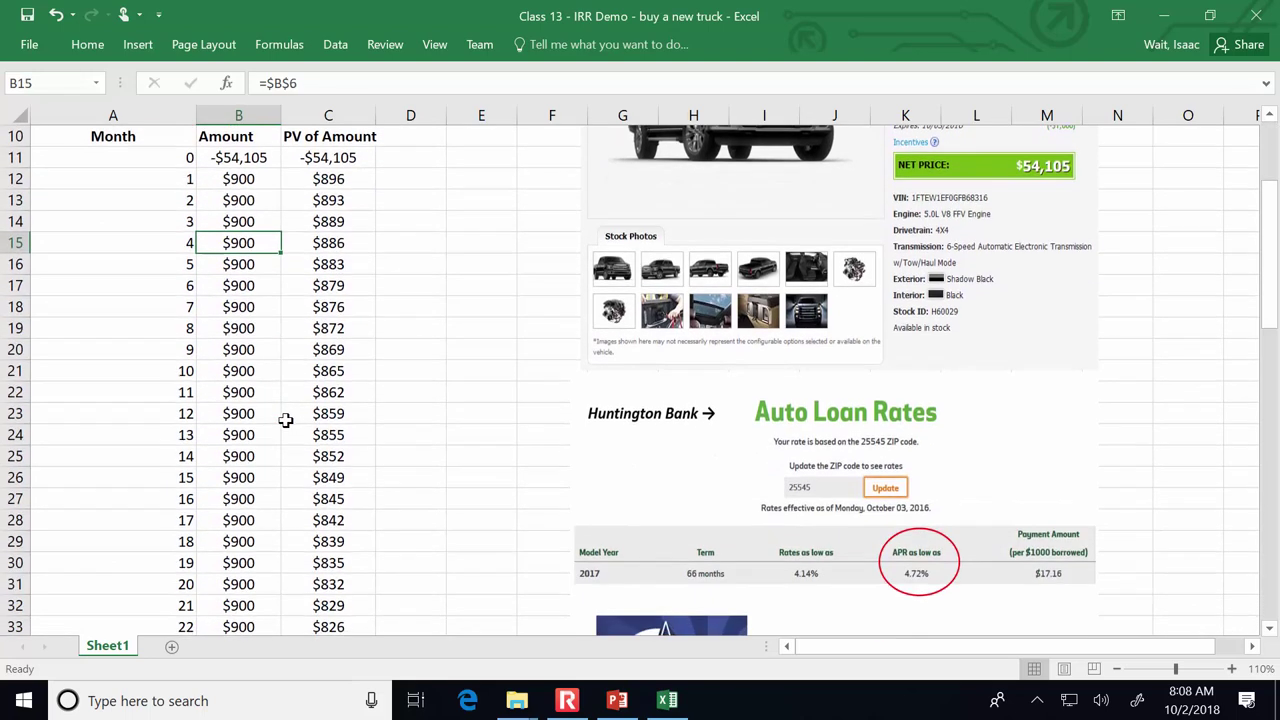
{"action": "scroll", "coordinate": [285, 420], "scroll_direction": "down", "scroll_amount": 15}
{"action": "scroll", "coordinate": [285, 420], "scroll_direction": "down", "scroll_amount": 1}
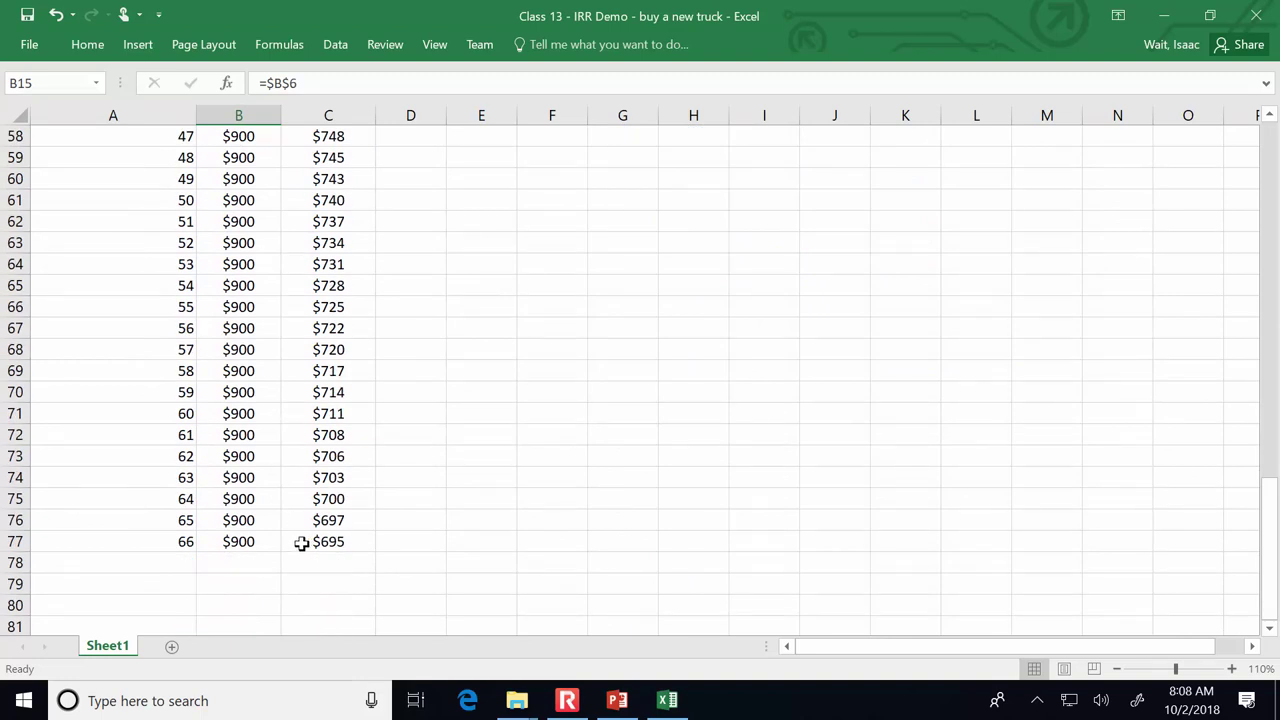
{"action": "left_click", "coordinate": [252, 540]}
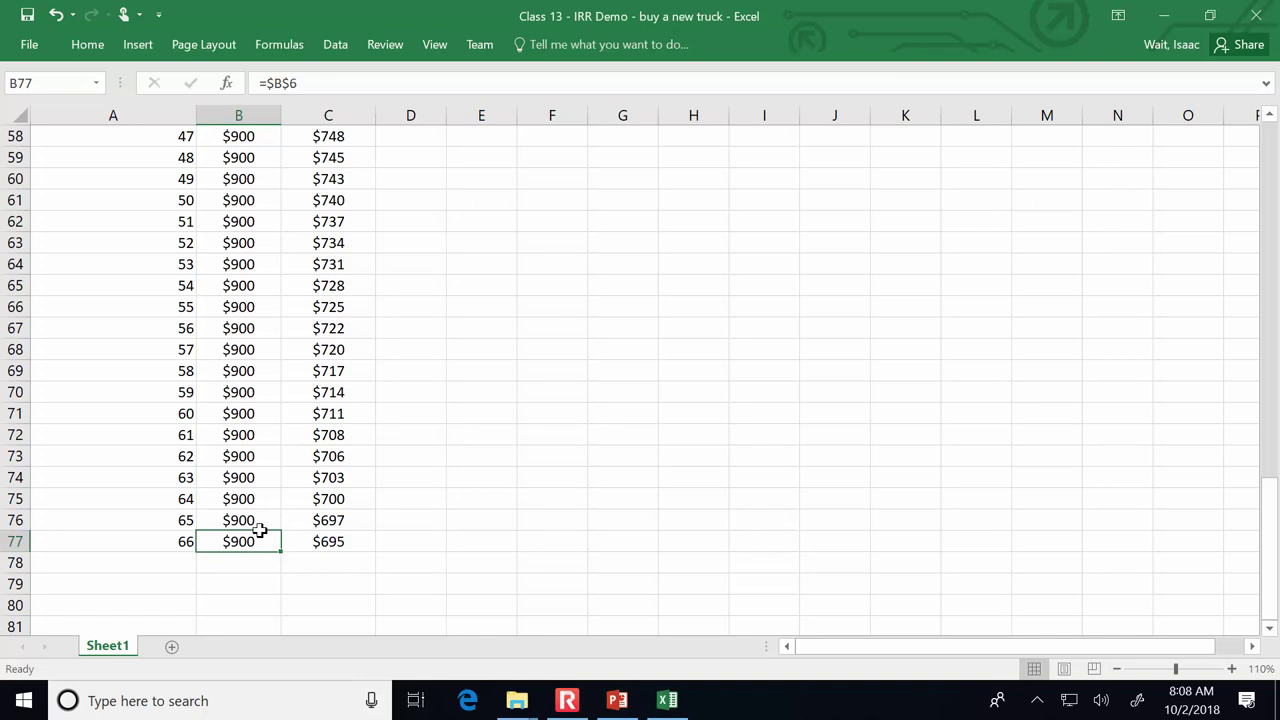
Step: Inspect the PV formula for month 66 in C77 and trace its rate argument to the monthly interest rate in B4
{"action": "left_click", "coordinate": [357, 541]}
{"action": "left_click", "coordinate": [395, 80]}
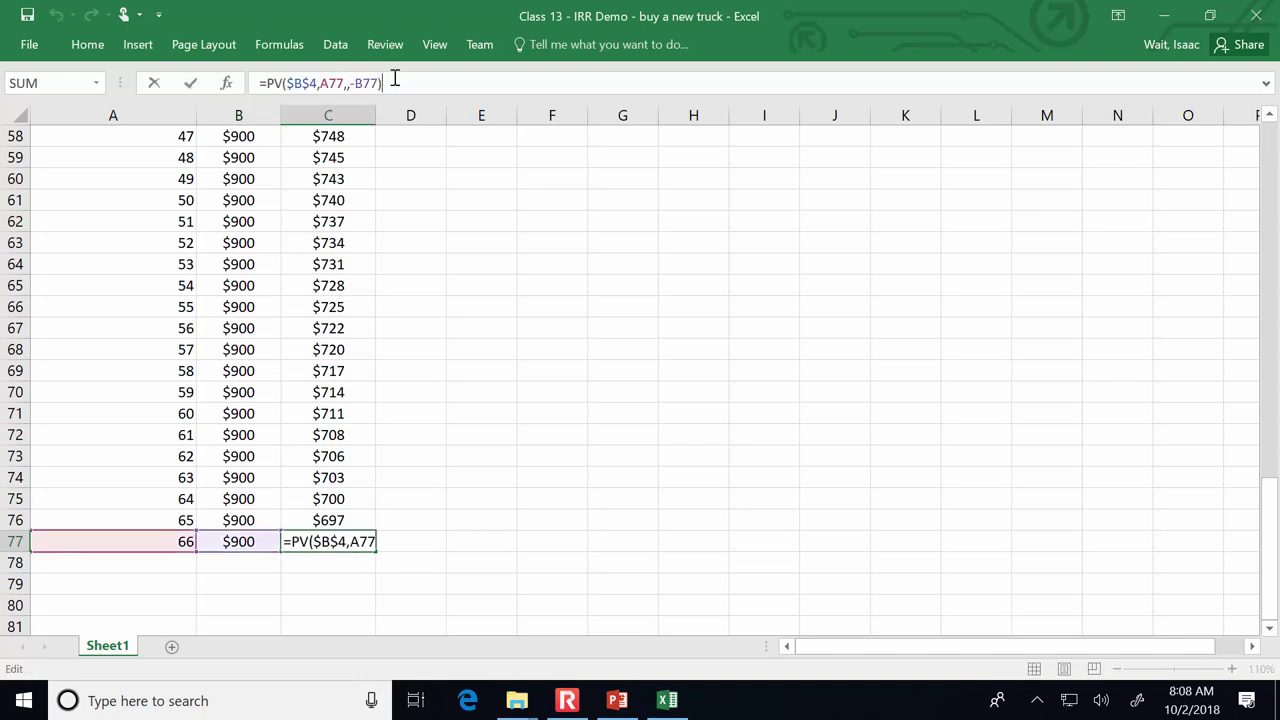
{"action": "left_click", "coordinate": [312, 83]}
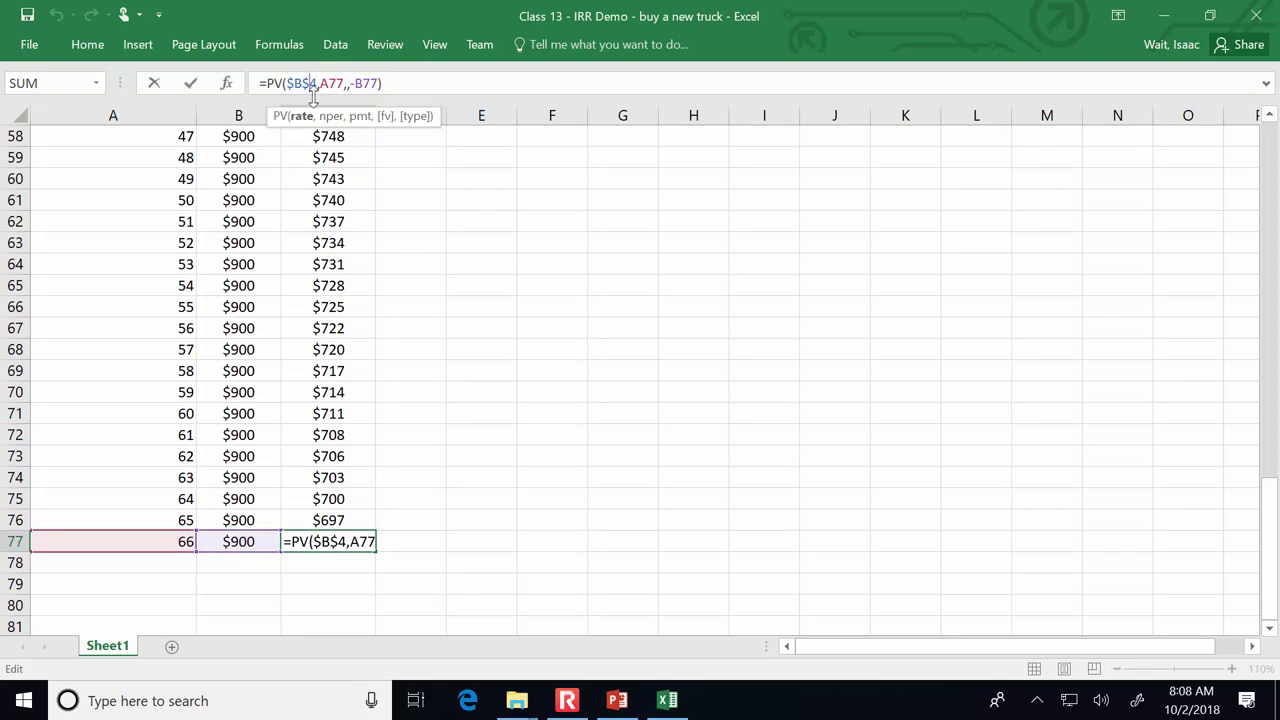
{"action": "left_click_drag", "start_coordinate": [1271, 550], "coordinate": [1265, 367]}
{"action": "left_click", "coordinate": [1271, 502]}
{"action": "left_click_drag", "start_coordinate": [1270, 491], "coordinate": [1268, 140]}
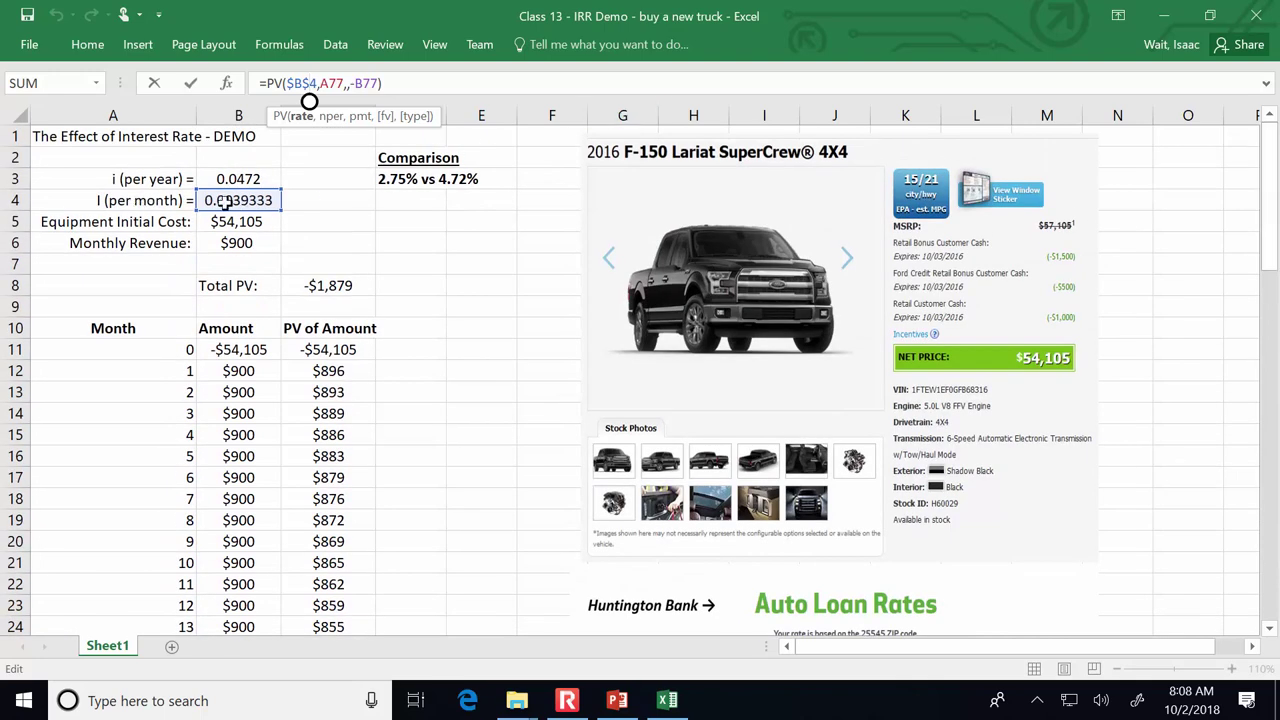
{"action": "left_click_drag", "start_coordinate": [1268, 200], "coordinate": [1268, 546]}
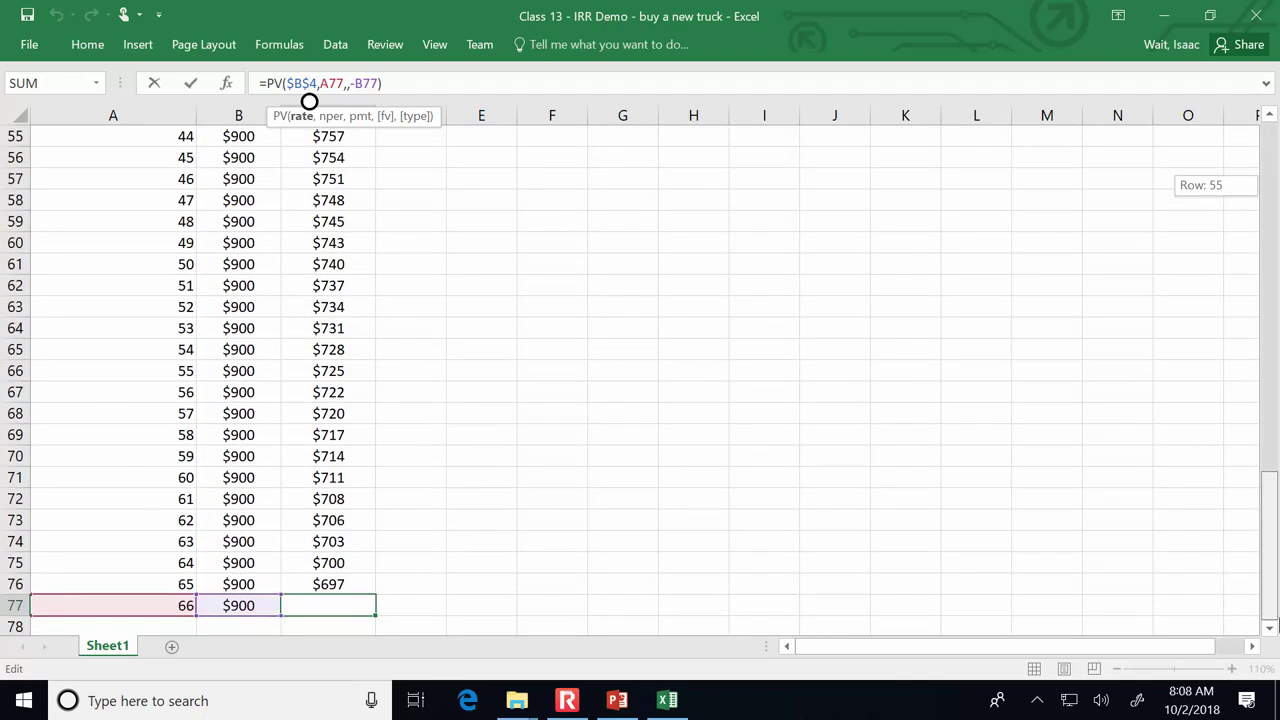
Step: Check the period, payment and future value arguments of month 66's PV formula against the month and Amount cells
{"action": "left_click", "coordinate": [333, 86]}
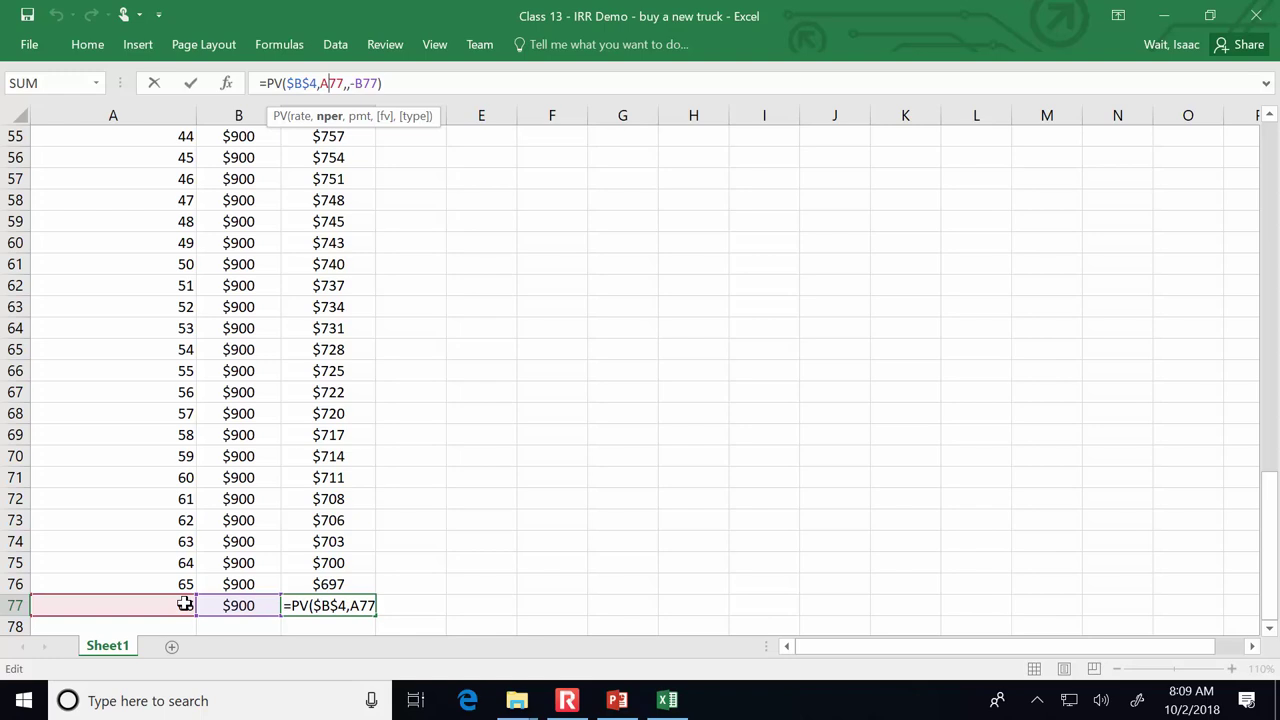
{"action": "left_click", "coordinate": [346, 86]}
{"action": "type", "text": ","}
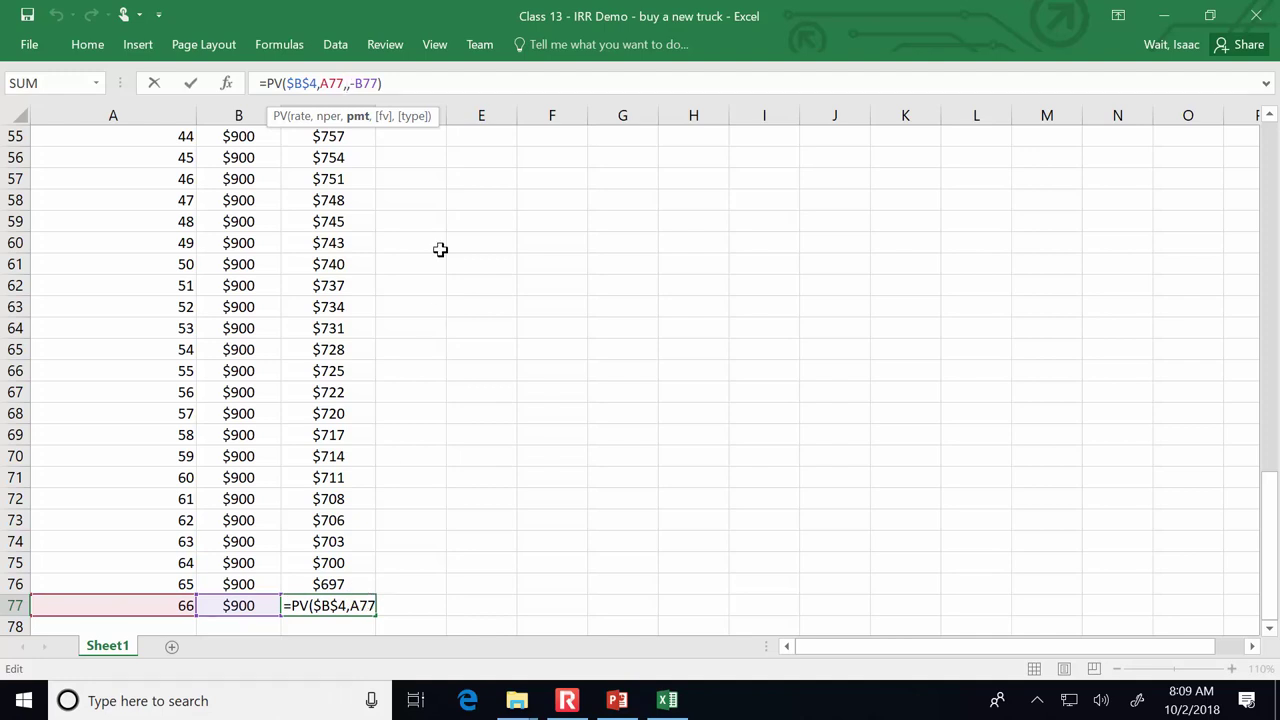
{"action": "left_click", "coordinate": [360, 84]}
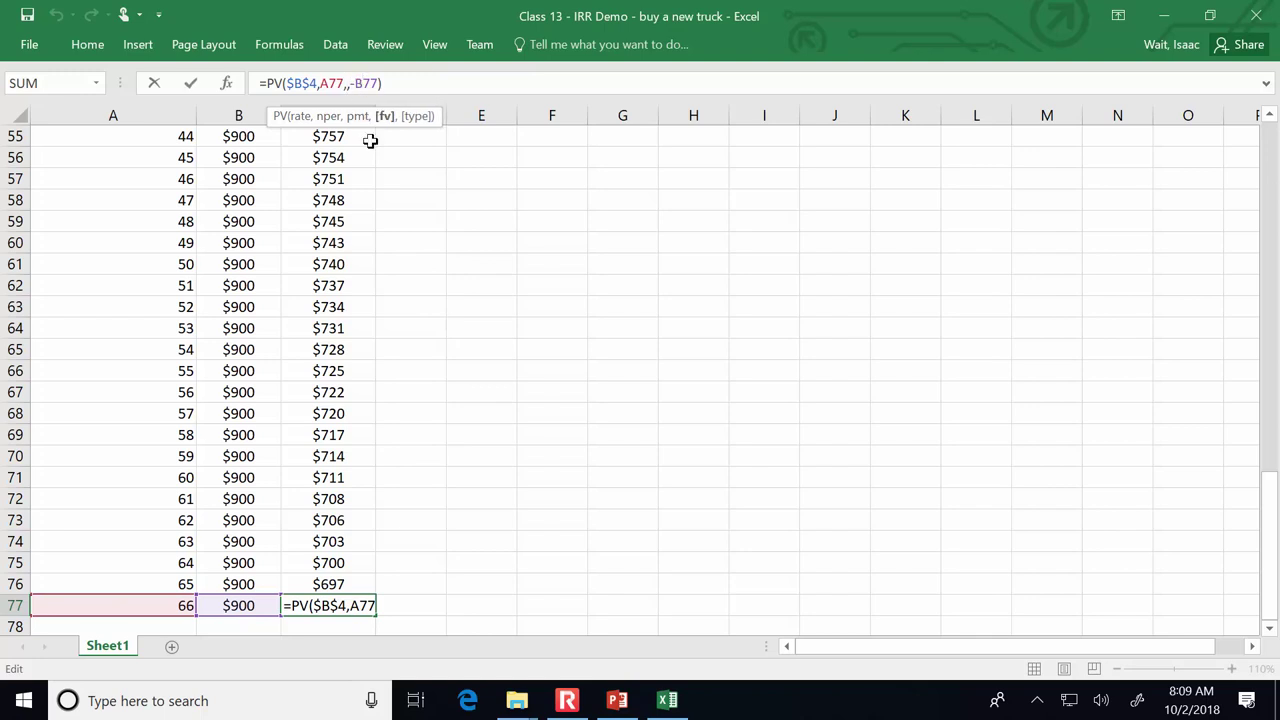
{"action": "left_click", "coordinate": [264, 604]}
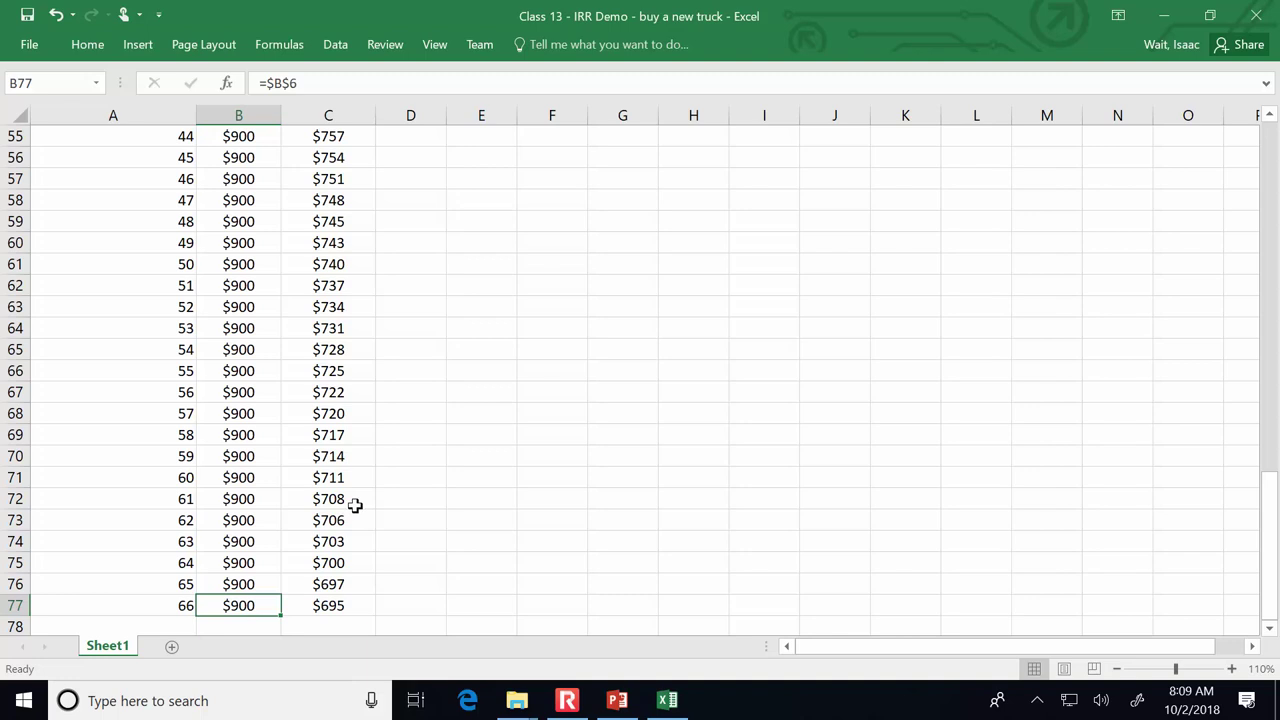
{"action": "left_click", "coordinate": [328, 618]}
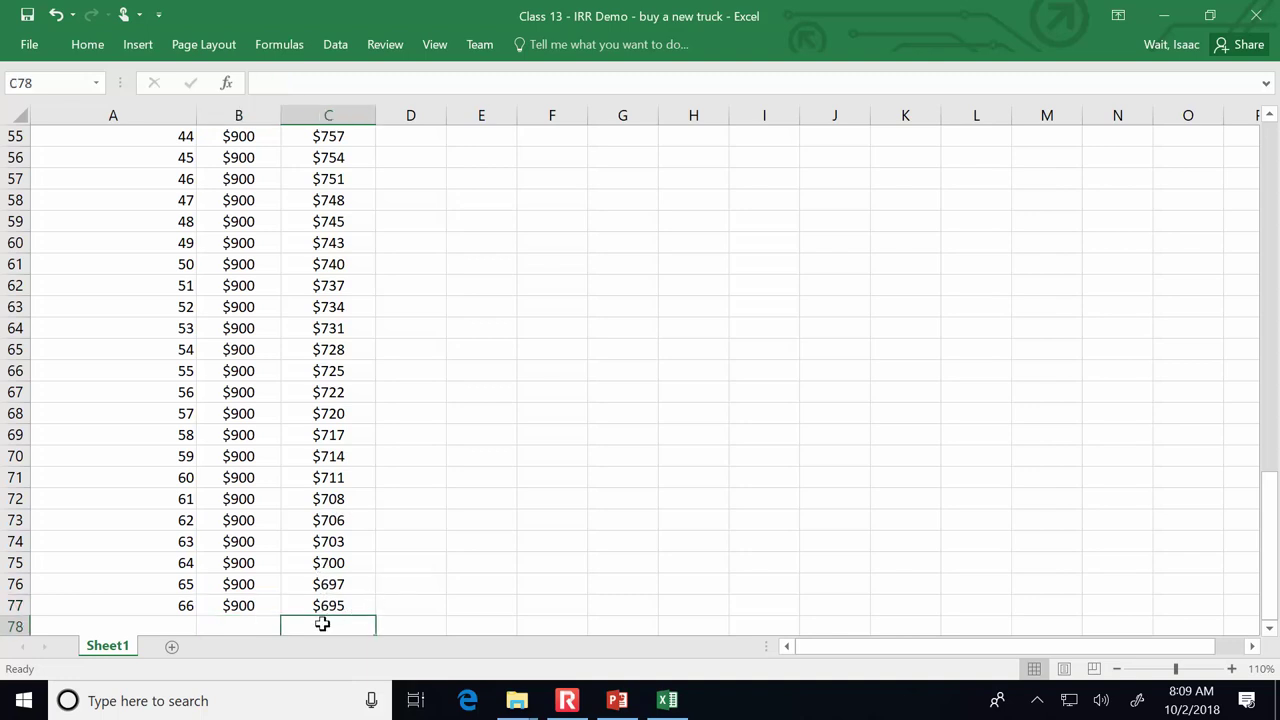
{"action": "left_click", "coordinate": [328, 607]}
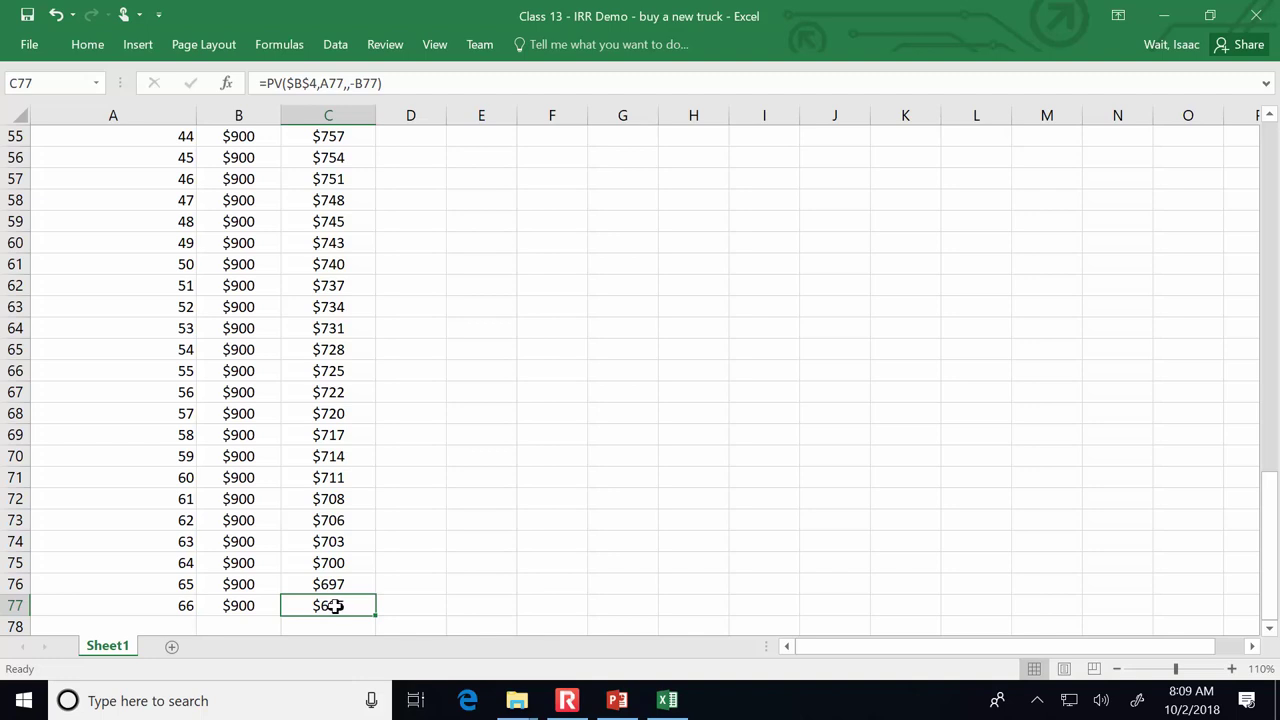
{"action": "left_click", "coordinate": [251, 604]}
{"action": "left_click", "coordinate": [249, 587]}
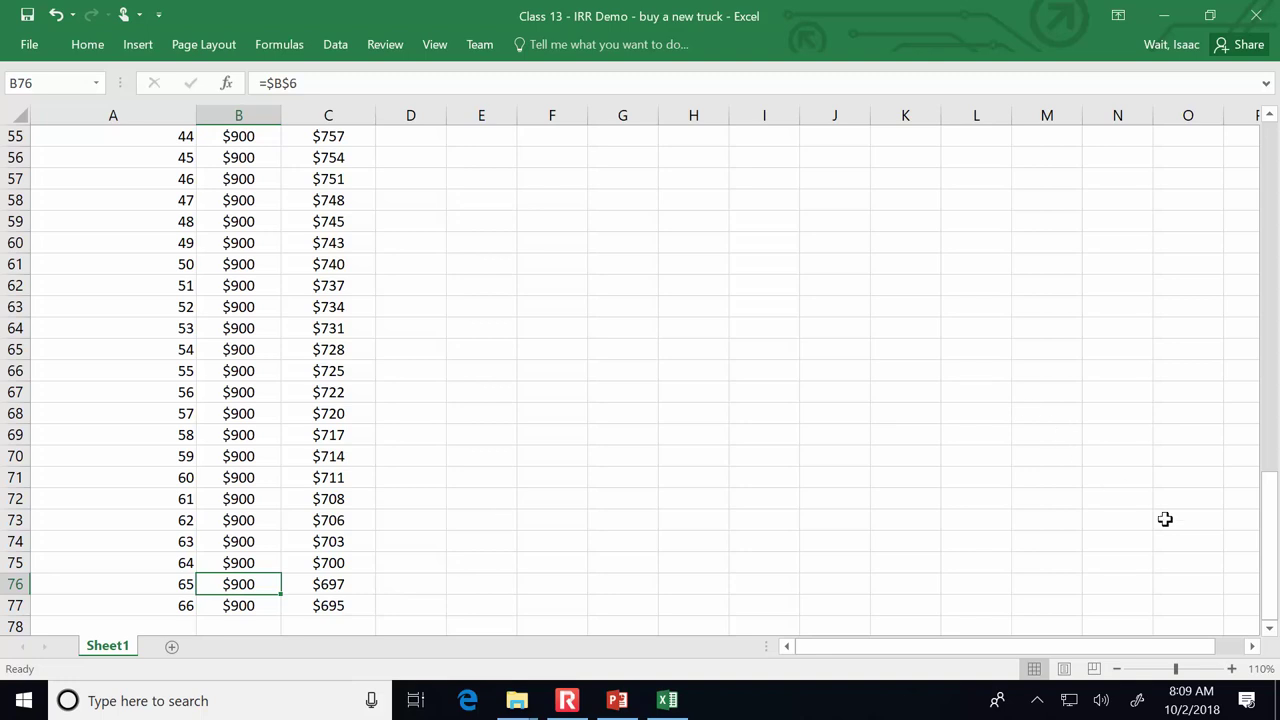
Step: Inspect the SUM formula behind Total PV in C8 and compare it with the annual interest rate input
{"action": "left_click_drag", "start_coordinate": [1268, 535], "coordinate": [1270, 150]}
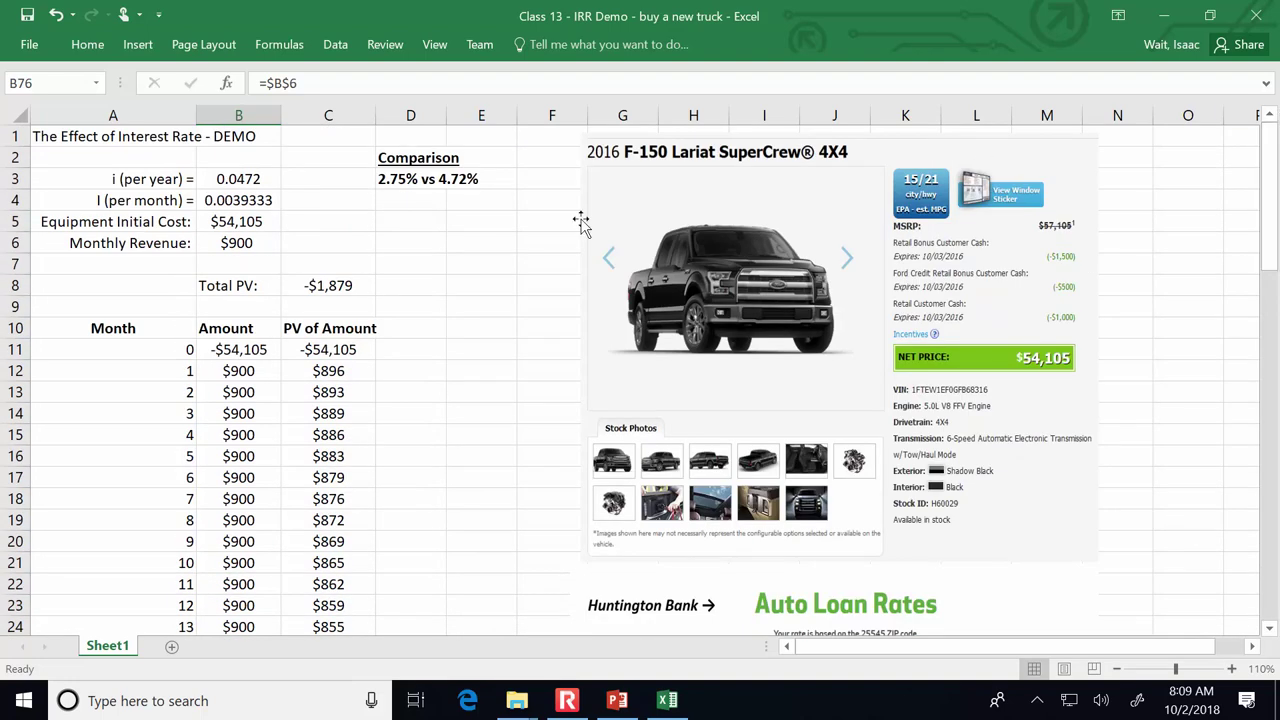
{"action": "left_click", "coordinate": [326, 291]}
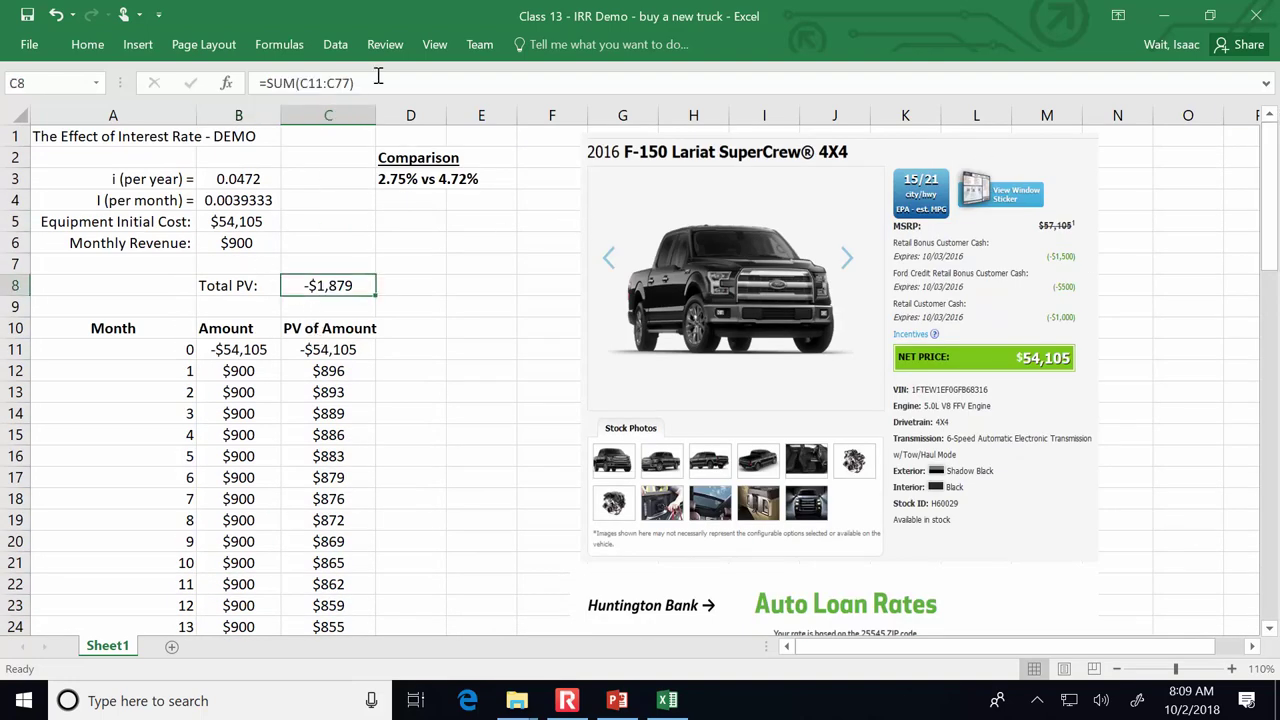
{"action": "left_click", "coordinate": [380, 83]}
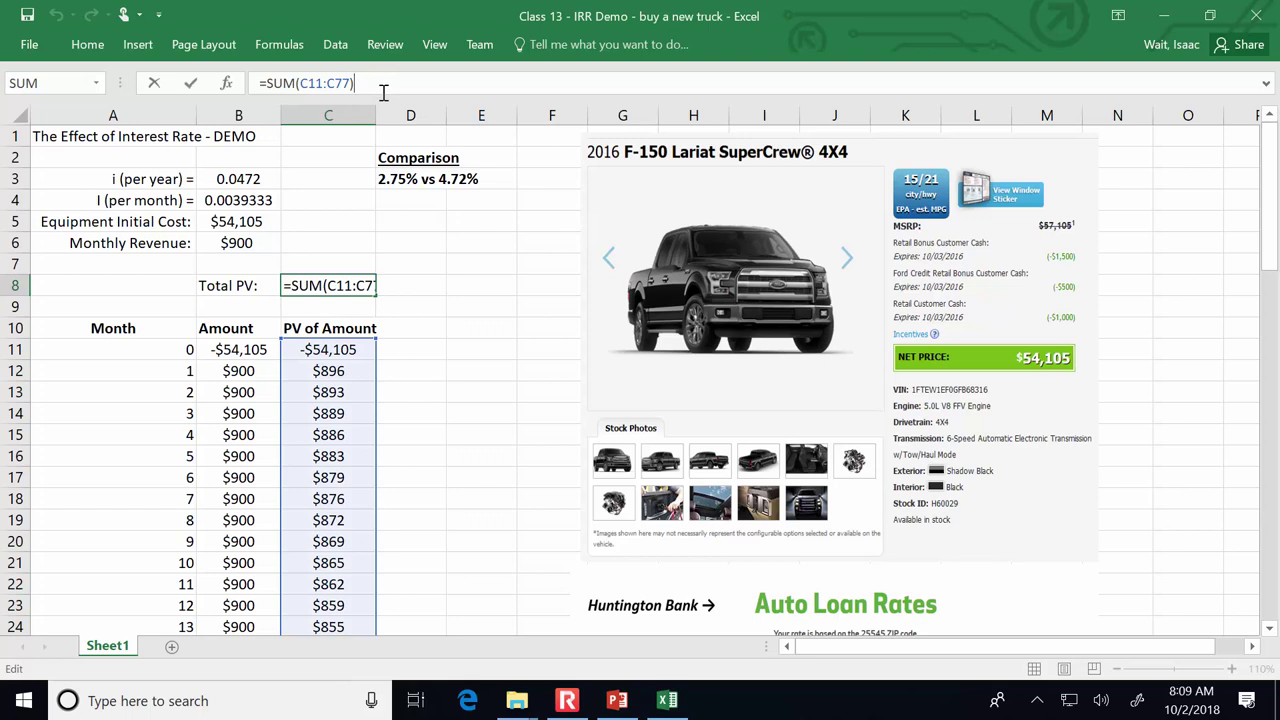
{"action": "key", "text": "ctrl+Return"}
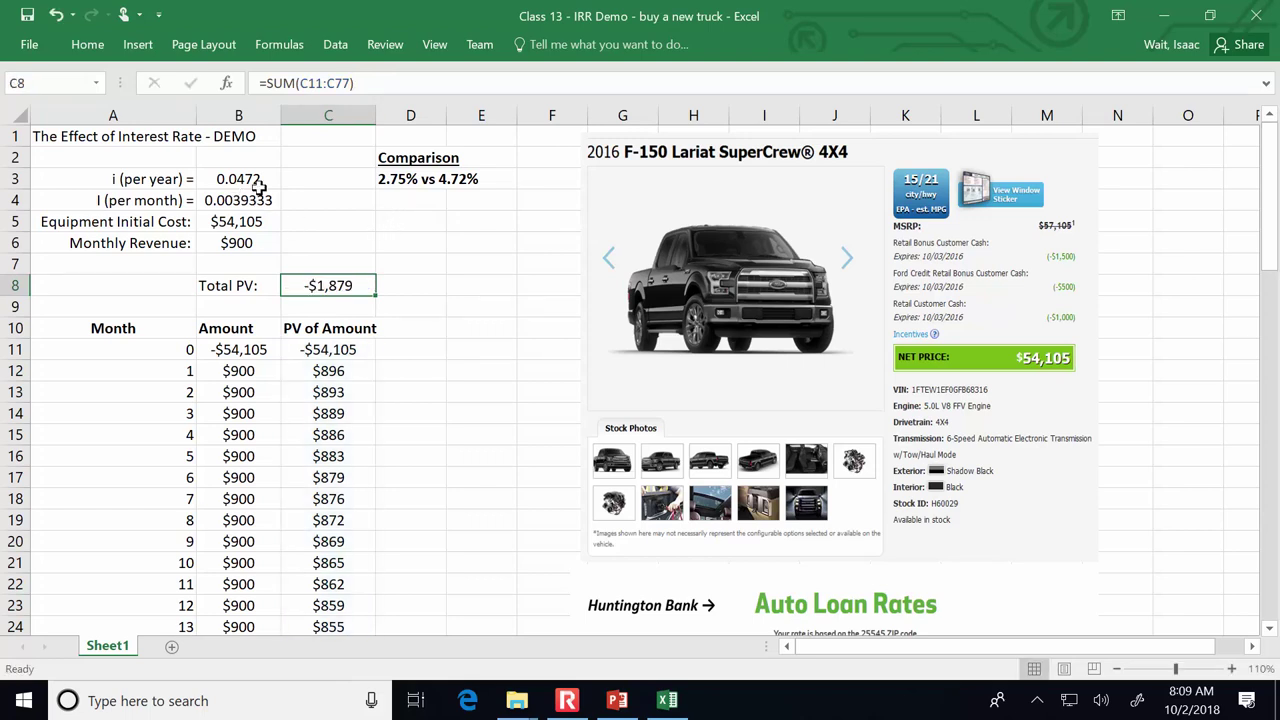
{"action": "left_click", "coordinate": [259, 180]}
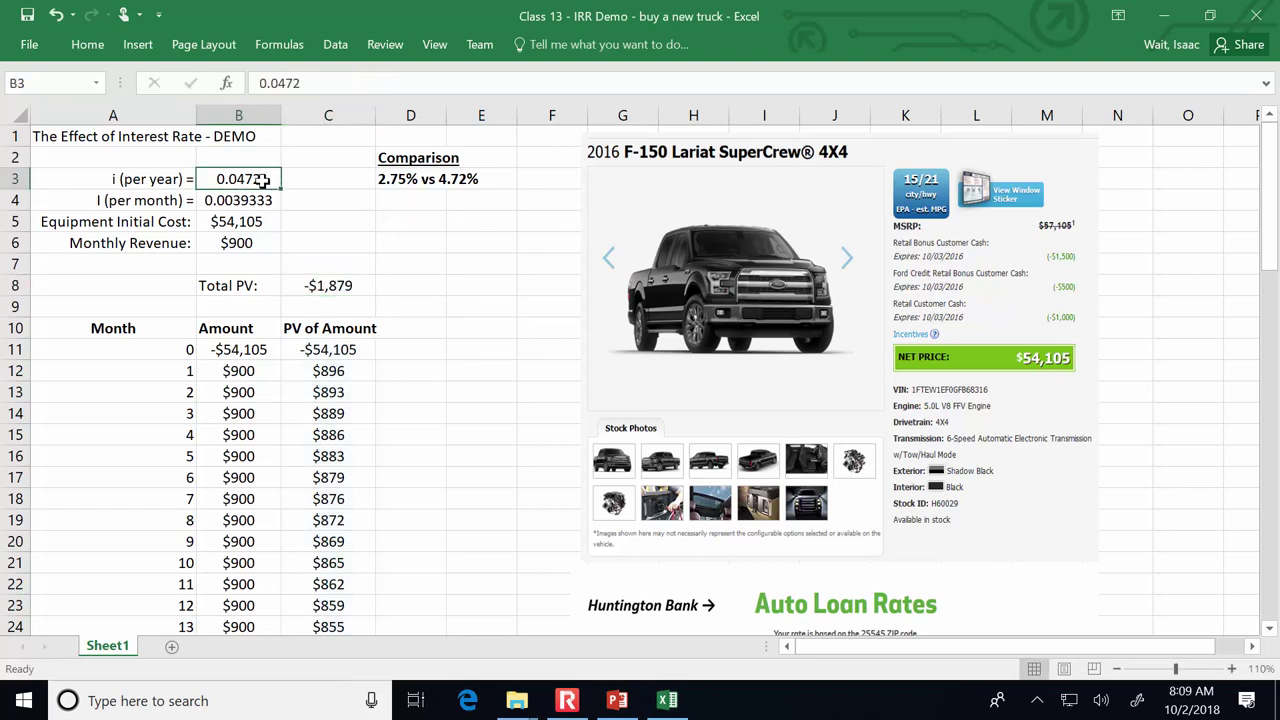
{"action": "left_click", "coordinate": [406, 290]}
{"action": "left_click", "coordinate": [337, 286]}
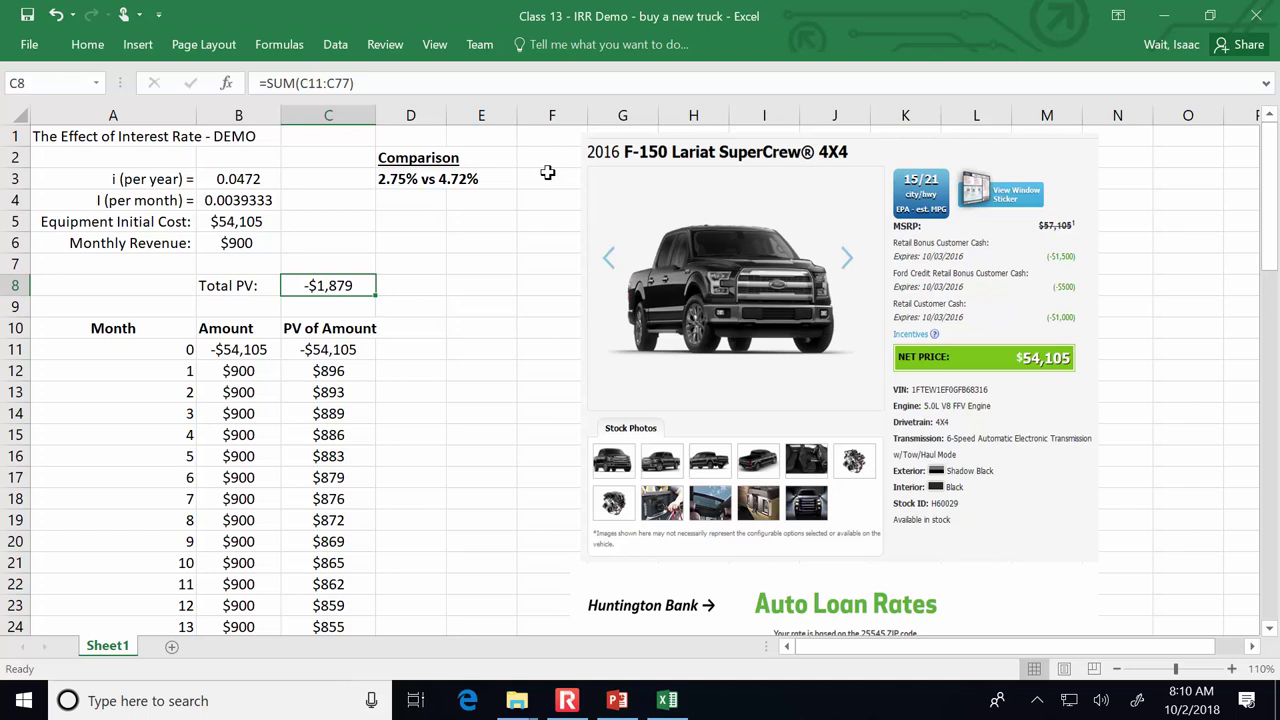
Step: Set the annual interest rate in B3 to 0.0275, the lower rate from the comparison note
{"action": "left_click", "coordinate": [399, 182]}
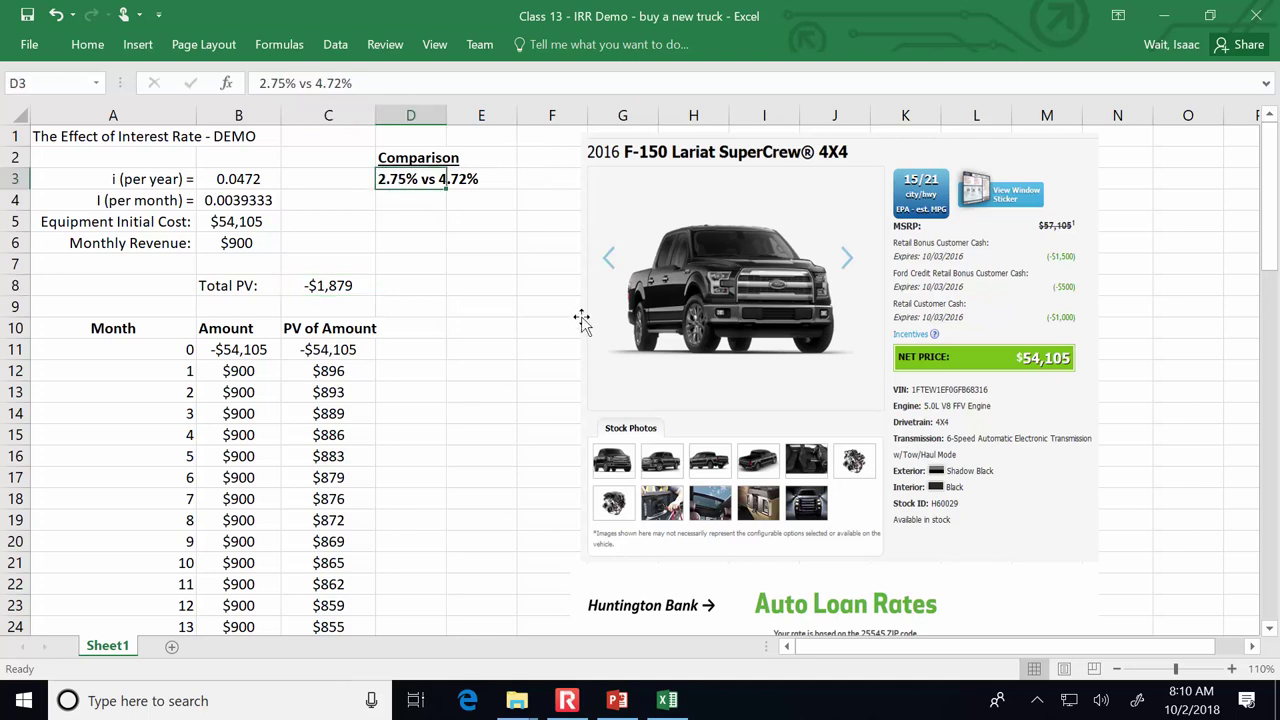
{"action": "left_click", "coordinate": [230, 176]}
{"action": "type", "text": "."}
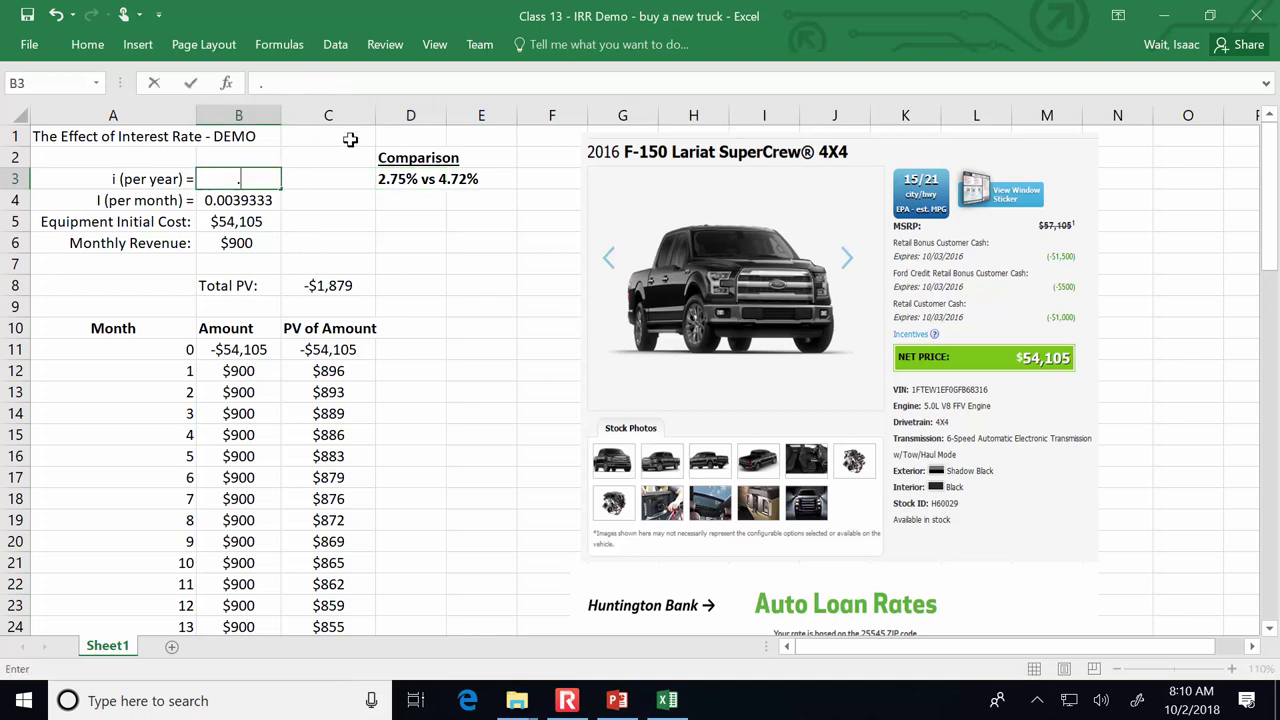
{"action": "type", "text": "0275"}
{"action": "key", "text": "Return"}
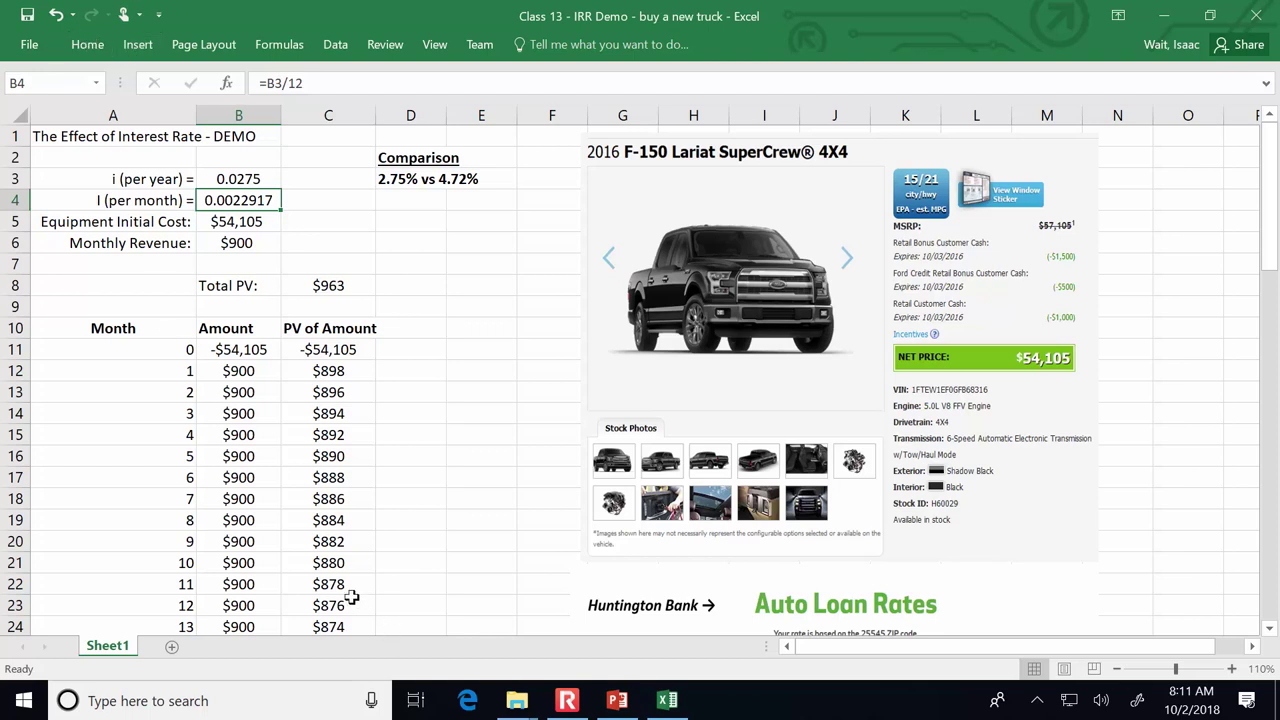
Step: Undo the annual interest rate change and redo it to compare the Total PV at both rates
{"action": "left_click", "coordinate": [56, 15]}
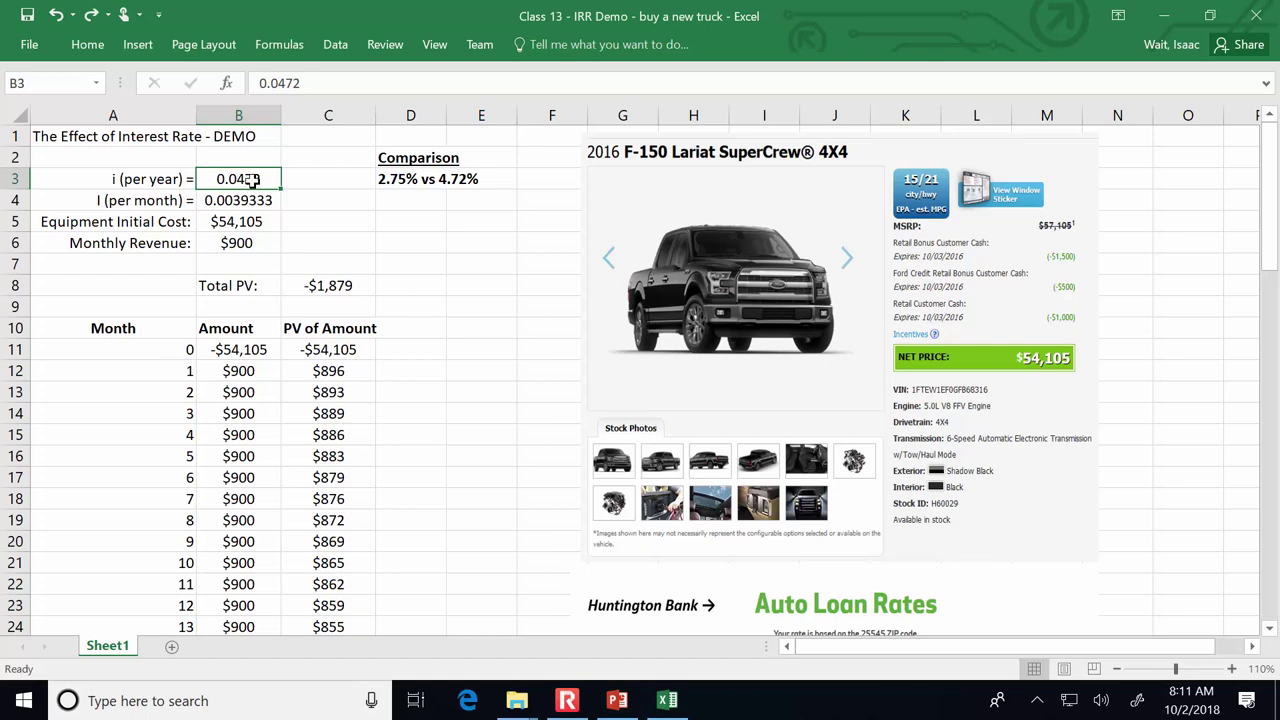
{"action": "left_click", "coordinate": [91, 16]}
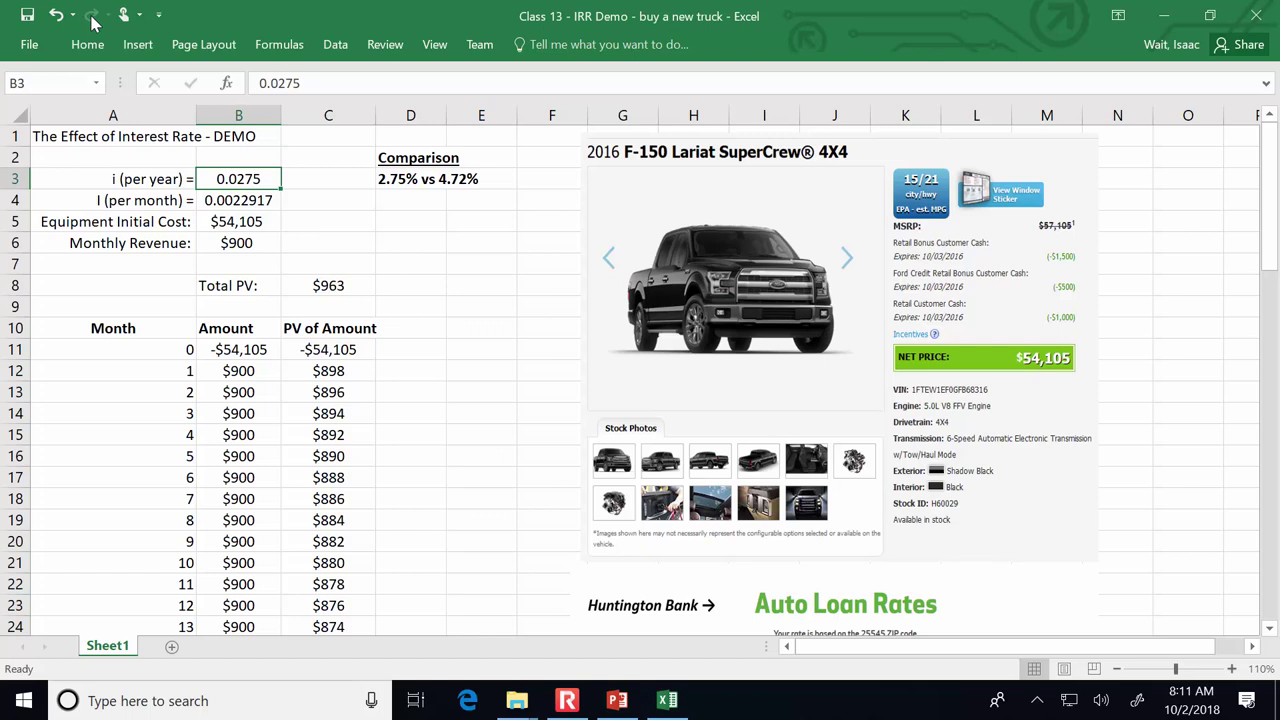
{"action": "left_click", "coordinate": [350, 288]}
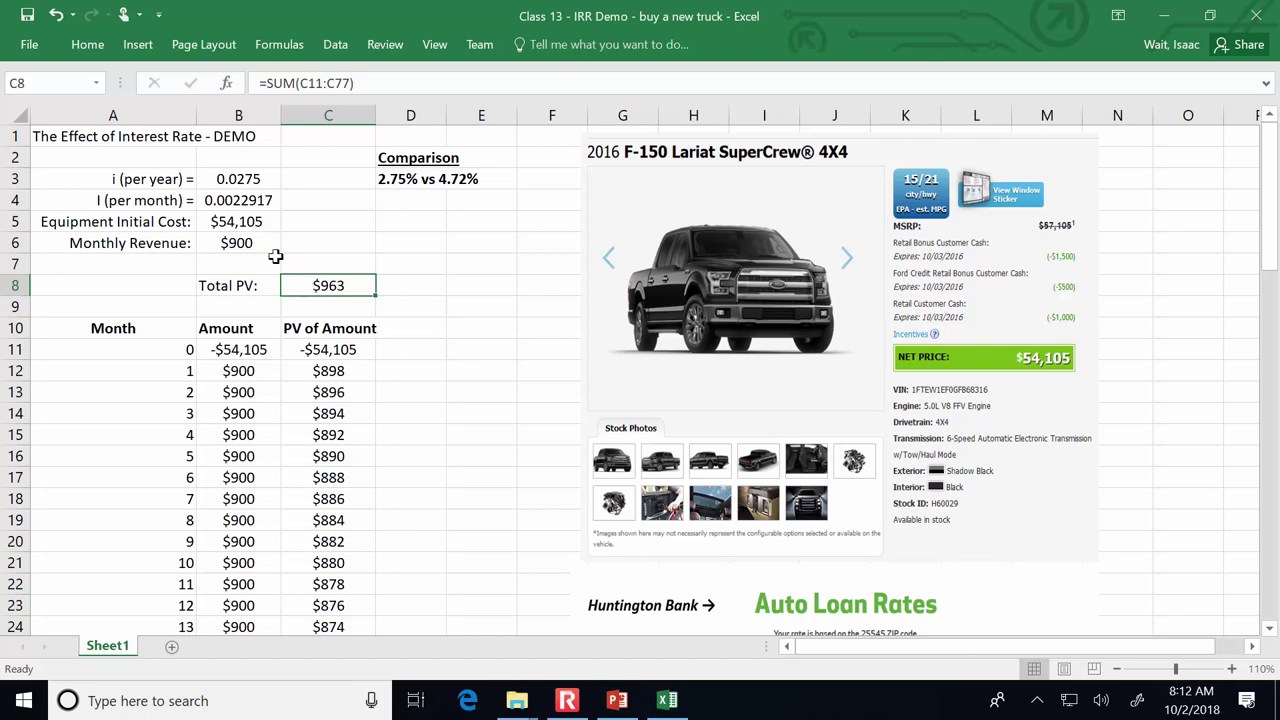
{"action": "left_click", "coordinate": [268, 282]}
{"action": "left_click_drag", "start_coordinate": [268, 282], "coordinate": [354, 283]}
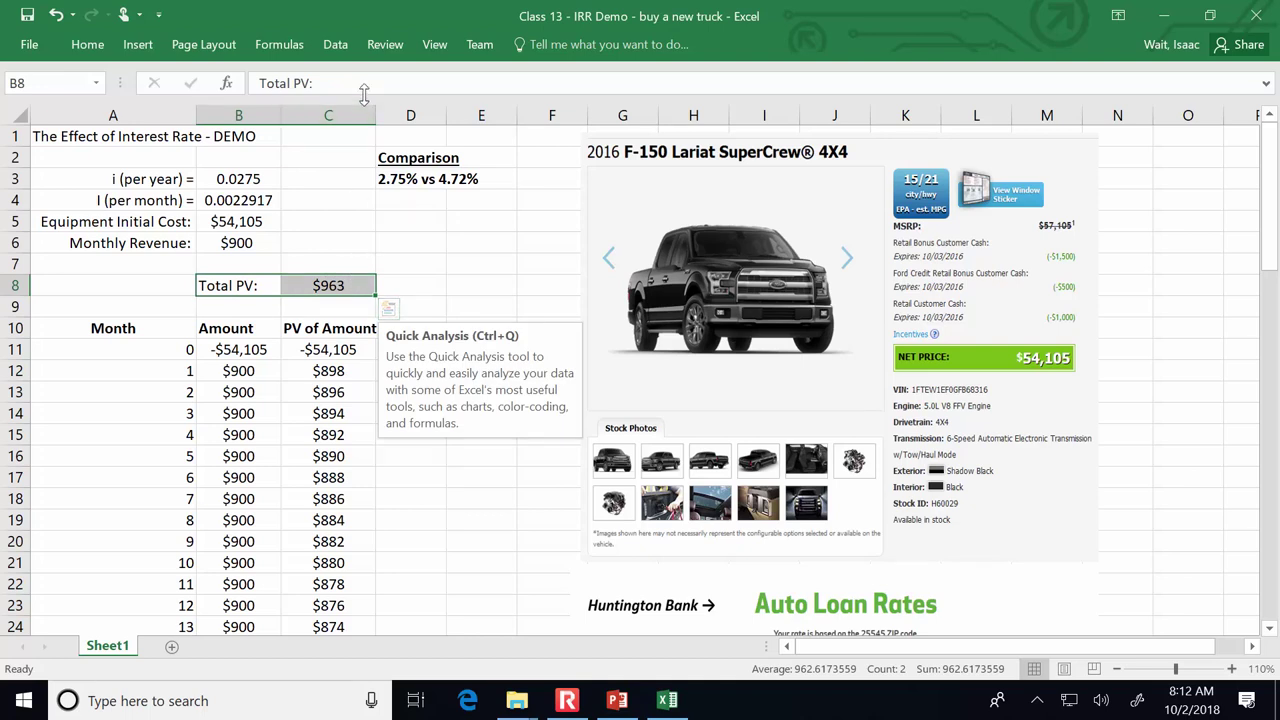
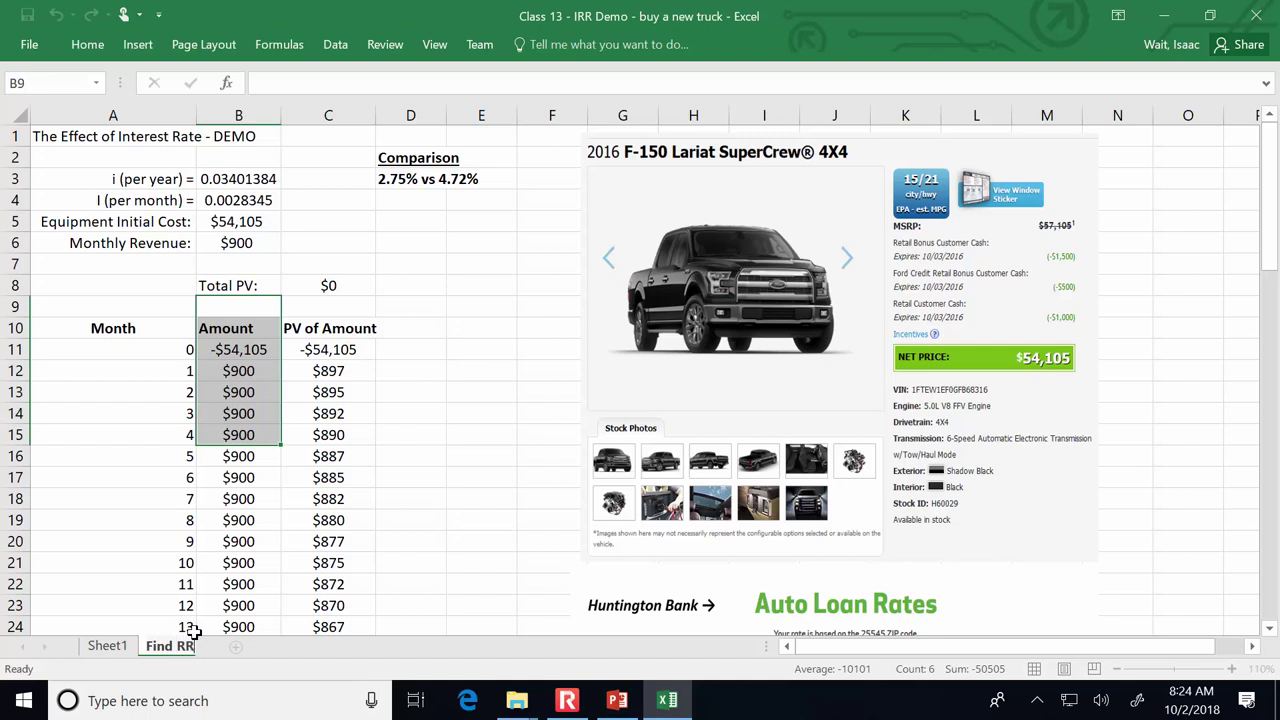
Step: Rename the worksheet beside Sheet1 to Find IRR and check it against Sheet1
{"action": "key", "text": "BackSpace"}
{"action": "key", "text": "BackSpace"}
{"action": "type", "text": "IRR"}
{"action": "left_click", "coordinate": [110, 646]}
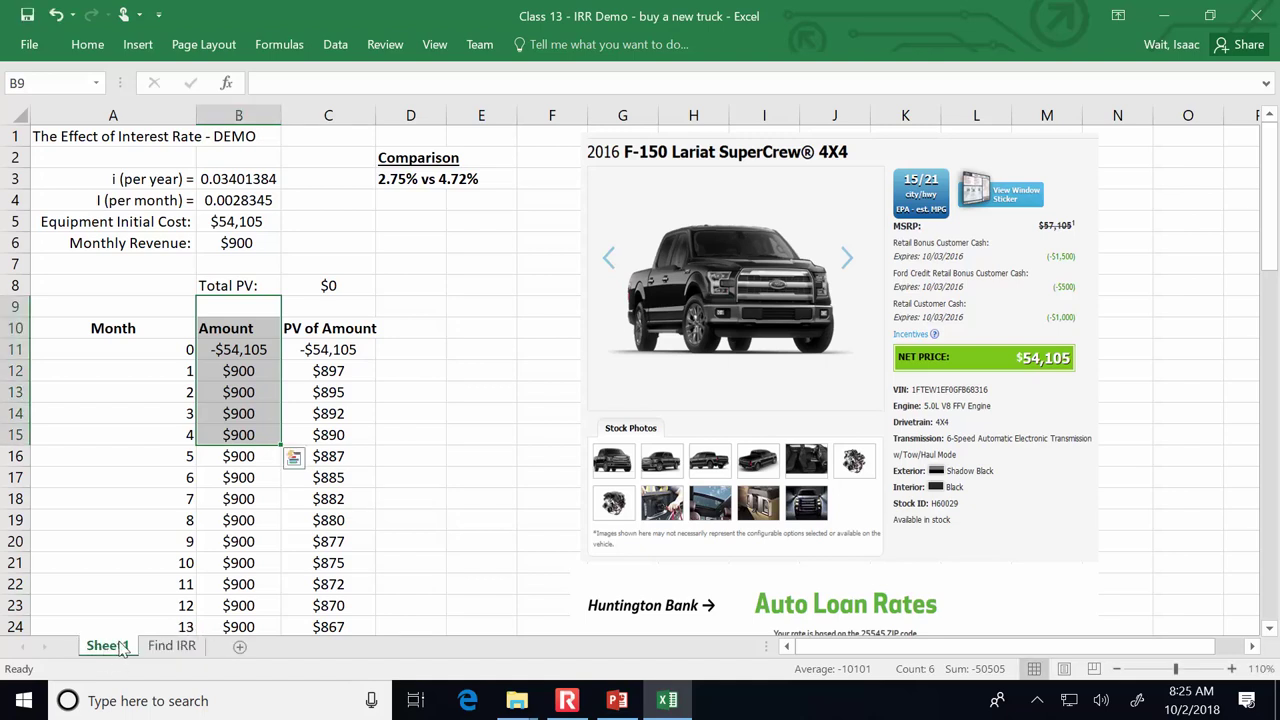
{"action": "left_click", "coordinate": [178, 648]}
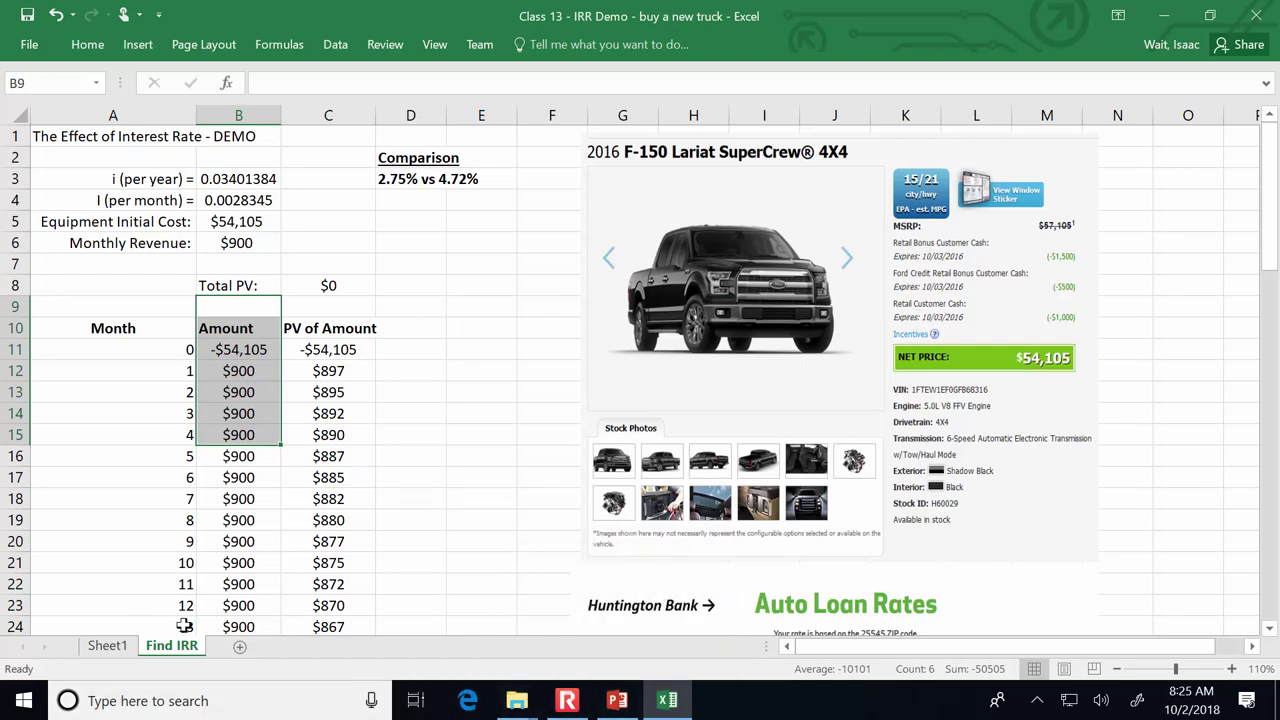
Step: Add a new blank worksheet after the Find IRR sheet
{"action": "left_click", "coordinate": [239, 646]}
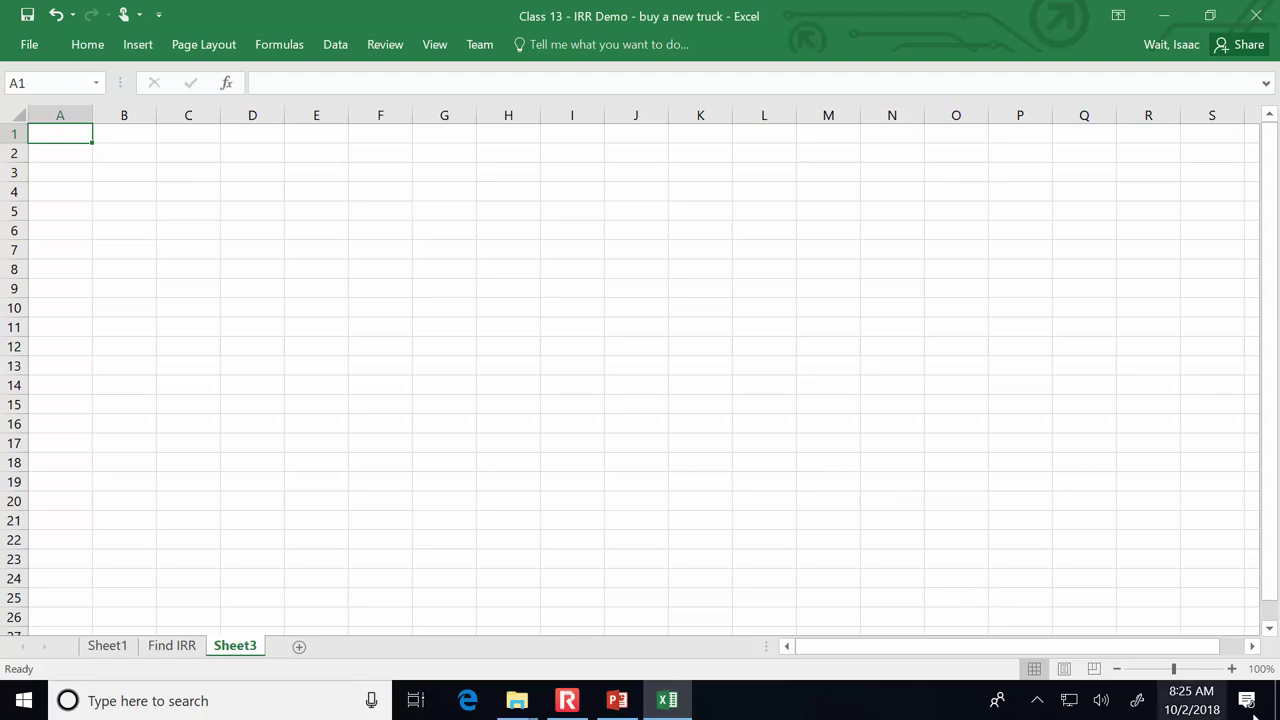
{"action": "left_click", "coordinate": [1233, 668]}
{"action": "left_click", "coordinate": [1234, 669]}
{"action": "left_click", "coordinate": [1234, 669]}
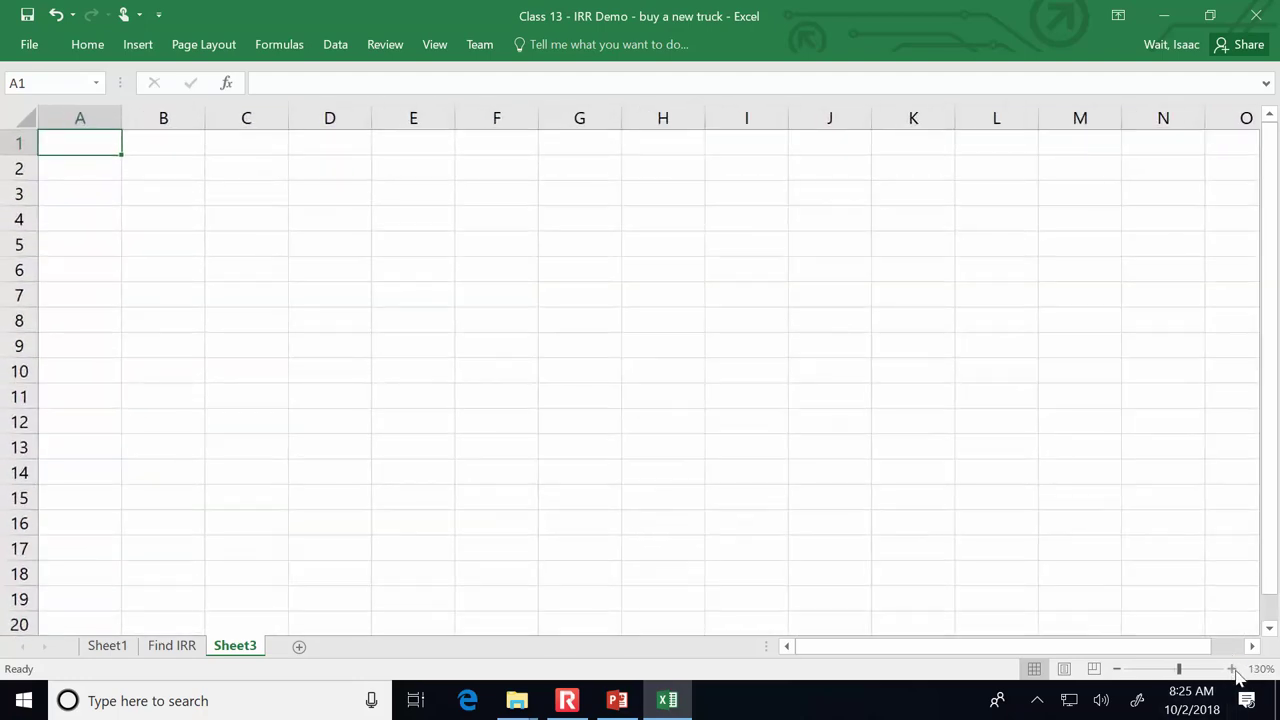
Step: Enter Problem 1a as the heading in A1 of the new sheet
{"action": "type", "text": "Problem 1"}
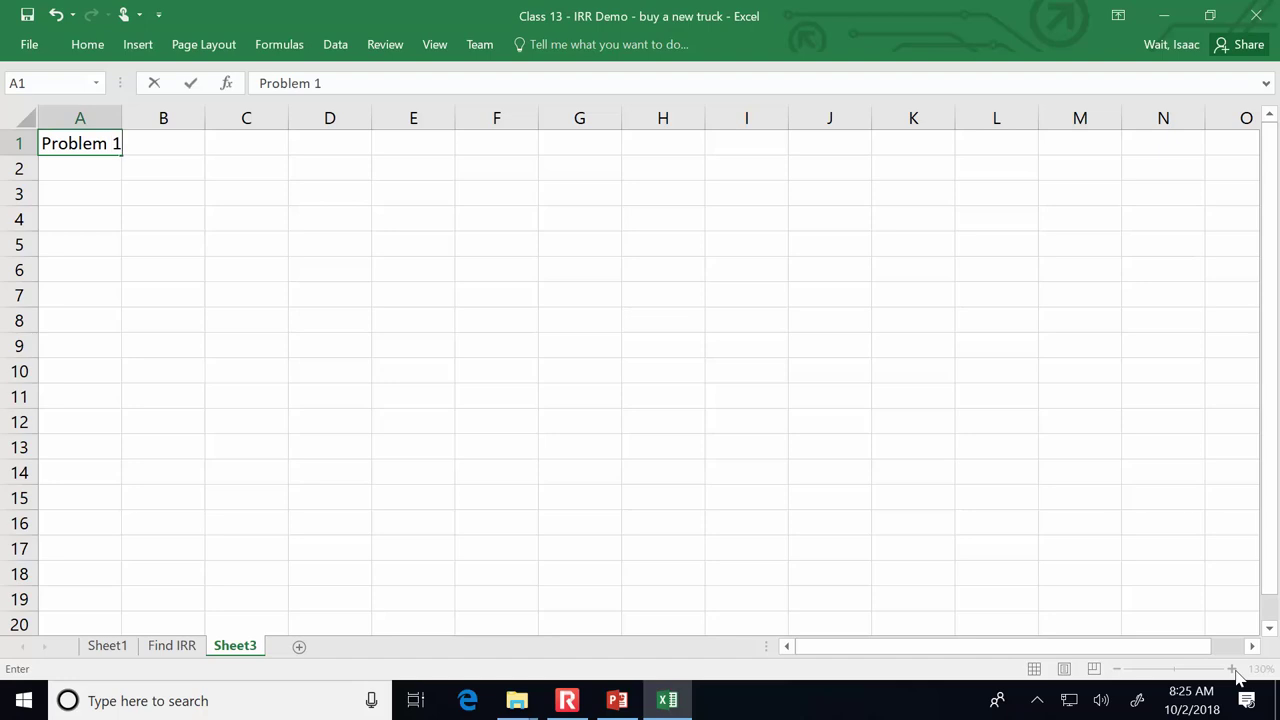
{"action": "key", "text": "Return"}
{"action": "key", "text": "Return"}
Step: Replace the heading in A1 with ICE
{"action": "key", "text": "Up"}
{"action": "key", "text": "Up"}
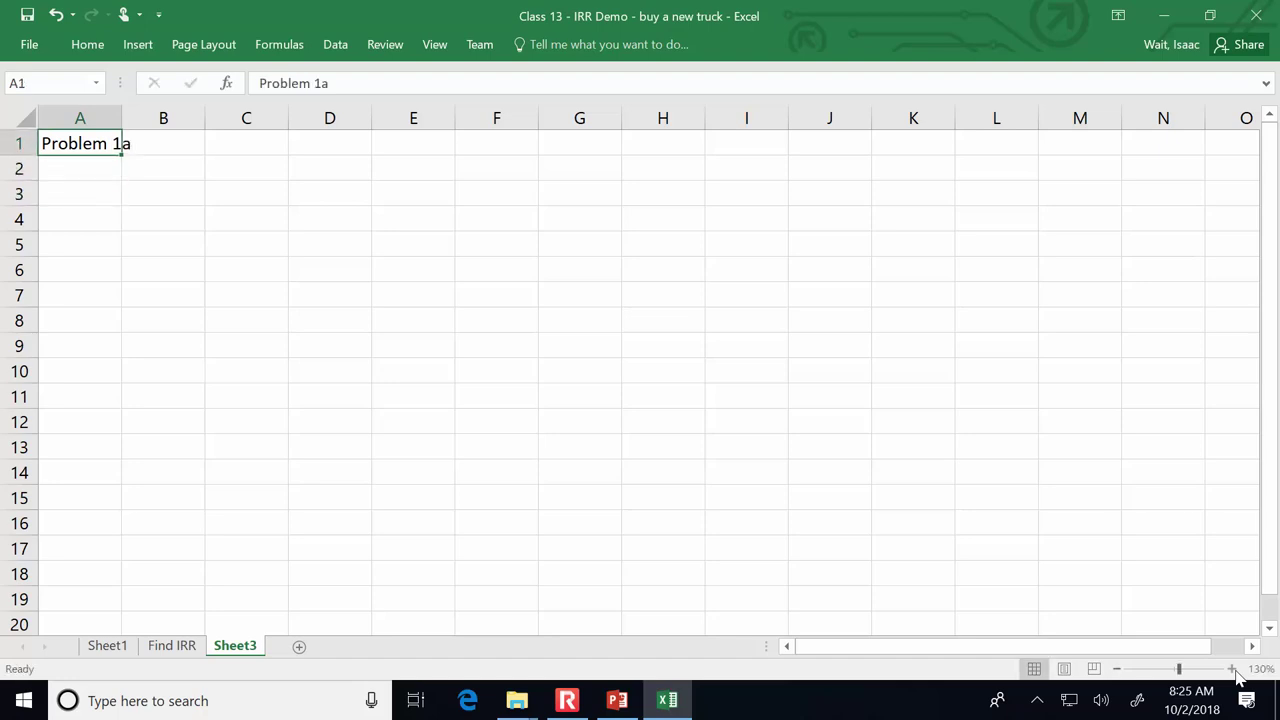
{"action": "type", "text": "ICE"}
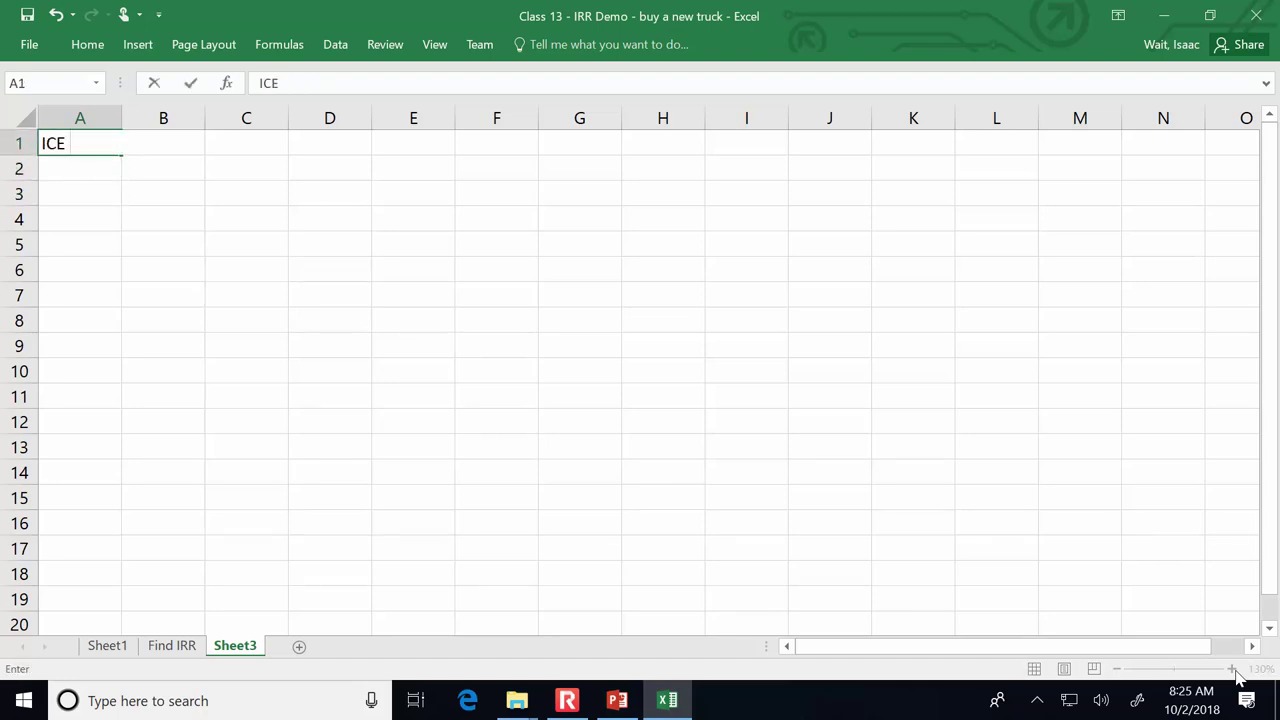
Step: Copy the In-Class Exercise 13 picture from slide 157 in PowerPoint and paste it onto Sheet3 in Excel
{"action": "left_click", "coordinate": [617, 700]}
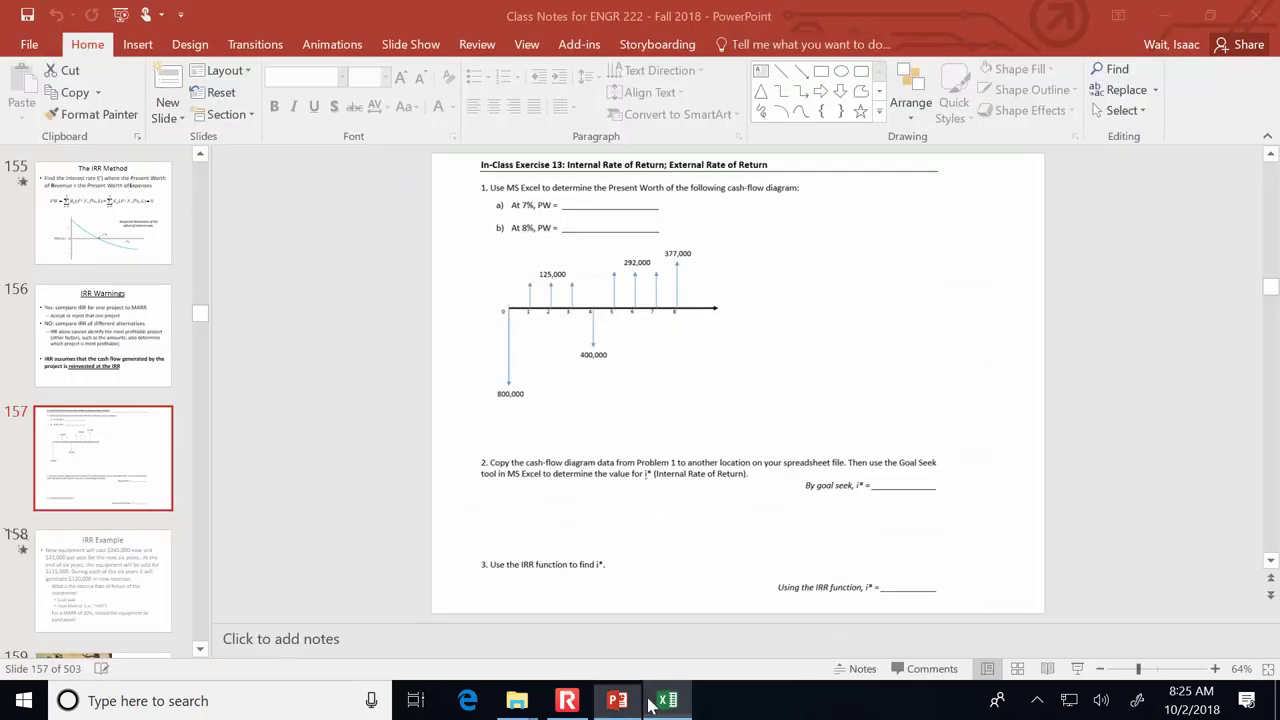
{"action": "left_click_drag", "start_coordinate": [567, 313], "coordinate": [567, 316]}
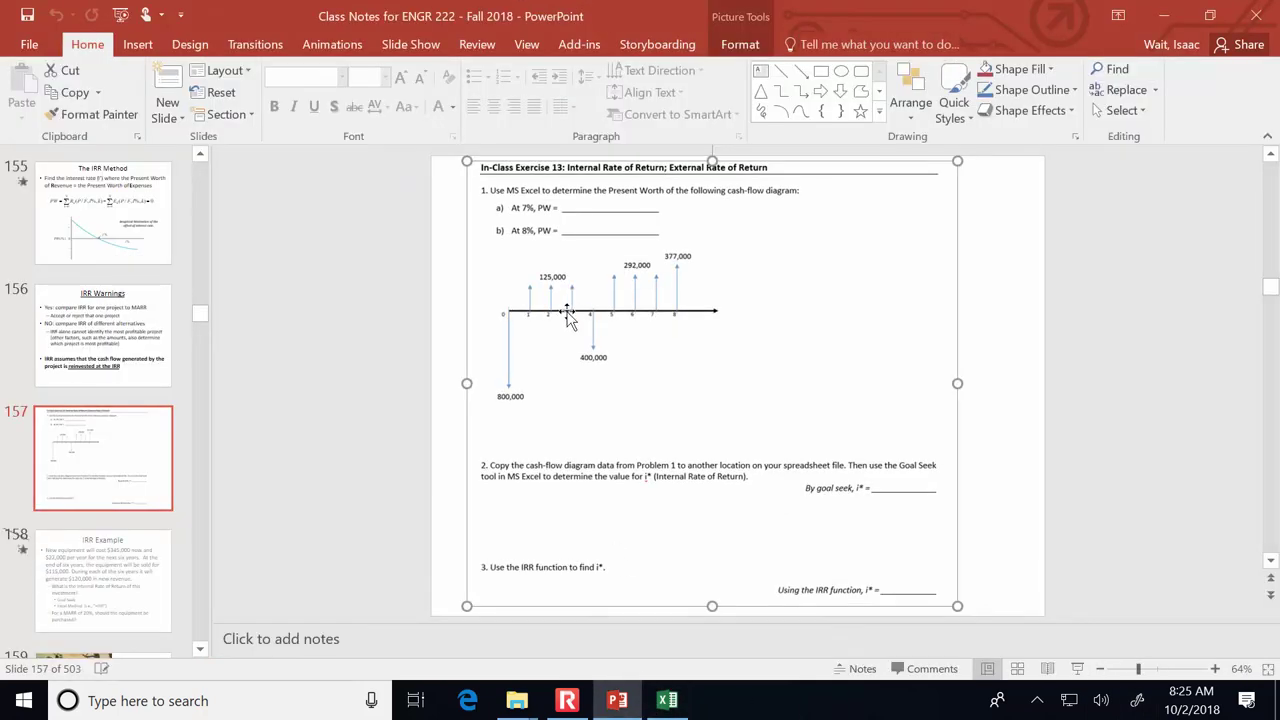
{"action": "key", "text": "ctrl+c"}
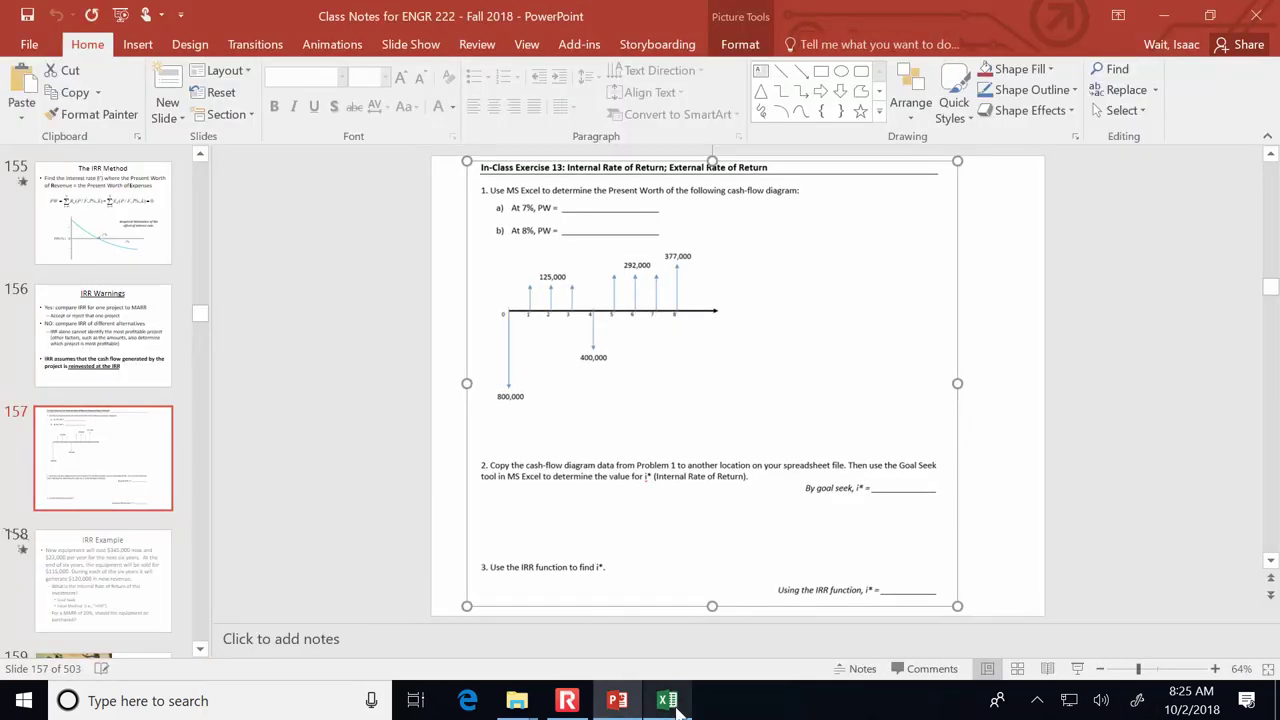
{"action": "left_click", "coordinate": [667, 700]}
{"action": "left_click", "coordinate": [786, 401]}
{"action": "key", "text": "ctrl+v"}
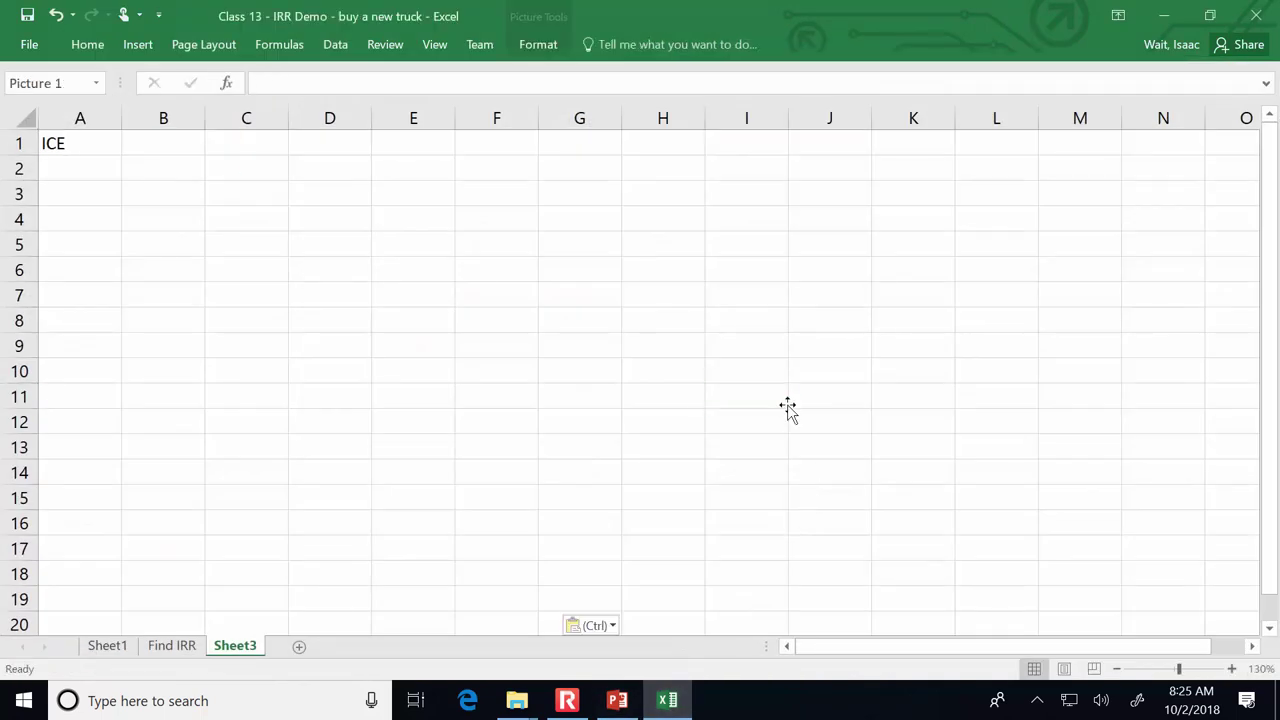
Step: Crop the exercise text above the cash-flow diagram out of the pasted picture and move the picture up beside column G
{"action": "left_click_drag", "start_coordinate": [822, 452], "coordinate": [622, 106]}
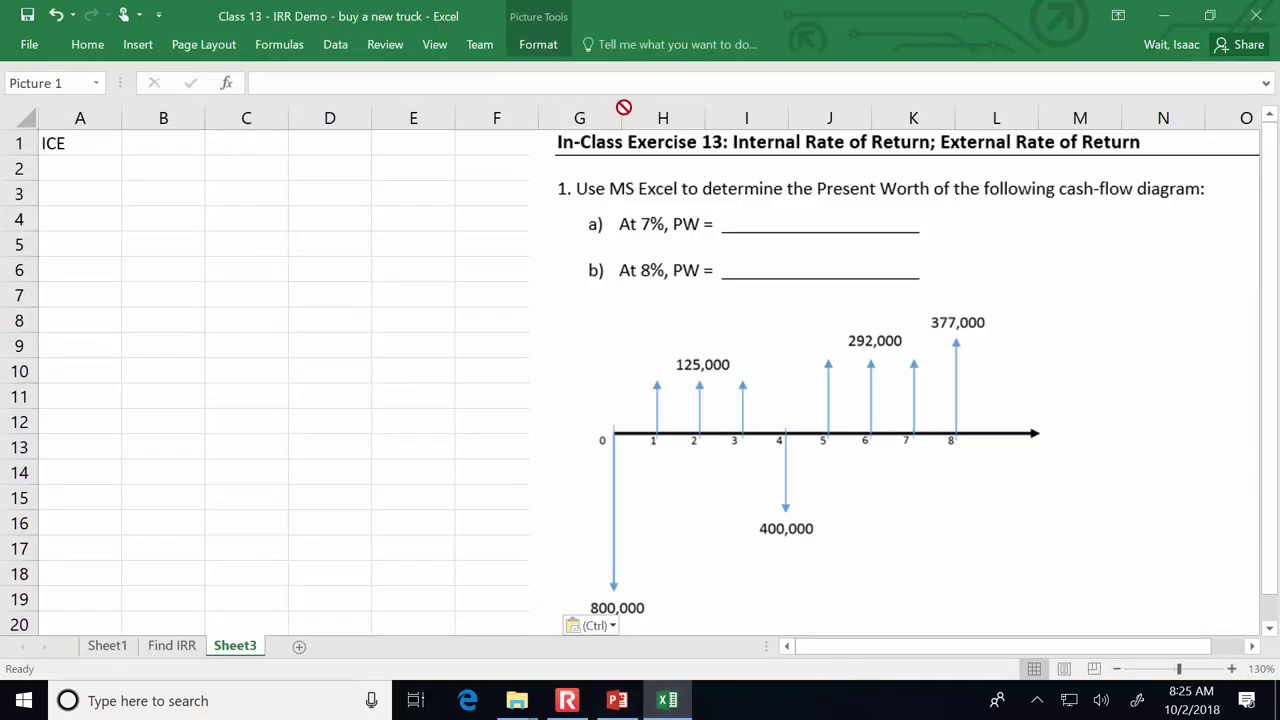
{"action": "left_click", "coordinate": [538, 44]}
{"action": "left_click", "coordinate": [1080, 88]}
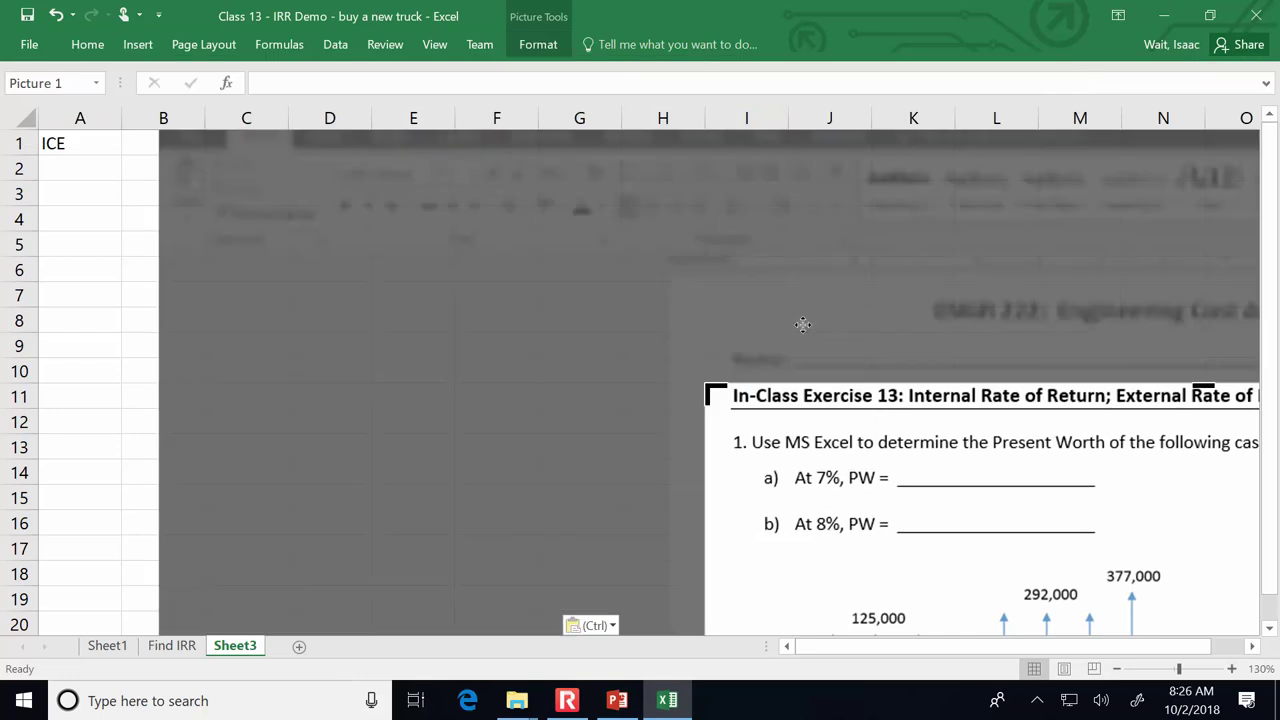
{"action": "left_click_drag", "start_coordinate": [710, 392], "coordinate": [803, 508]}
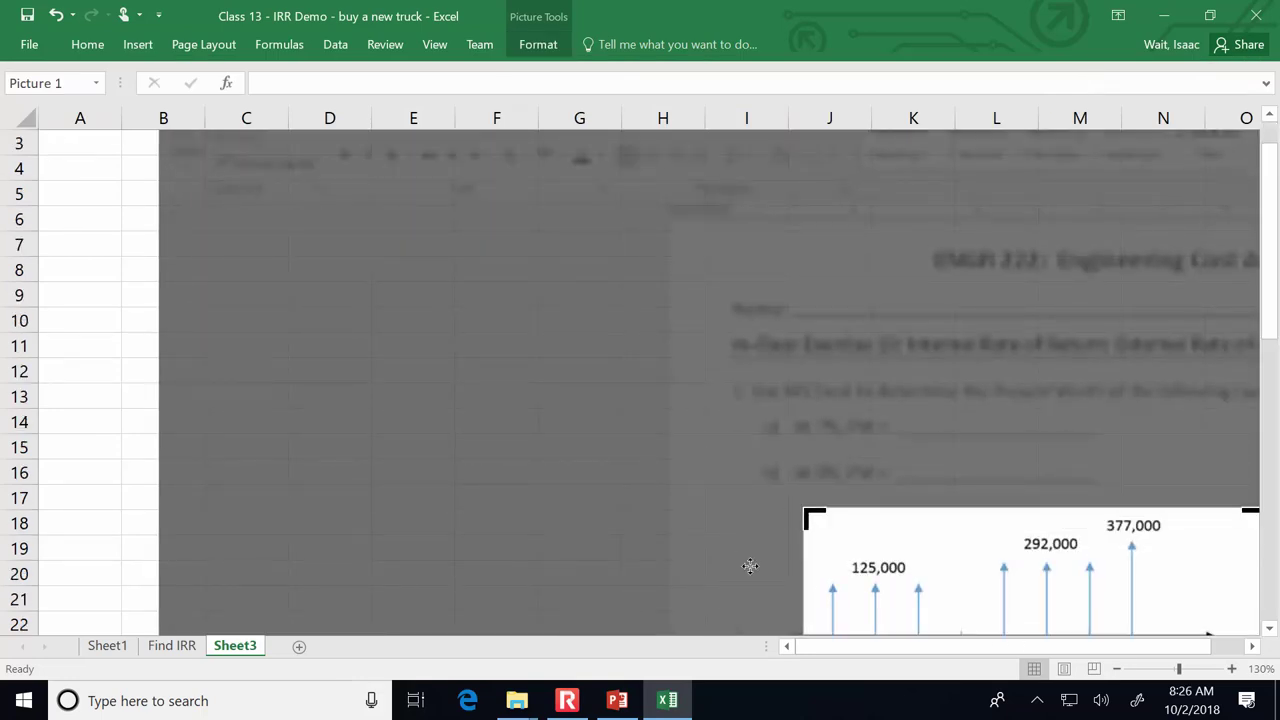
{"action": "left_click", "coordinate": [46, 266]}
{"action": "left_click_drag", "start_coordinate": [1176, 578], "coordinate": [905, 274]}
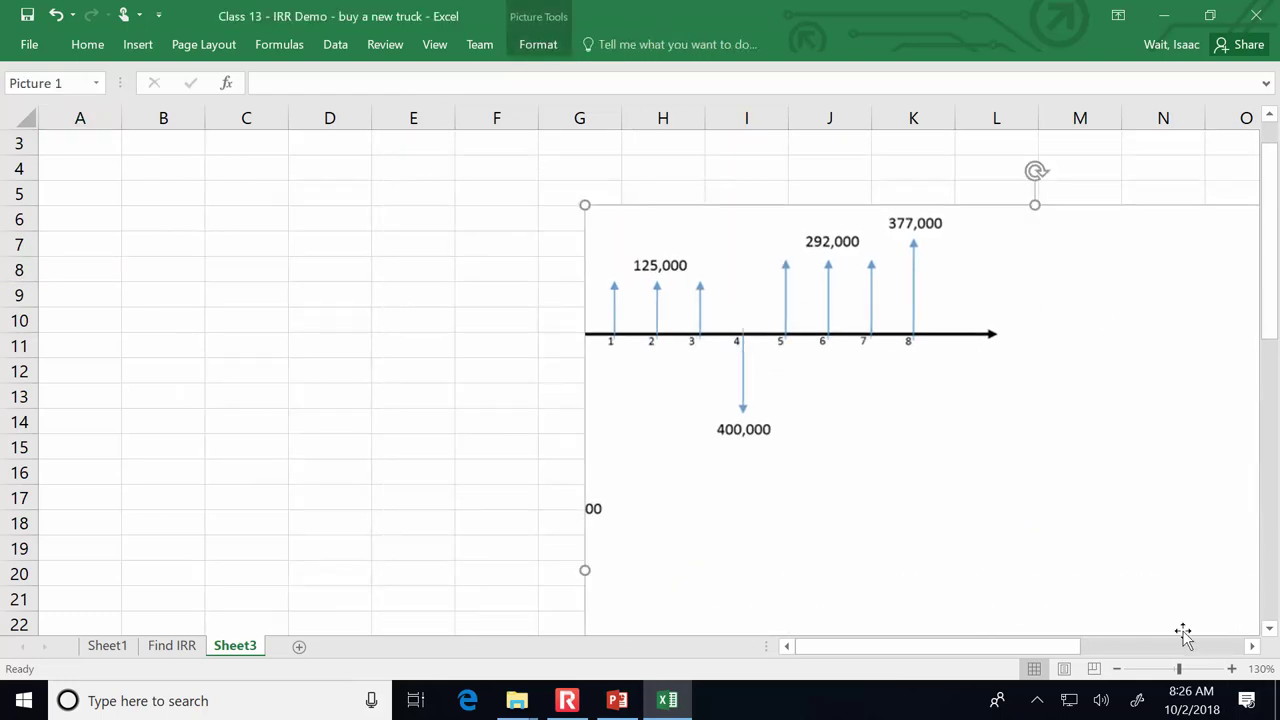
Step: Recrop the picture so only the cash-flow diagram remains, removing the questions below it and including the year 0 arrow of 800,000
{"action": "left_click", "coordinate": [1146, 669]}
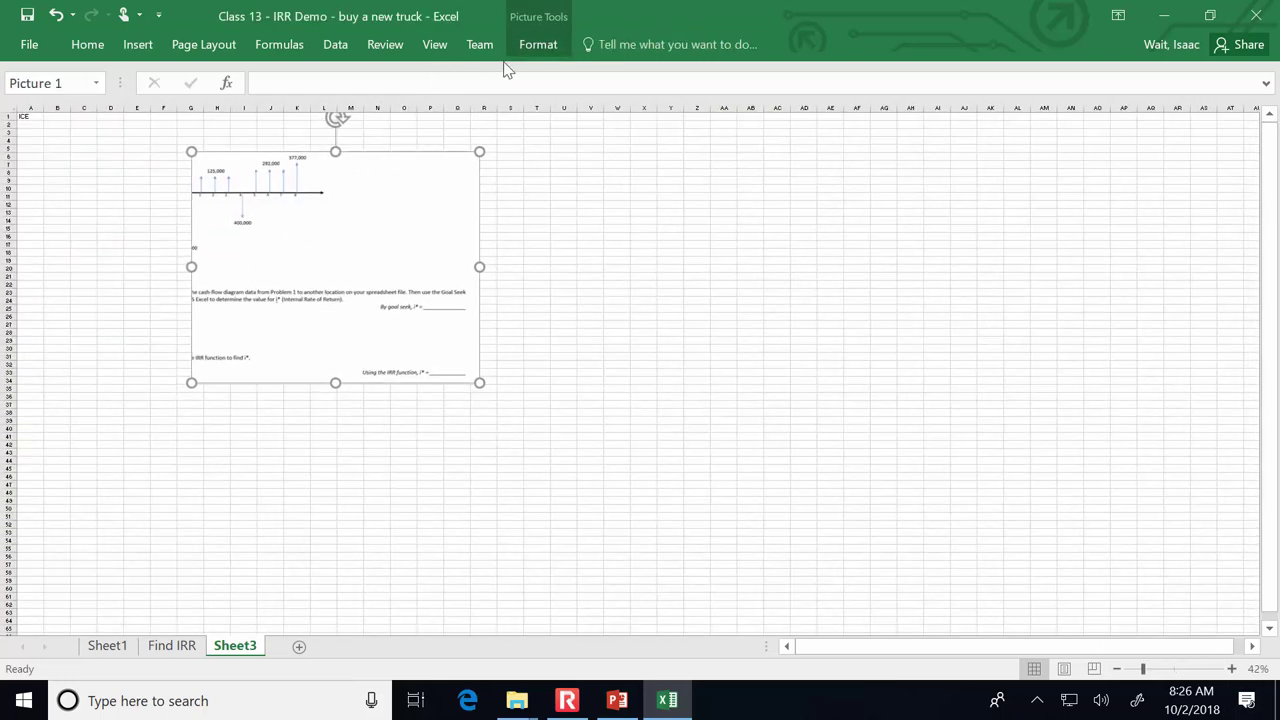
{"action": "left_click", "coordinate": [545, 53]}
{"action": "left_click", "coordinate": [326, 277]}
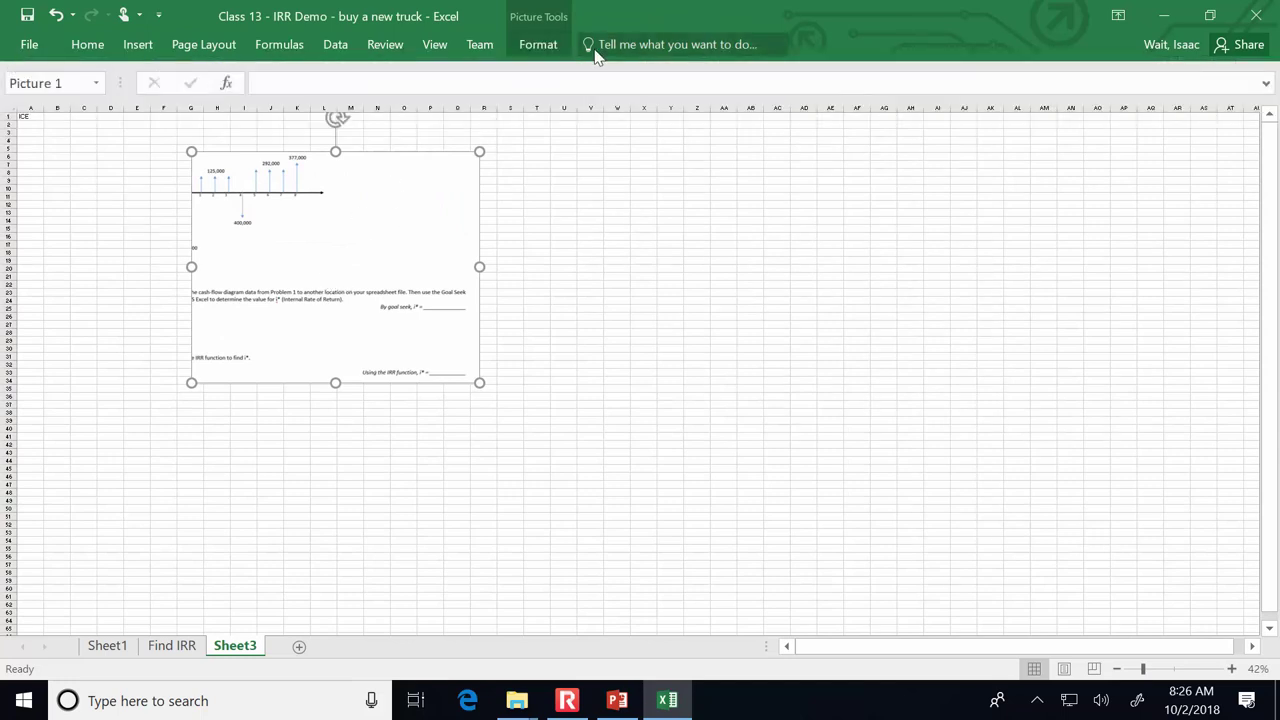
{"action": "left_click", "coordinate": [531, 52]}
{"action": "left_click", "coordinate": [1082, 88]}
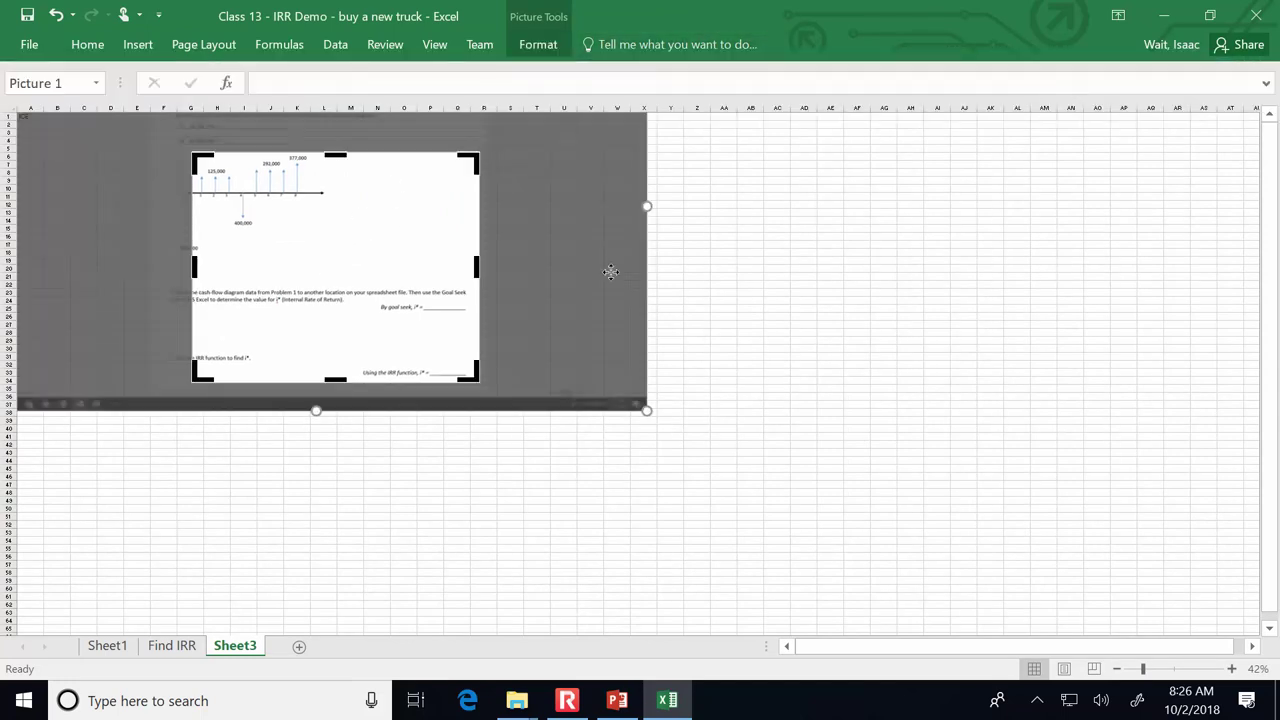
{"action": "left_click_drag", "start_coordinate": [468, 372], "coordinate": [338, 250]}
{"action": "left_click_drag", "start_coordinate": [193, 196], "coordinate": [166, 200]}
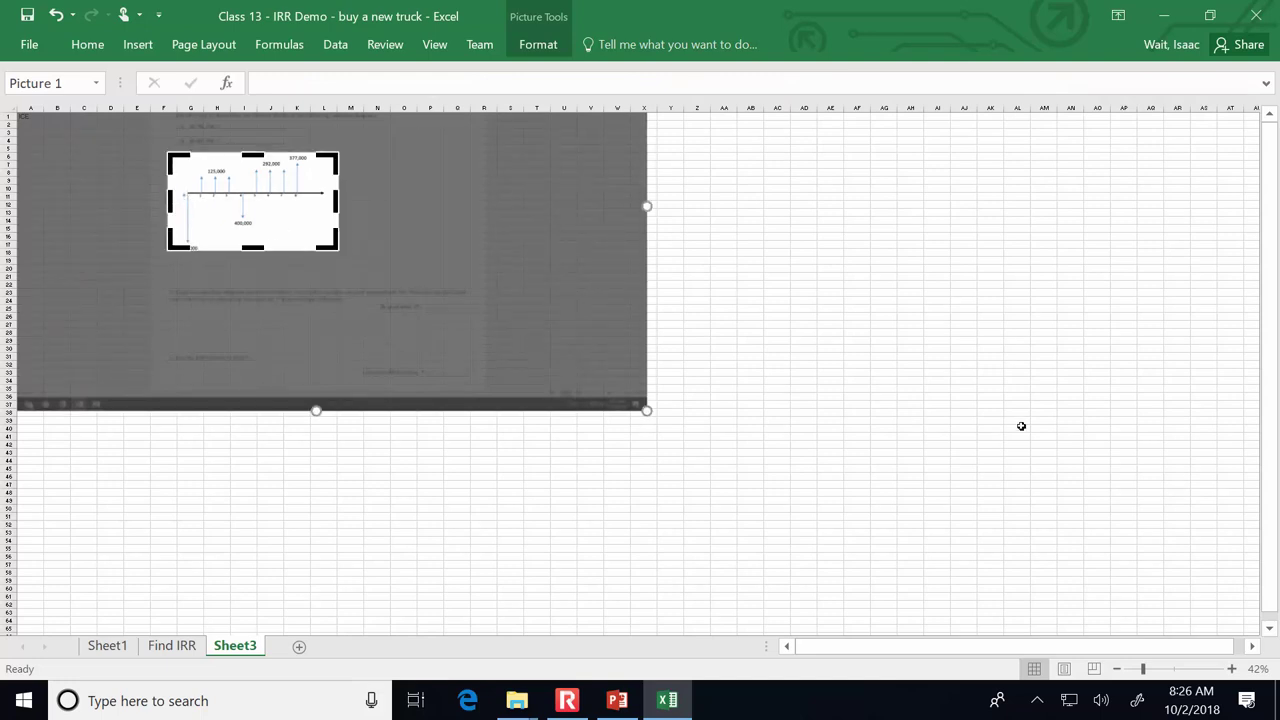
{"action": "left_click", "coordinate": [867, 405]}
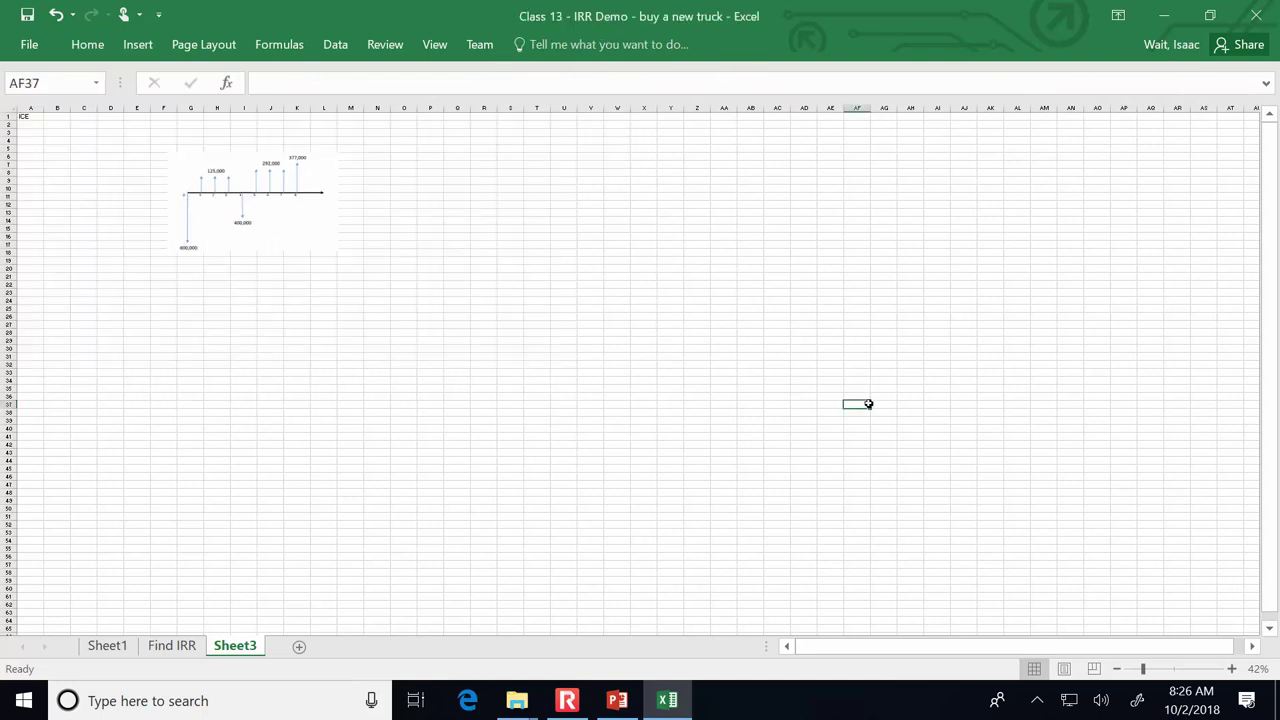
Step: Return the sheet to 100% zoom and move the cash-flow diagram near the sheet's top, over columns E to L from row 3
{"action": "left_click", "coordinate": [1174, 668]}
{"action": "left_click_drag", "start_coordinate": [1112, 647], "coordinate": [704, 624]}
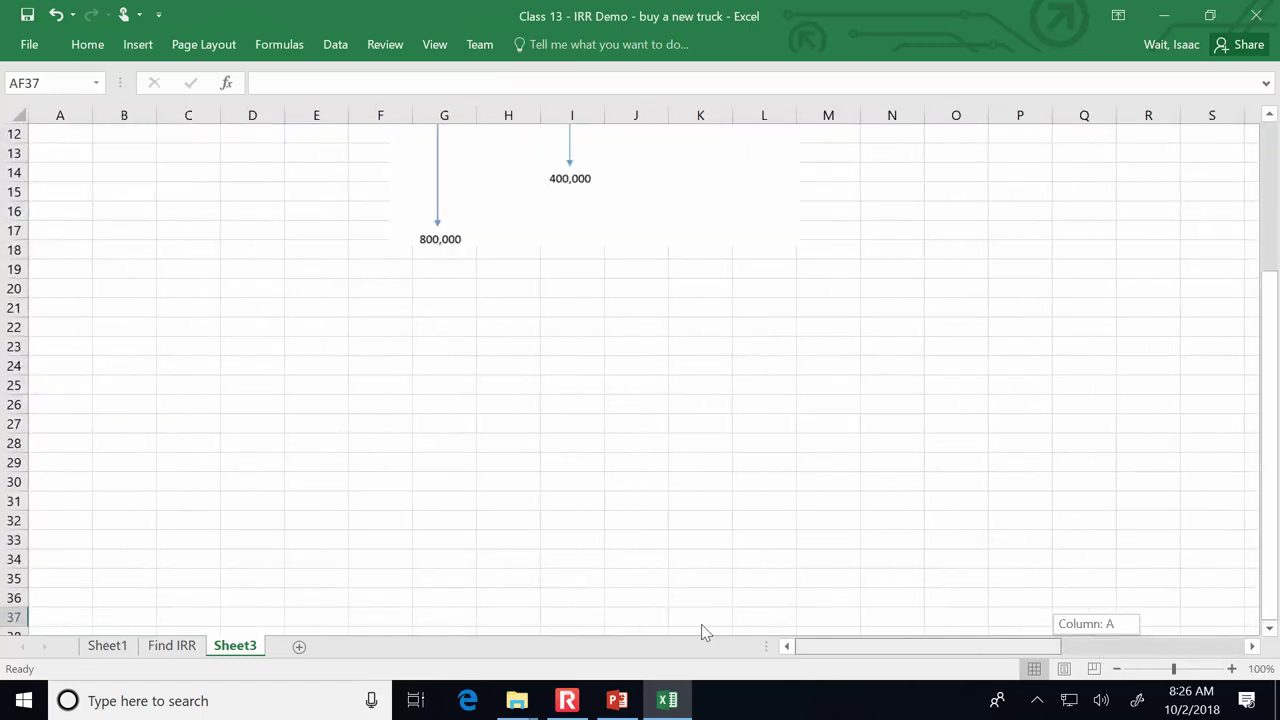
{"action": "scroll", "coordinate": [649, 486], "scroll_direction": "up", "scroll_amount": 4}
{"action": "left_click_drag", "start_coordinate": [628, 410], "coordinate": [578, 352]}
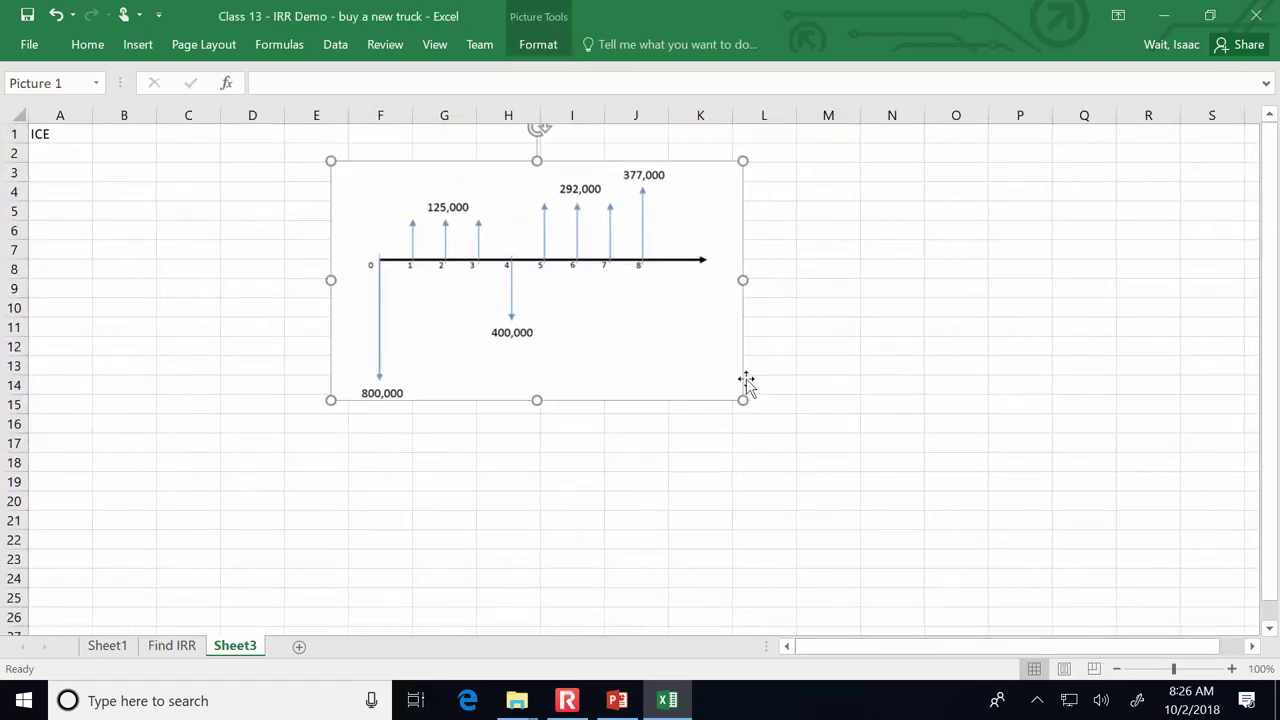
Step: Complete the heading in A1 as ICE 13 and enter Problem 1a in A2
{"action": "left_click", "coordinate": [37, 131]}
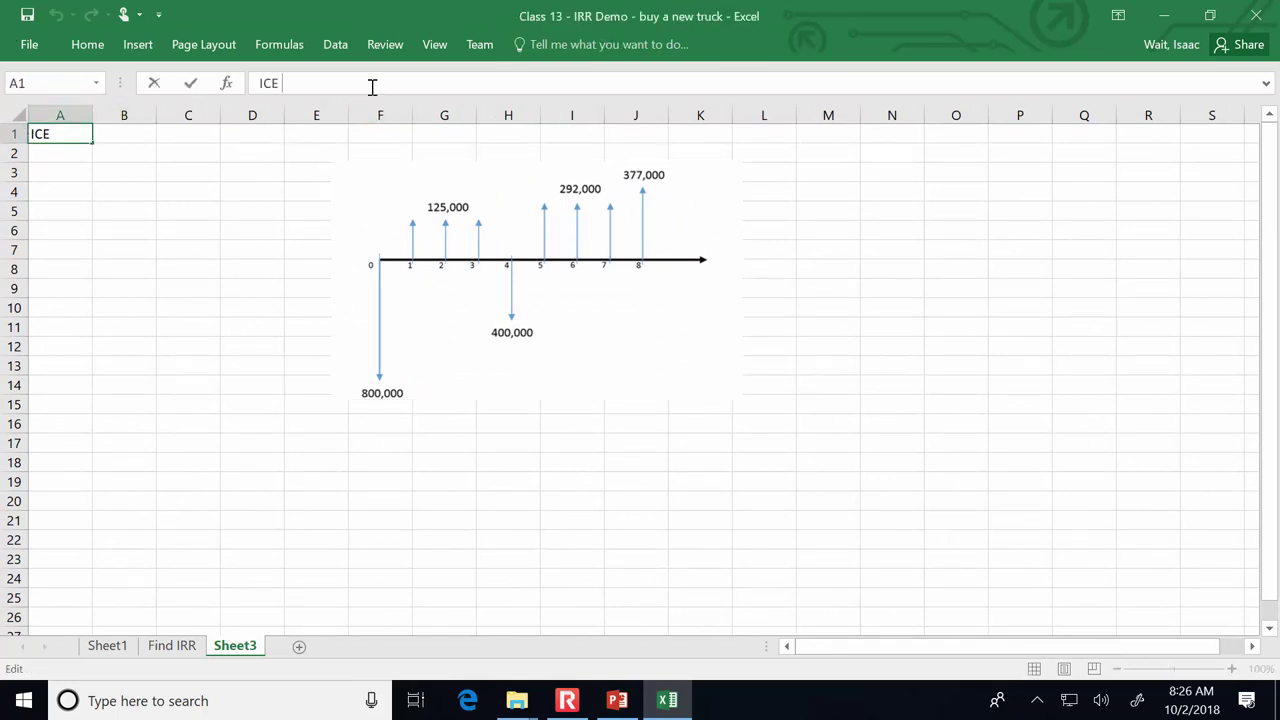
{"action": "type", "text": "ICE 13"}
{"action": "key", "text": "Return"}
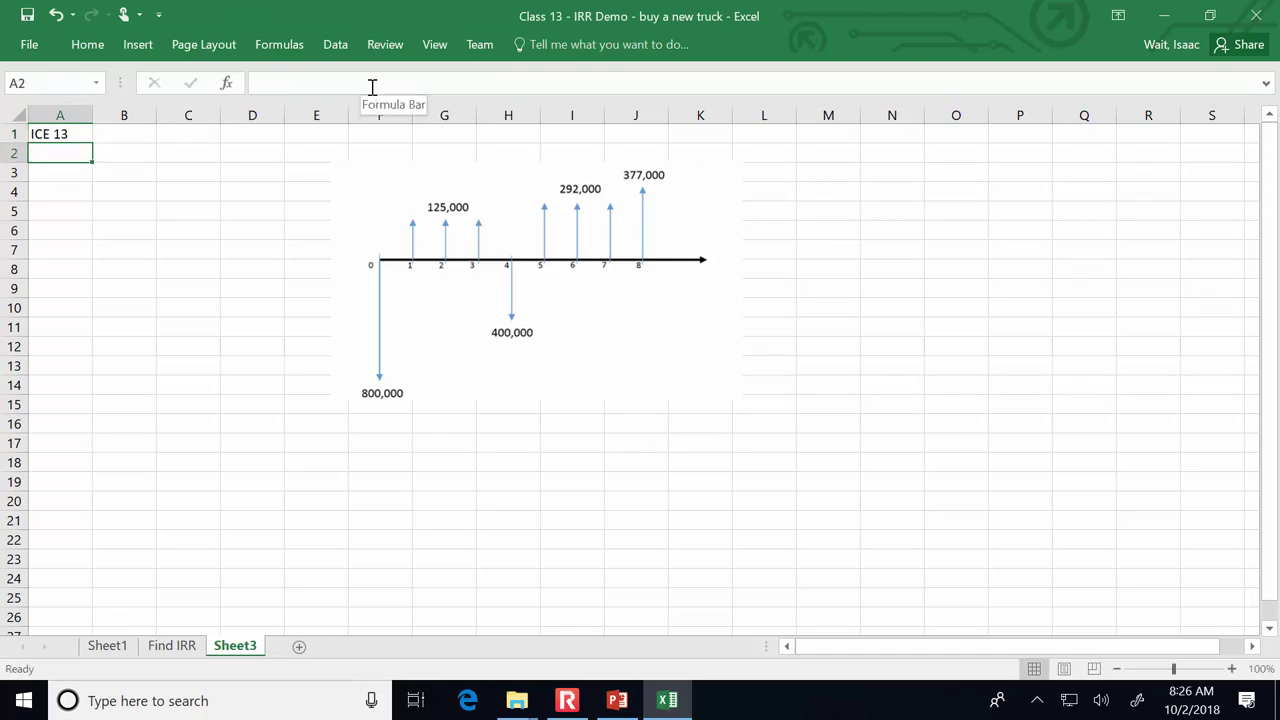
{"action": "type", "text": "Prob"}
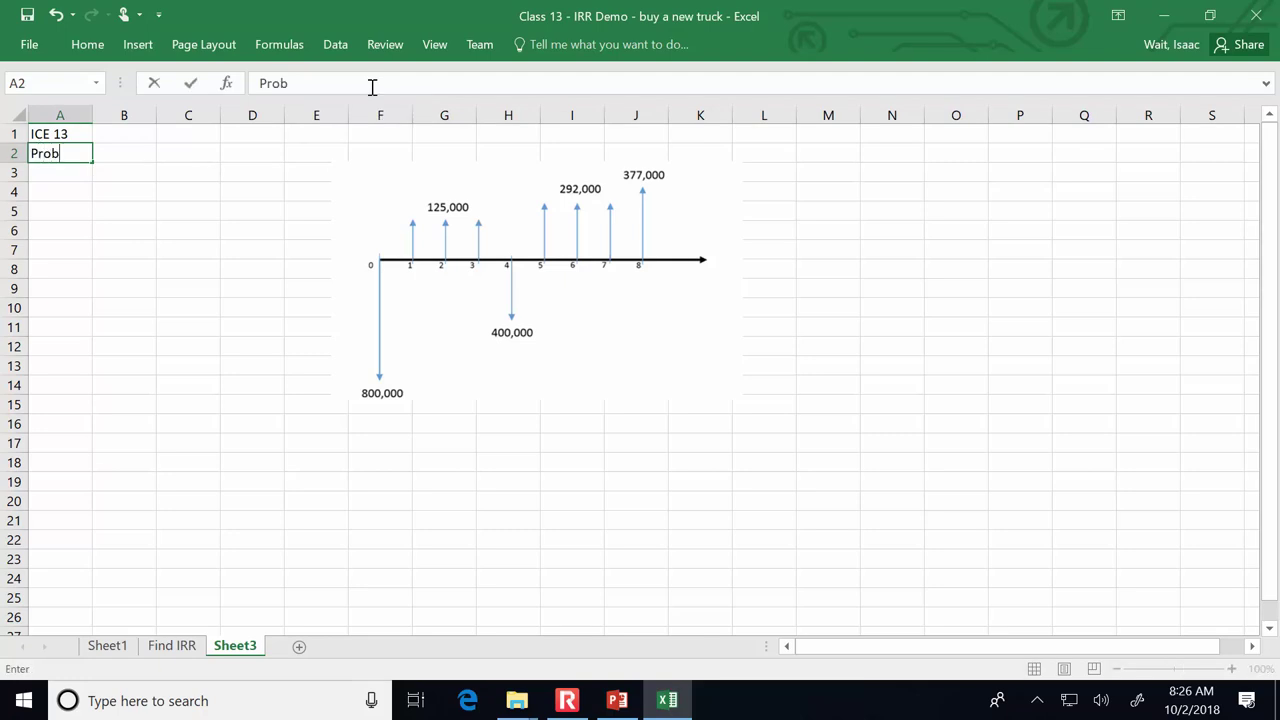
{"action": "type", "text": "lem 1a"}
{"action": "key", "text": "Return"}
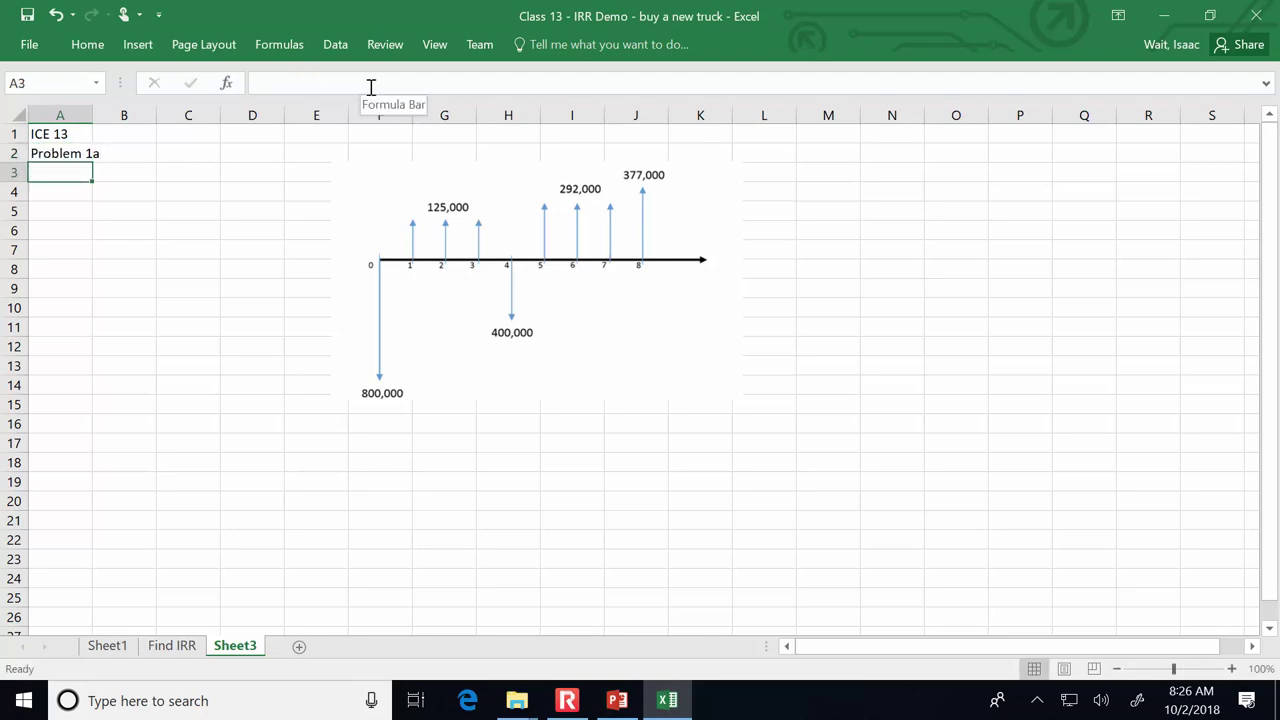
Step: Label A4 as i= and enter the interest rate 0.07 in B4
{"action": "key", "text": "Return"}
{"action": "type", "text": "i="}
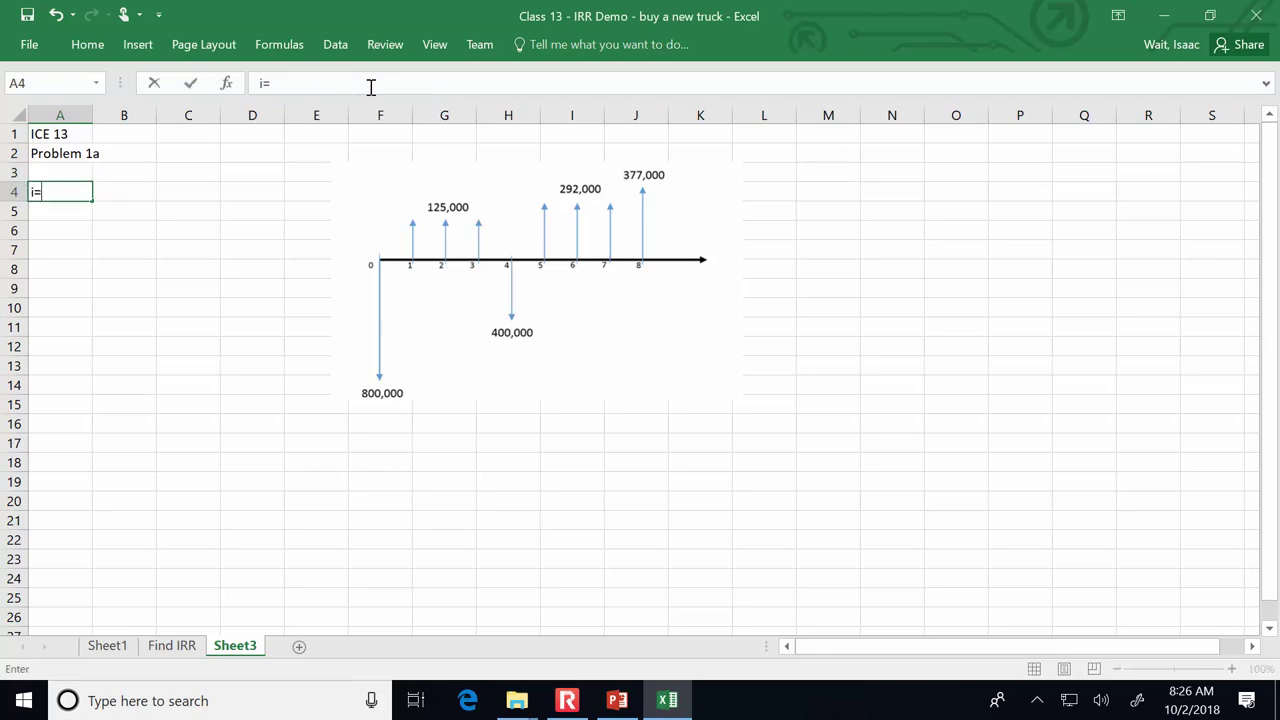
{"action": "key", "text": "Tab"}
{"action": "type", "text": "."}
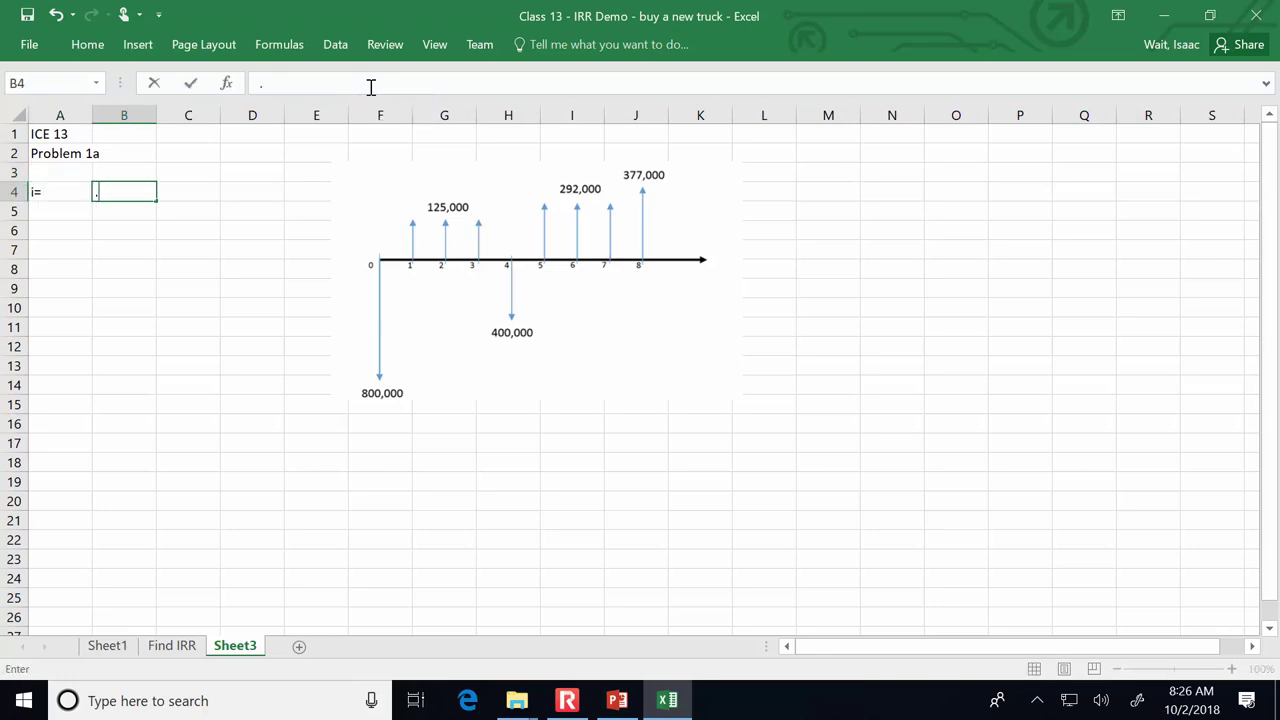
{"action": "type", "text": "07"}
{"action": "key", "text": "Return"}
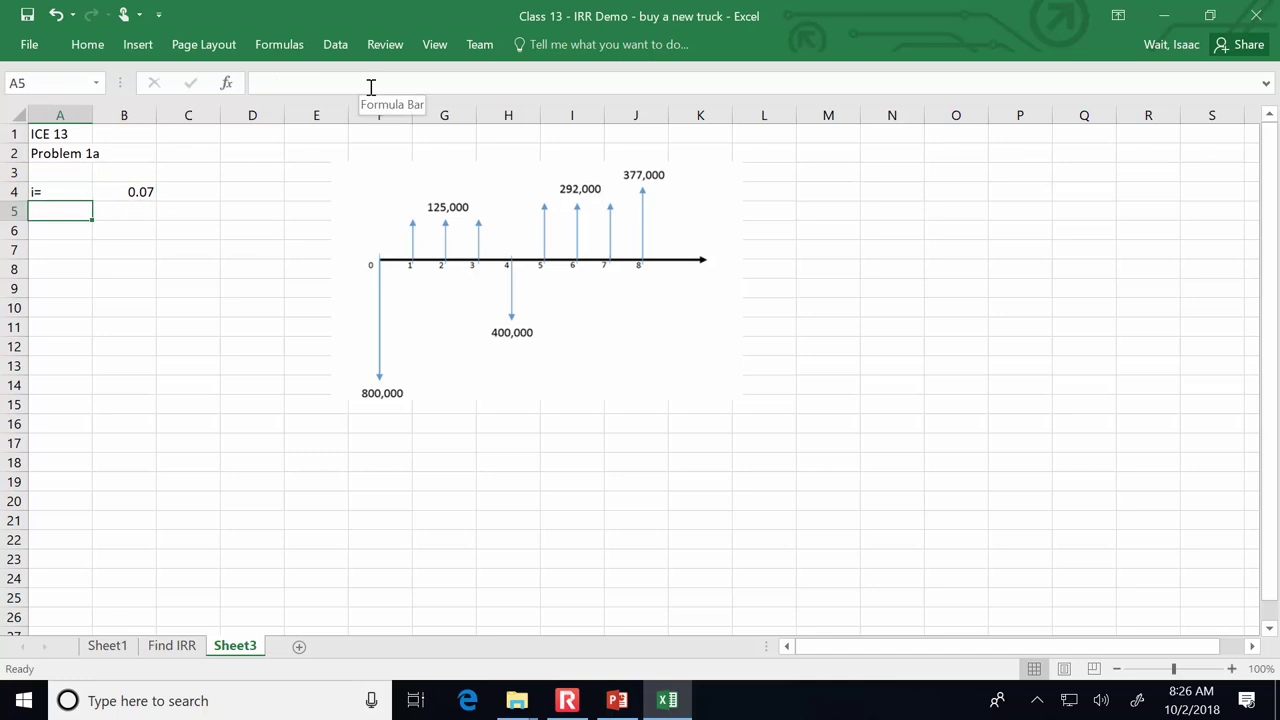
Step: Enter the column headers Year, Amount and PV of Amount in A5:C5 and fit column C to its header
{"action": "type", "text": "Year"}
{"action": "key", "text": "Tab"}
{"action": "type", "text": "Amount"}
{"action": "key", "text": "Tab"}
{"action": "type", "text": "PF of"}
{"action": "key", "text": "BackSpace"}
{"action": "key", "text": "BackSpace"}
{"action": "type", "text": "of Amount"}
{"action": "key", "text": "Return"}
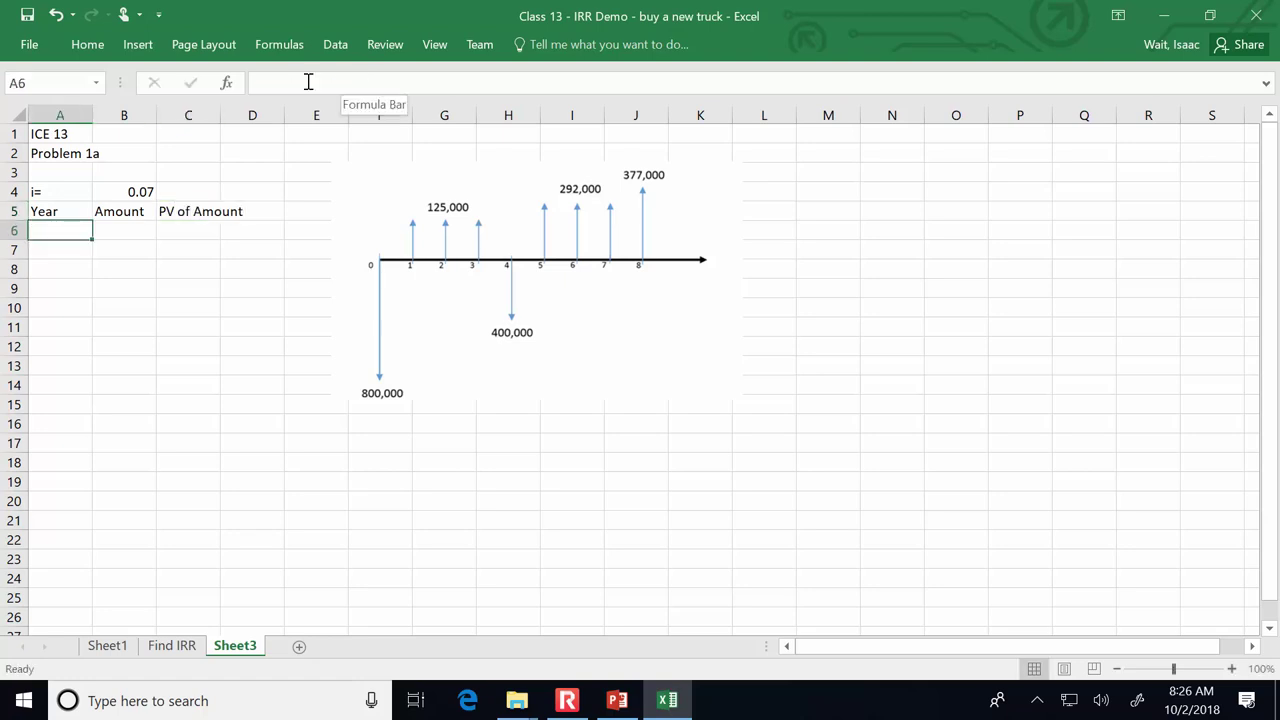
{"action": "double_click", "coordinate": [220, 115]}
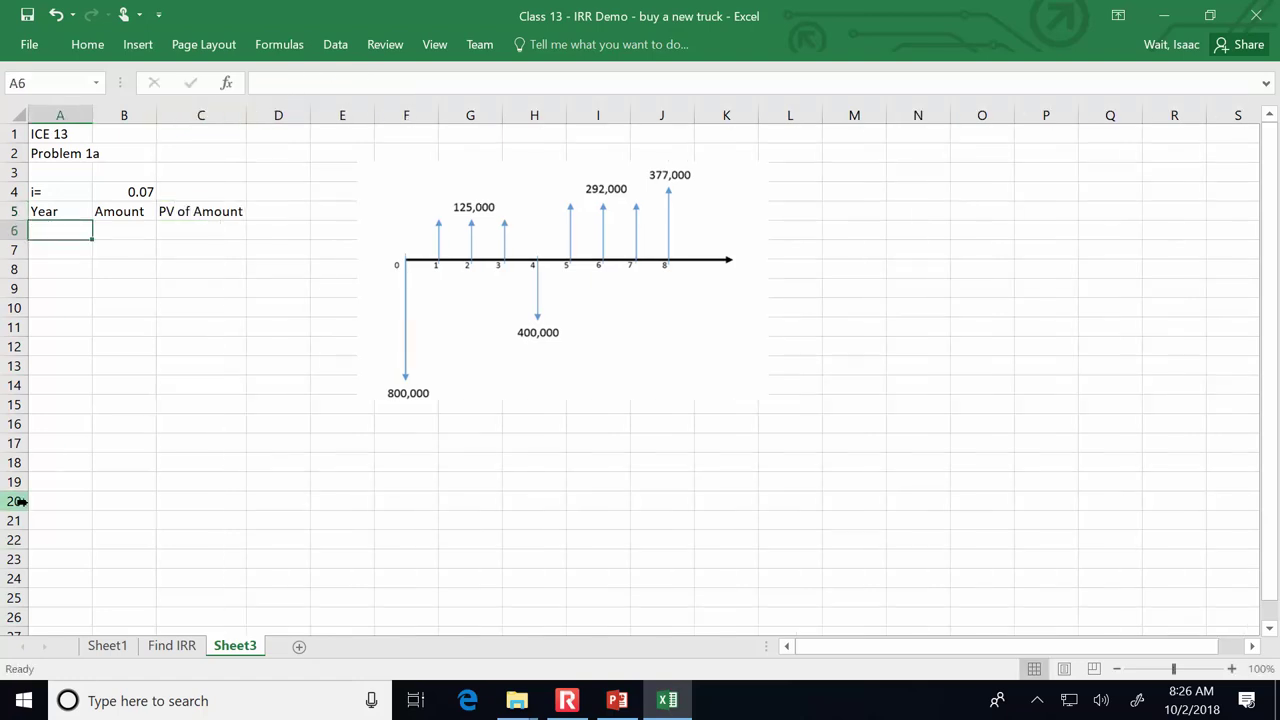
Step: Enter the first years 0, 1 and 2 in A6:A8
{"action": "type", "text": "0"}
{"action": "key", "text": "Return"}
{"action": "type", "text": "1"}
{"action": "key", "text": "Return"}
{"action": "type", "text": "2"}
{"action": "key", "text": "Return"}
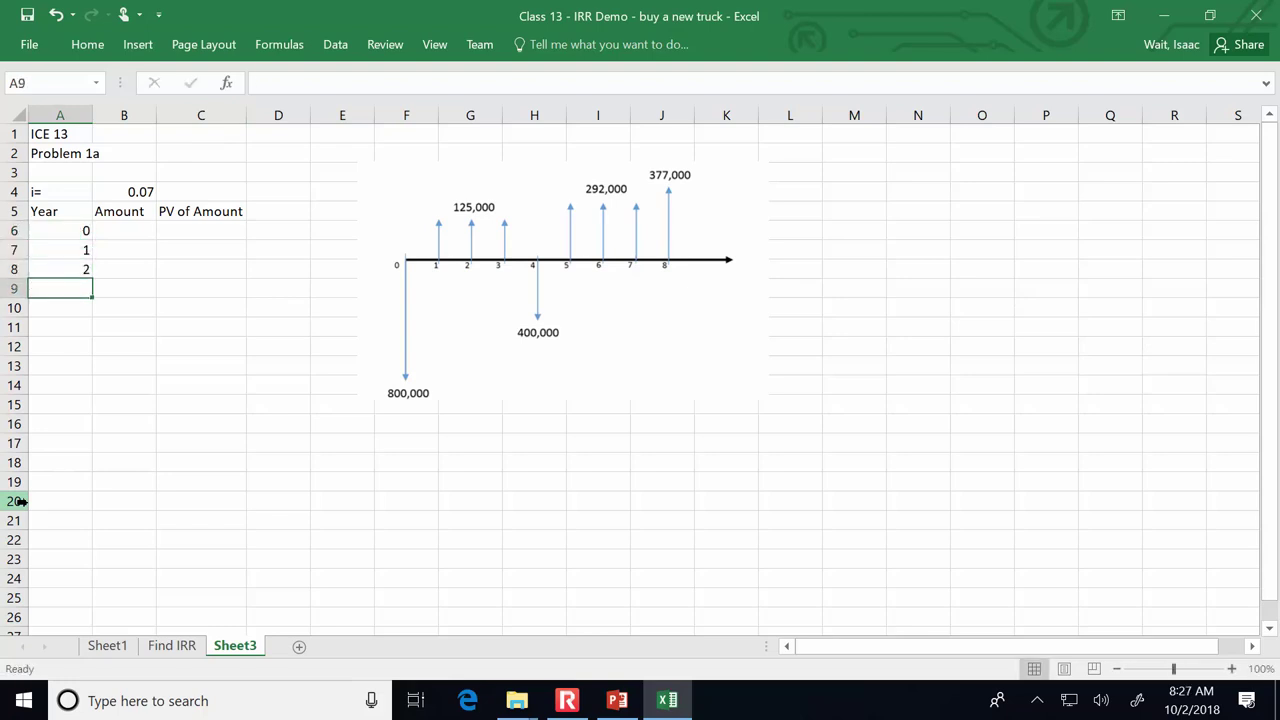
Step: Center the Year header and the year values in A5:A8
{"action": "left_click_drag", "start_coordinate": [52, 212], "coordinate": [68, 256]}
{"action": "left_click", "coordinate": [88, 44]}
{"action": "left_click", "coordinate": [355, 106]}
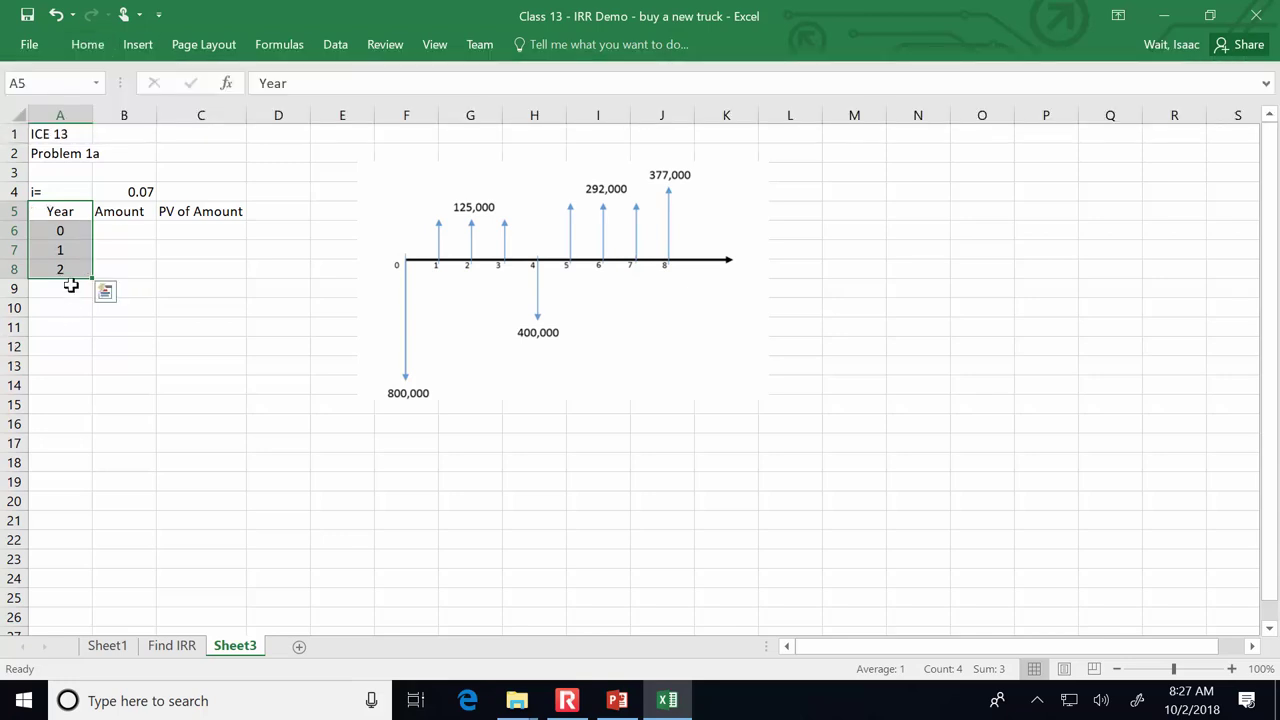
Step: Extend the year series through 8 in A14 and enter the year-0 amount -800000 in B6
{"action": "left_click", "coordinate": [68, 288]}
{"action": "left_click_drag", "start_coordinate": [62, 232], "coordinate": [92, 398]}
{"action": "left_click", "coordinate": [129, 228]}
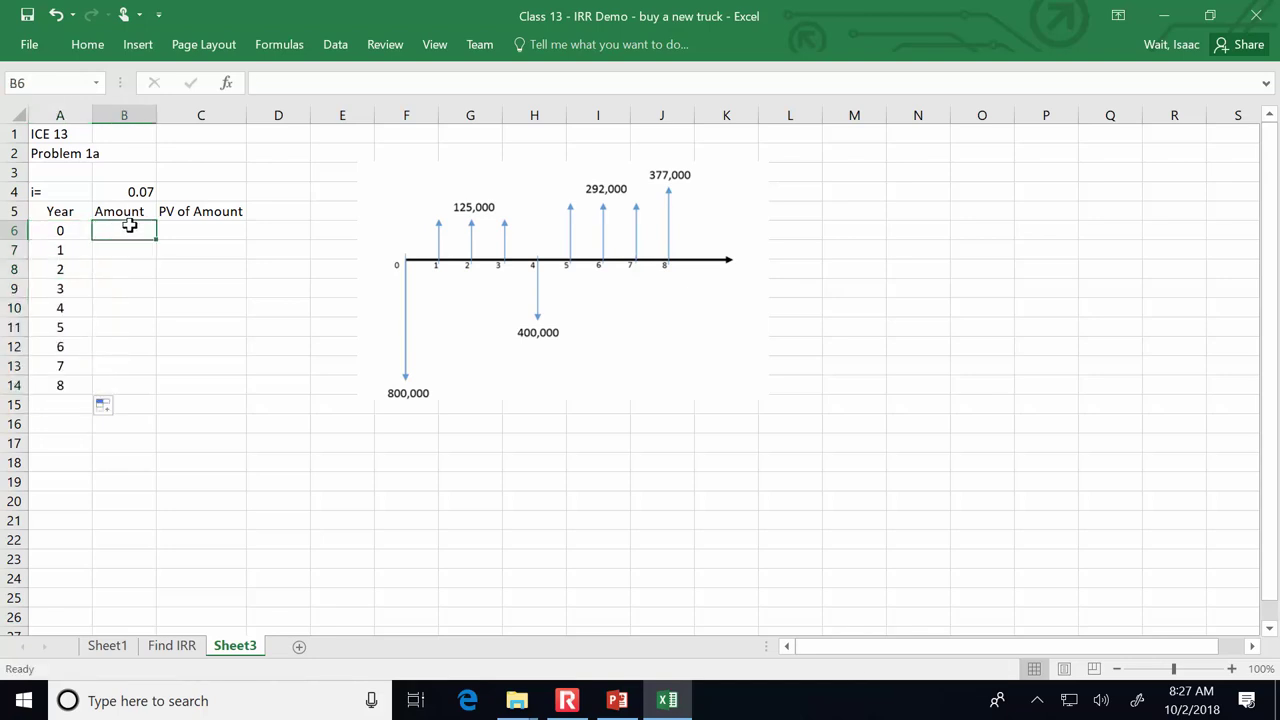
{"action": "type", "text": "-800"}
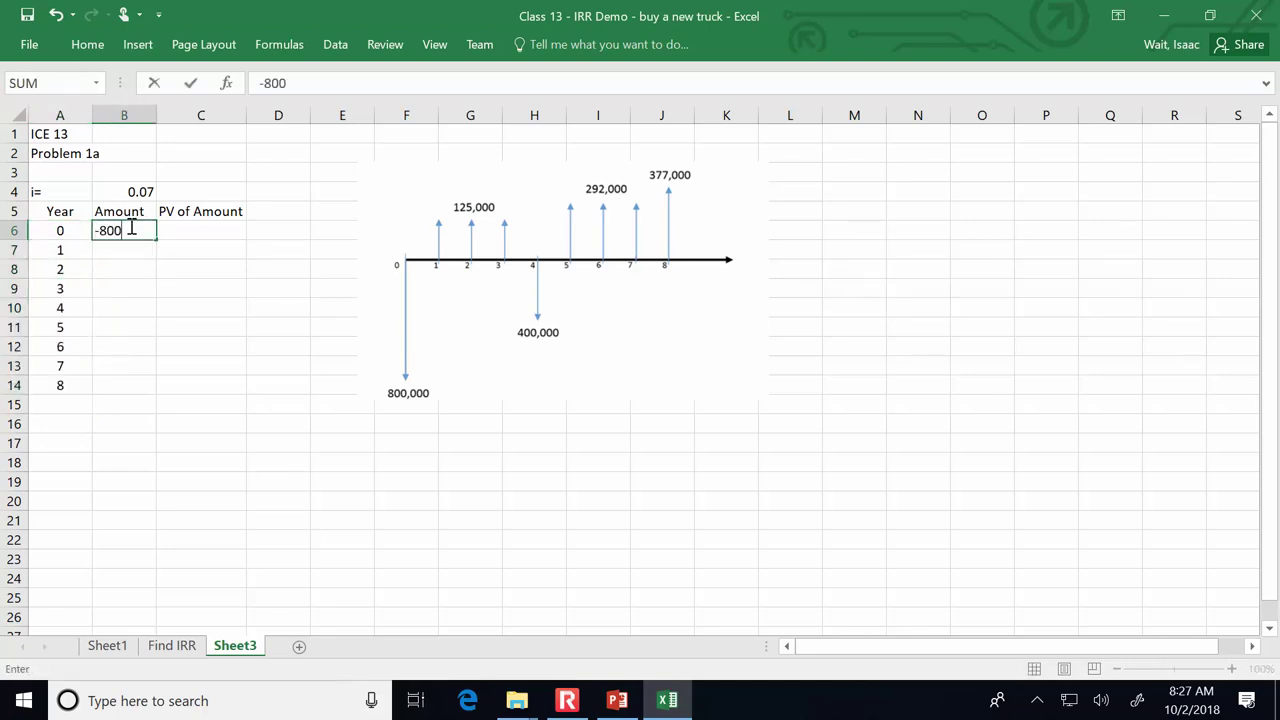
{"action": "type", "text": "000"}
{"action": "key", "text": "Return"}
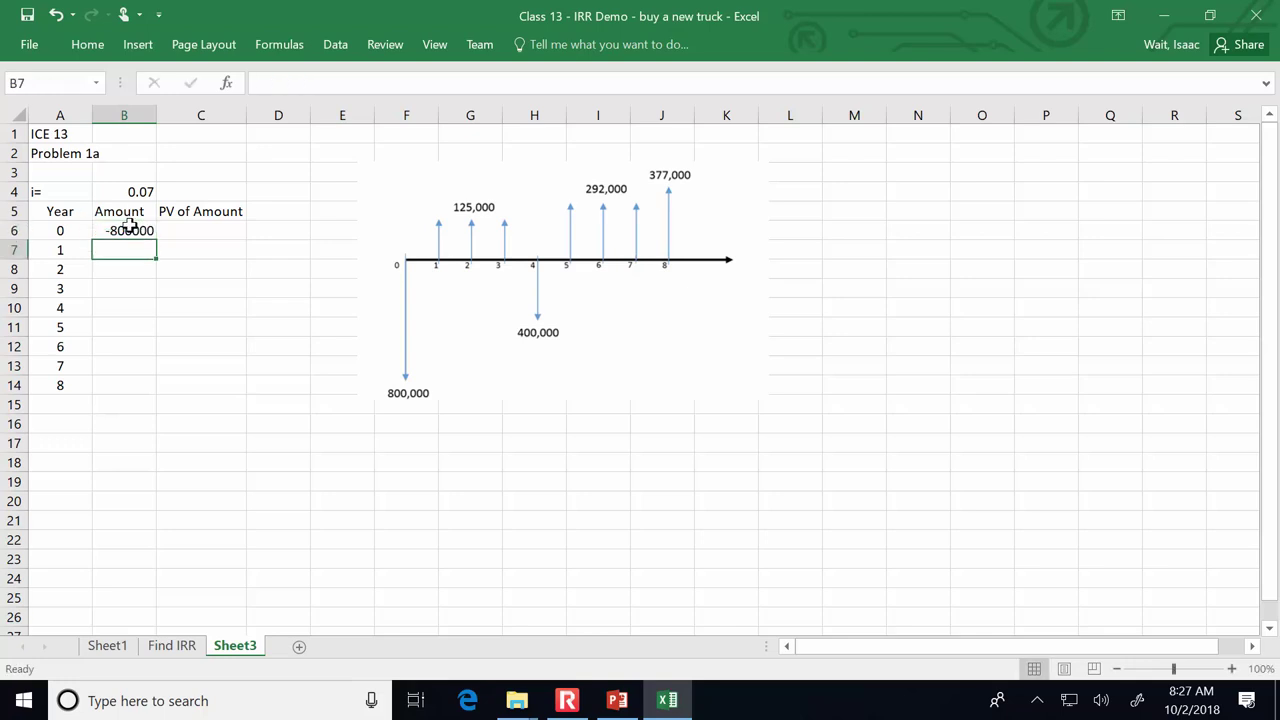
Step: Enter 125000 as the year-1 amount in B7 and copy it down through B9
{"action": "type", "text": "12"}
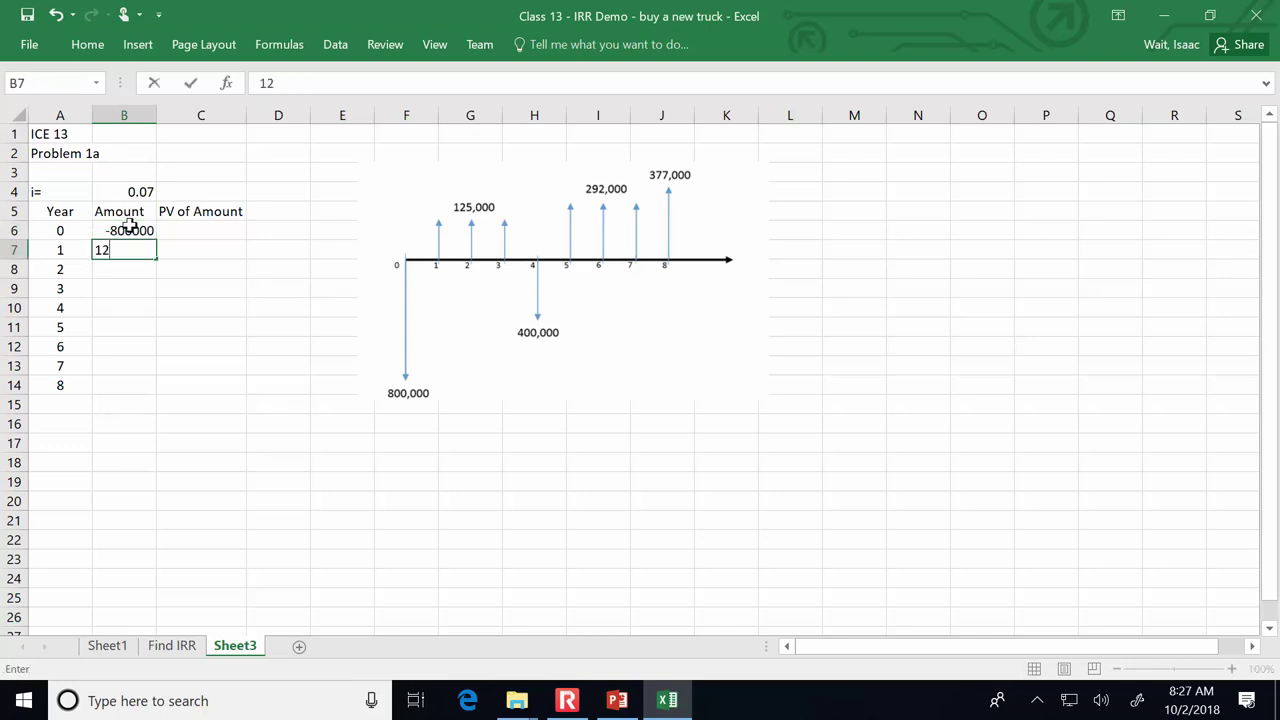
{"action": "type", "text": "5000"}
{"action": "key", "text": "Return"}
{"action": "left_click", "coordinate": [126, 251]}
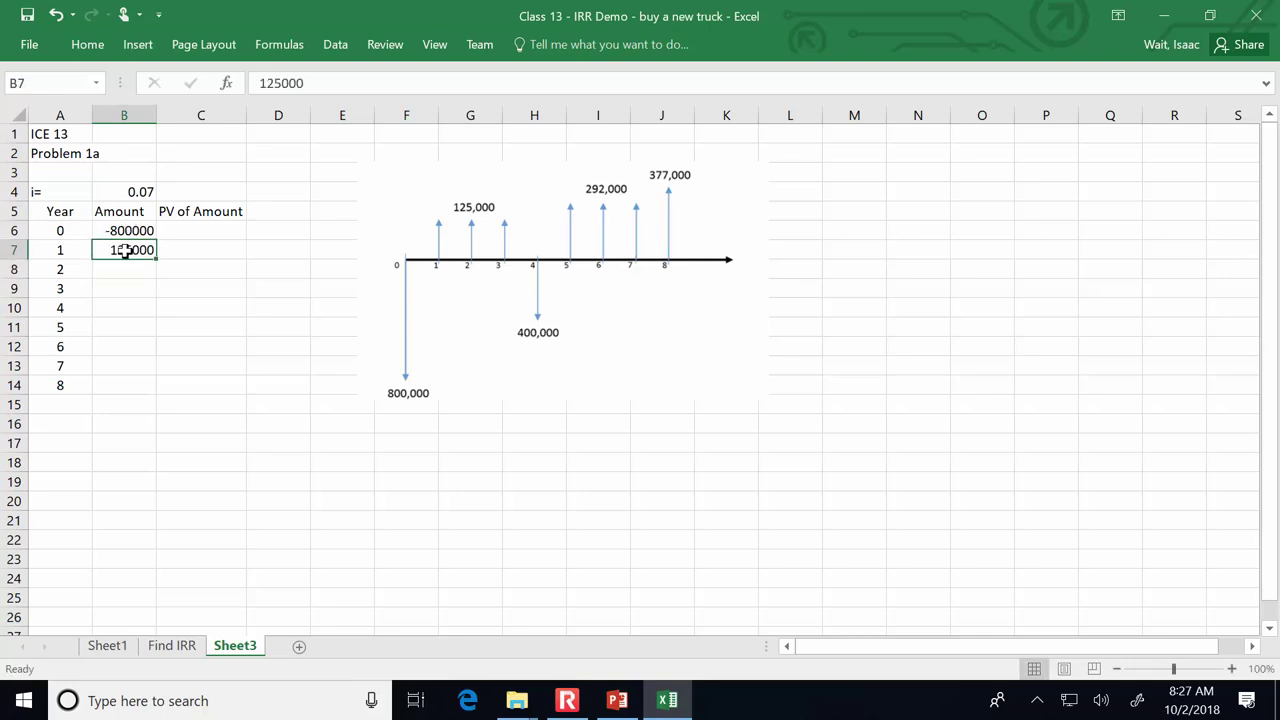
{"action": "left_click_drag", "start_coordinate": [155, 260], "coordinate": [146, 297]}
Step: Enter -400000 as the year-4 amount in B10
{"action": "left_click", "coordinate": [131, 314]}
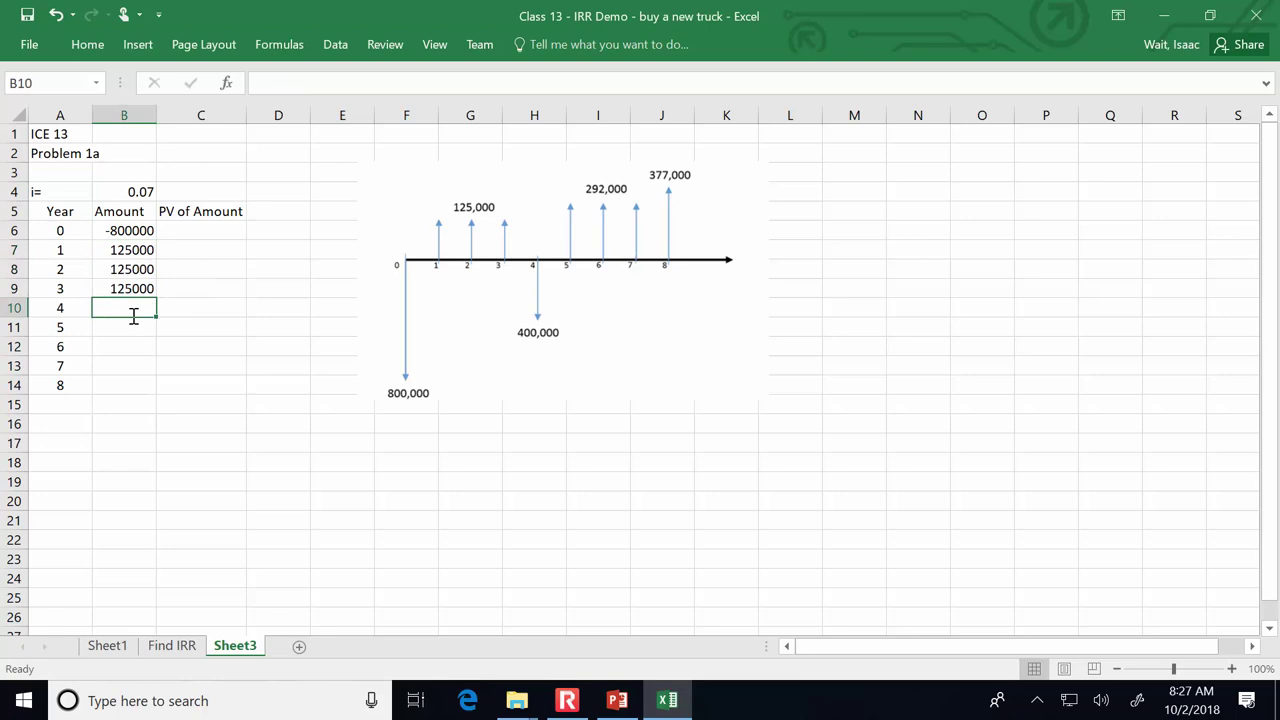
{"action": "type", "text": "-400000"}
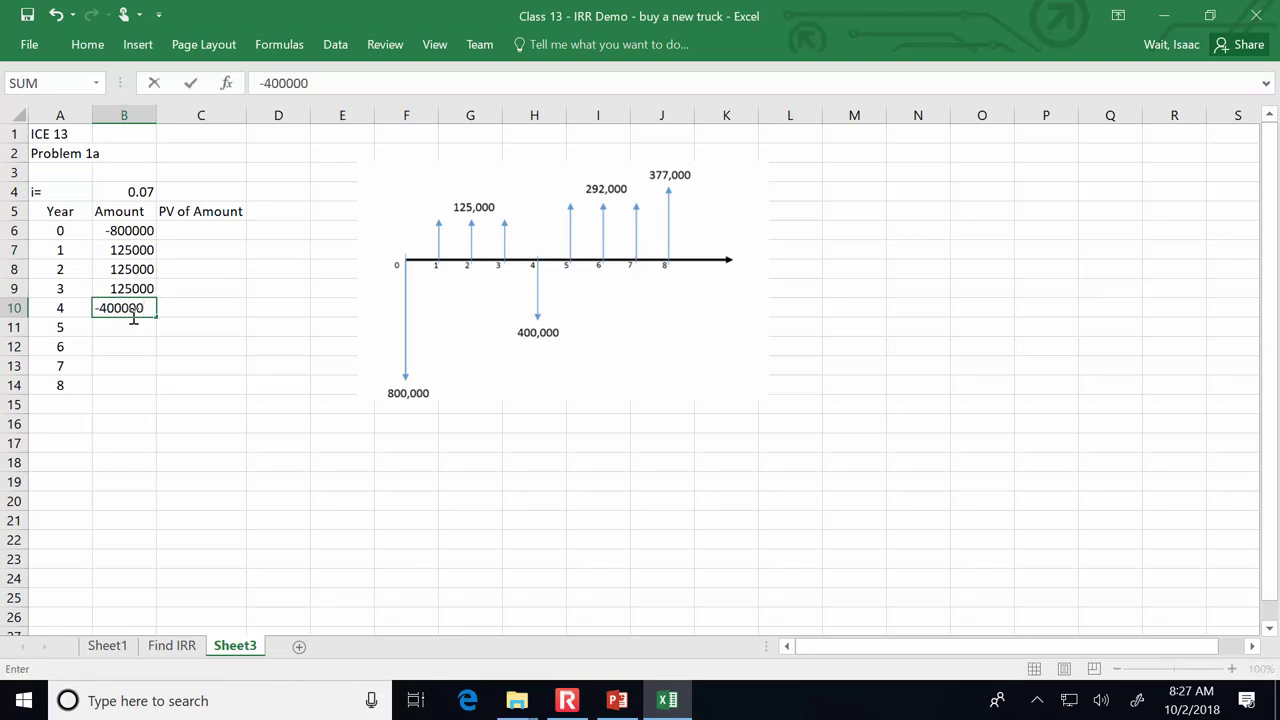
{"action": "key", "text": "Return"}
Step: Enter 292000 for years 5 to 7 in B11:B13 and 377000 for year 8 in B14
{"action": "type", "text": "292000"}
{"action": "key", "text": "Return"}
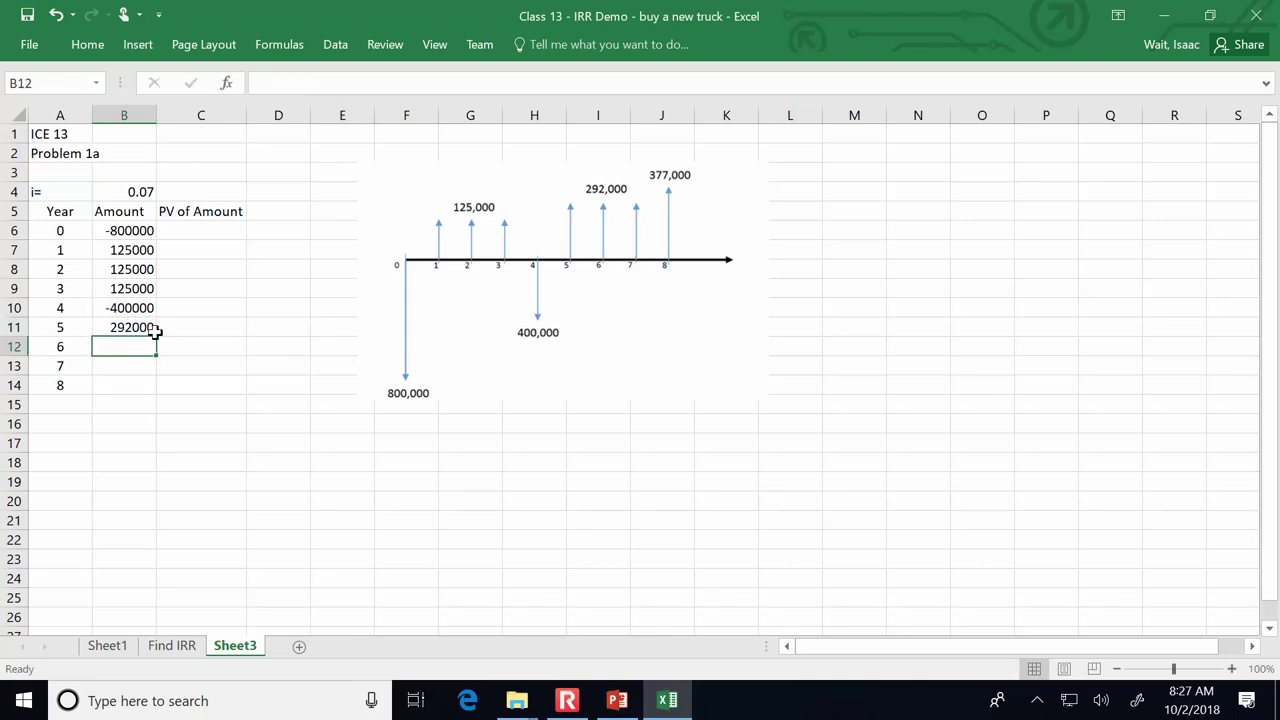
{"action": "left_click", "coordinate": [158, 327]}
{"action": "left_click_drag", "start_coordinate": [157, 337], "coordinate": [150, 372]}
{"action": "left_click", "coordinate": [132, 385]}
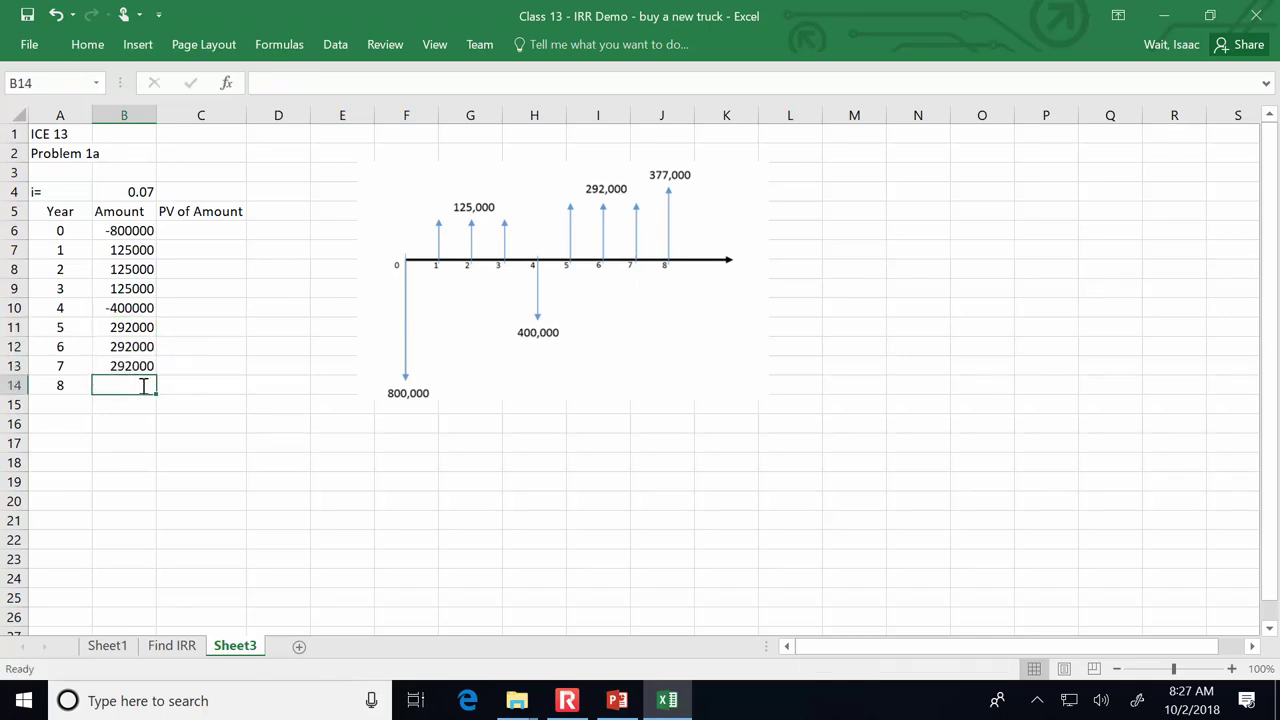
{"action": "type", "text": "377000"}
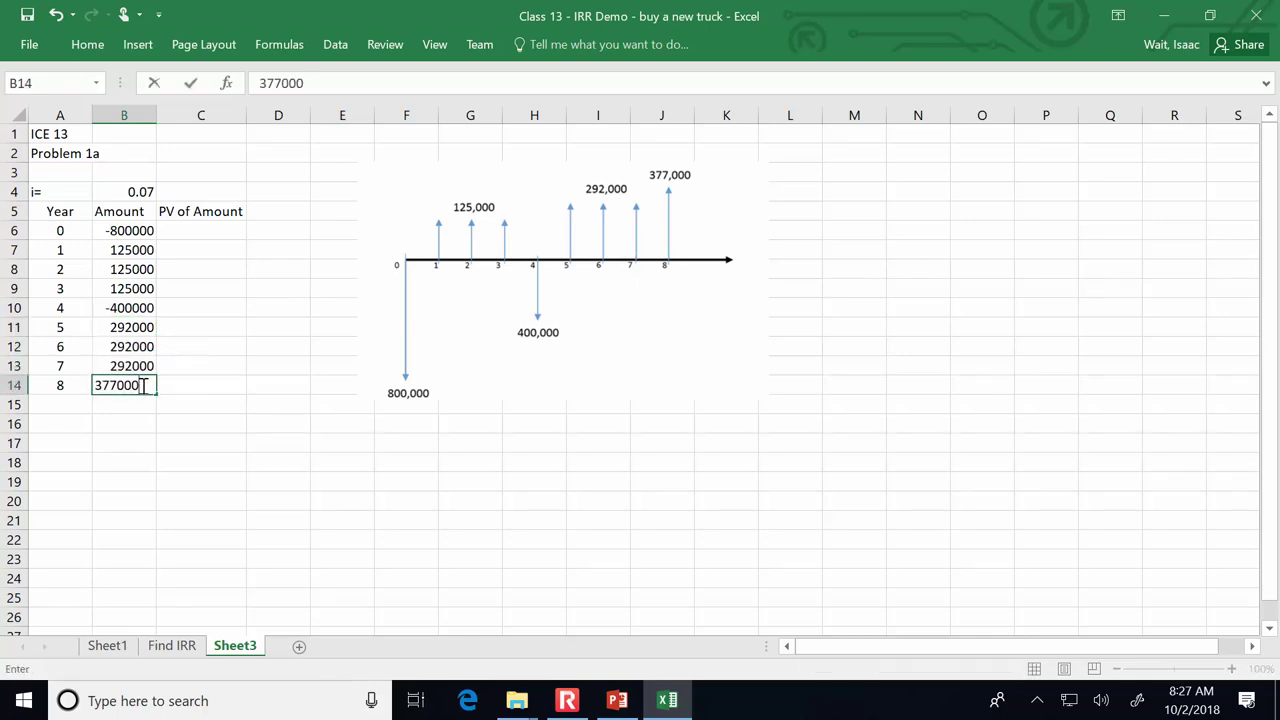
{"action": "key", "text": "Return"}
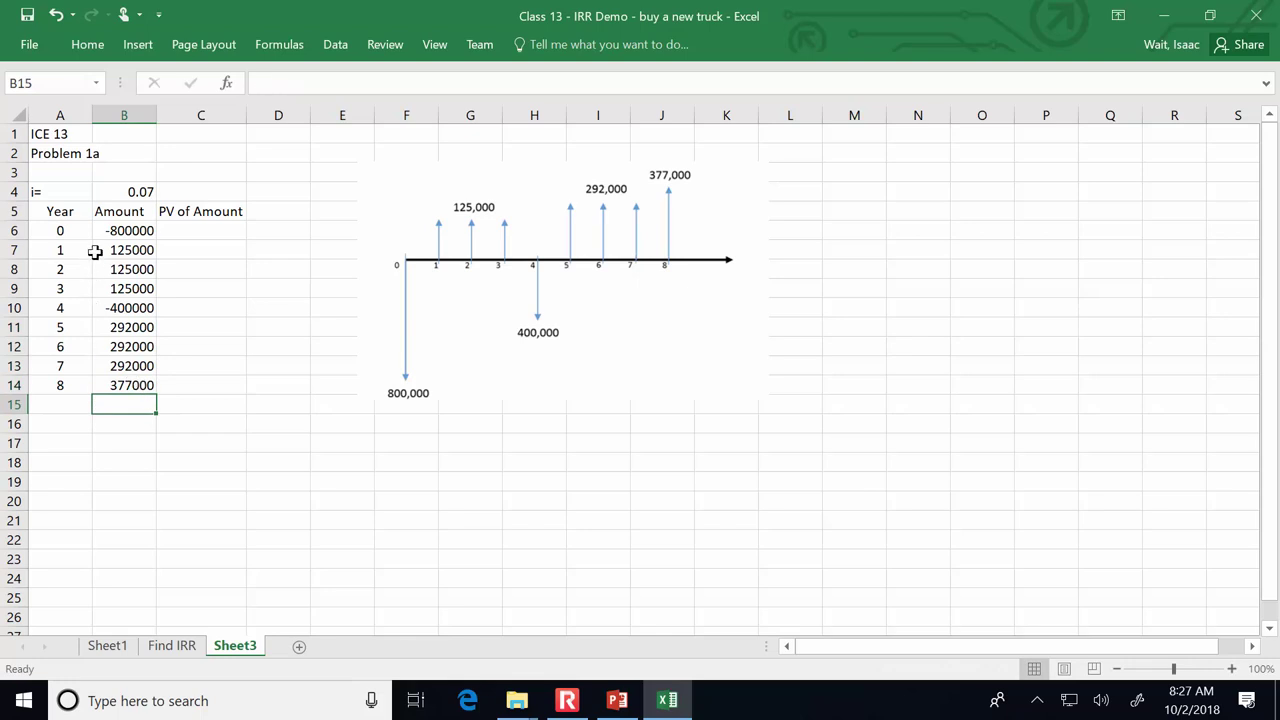
Step: Format the Amount and PV of Amount cells B6:C14 as Currency with no decimal places
{"action": "left_click", "coordinate": [180, 224]}
{"action": "left_click_drag", "start_coordinate": [140, 231], "coordinate": [226, 371]}
{"action": "left_click", "coordinate": [87, 44]}
{"action": "left_click", "coordinate": [673, 78]}
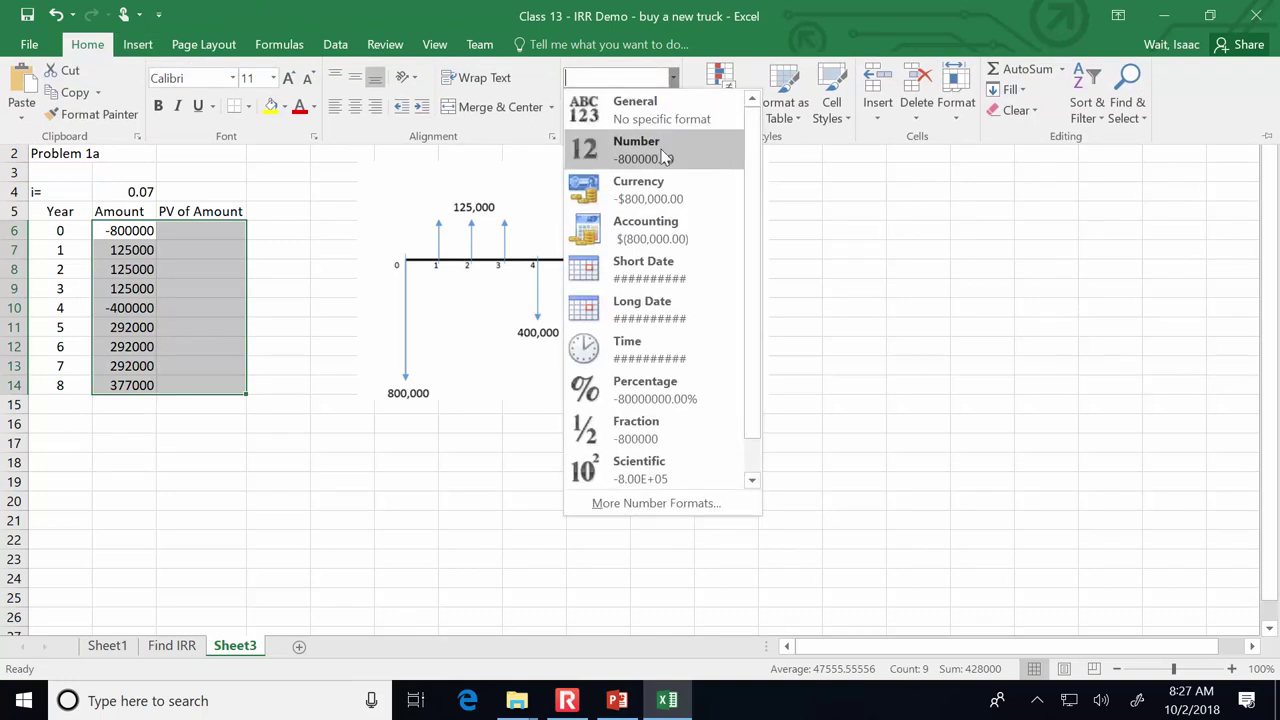
{"action": "left_click", "coordinate": [663, 193]}
{"action": "left_click", "coordinate": [670, 107]}
{"action": "left_click", "coordinate": [670, 107]}
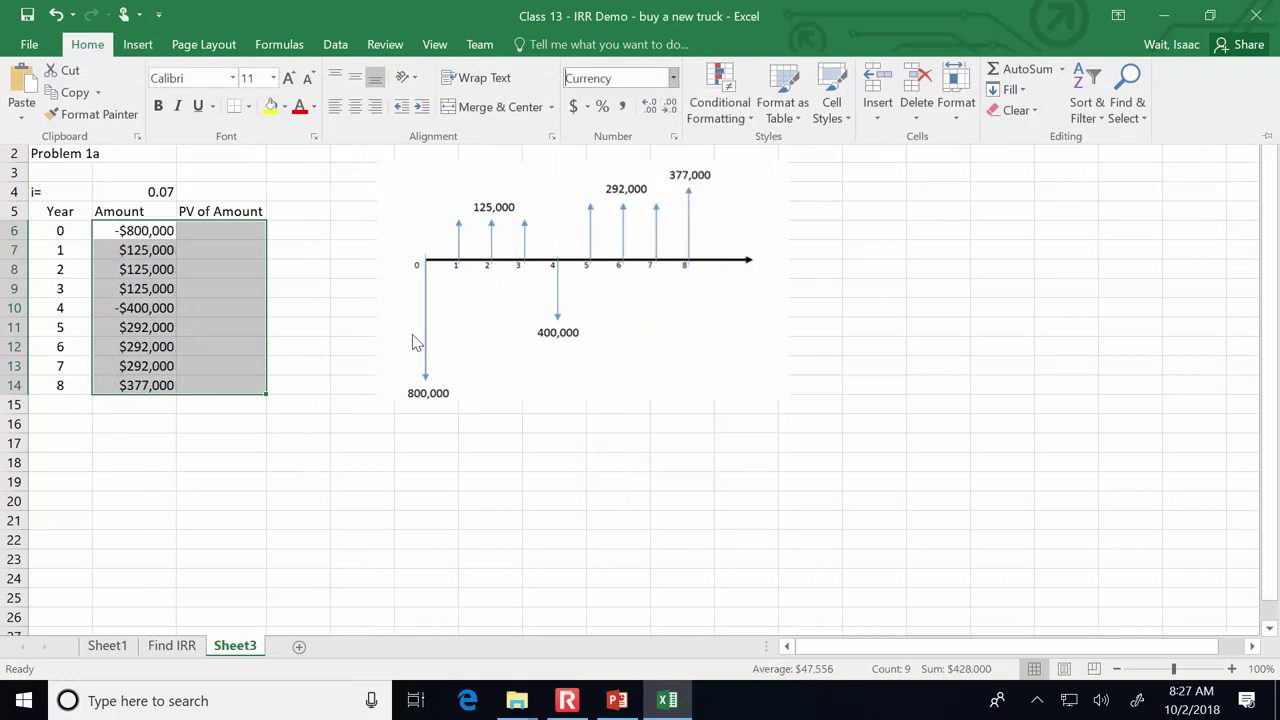
{"action": "left_click", "coordinate": [289, 245]}
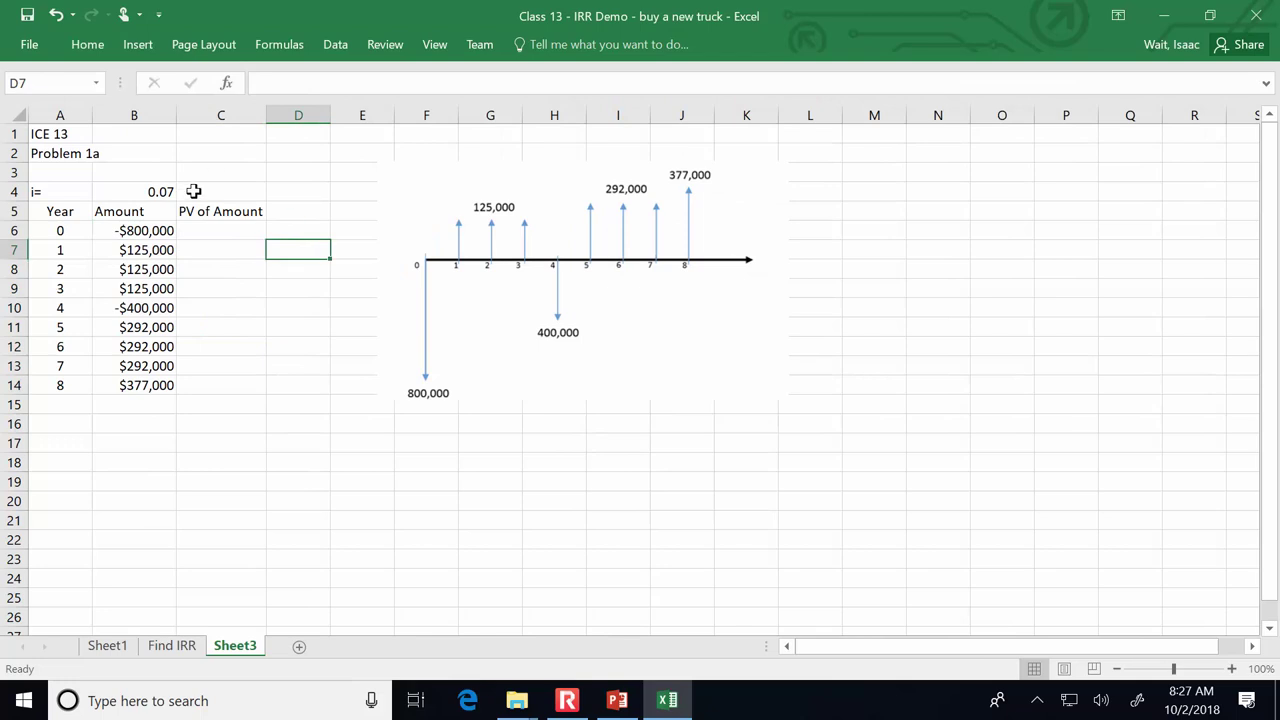
Step: Enter the present value formula =PV($B$4,A6,,-B6) for year 0 in C6
{"action": "left_click", "coordinate": [218, 228]}
{"action": "type", "text": "="}
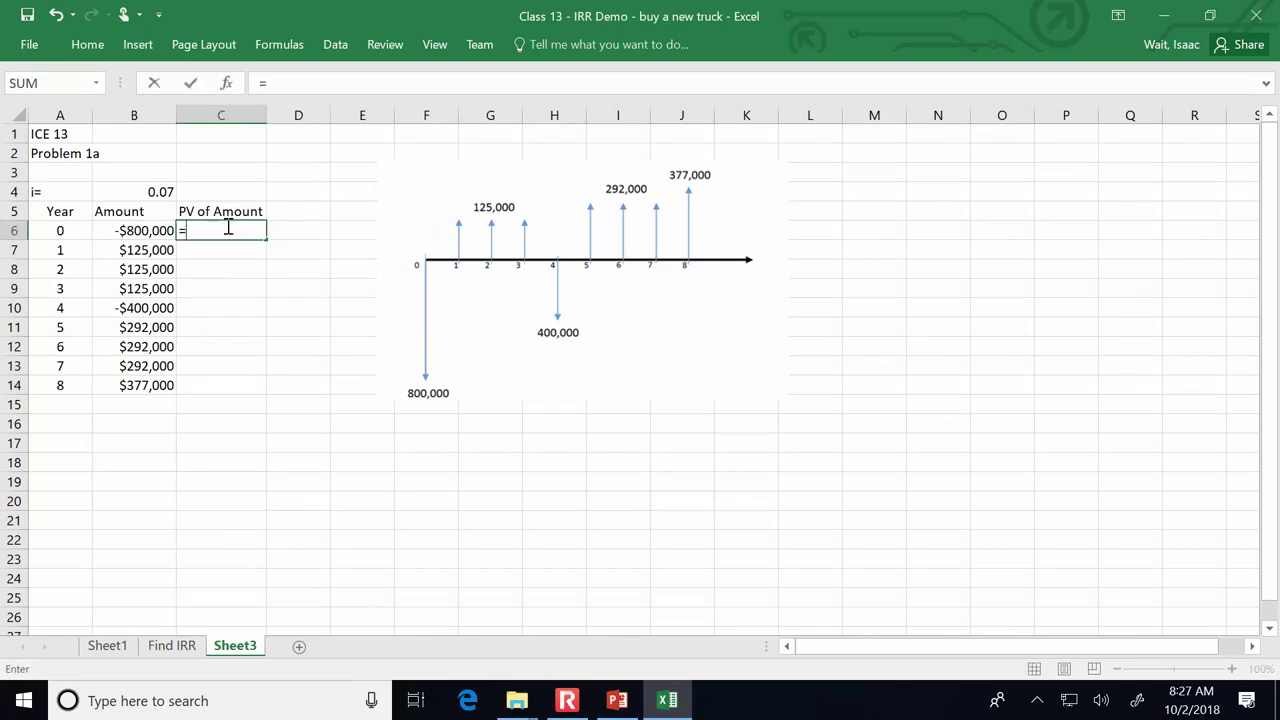
{"action": "type", "text": "pv("}
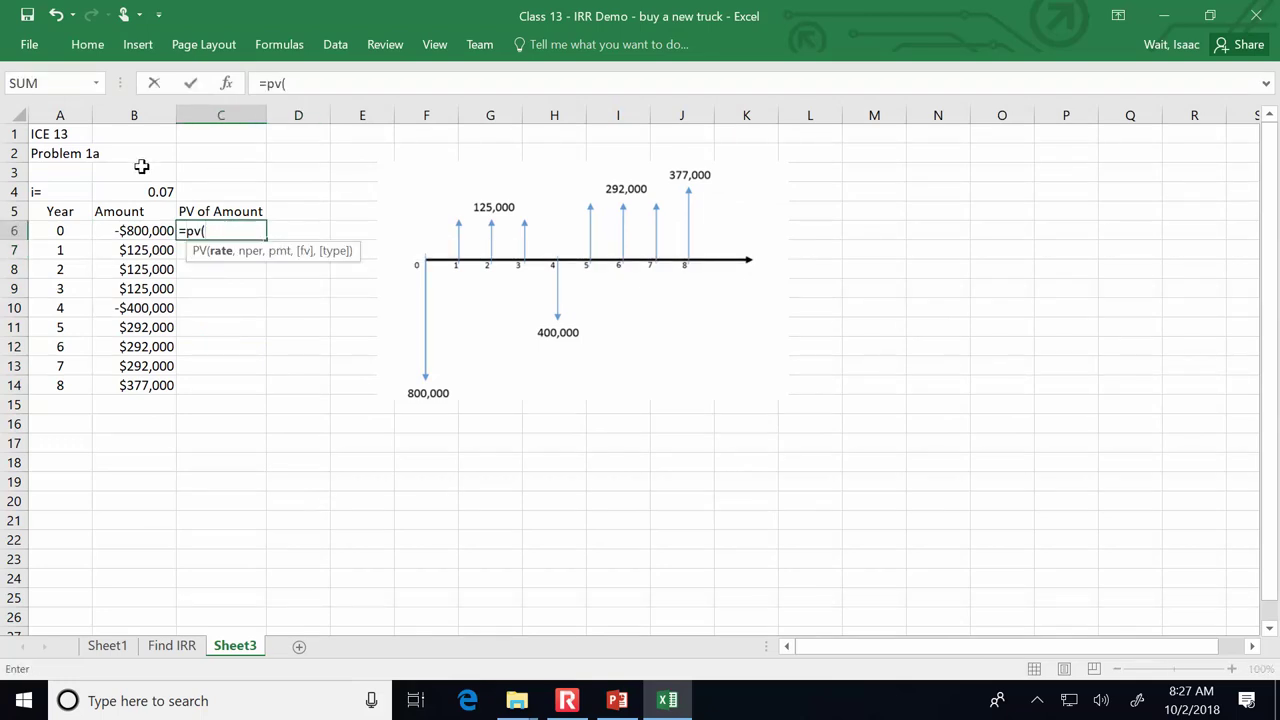
{"action": "left_click", "coordinate": [148, 191]}
{"action": "key", "text": "F4"}
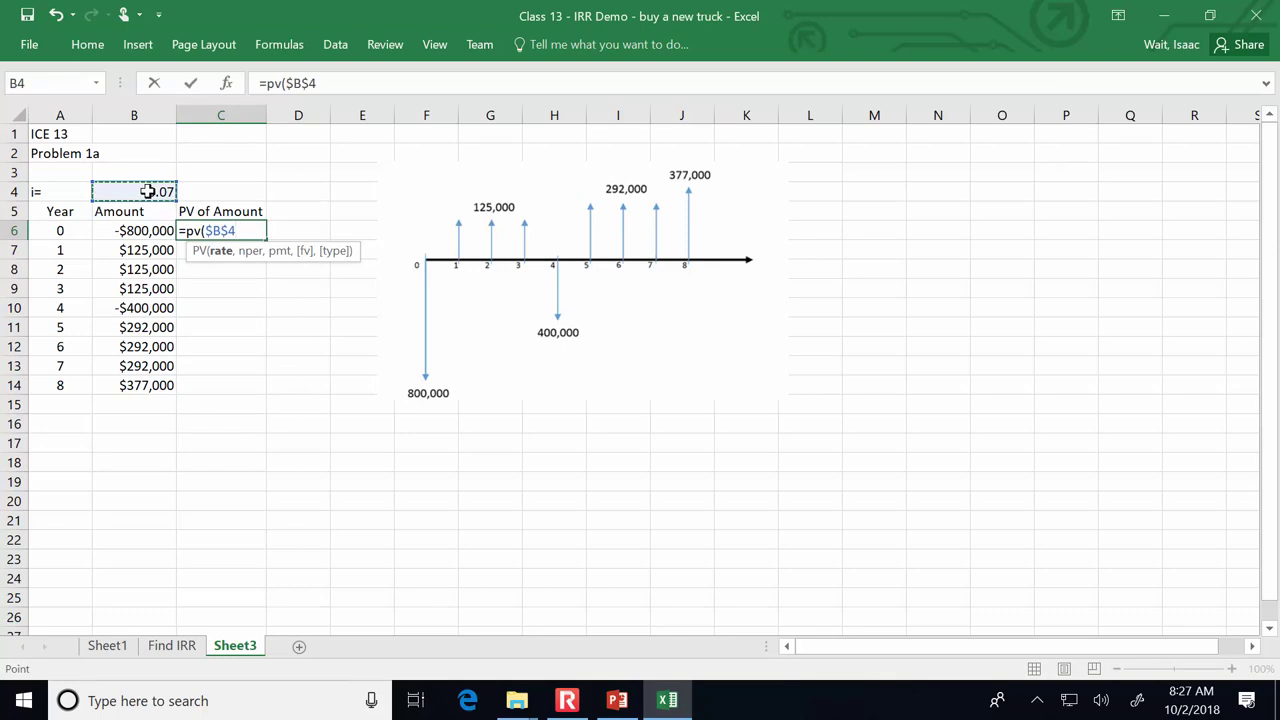
{"action": "type", "text": ","}
{"action": "left_click", "coordinate": [60, 231]}
{"action": "type", "text": ",,-"}
{"action": "left_click", "coordinate": [144, 229]}
{"action": "key", "text": "Return"}
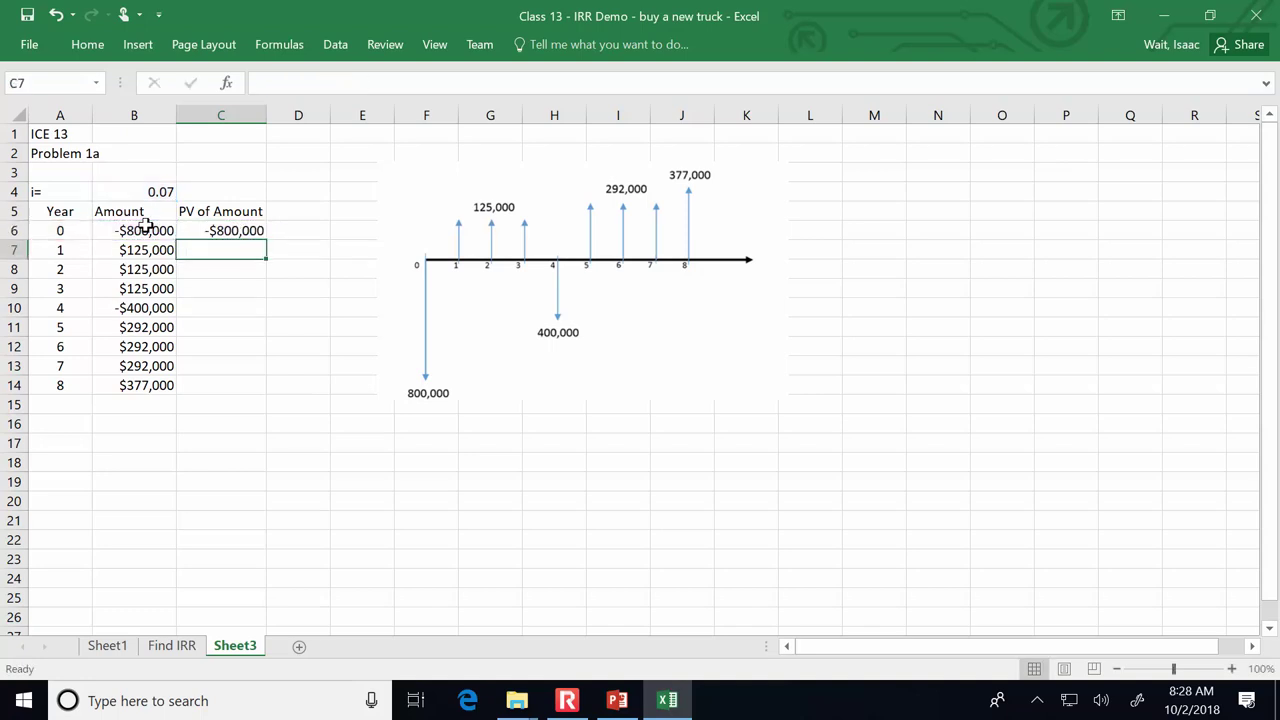
Step: Fill the present value formula from C6 down through C14
{"action": "left_click", "coordinate": [257, 230]}
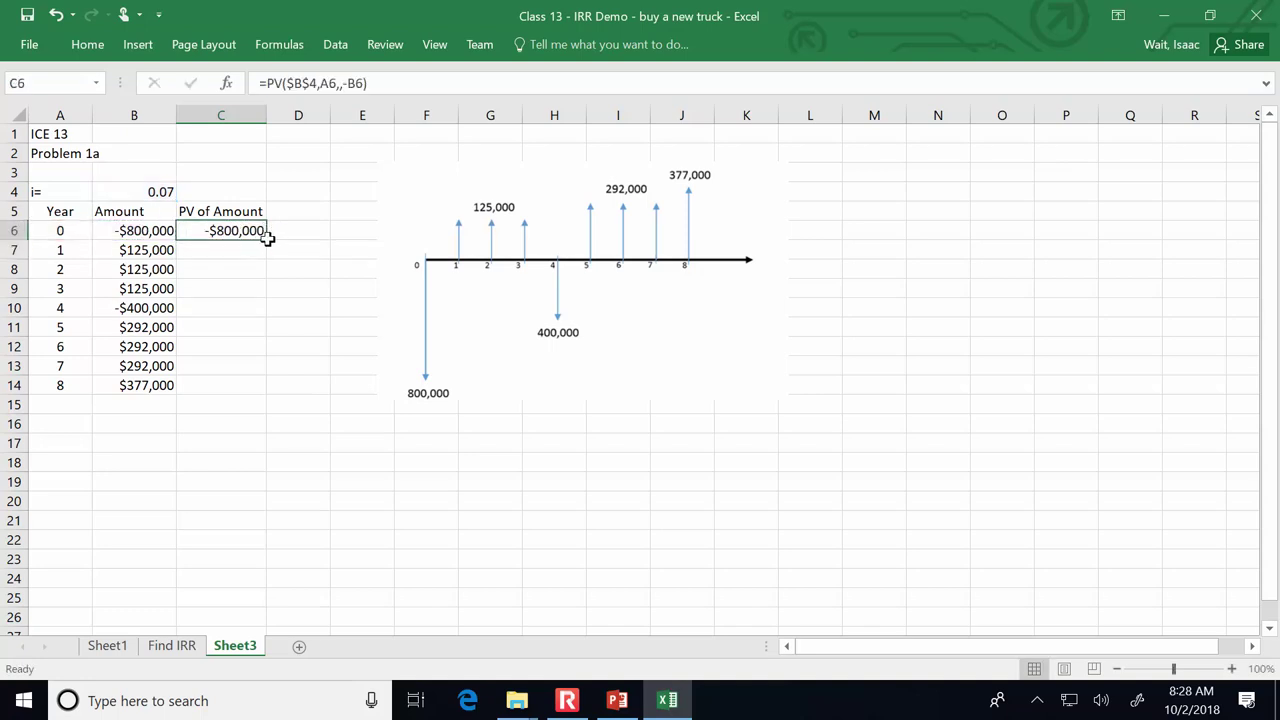
{"action": "left_click", "coordinate": [266, 247]}
{"action": "left_click", "coordinate": [258, 231]}
{"action": "left_click_drag", "start_coordinate": [265, 238], "coordinate": [268, 395]}
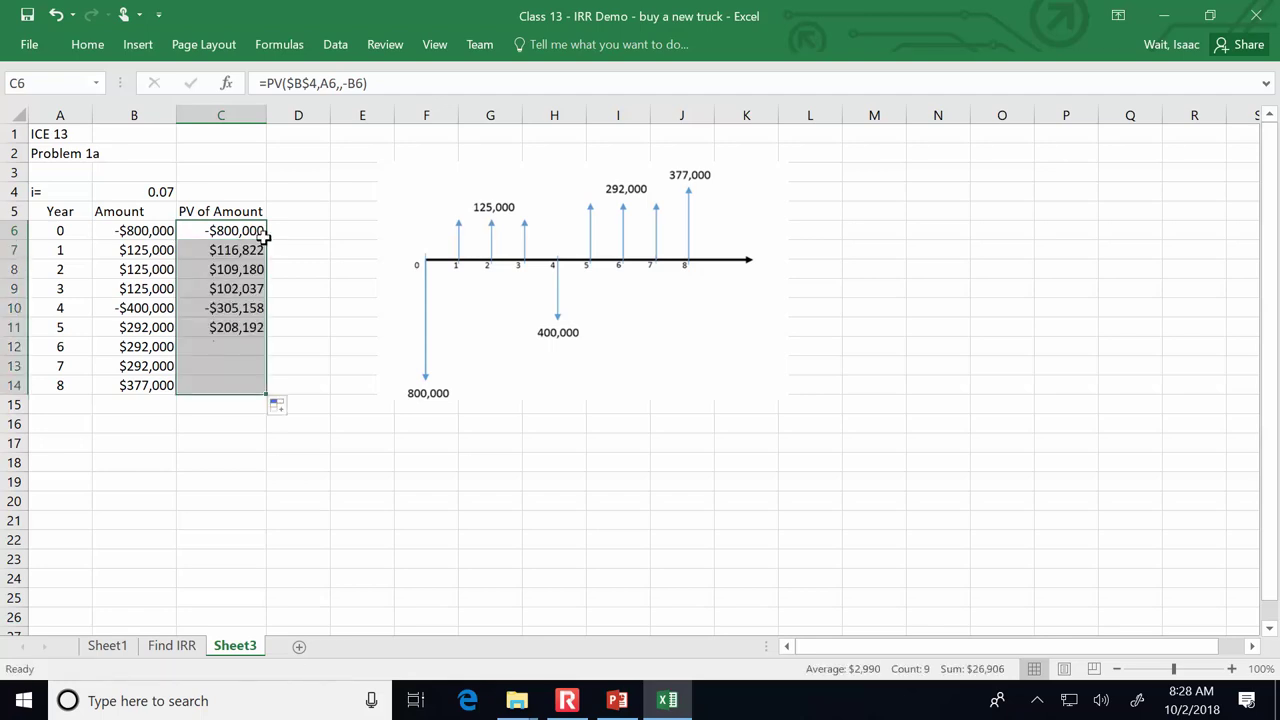
Step: Label B16 as Sum: and total the present values in C16 with =SUM(C6:C14)
{"action": "left_click", "coordinate": [138, 397]}
{"action": "left_click", "coordinate": [142, 425]}
{"action": "type", "text": "Sum:"}
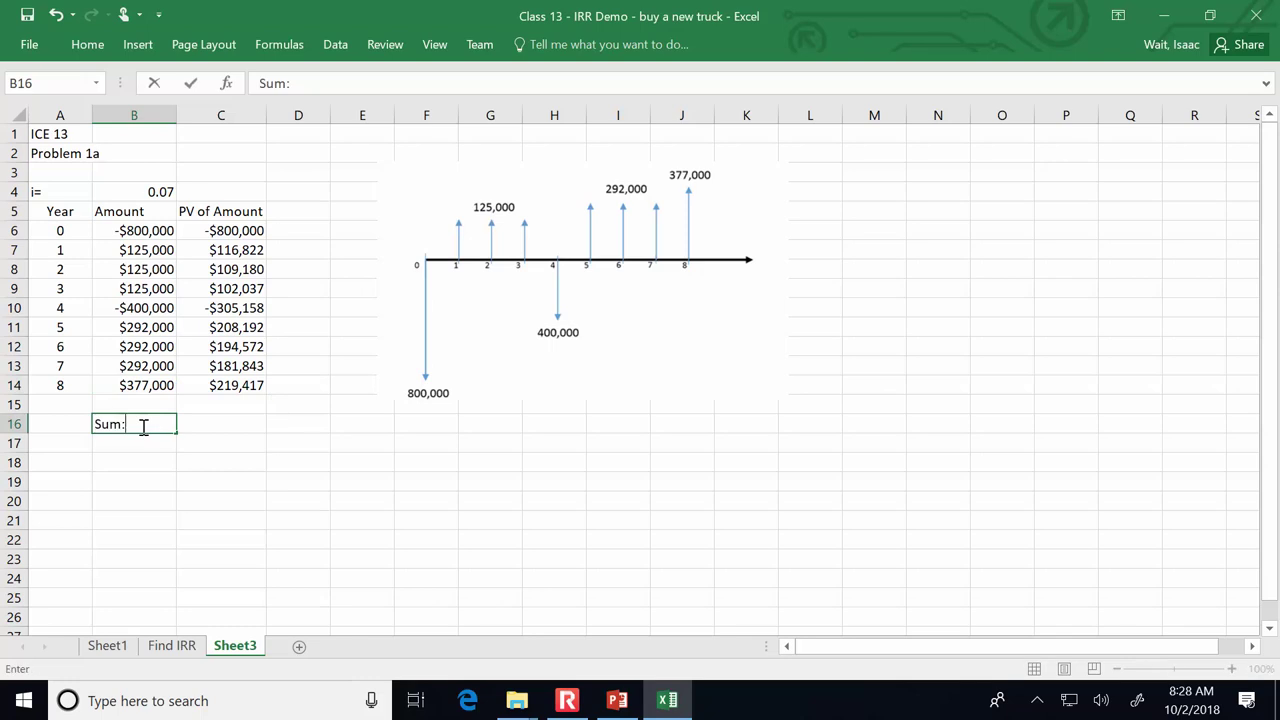
{"action": "key", "text": "Tab"}
{"action": "type", "text": "=s"}
{"action": "type", "text": "("}
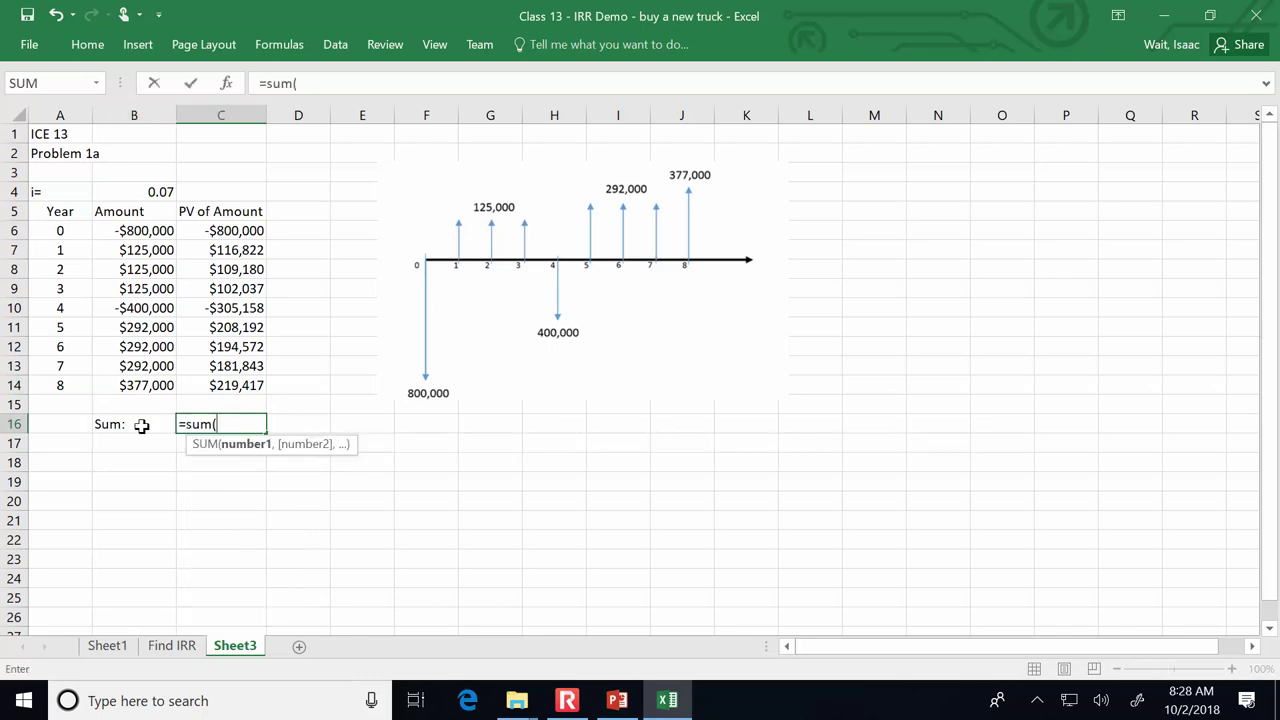
{"action": "left_click_drag", "start_coordinate": [238, 230], "coordinate": [251, 372]}
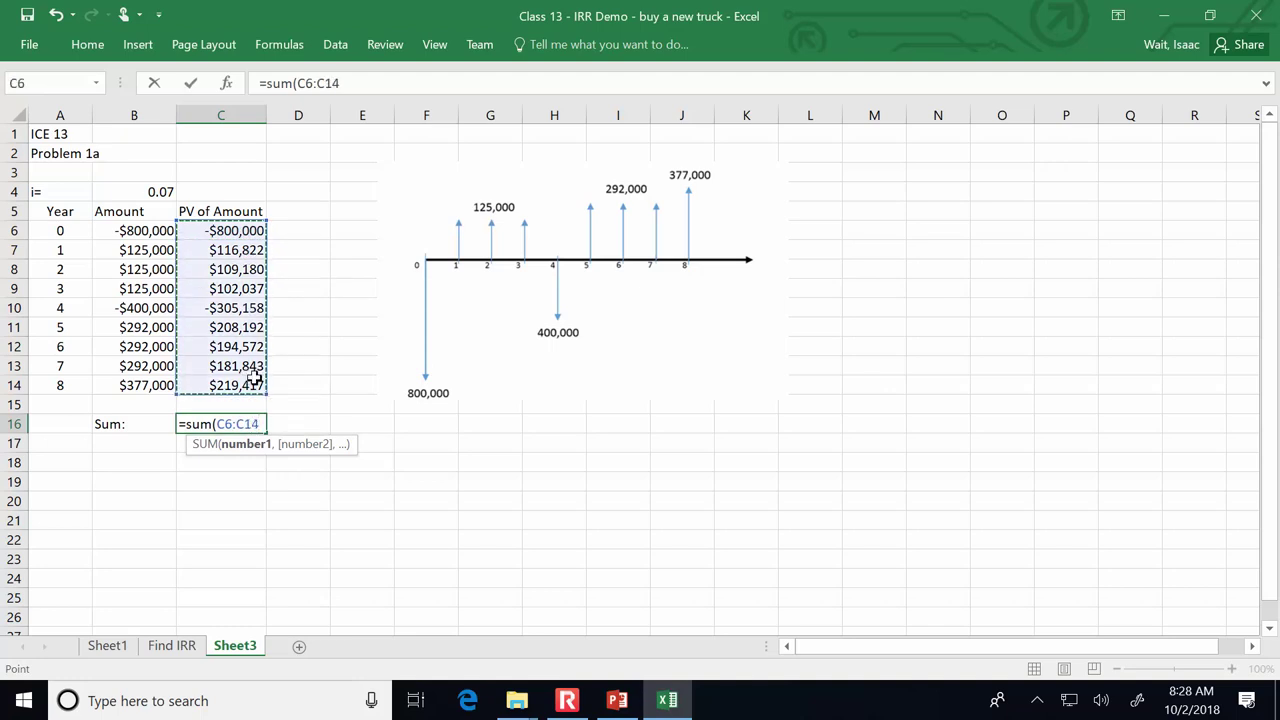
{"action": "key", "text": "Return"}
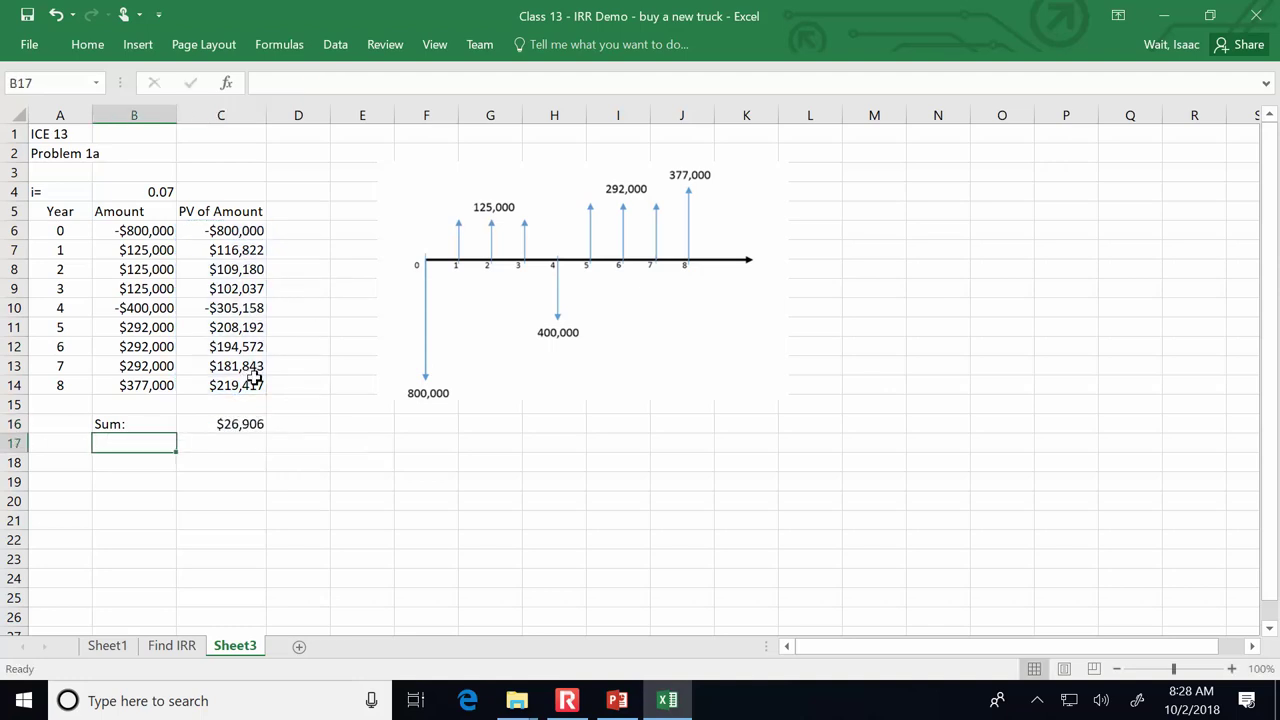
Step: Enlarge the sheet view to 130% and move the cash-flow diagram right so it starts near column H
{"action": "left_click", "coordinate": [1232, 669]}
{"action": "left_click", "coordinate": [1232, 669]}
{"action": "left_click", "coordinate": [1232, 669]}
{"action": "left_click_drag", "start_coordinate": [949, 409], "coordinate": [1129, 395]}
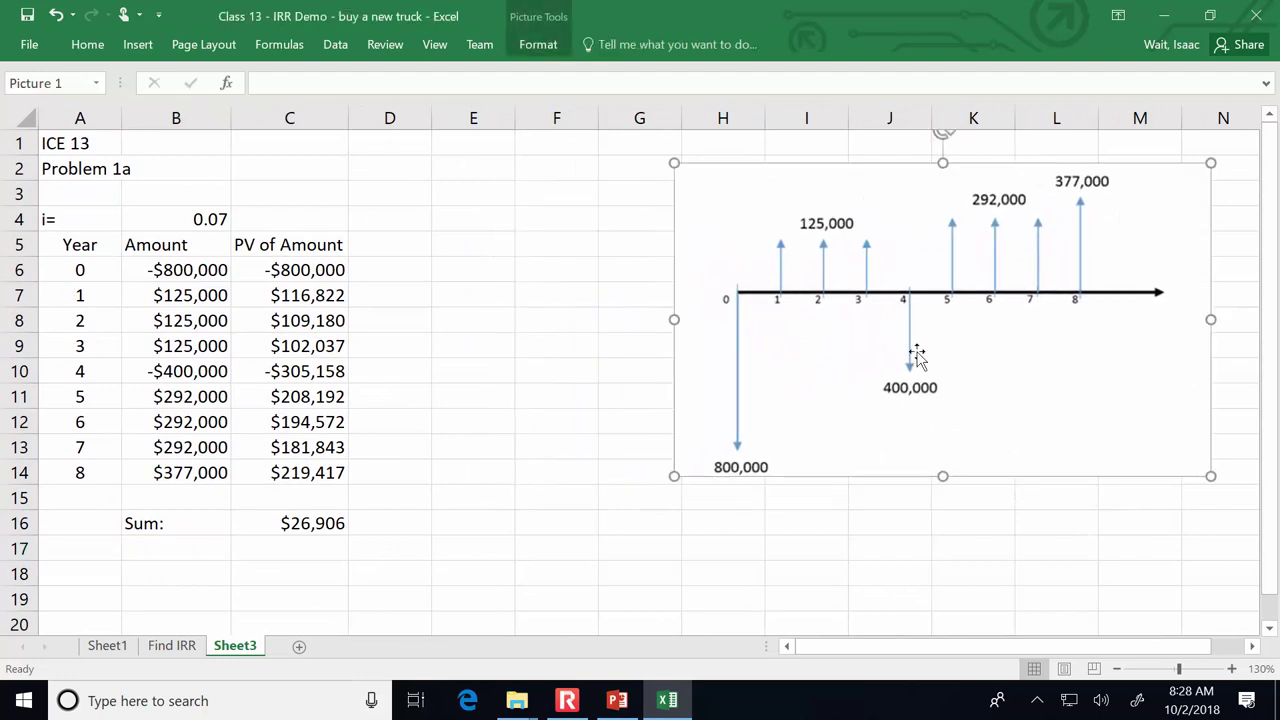
Step: Enter the heading Problem 1b in E2
{"action": "left_click", "coordinate": [447, 205]}
{"action": "left_click", "coordinate": [456, 168]}
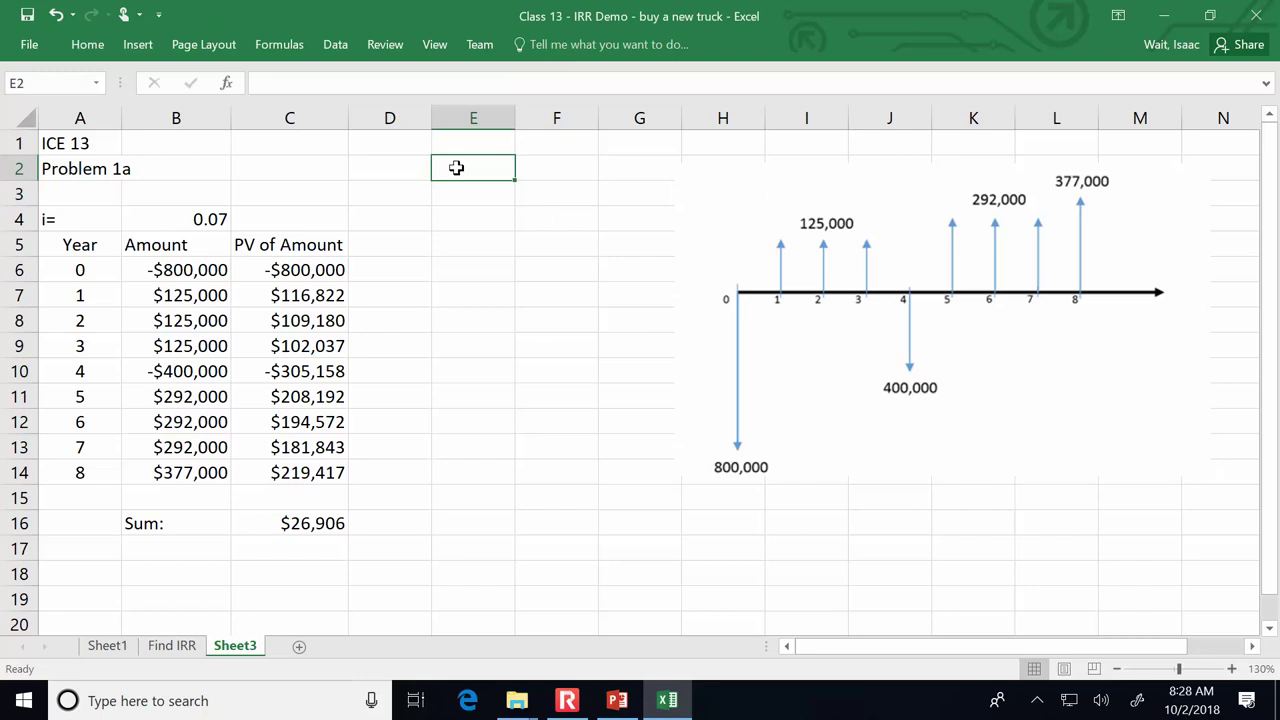
{"action": "type", "text": "Problem 1b"}
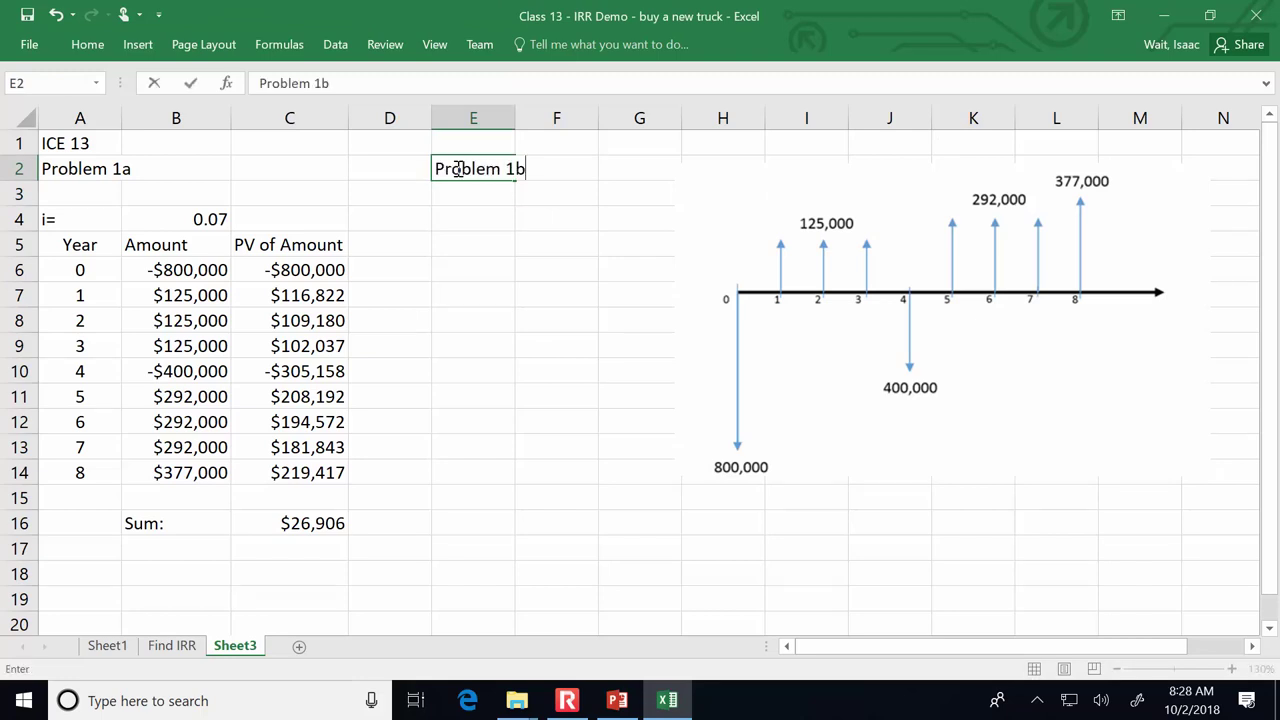
{"action": "key", "text": "Return"}
{"action": "key", "text": "Return"}
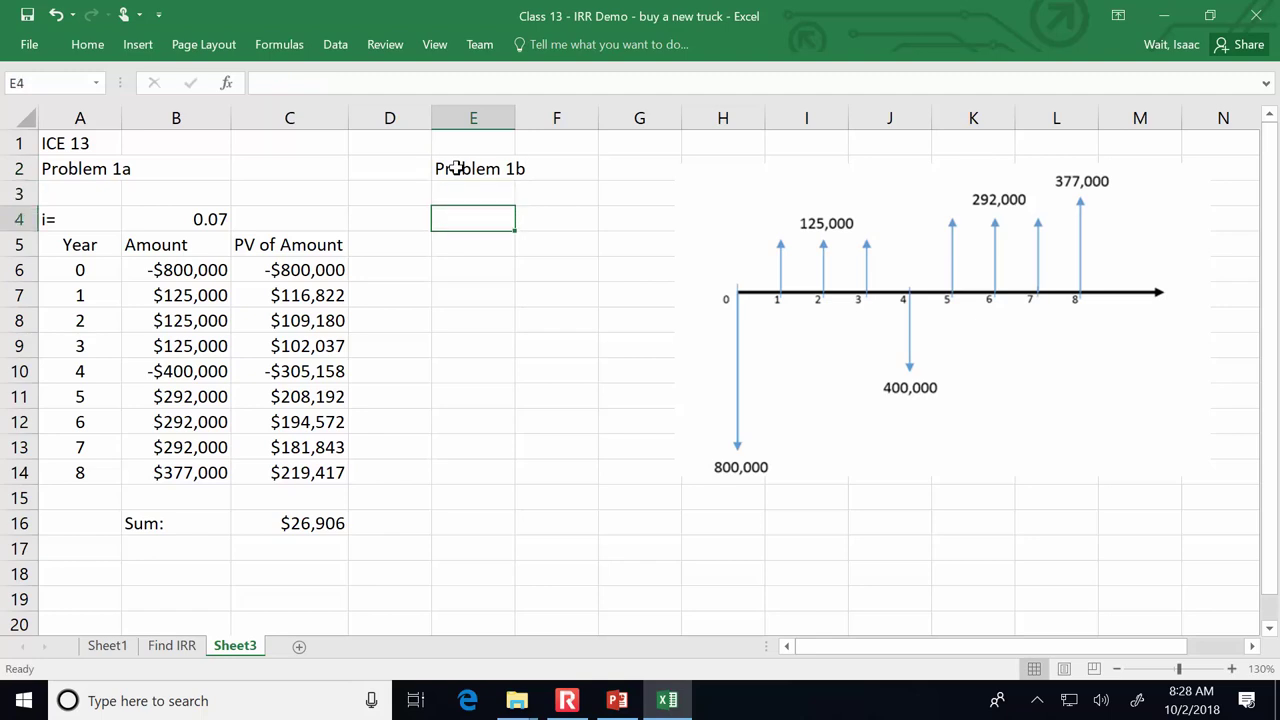
Step: Label E4 as i= and enter the interest rate 0.08 in F4
{"action": "type", "text": "u"}
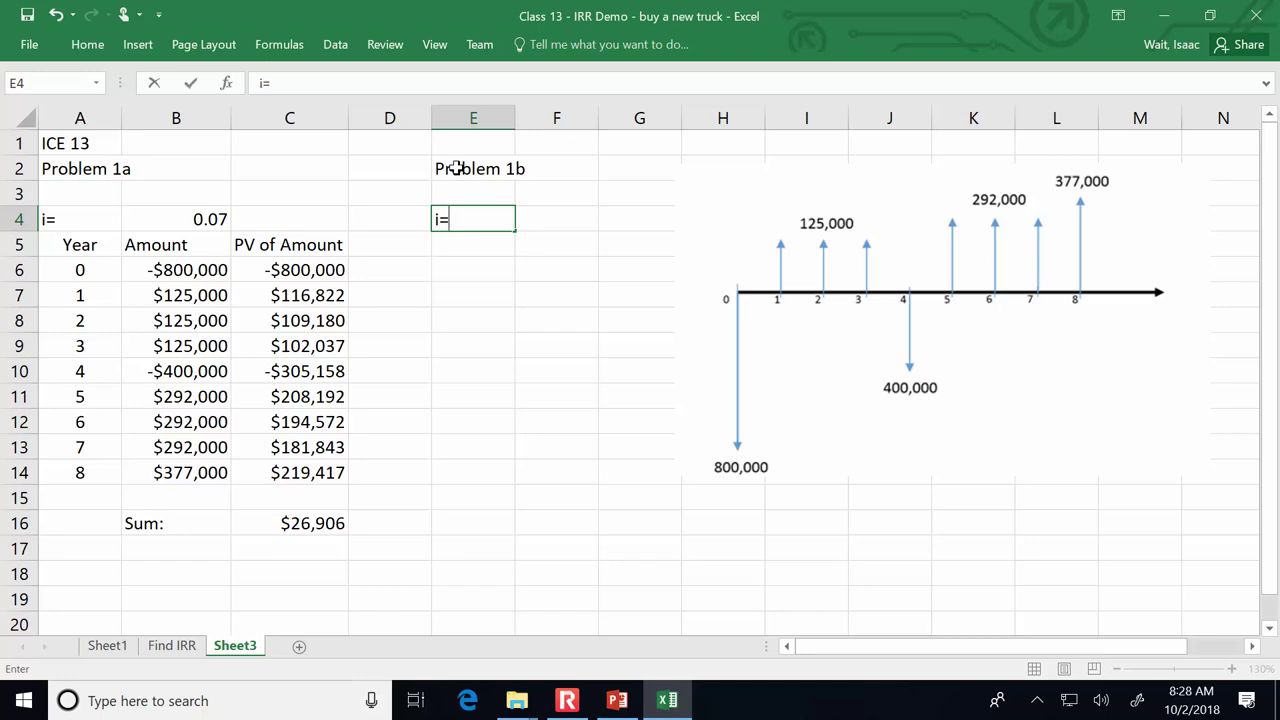
{"action": "type", "text": "="}
{"action": "key", "text": "Tab"}
{"action": "type", "text": ".0"}
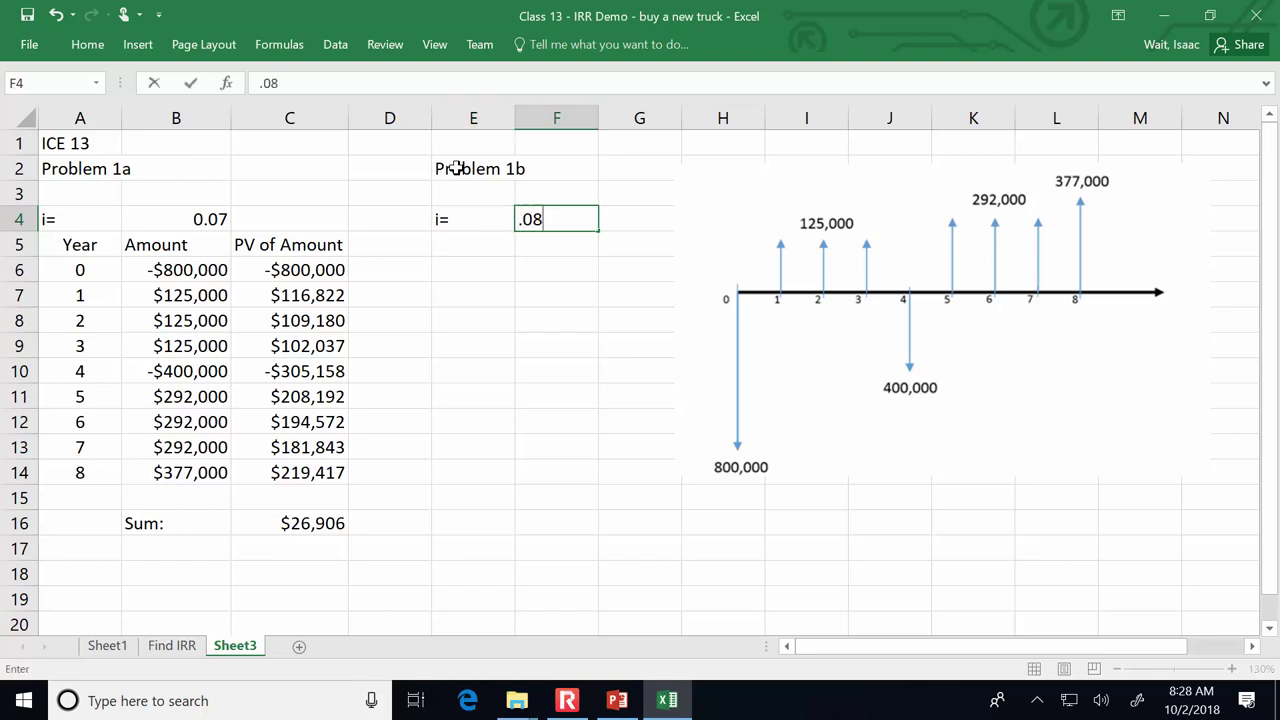
{"action": "key", "text": "Return"}
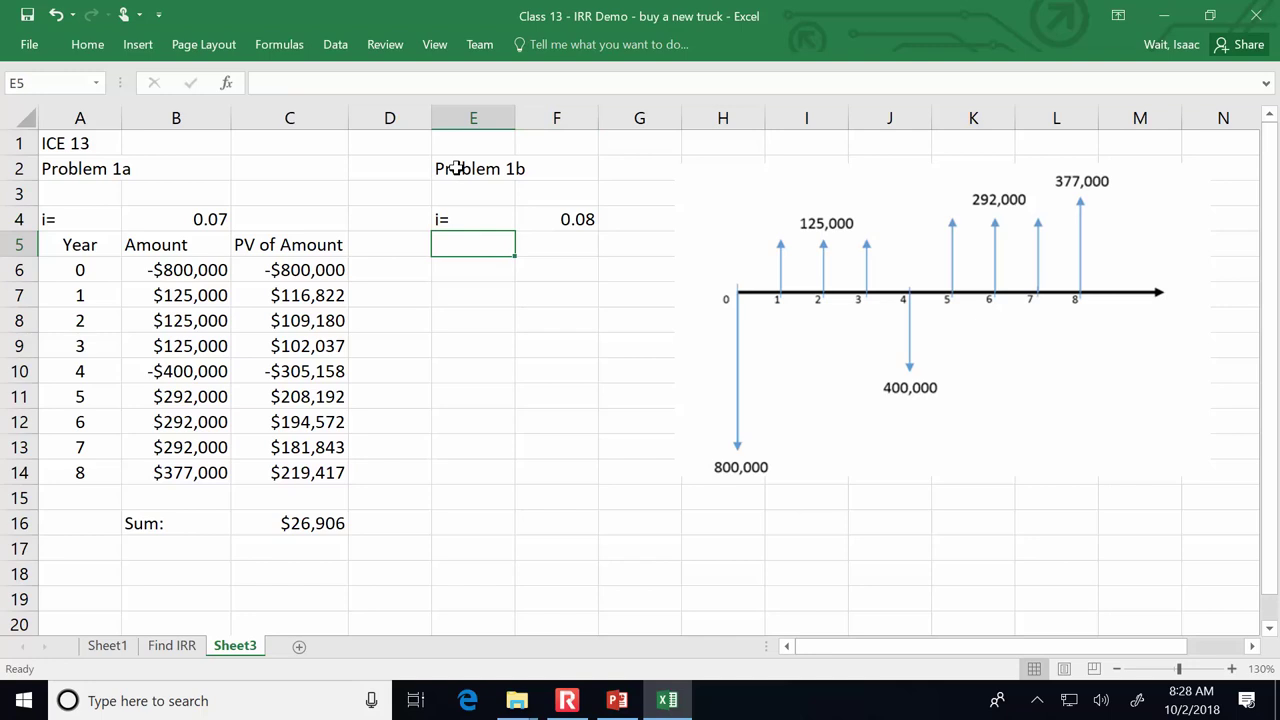
Step: Enter the column headers Amount and PV of Amount in E5:F5
{"action": "type", "text": "Amount"}
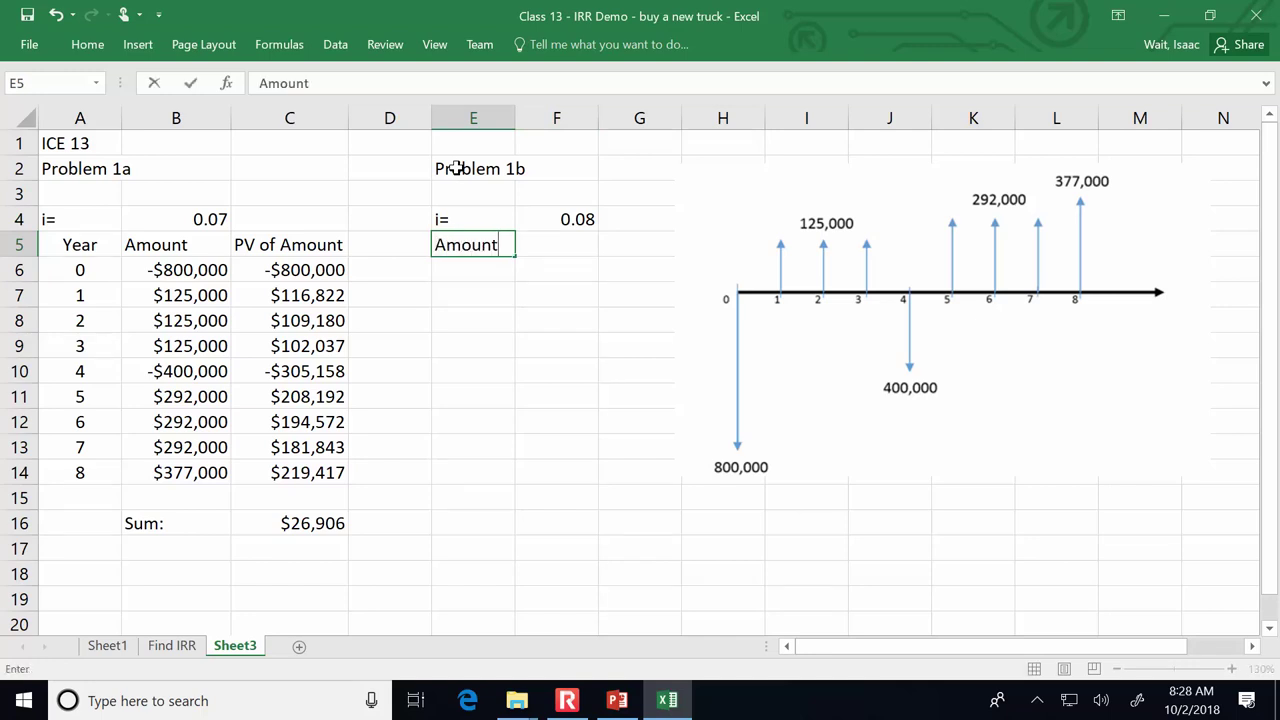
{"action": "key", "text": "Tab"}
{"action": "type", "text": "PV of Amount"}
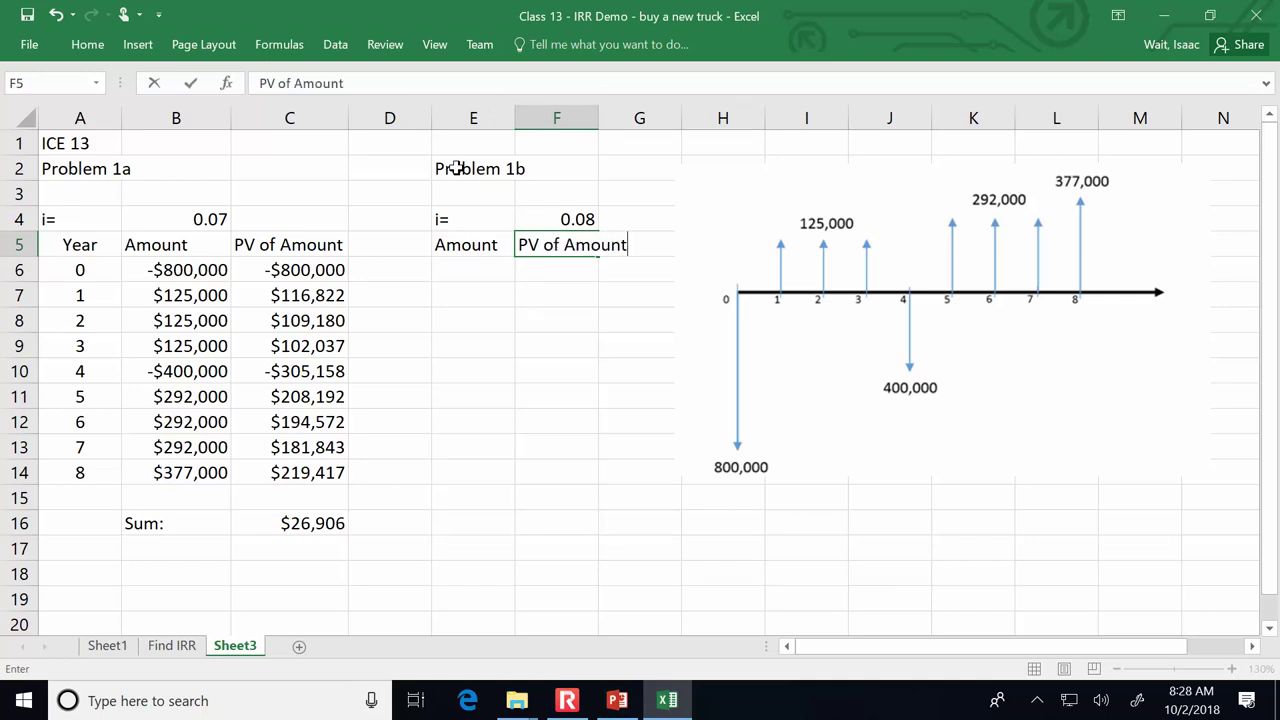
{"action": "key", "text": "Return"}
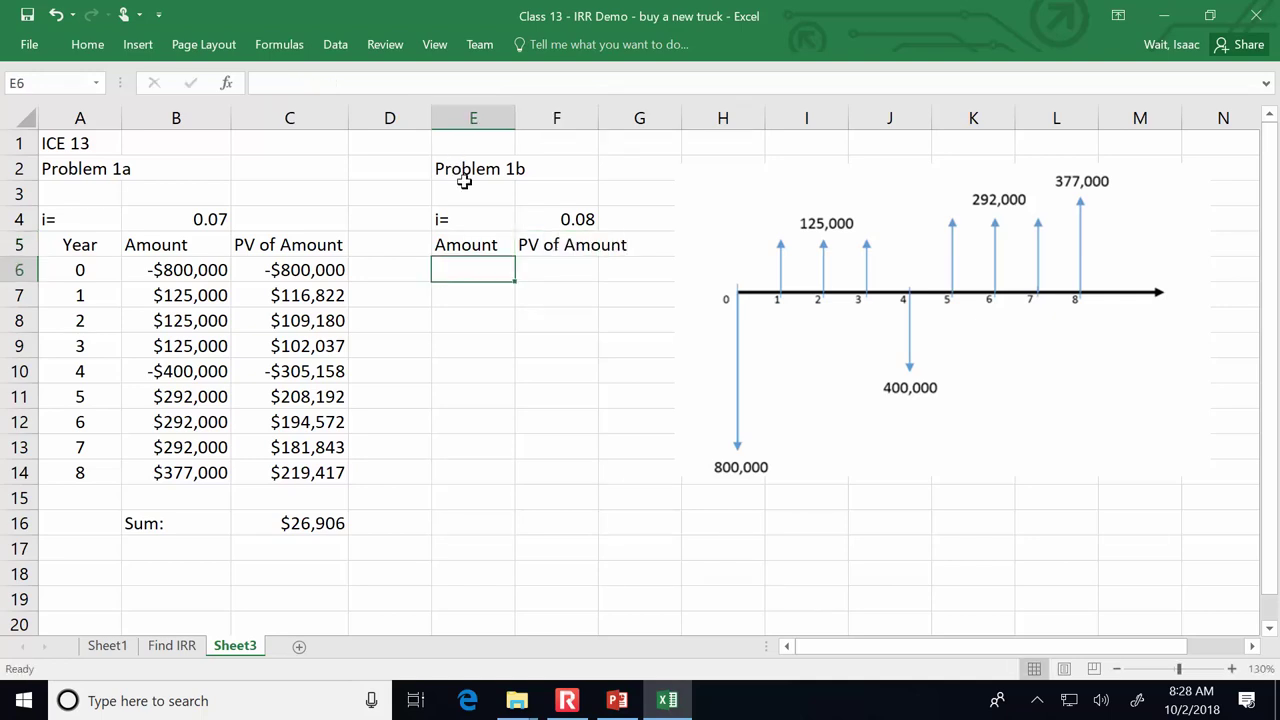
Step: Link E6 to the Problem 1a amount in B6 and fill the formula down through E14
{"action": "type", "text": "="}
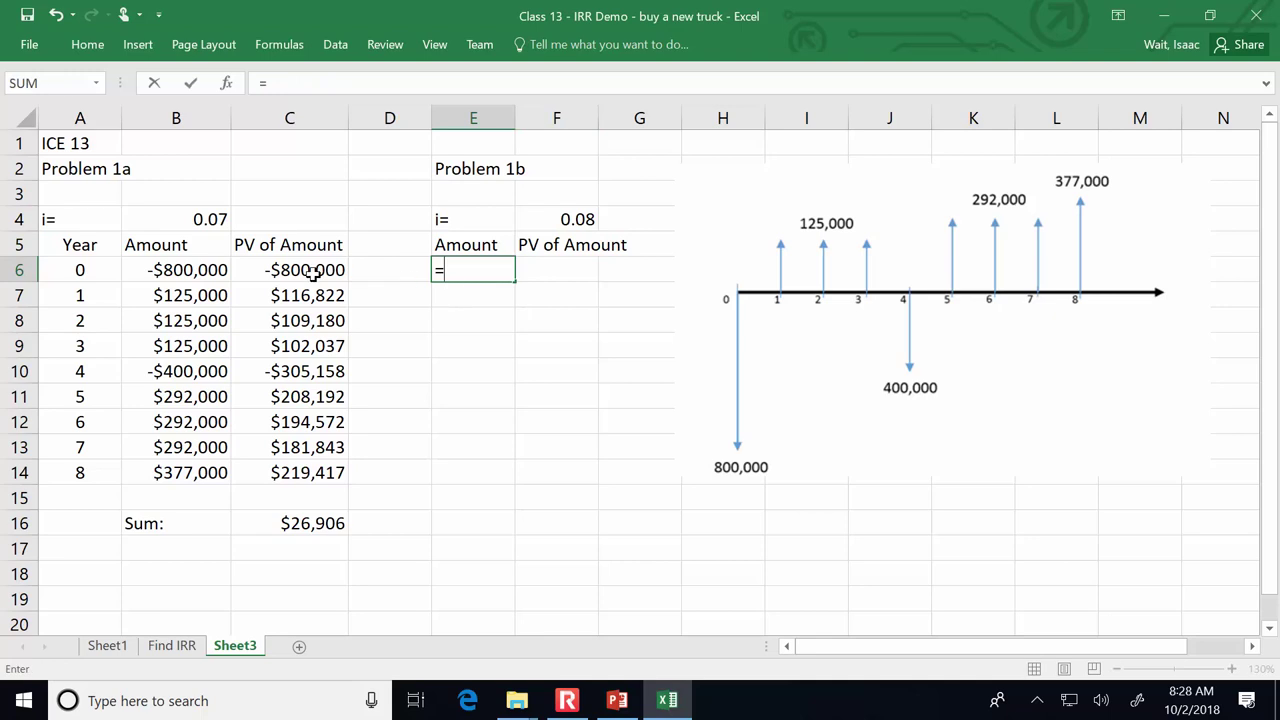
{"action": "left_click", "coordinate": [211, 272]}
{"action": "key", "text": "Return"}
{"action": "left_click", "coordinate": [471, 270]}
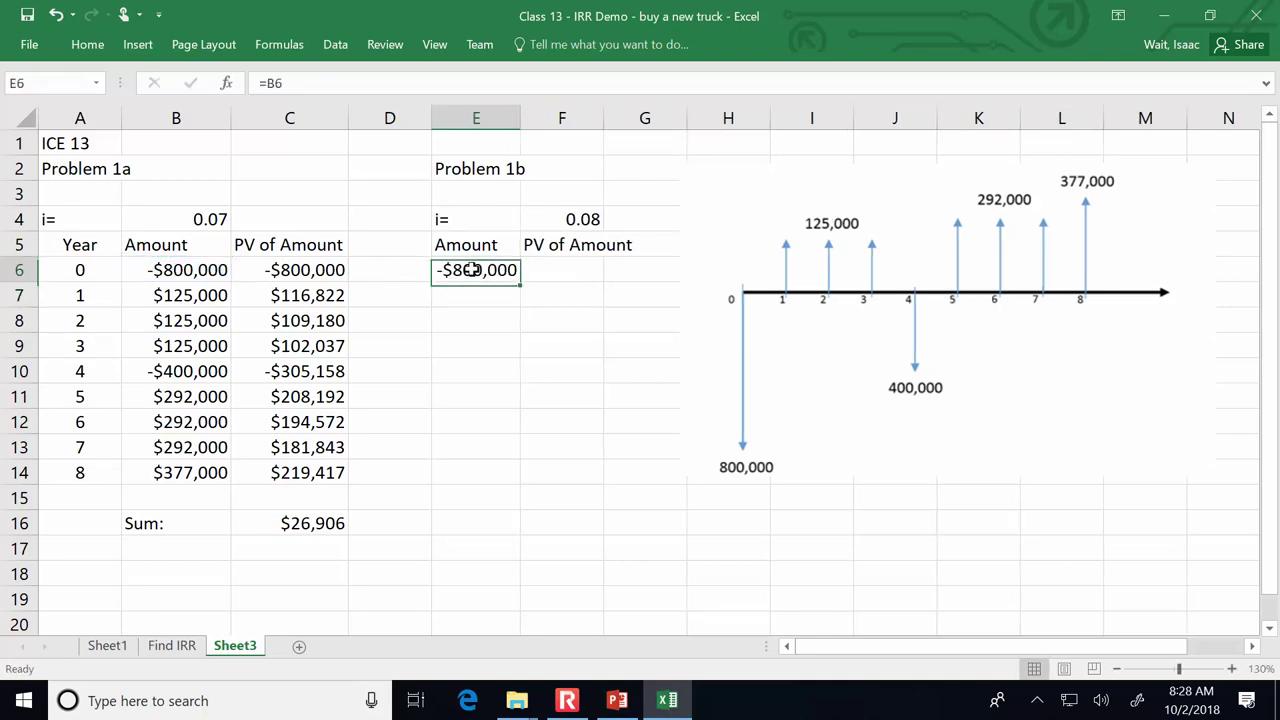
{"action": "left_click_drag", "start_coordinate": [521, 283], "coordinate": [505, 476]}
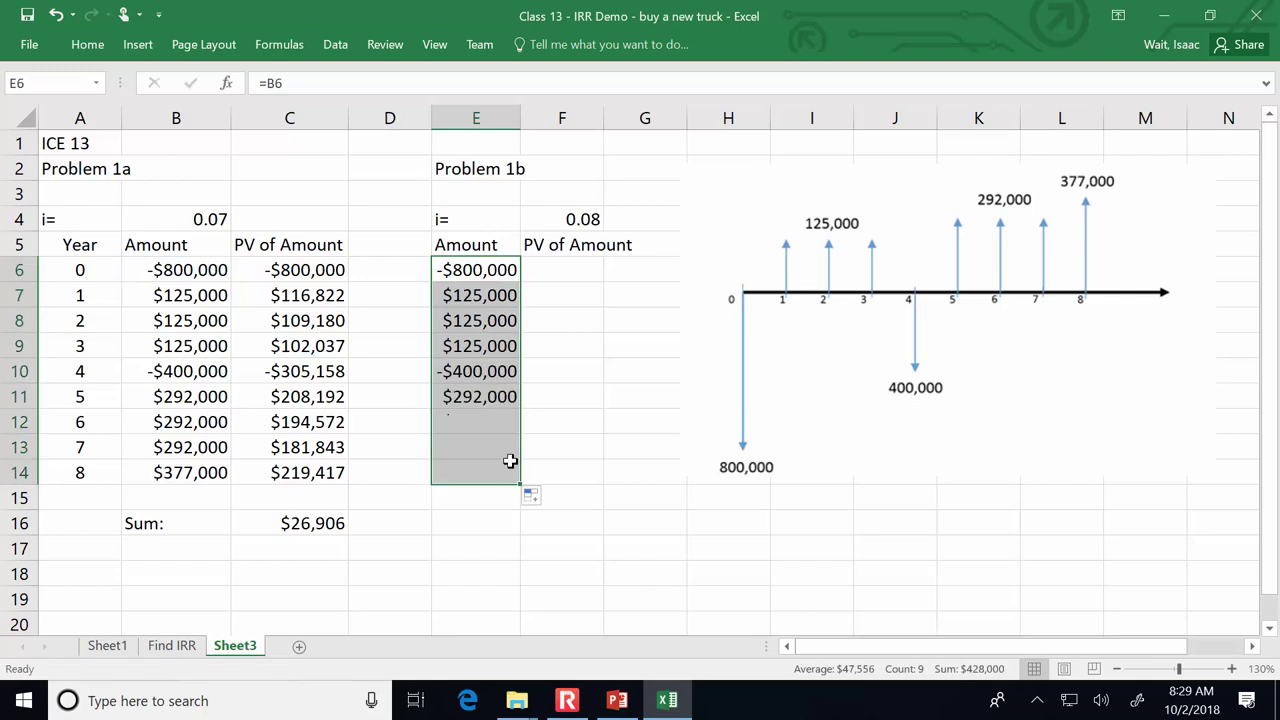
Step: Widen column F to fit its header and enter =PV($F$4,A6,,-E6) in F6
{"action": "left_click", "coordinate": [598, 268]}
{"action": "left_click_drag", "start_coordinate": [604, 118], "coordinate": [647, 119]}
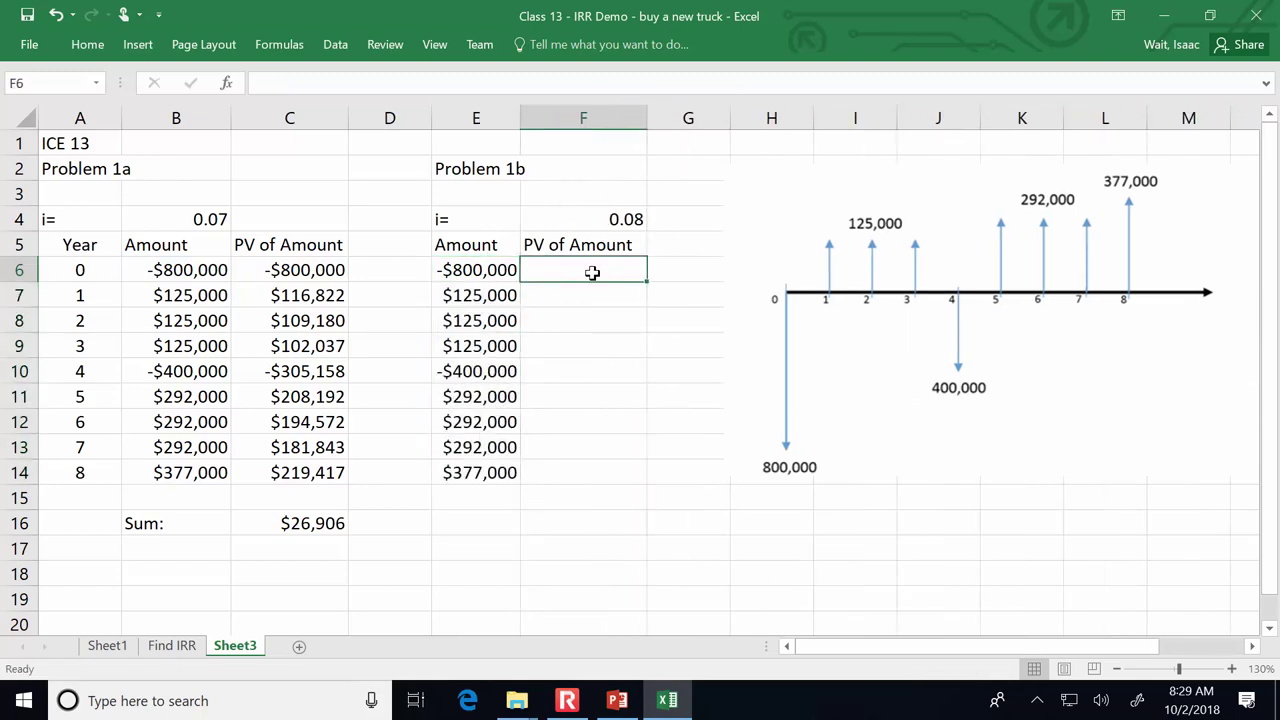
{"action": "type", "text": "=pv("}
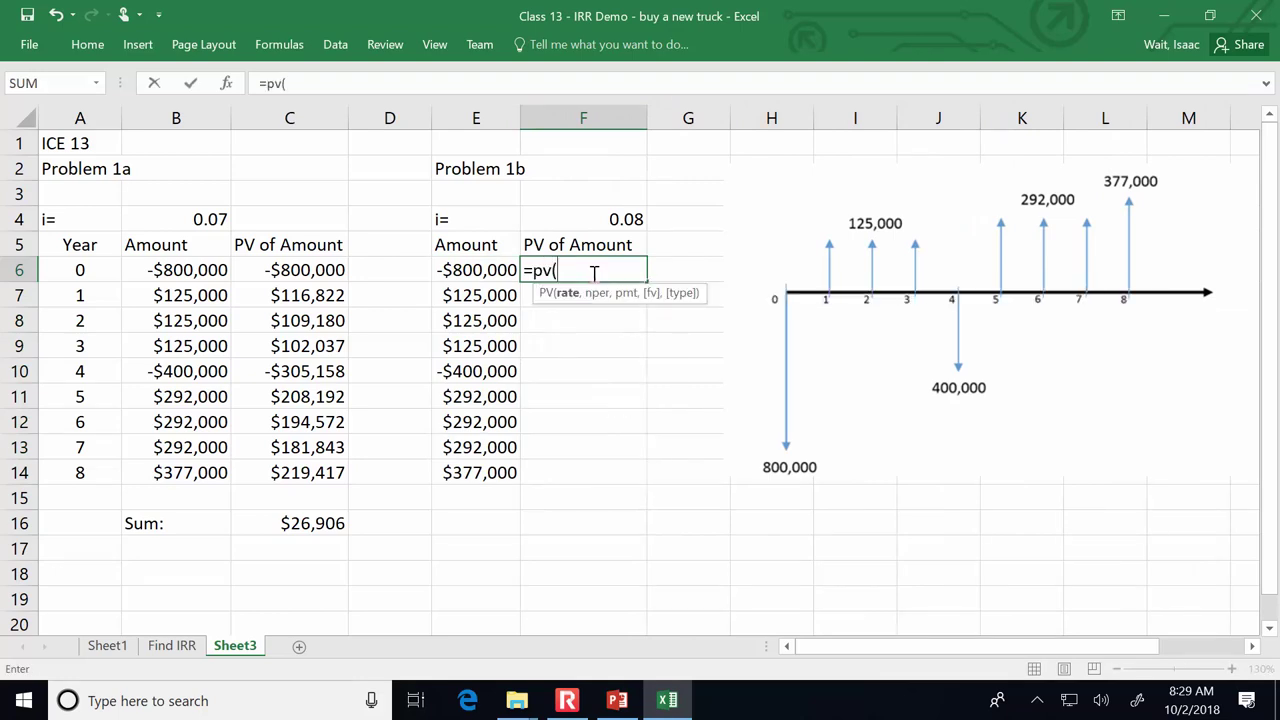
{"action": "left_click", "coordinate": [579, 215]}
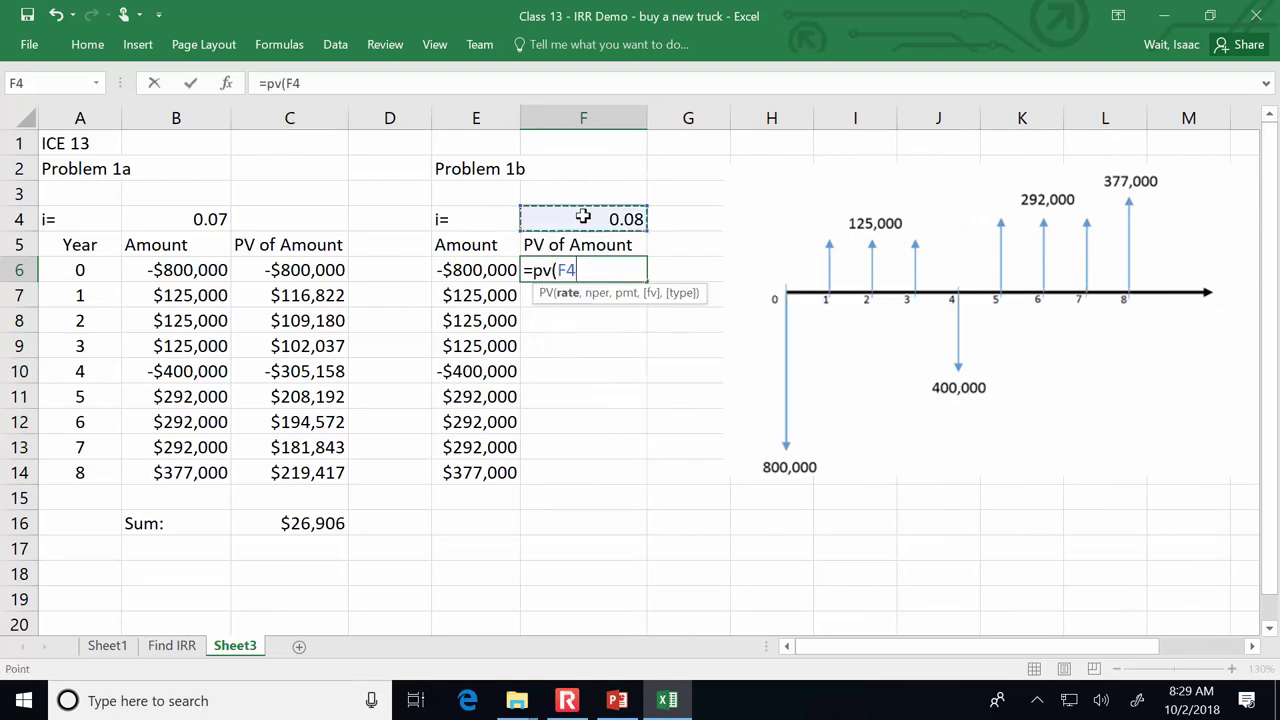
{"action": "key", "text": "F4"}
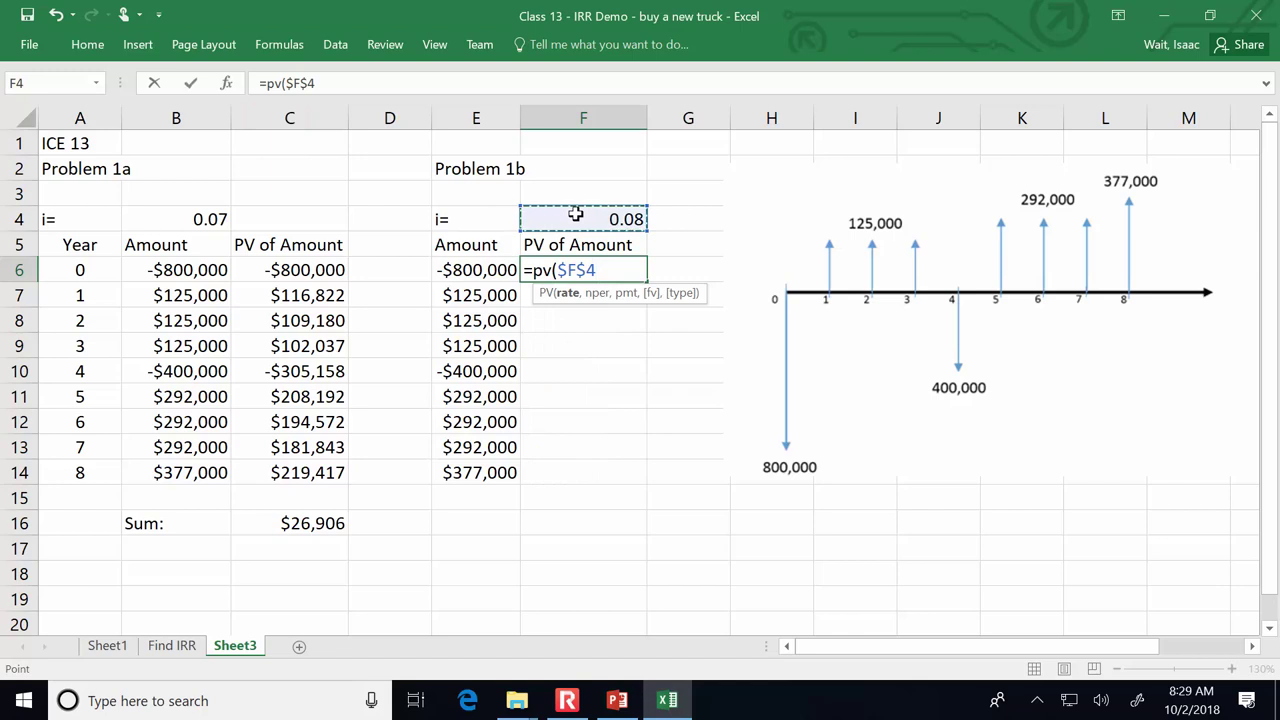
{"action": "type", "text": ","}
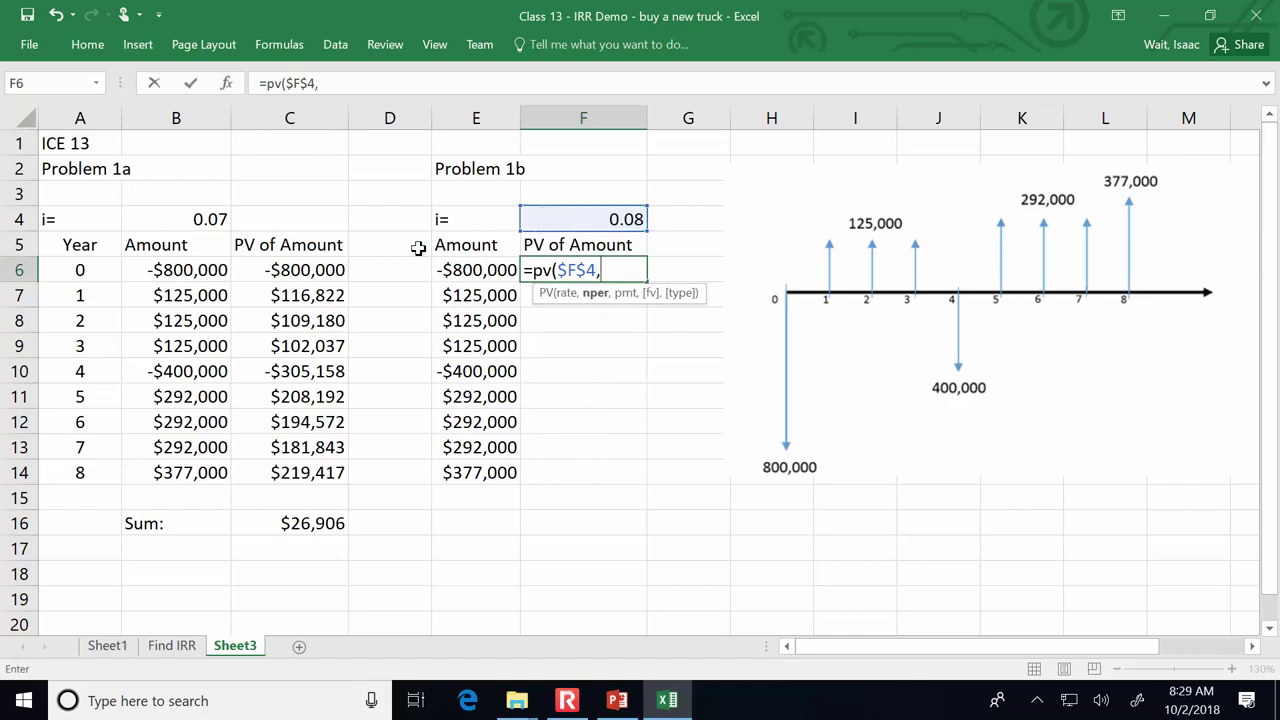
{"action": "left_click", "coordinate": [96, 269]}
{"action": "type", "text": ",,-"}
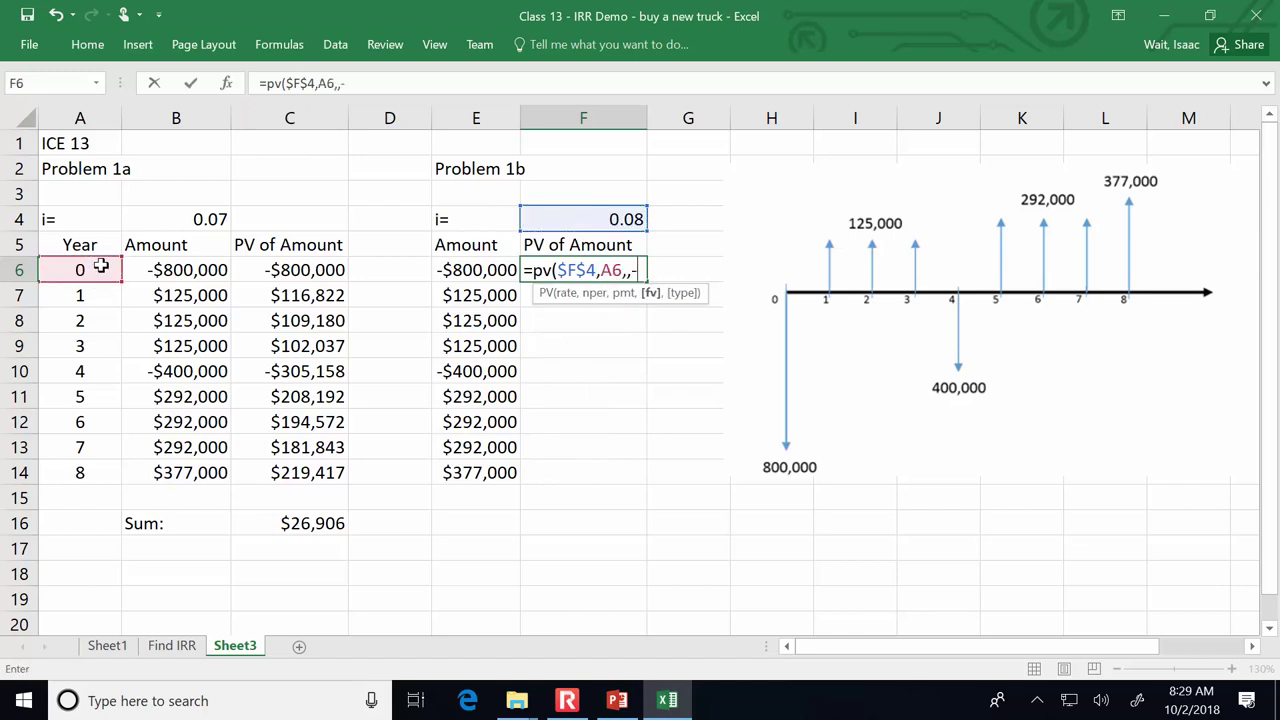
{"action": "left_click", "coordinate": [443, 268]}
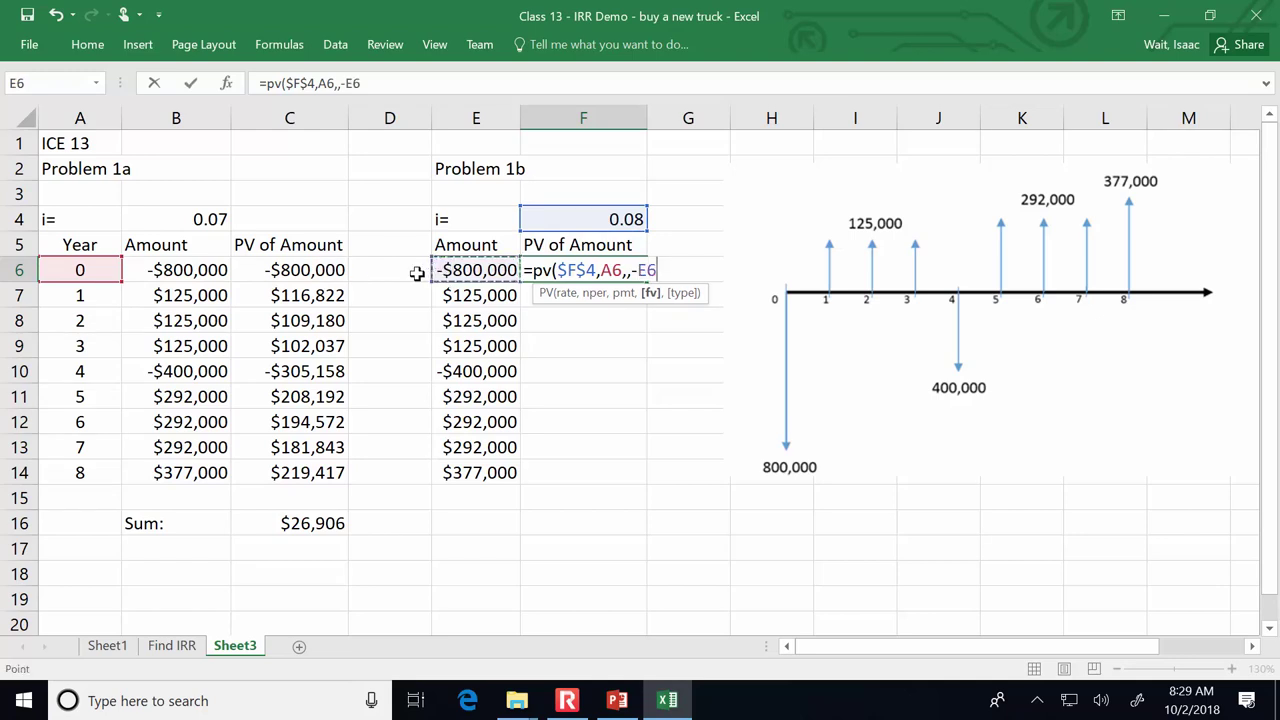
{"action": "type", "text": ")"}
{"action": "key", "text": "Return"}
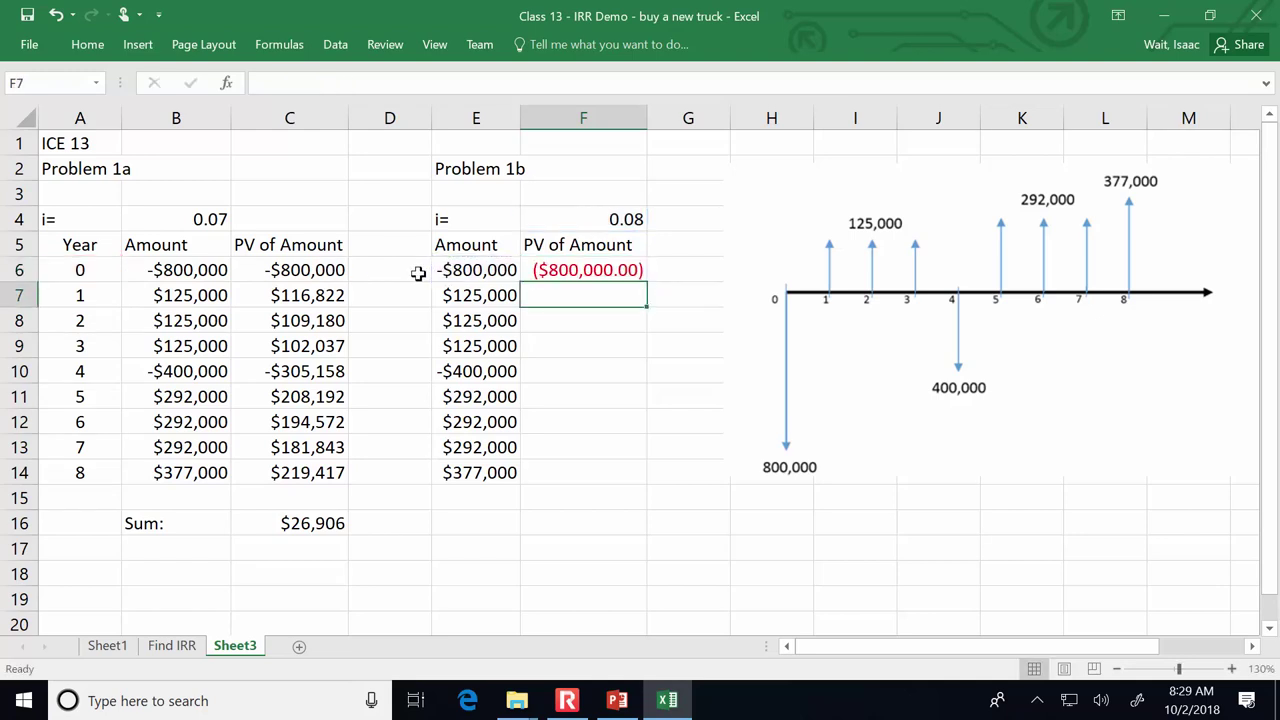
Step: Format F6:F14 as Currency with no decimal places and fill the F6 formula down through F14
{"action": "left_click_drag", "start_coordinate": [572, 262], "coordinate": [591, 477]}
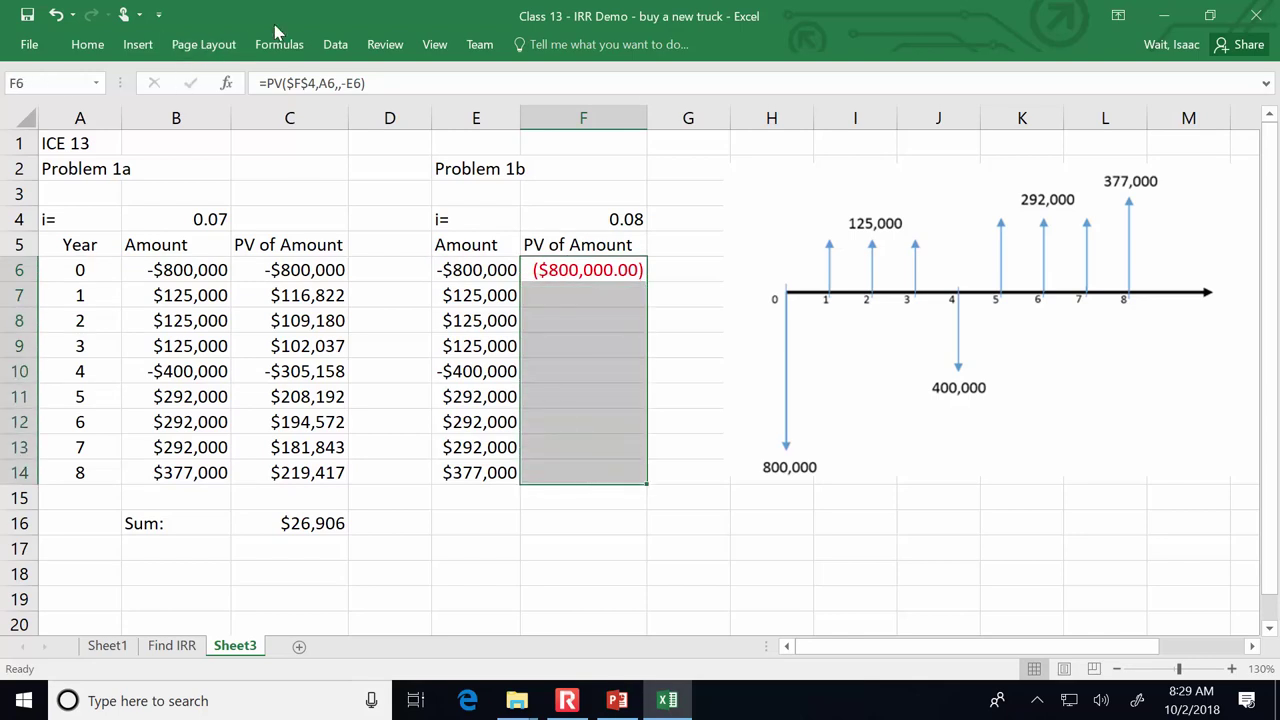
{"action": "left_click", "coordinate": [85, 44]}
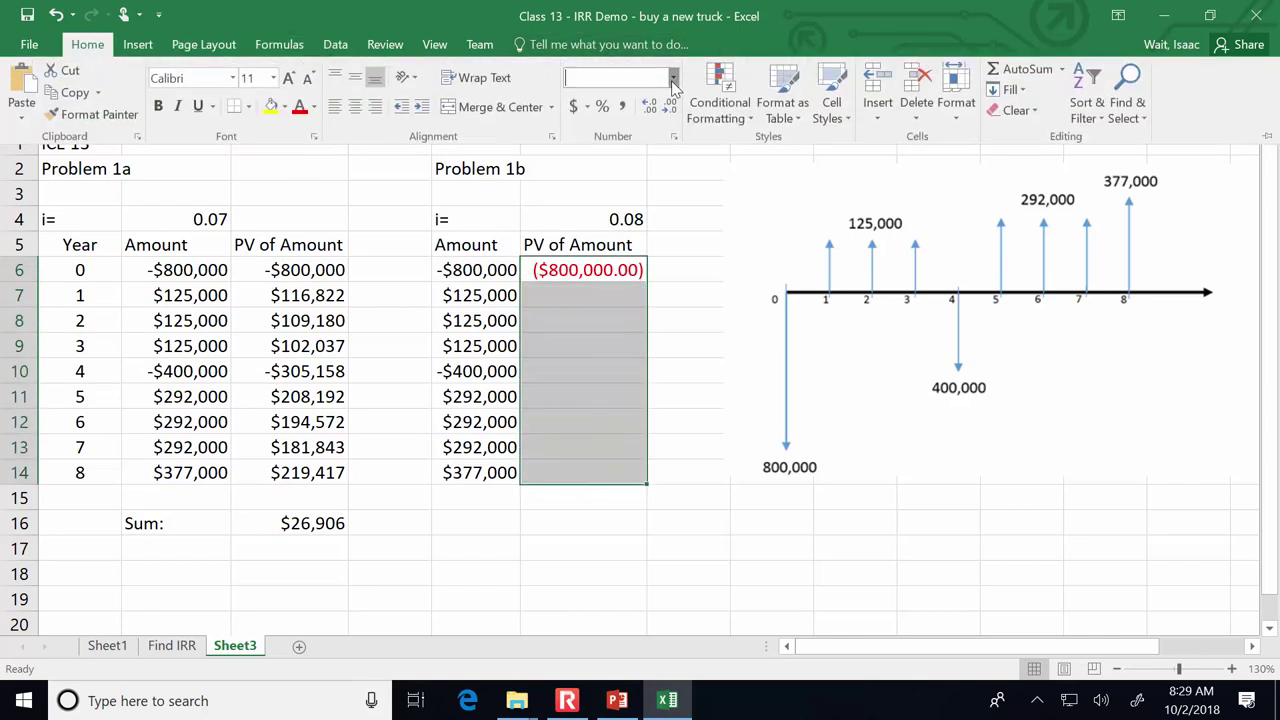
{"action": "left_click", "coordinate": [674, 80]}
{"action": "left_click", "coordinate": [630, 188]}
{"action": "left_click", "coordinate": [650, 107]}
{"action": "left_click", "coordinate": [650, 107]}
{"action": "left_click", "coordinate": [624, 245]}
{"action": "left_click", "coordinate": [620, 270]}
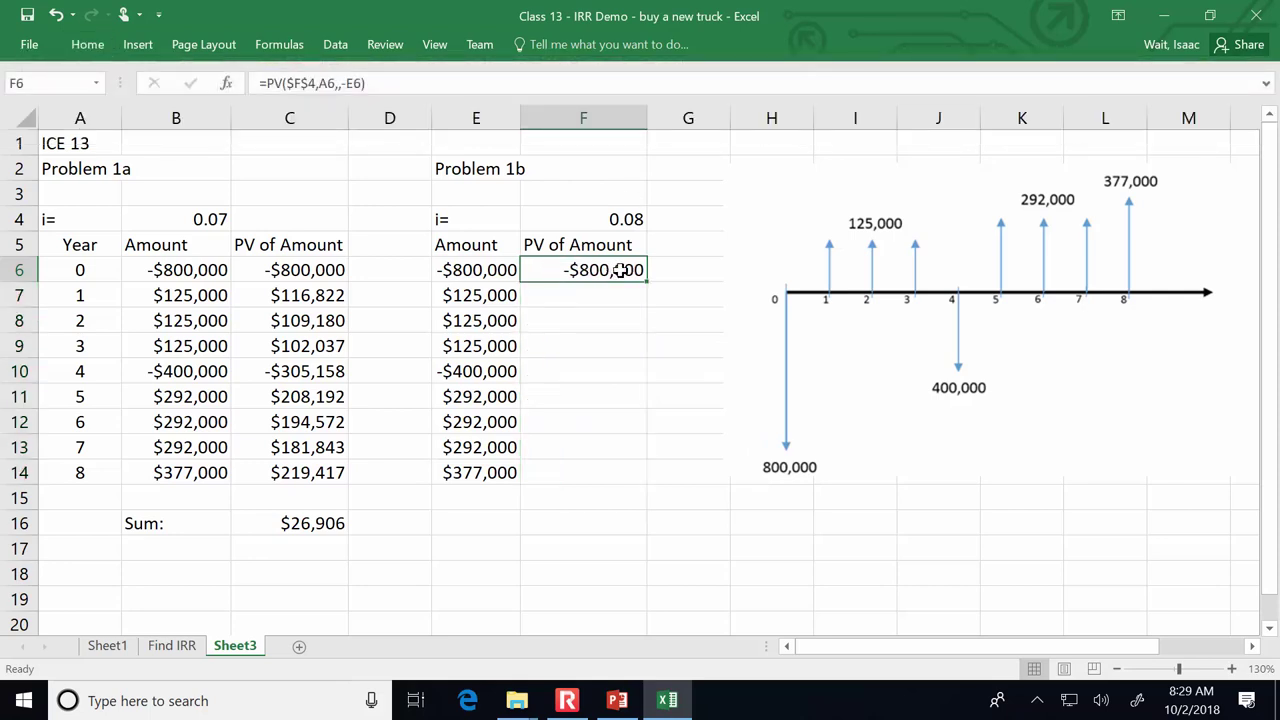
{"action": "left_click_drag", "start_coordinate": [647, 283], "coordinate": [625, 485]}
Step: Total the Problem 1b present values in F16 with =SUM(F6:F14) and label E16 as Sum:
{"action": "left_click", "coordinate": [570, 527]}
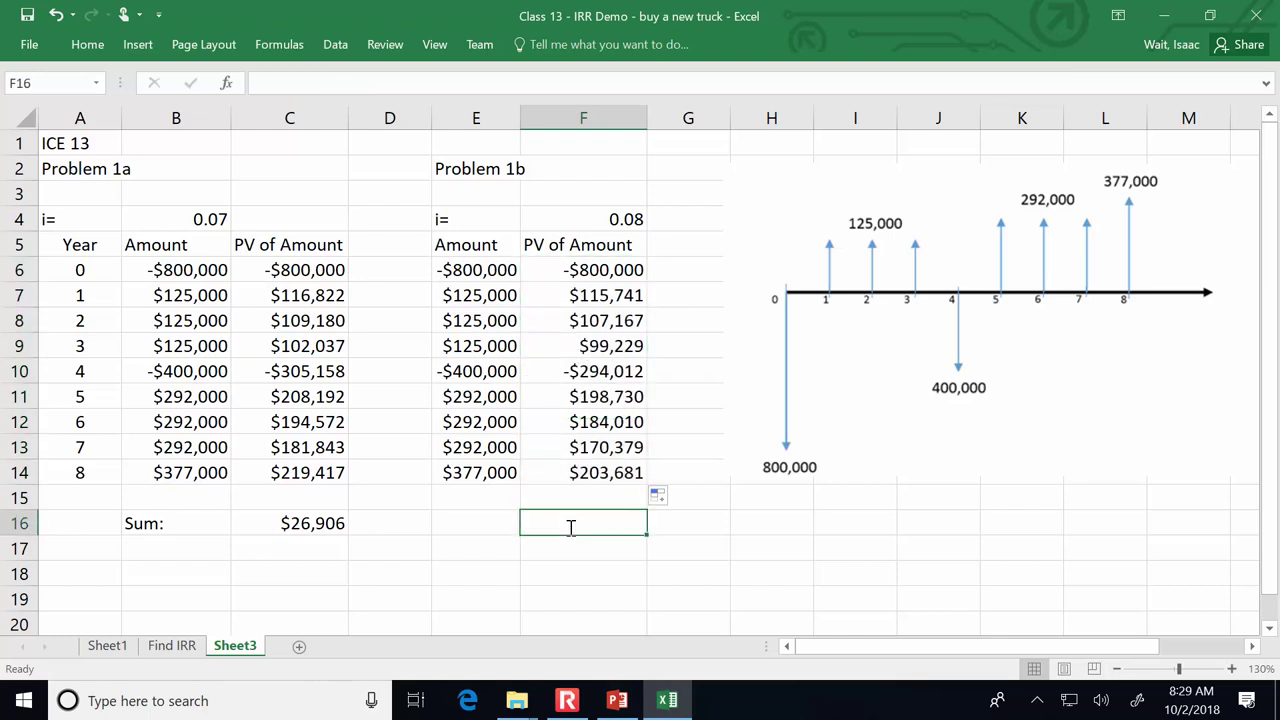
{"action": "type", "text": "=sum("}
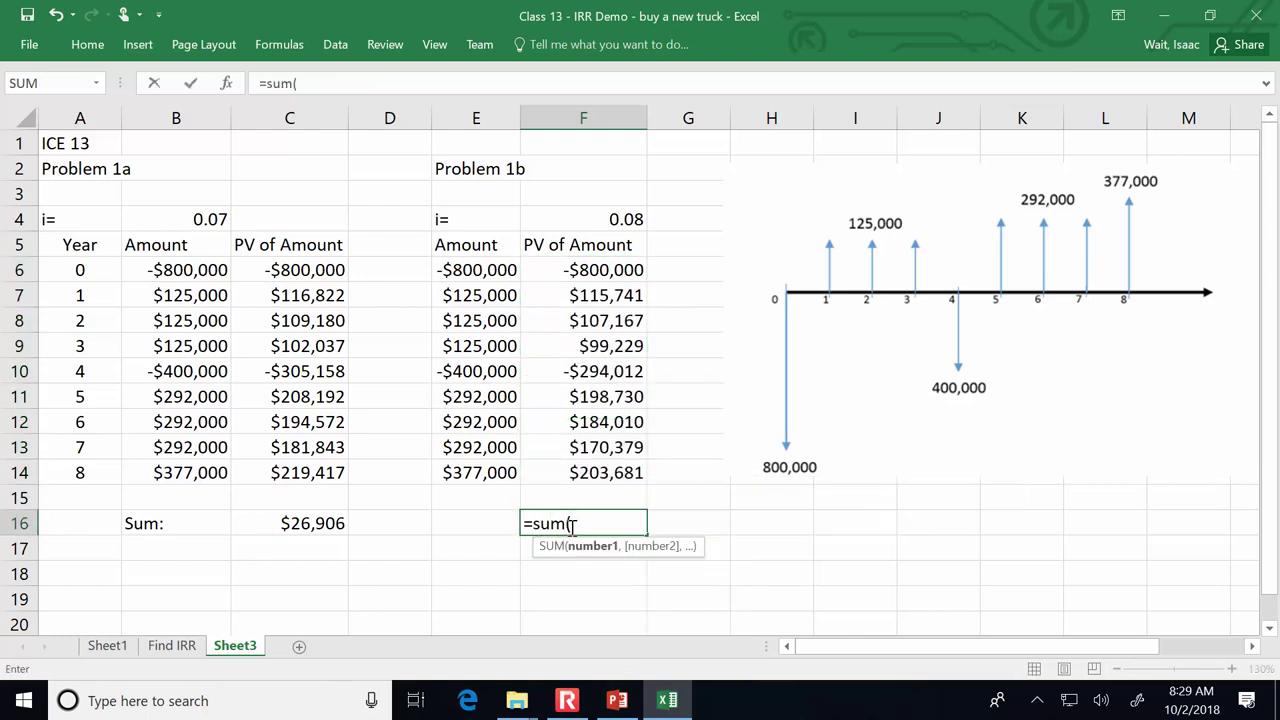
{"action": "left_click_drag", "start_coordinate": [595, 270], "coordinate": [610, 467]}
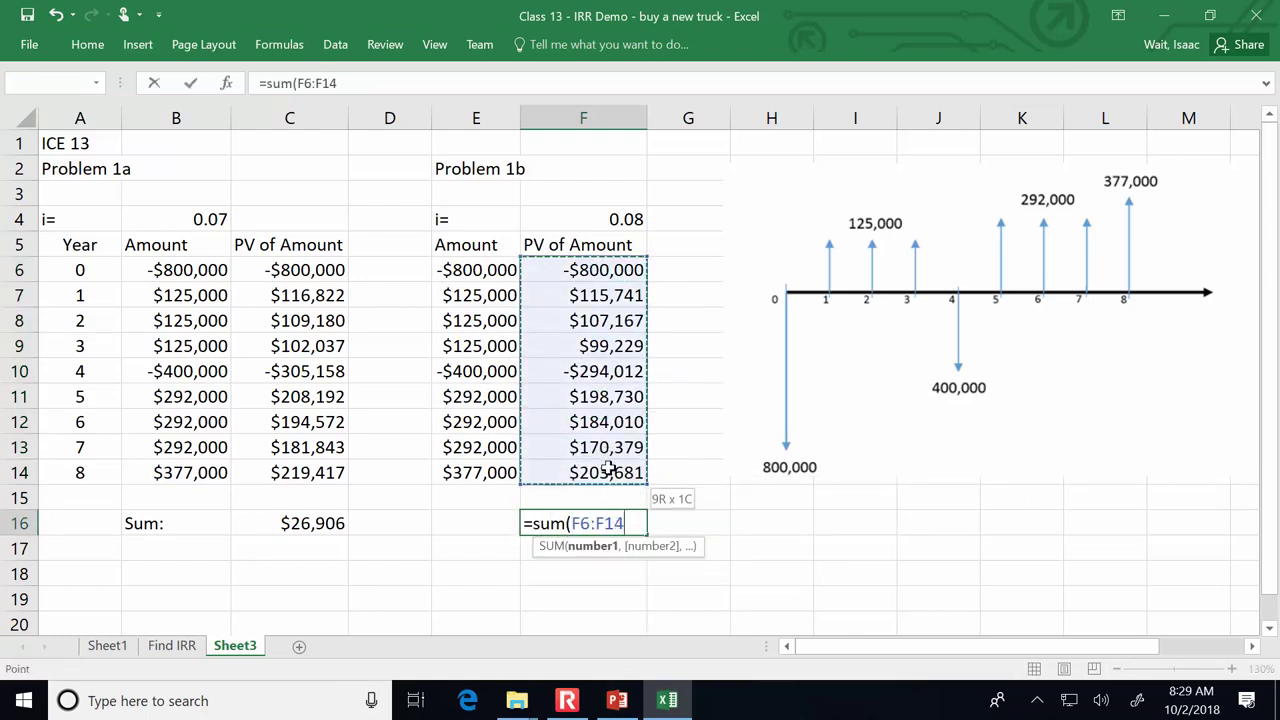
{"action": "key", "text": "Return"}
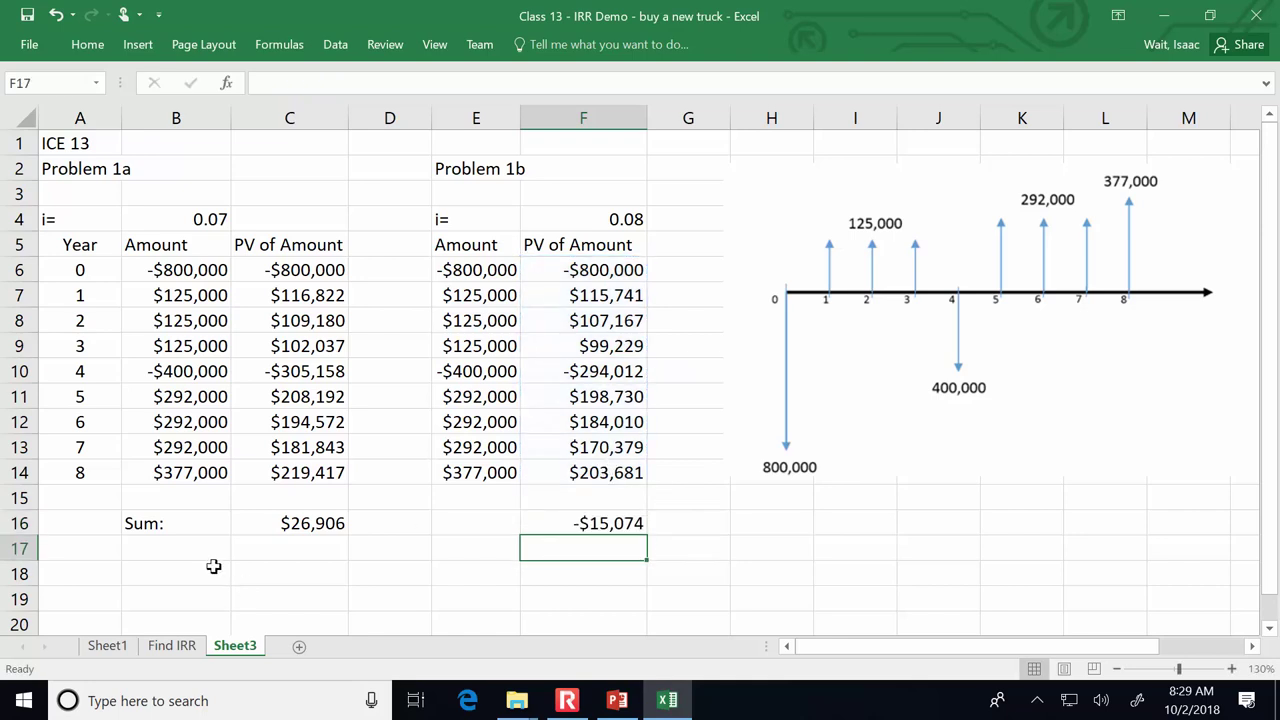
{"action": "left_click", "coordinate": [466, 550]}
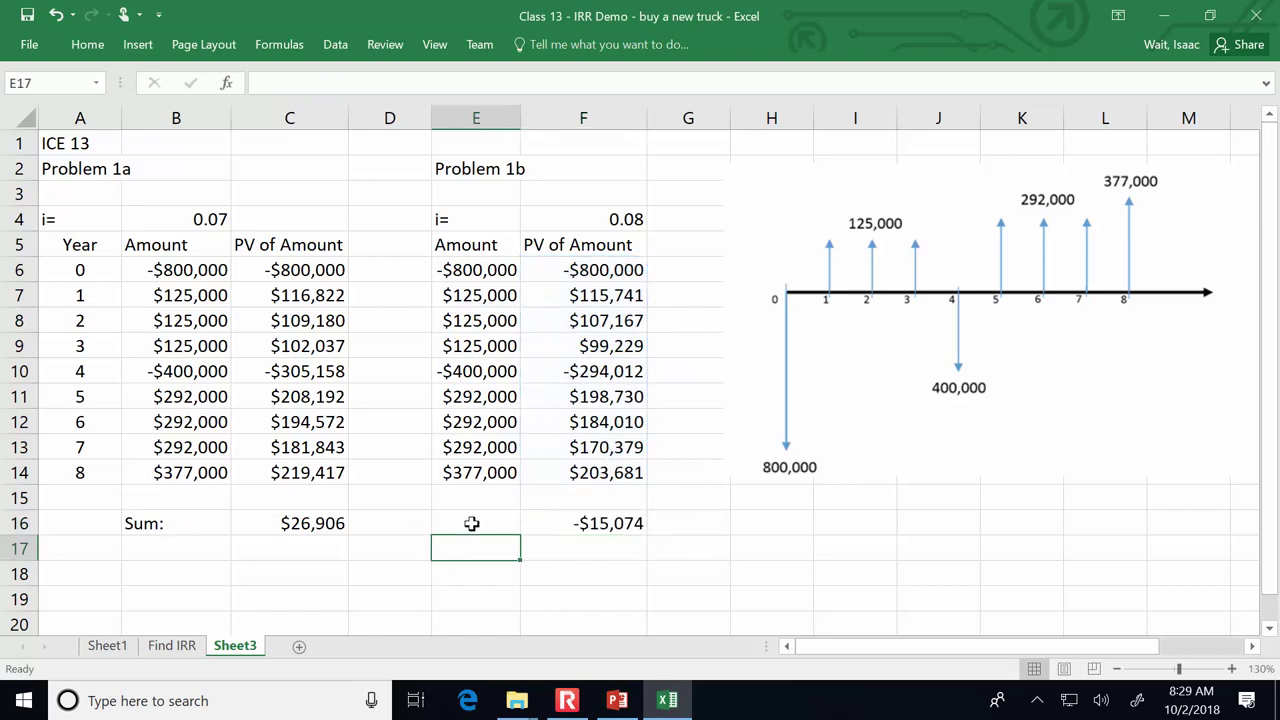
{"action": "left_click", "coordinate": [470, 523]}
{"action": "type", "text": "Sum:"}
{"action": "key", "text": "Return"}
Step: Center and bold the Problem 1a sum label and total in B16:C16
{"action": "left_click_drag", "start_coordinate": [163, 527], "coordinate": [252, 518]}
{"action": "left_click", "coordinate": [89, 45]}
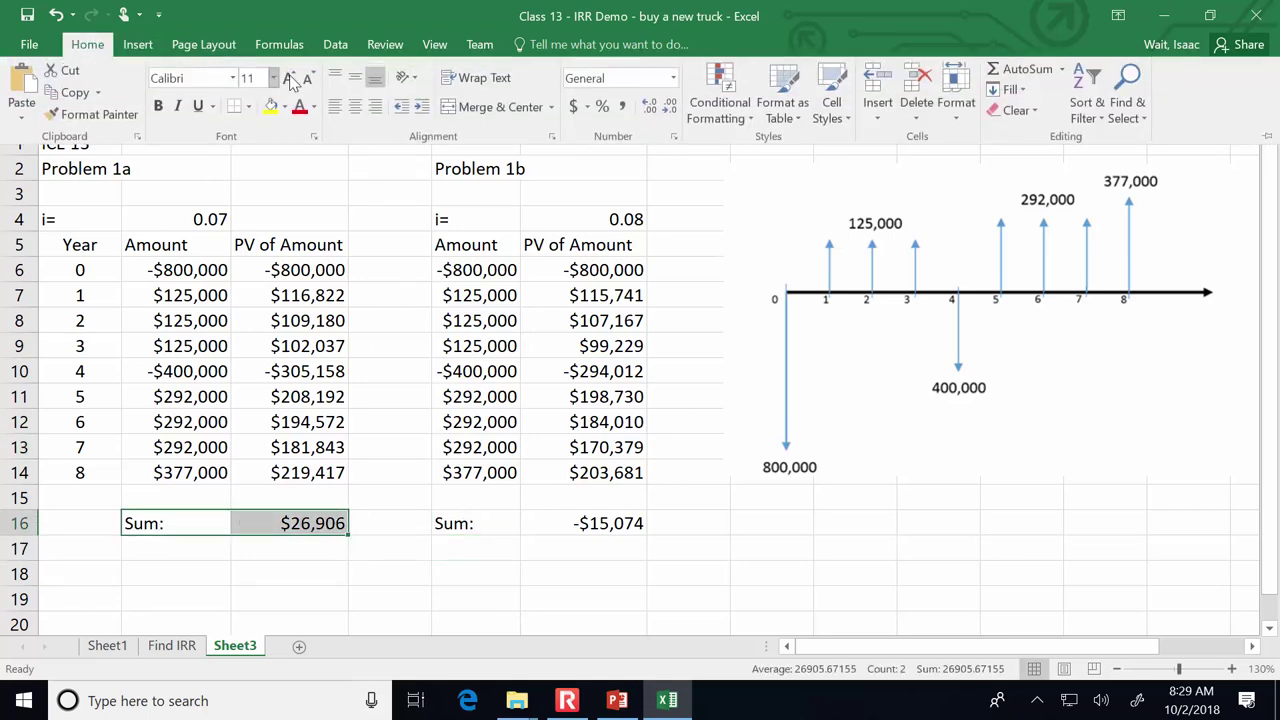
{"action": "left_click", "coordinate": [355, 106]}
{"action": "left_click", "coordinate": [158, 106]}
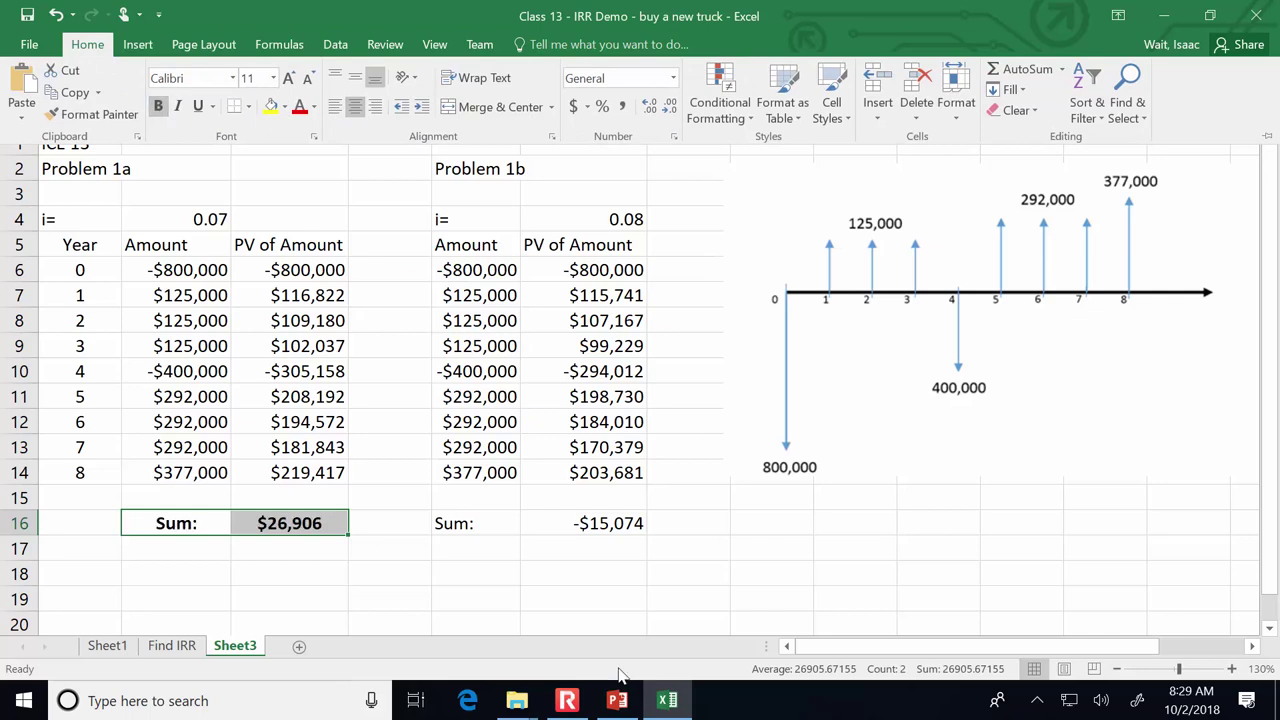
Step: Bold and center the Problem 1b sum label and total in E16:F16
{"action": "left_click", "coordinate": [511, 528]}
{"action": "left_click", "coordinate": [554, 514]}
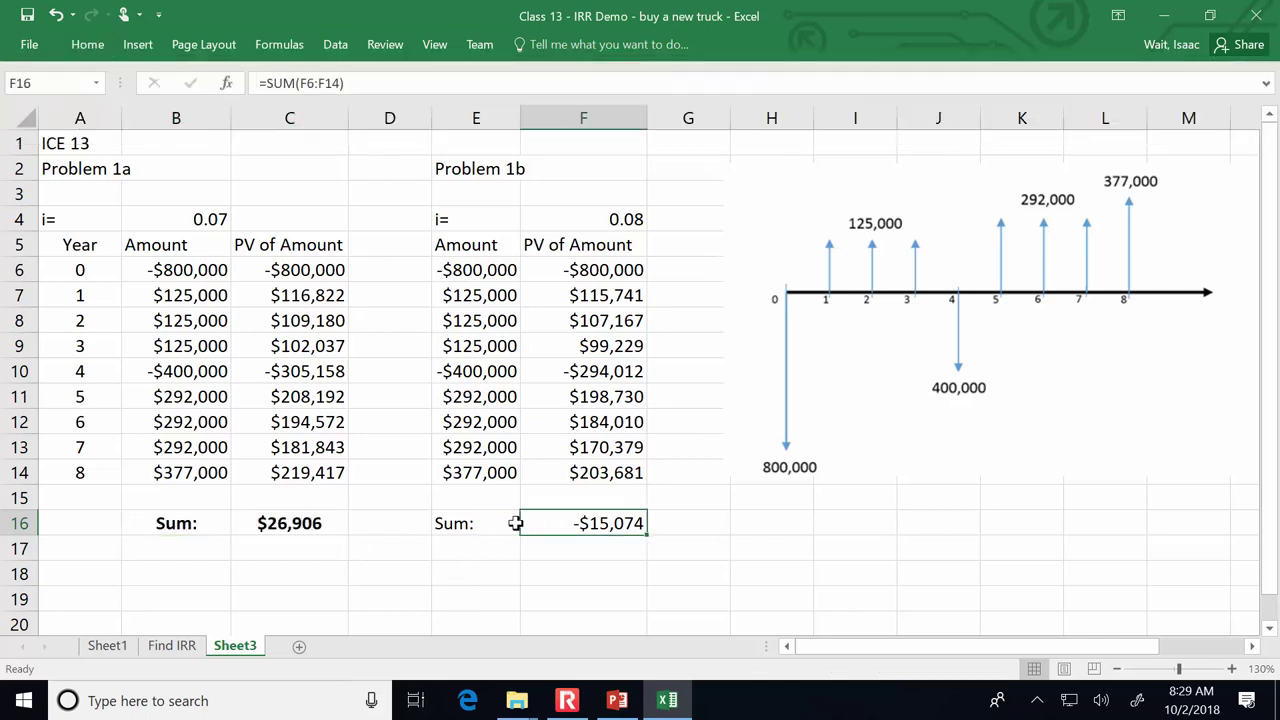
{"action": "left_click_drag", "start_coordinate": [533, 523], "coordinate": [470, 523]}
{"action": "left_click", "coordinate": [88, 45]}
{"action": "left_click", "coordinate": [158, 106]}
{"action": "left_click", "coordinate": [355, 106]}
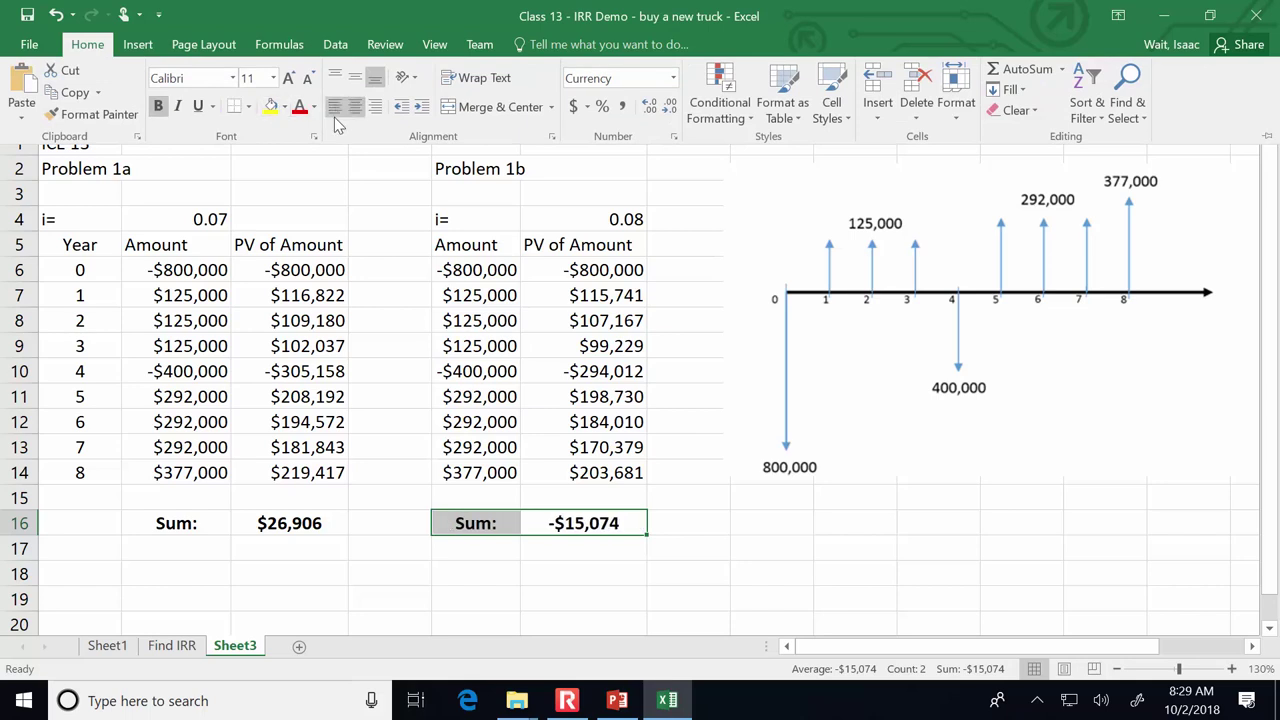
{"action": "left_click", "coordinate": [584, 563]}
{"action": "left_click", "coordinate": [592, 574]}
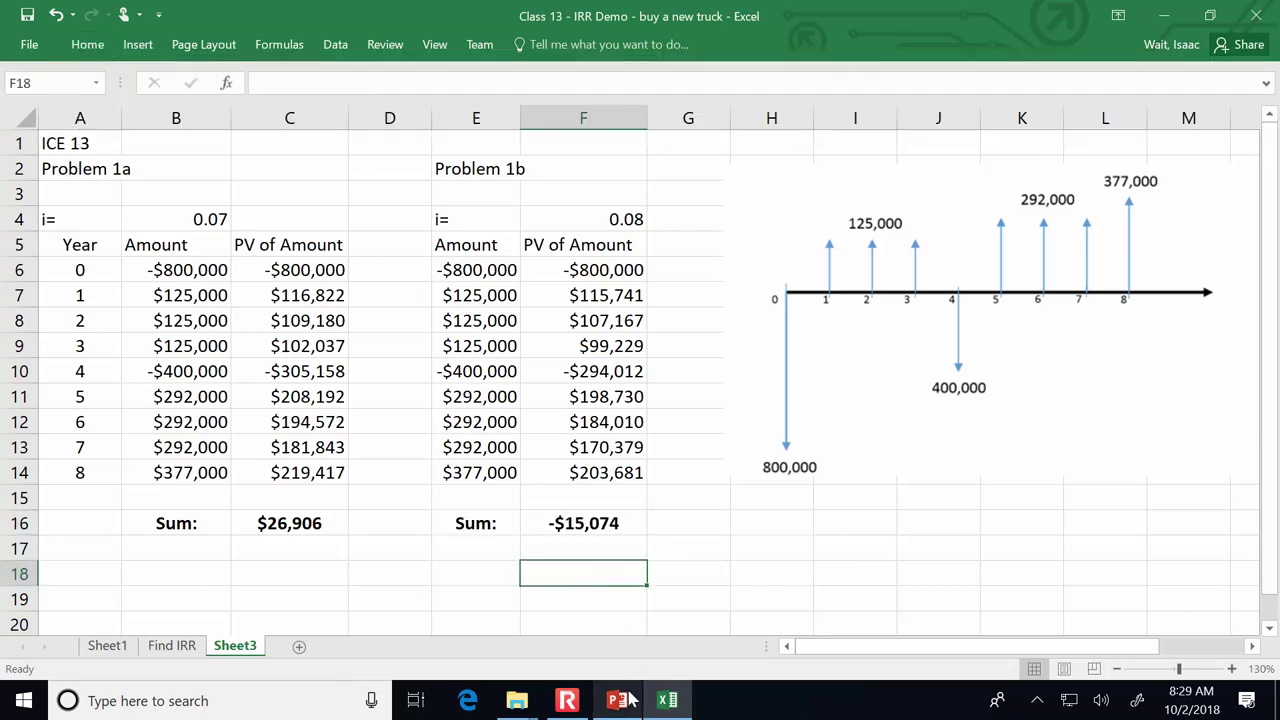
{"action": "left_click", "coordinate": [566, 700]}
{"action": "left_click", "coordinate": [297, 242]}
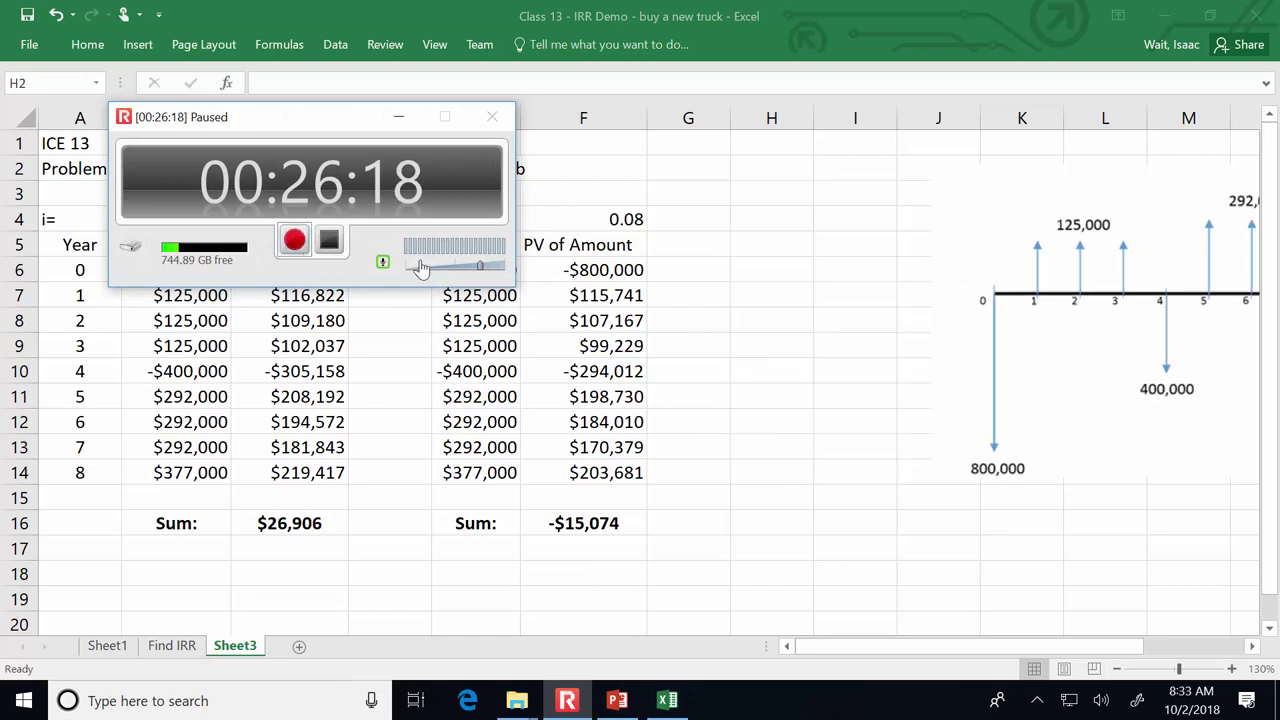
{"action": "left_click", "coordinate": [291, 240]}
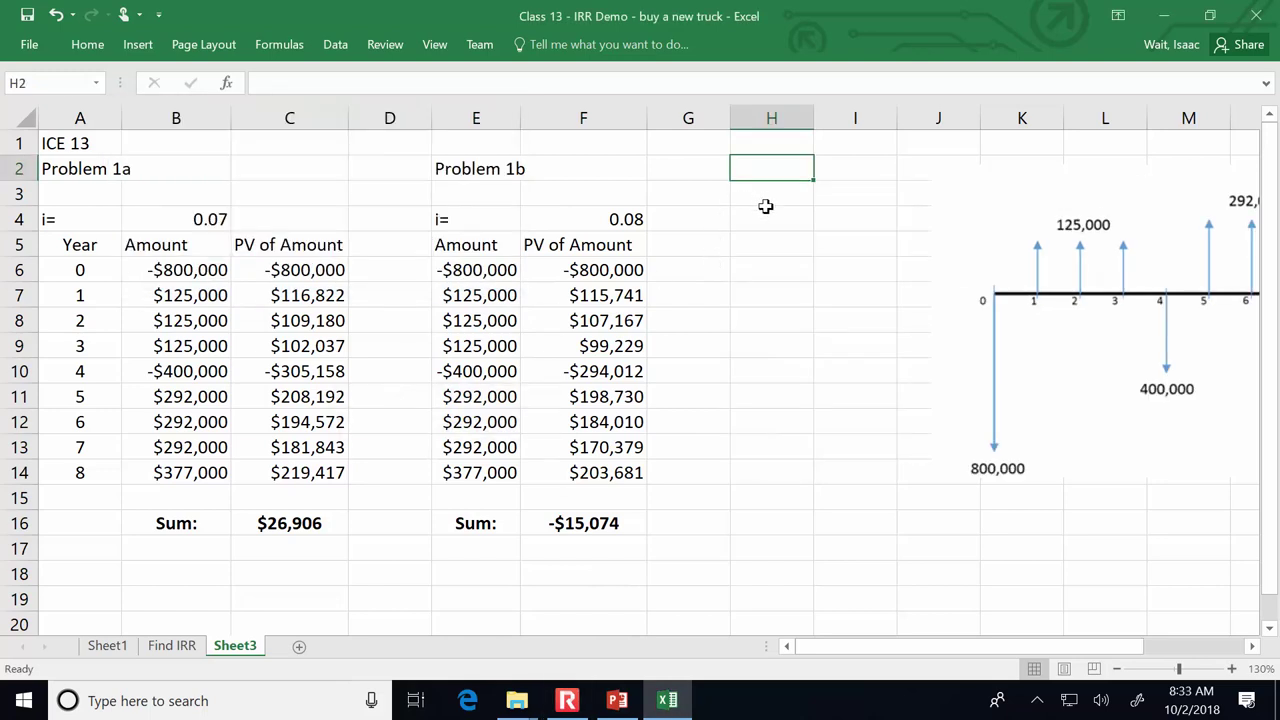
Step: Enter the heading Problem 2 in H2 and the lowercase label i = in H4
{"action": "type", "text": "Problem 2"}
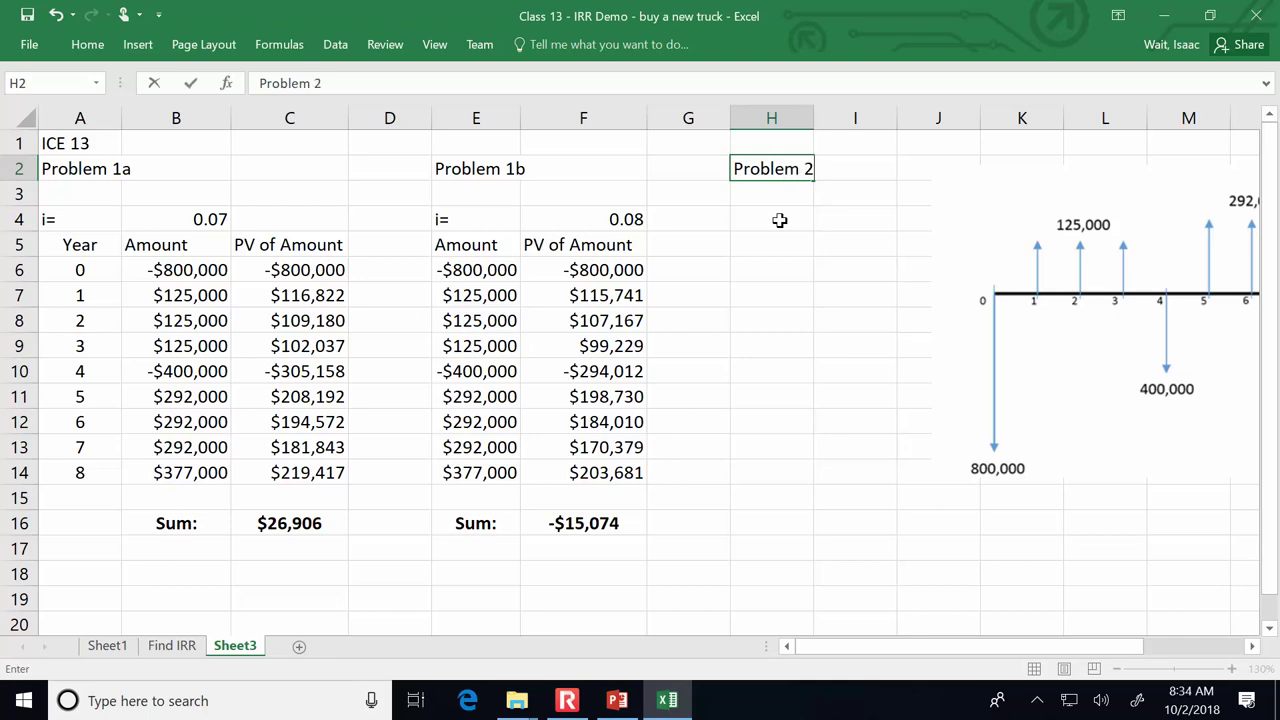
{"action": "key", "text": "Return"}
{"action": "left_click", "coordinate": [780, 220]}
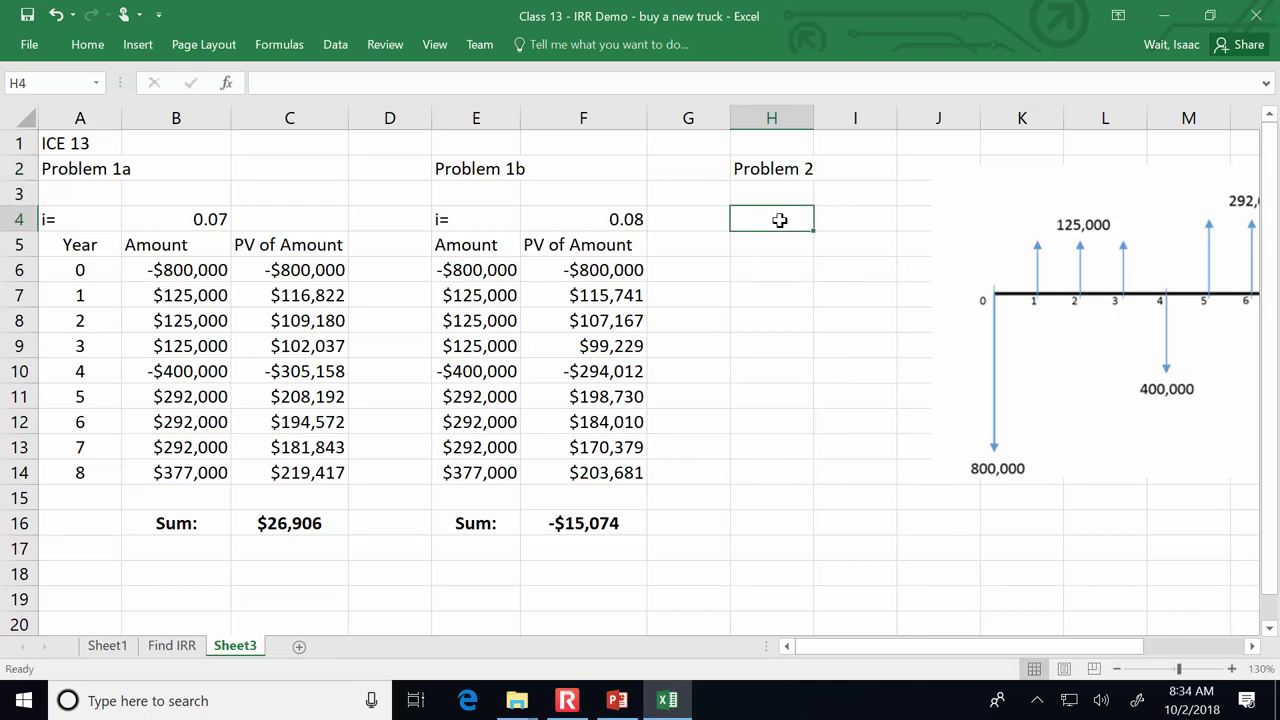
{"action": "type", "text": "i"}
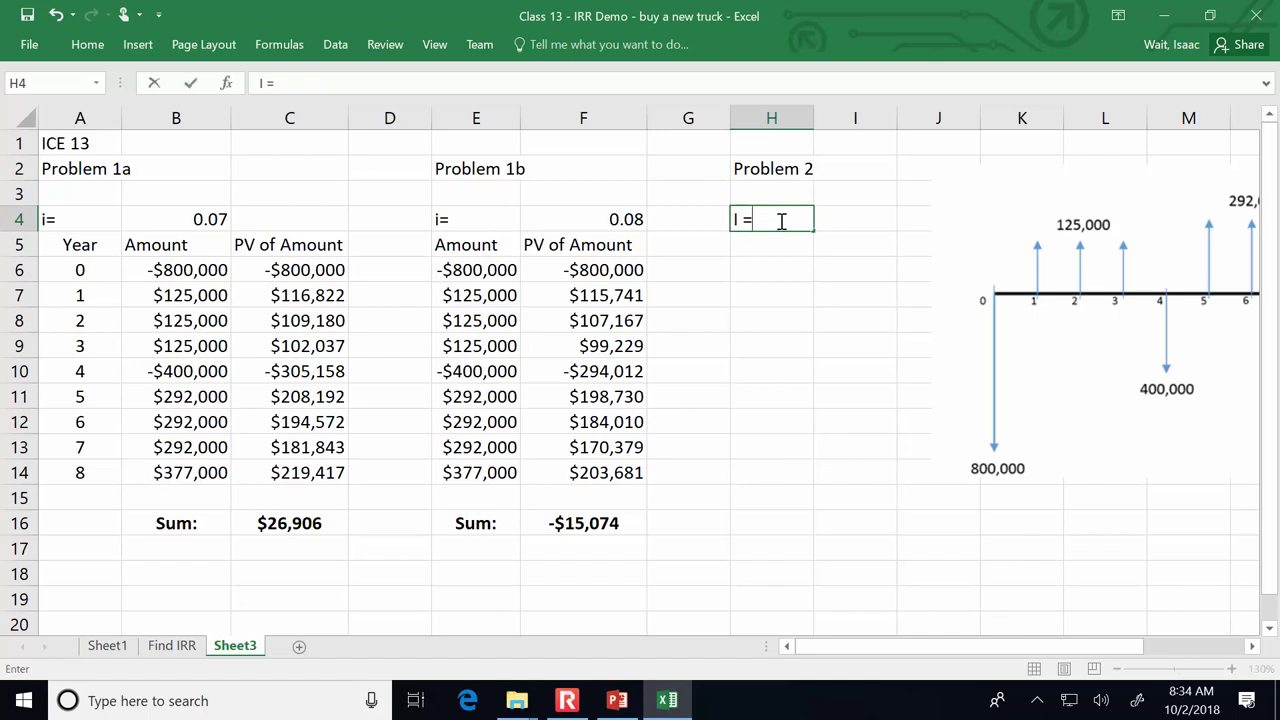
{"action": "key", "text": "ctrl+z"}
{"action": "type", "text": "="}
{"action": "key", "text": "Return"}
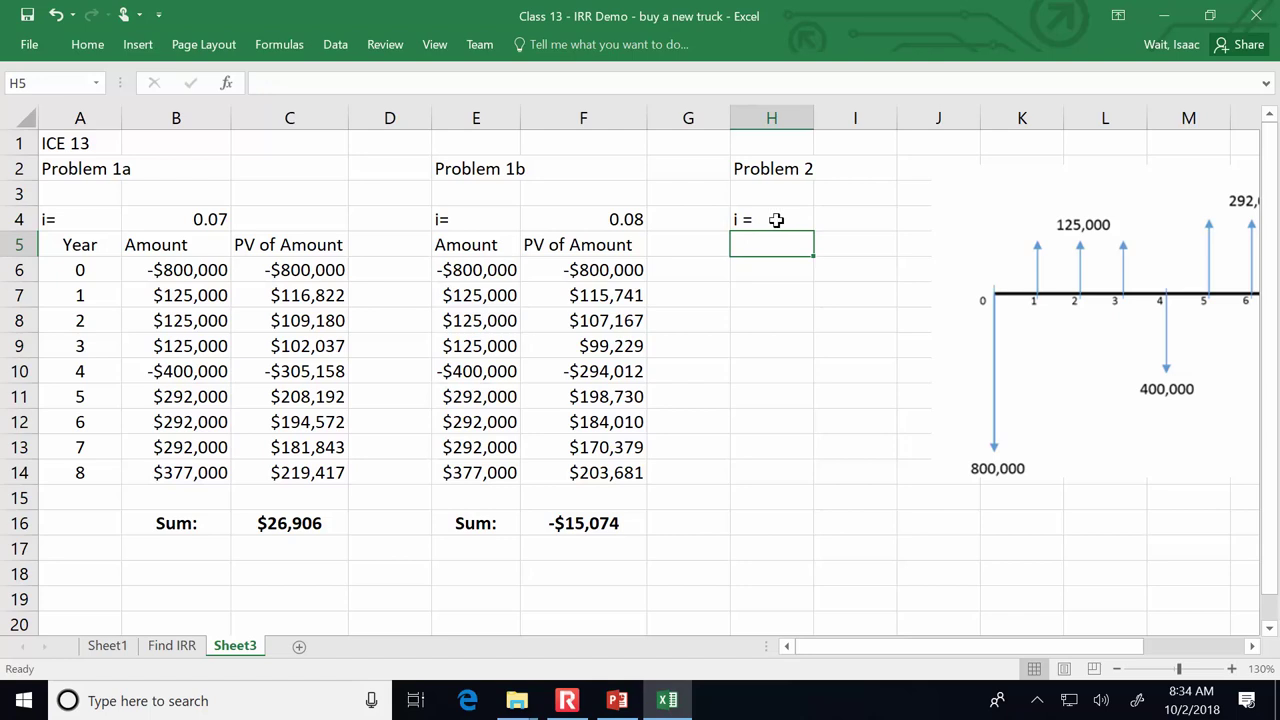
Step: Copy the Problem 1b Amount column E5:E16 to H5 and fit column H's width to its contents
{"action": "left_click_drag", "start_coordinate": [465, 244], "coordinate": [455, 522]}
{"action": "key", "text": "ctrl+c"}
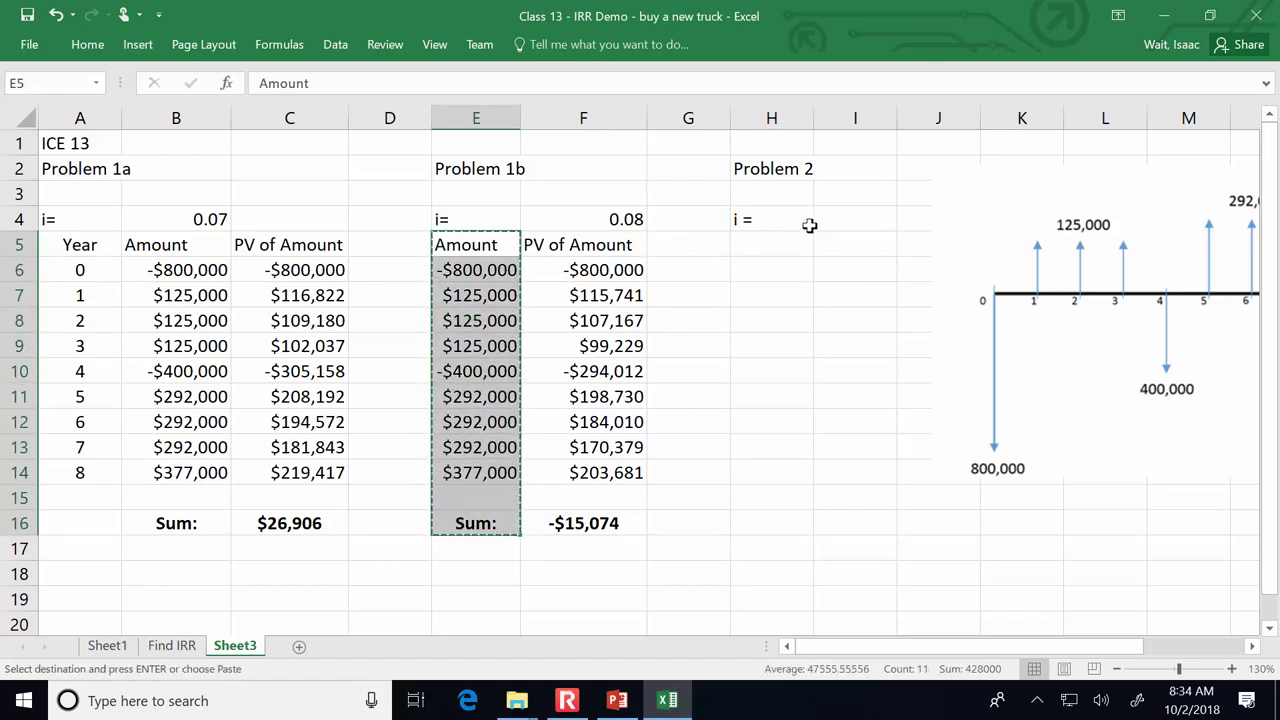
{"action": "left_click", "coordinate": [766, 249]}
{"action": "key", "text": "ctrl+v"}
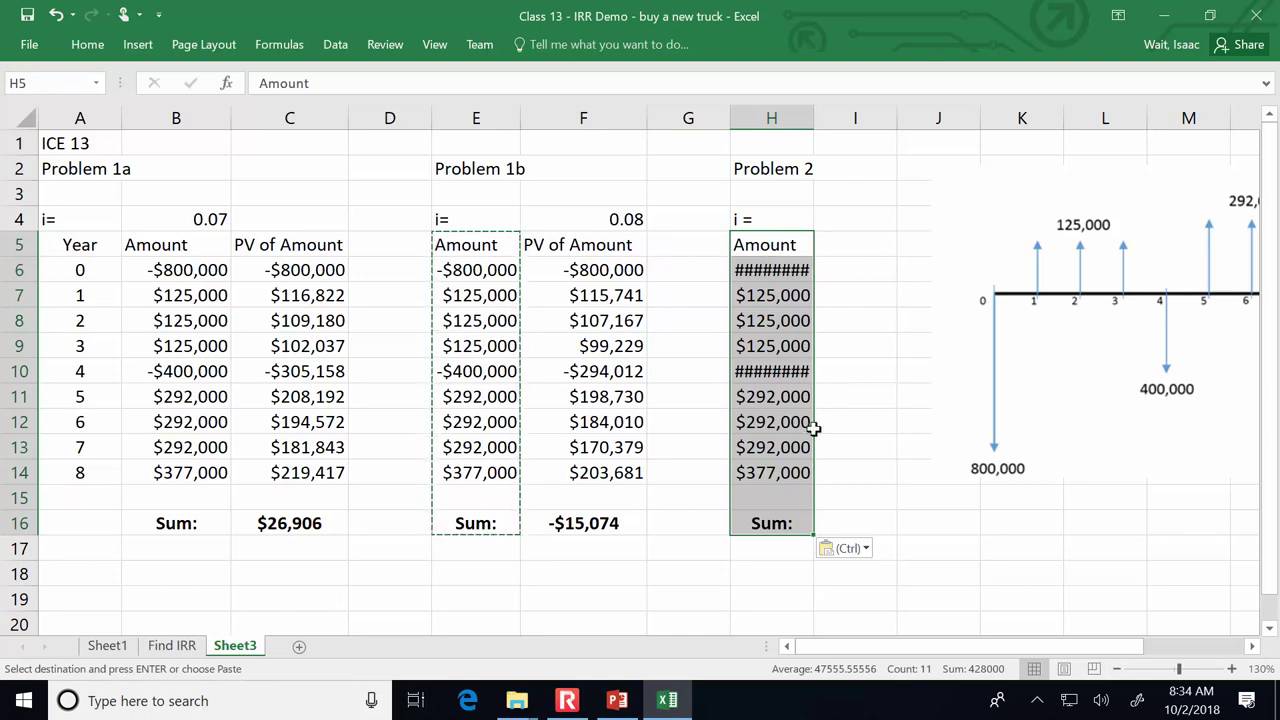
{"action": "double_click", "coordinate": [815, 117]}
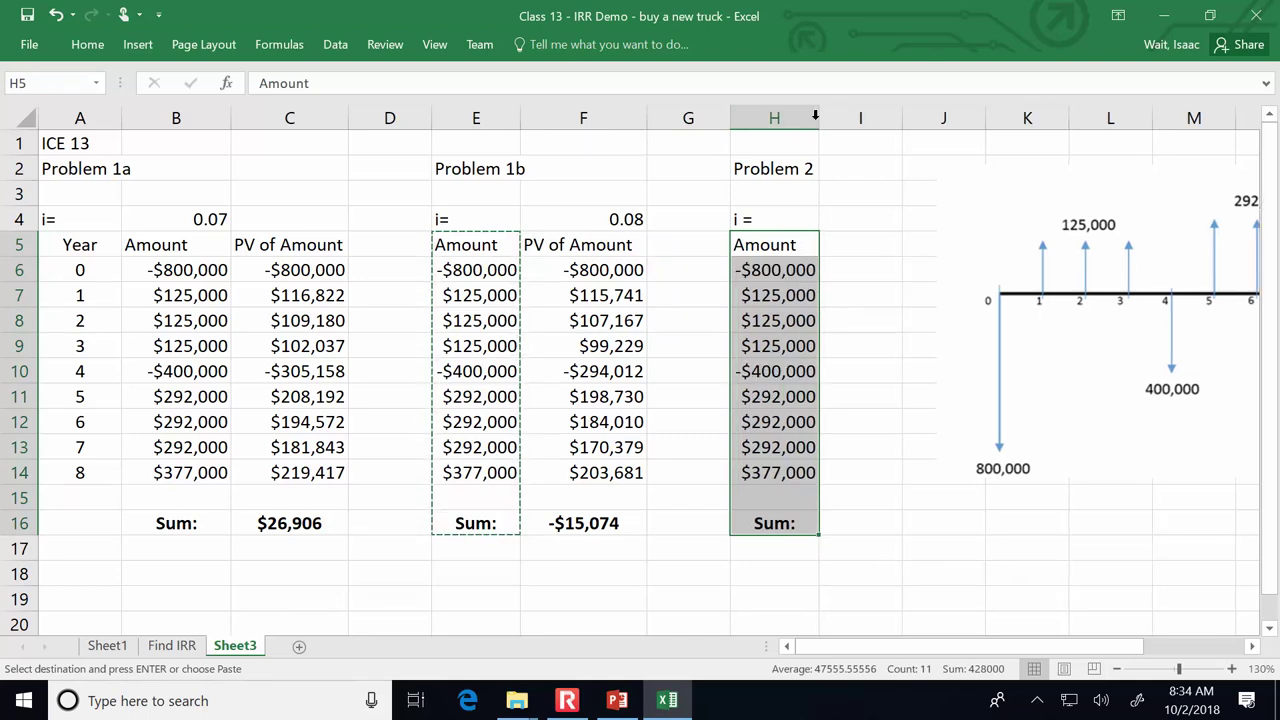
Step: Copy the PV of Amount header from F5 to I5
{"action": "left_click", "coordinate": [856, 269]}
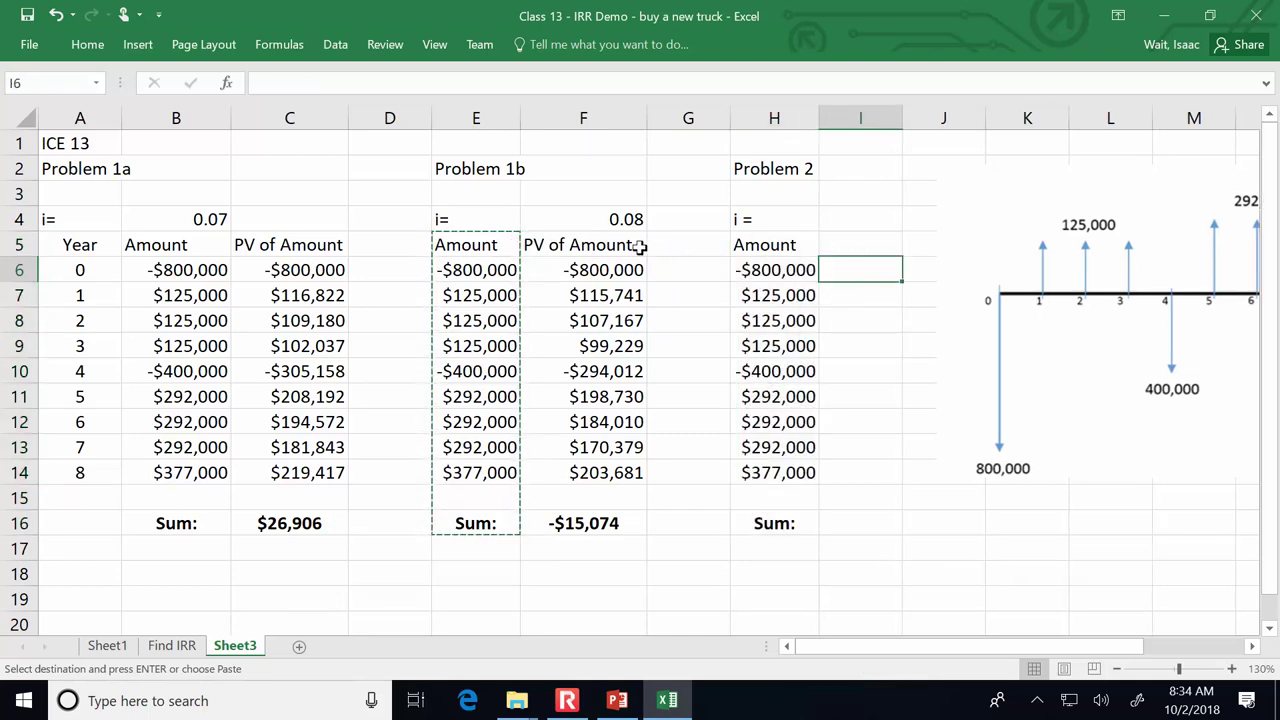
{"action": "left_click", "coordinate": [566, 246]}
{"action": "key", "text": "ctrl+c"}
{"action": "left_click", "coordinate": [868, 244]}
{"action": "key", "text": "ctrl+v"}
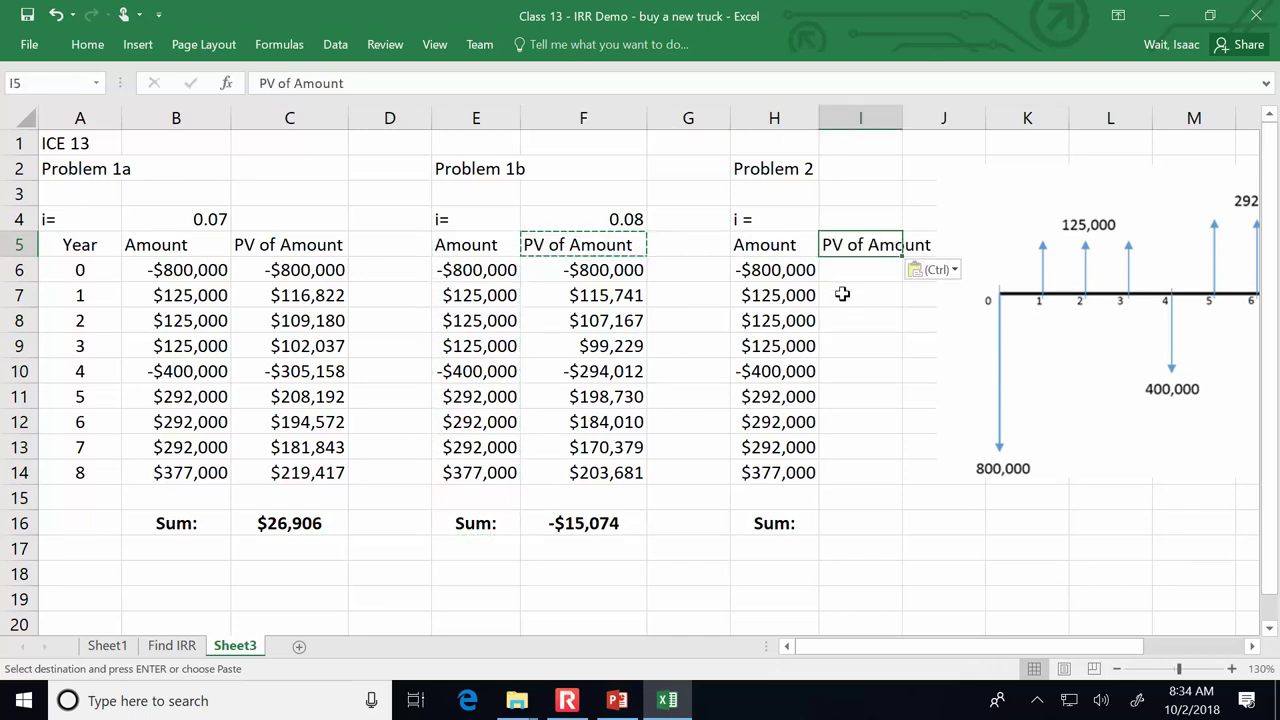
Step: Move the cash flow diagram away from column J and widen column I to fit the PV of Amount header
{"action": "left_click", "coordinate": [851, 272]}
{"action": "left_click", "coordinate": [895, 117]}
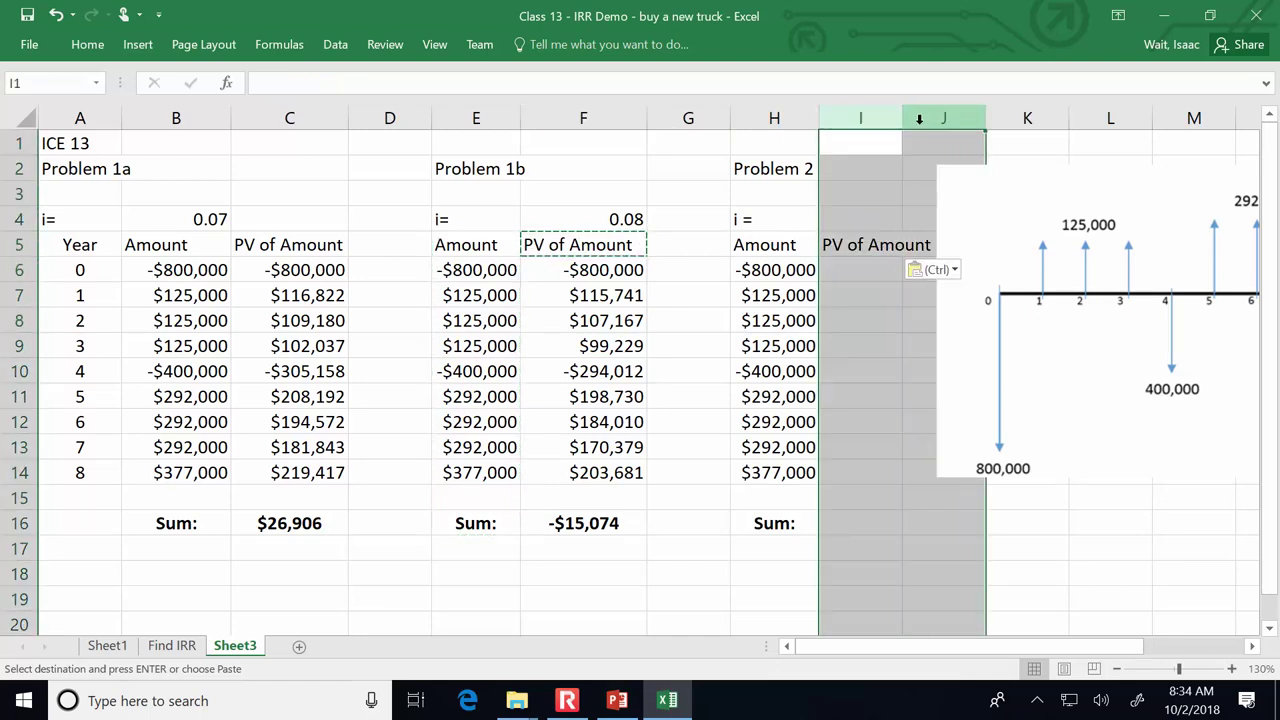
{"action": "left_click_drag", "start_coordinate": [995, 219], "coordinate": [1061, 223]}
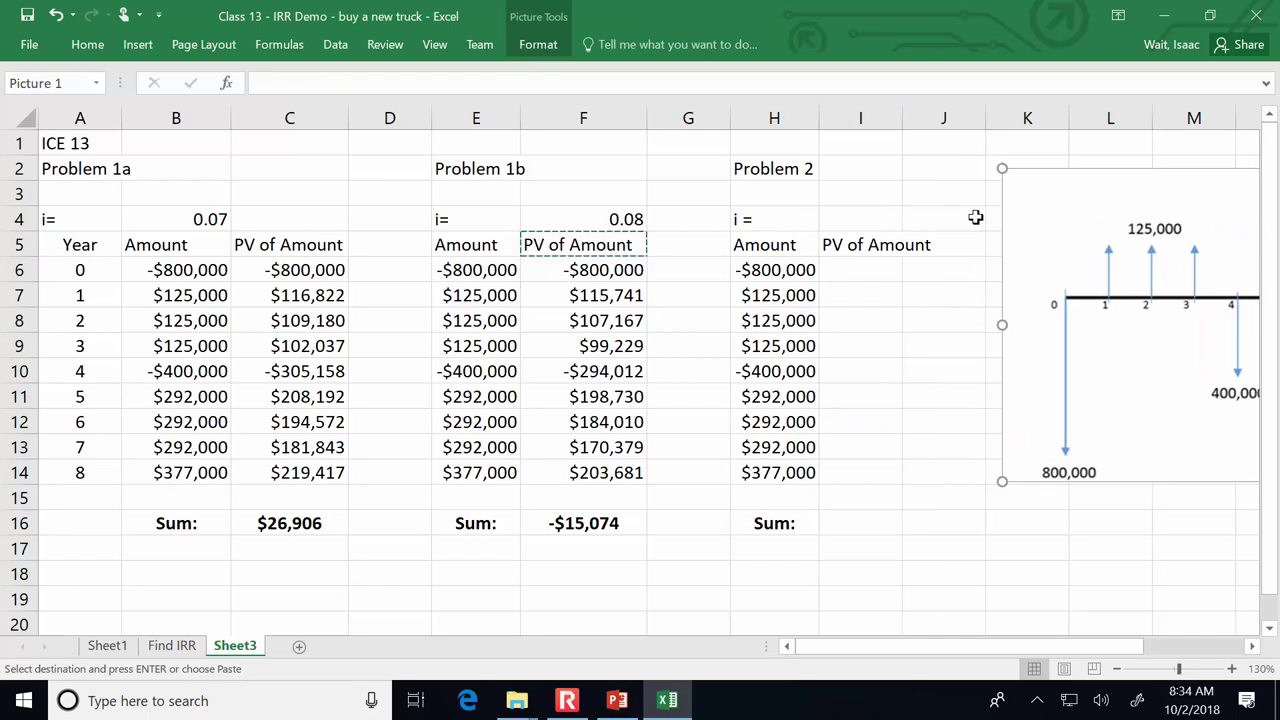
{"action": "left_click_drag", "start_coordinate": [902, 118], "coordinate": [936, 118]}
Step: Enter a trial interest rate of 0.01 in I4 for Problem 2
{"action": "left_click", "coordinate": [869, 217]}
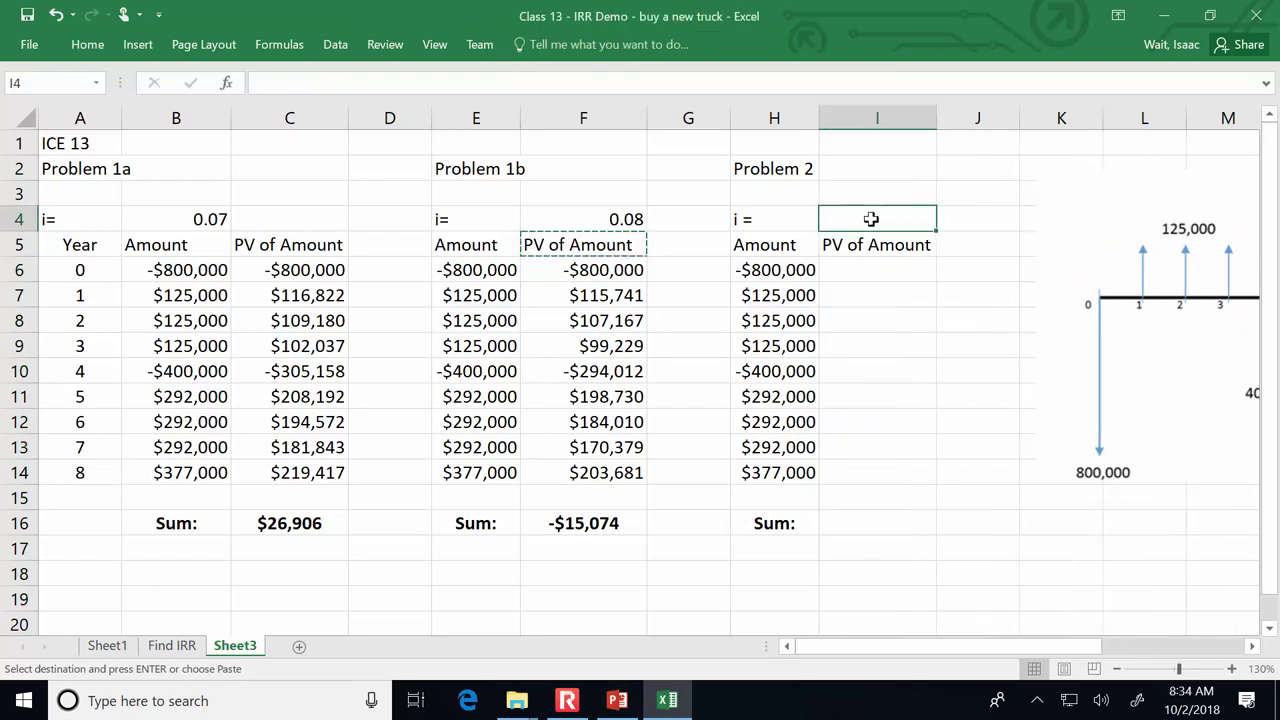
{"action": "double_click", "coordinate": [868, 221]}
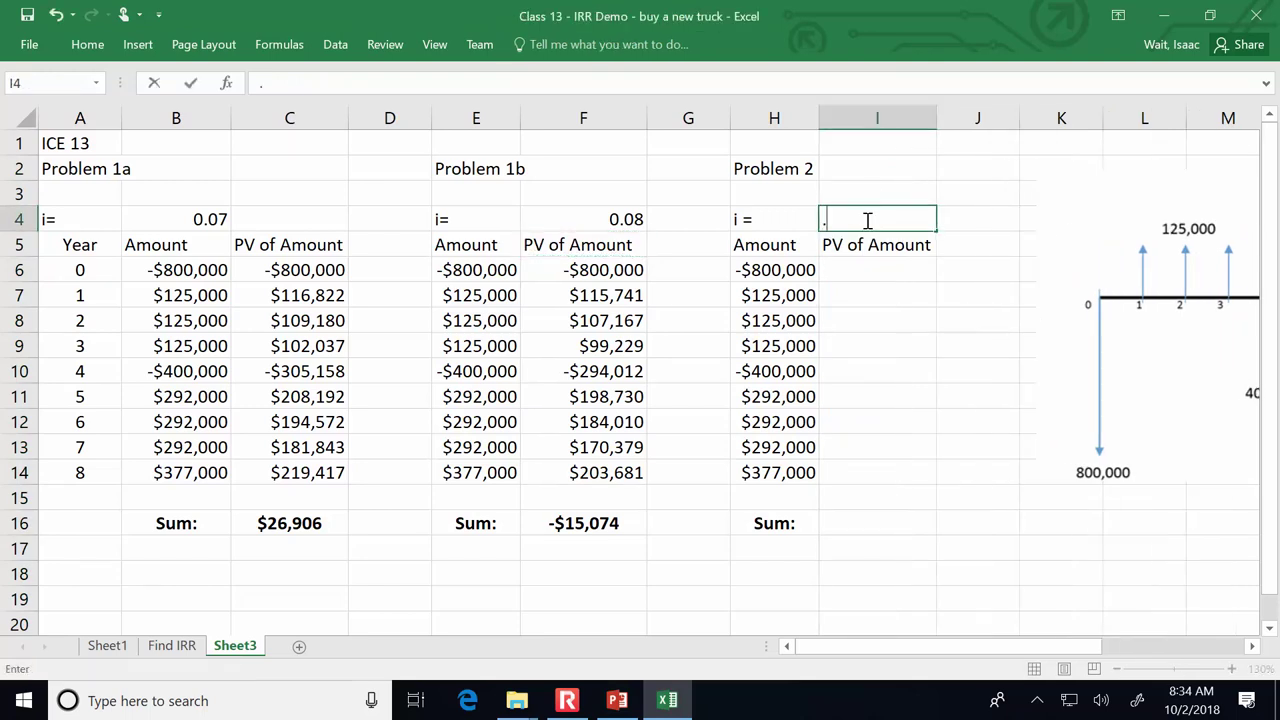
{"action": "key", "text": "Return"}
Step: Enter =PV($I$4,A6,,-H6) in I6 and fill the formula down through I14
{"action": "left_click", "coordinate": [853, 270]}
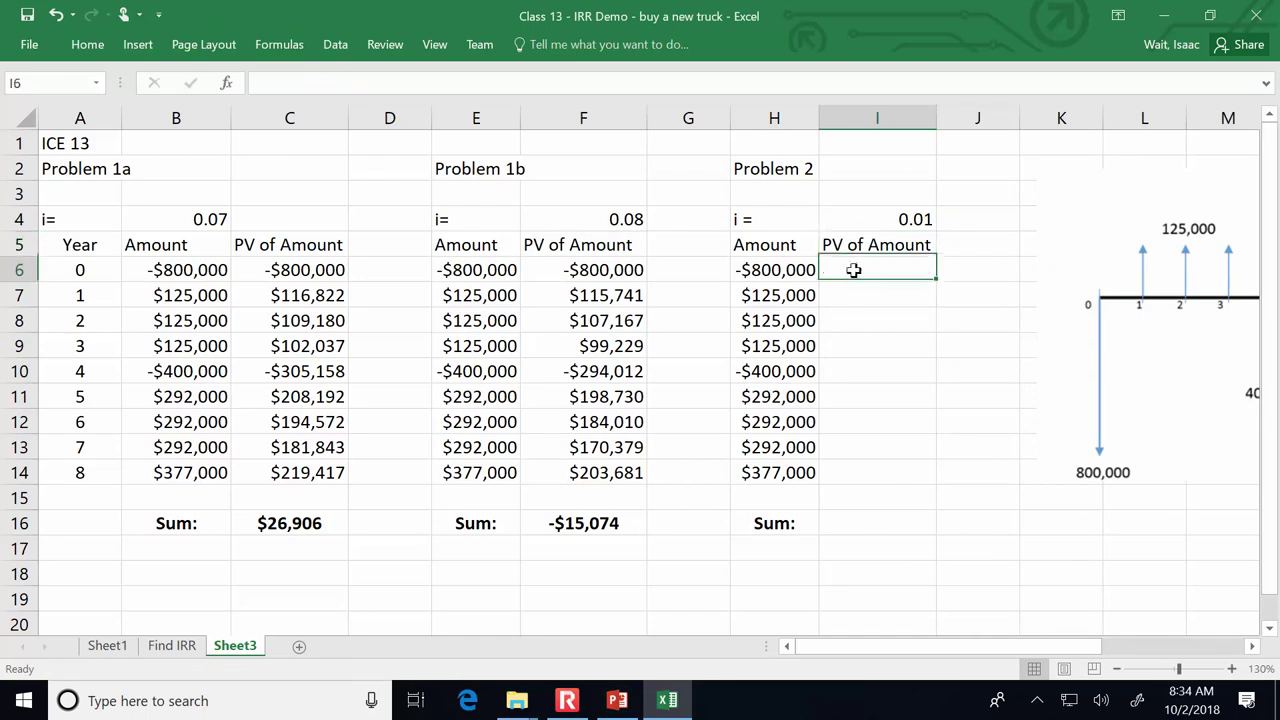
{"action": "type", "text": "=pv("}
{"action": "left_click", "coordinate": [872, 220]}
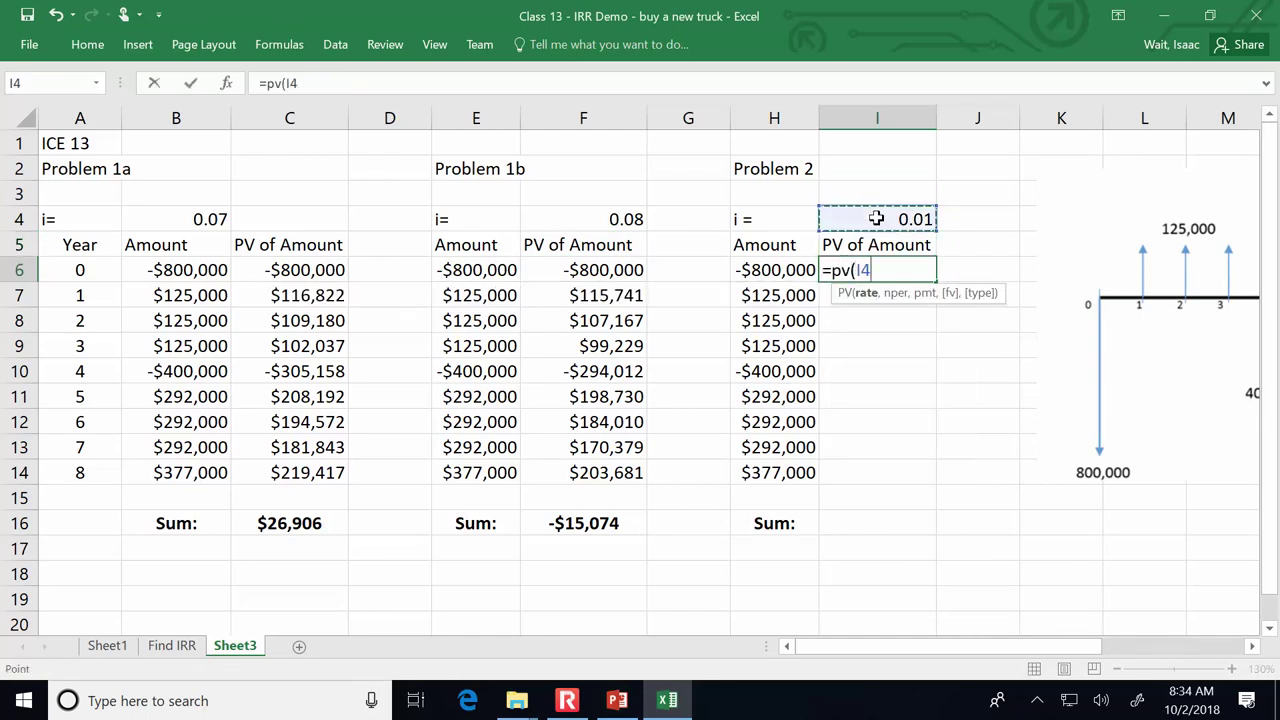
{"action": "key", "text": "F4"}
{"action": "type", "text": ","}
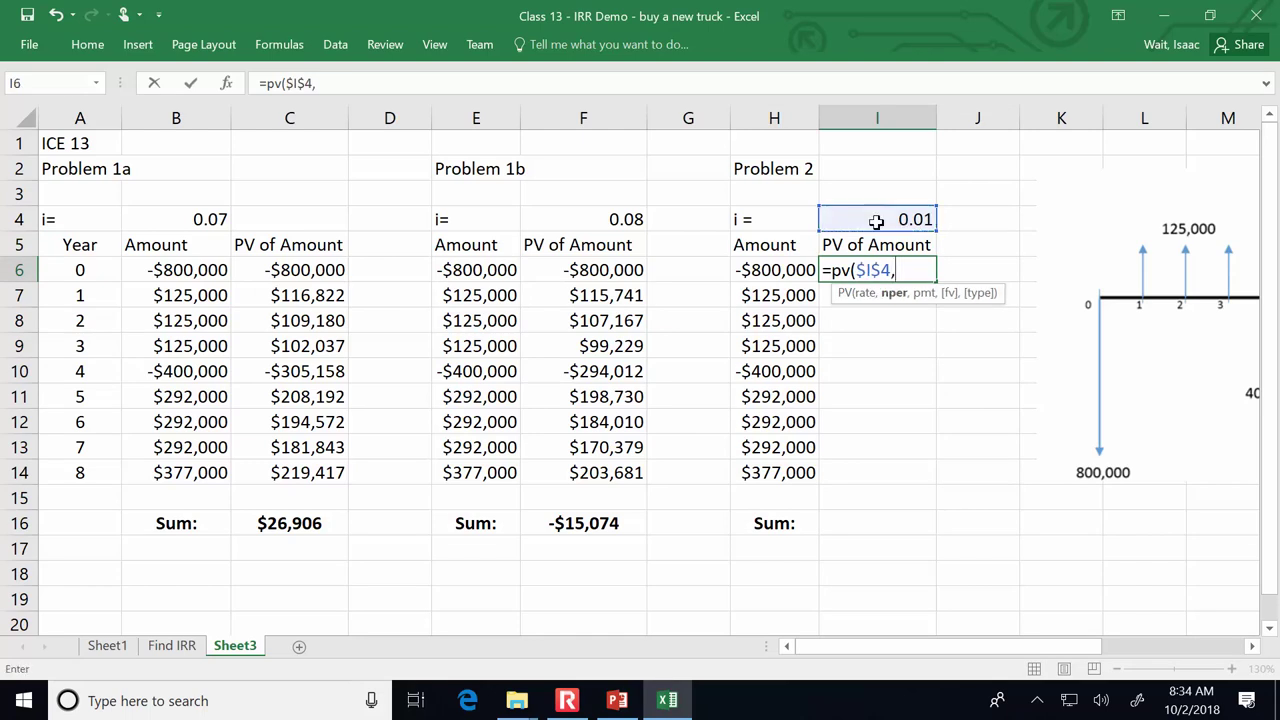
{"action": "left_click", "coordinate": [78, 269]}
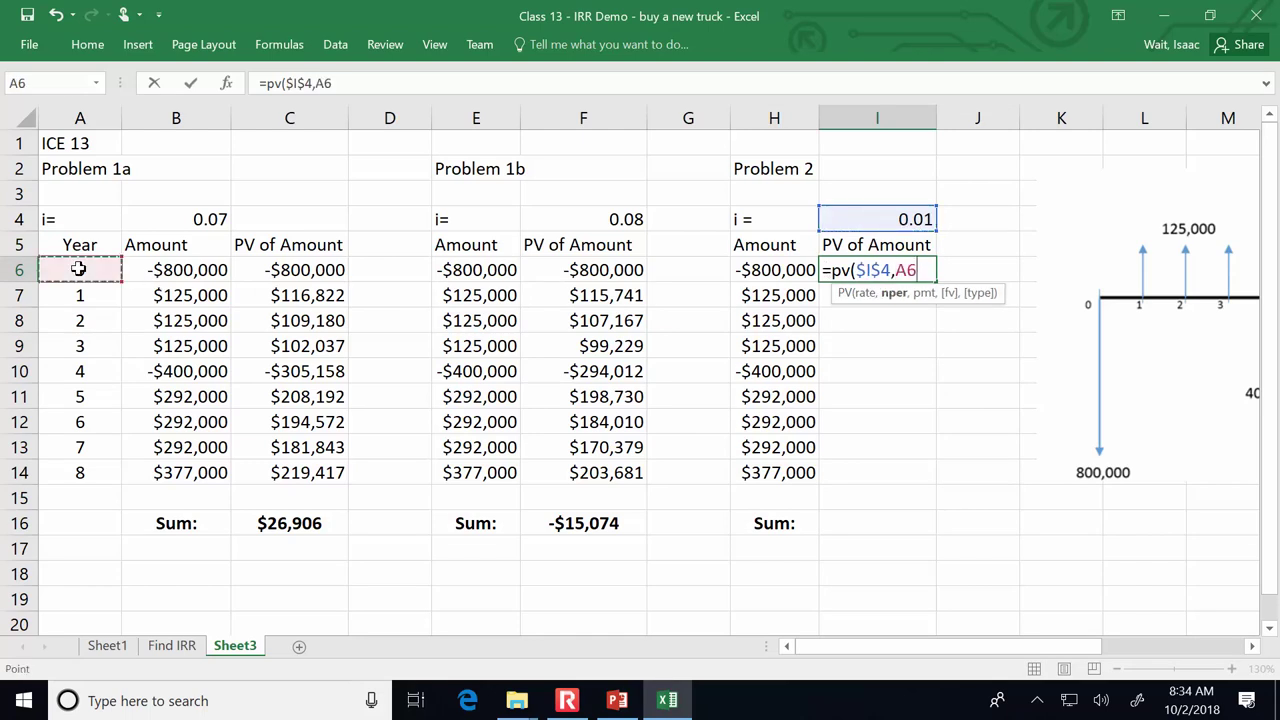
{"action": "type", "text": ",,-"}
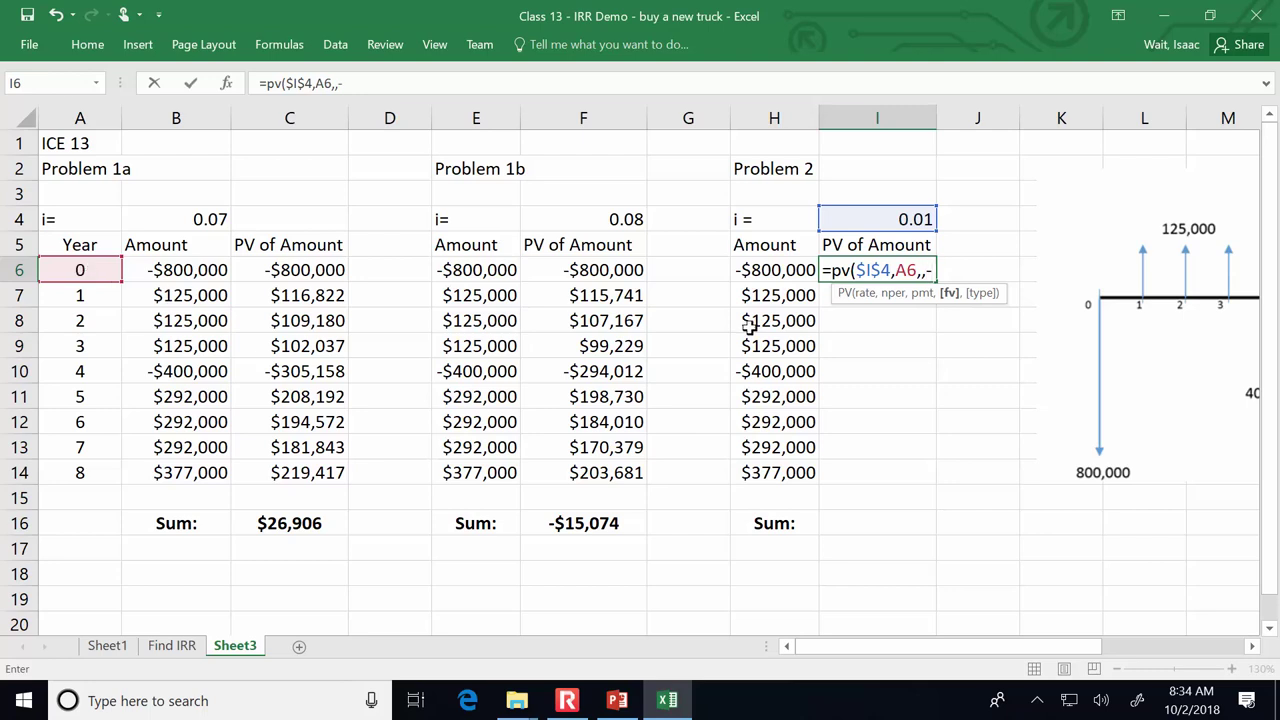
{"action": "left_click", "coordinate": [785, 265]}
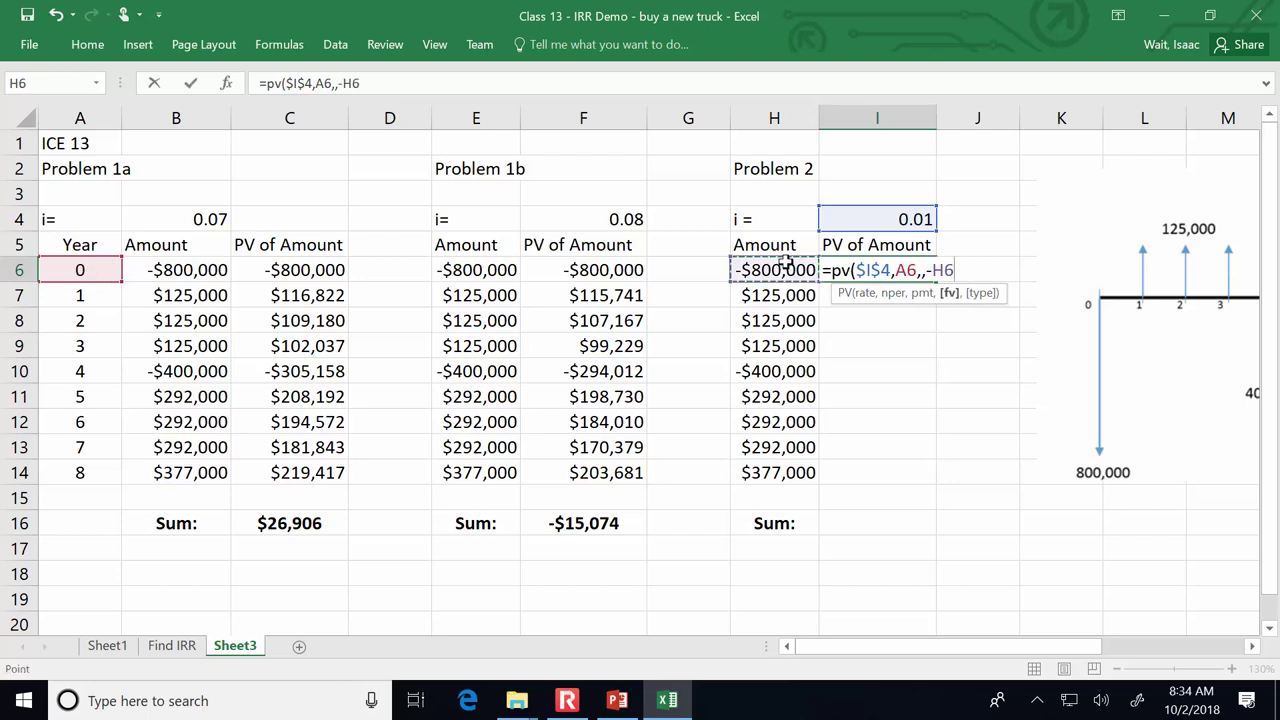
{"action": "key", "text": "Return"}
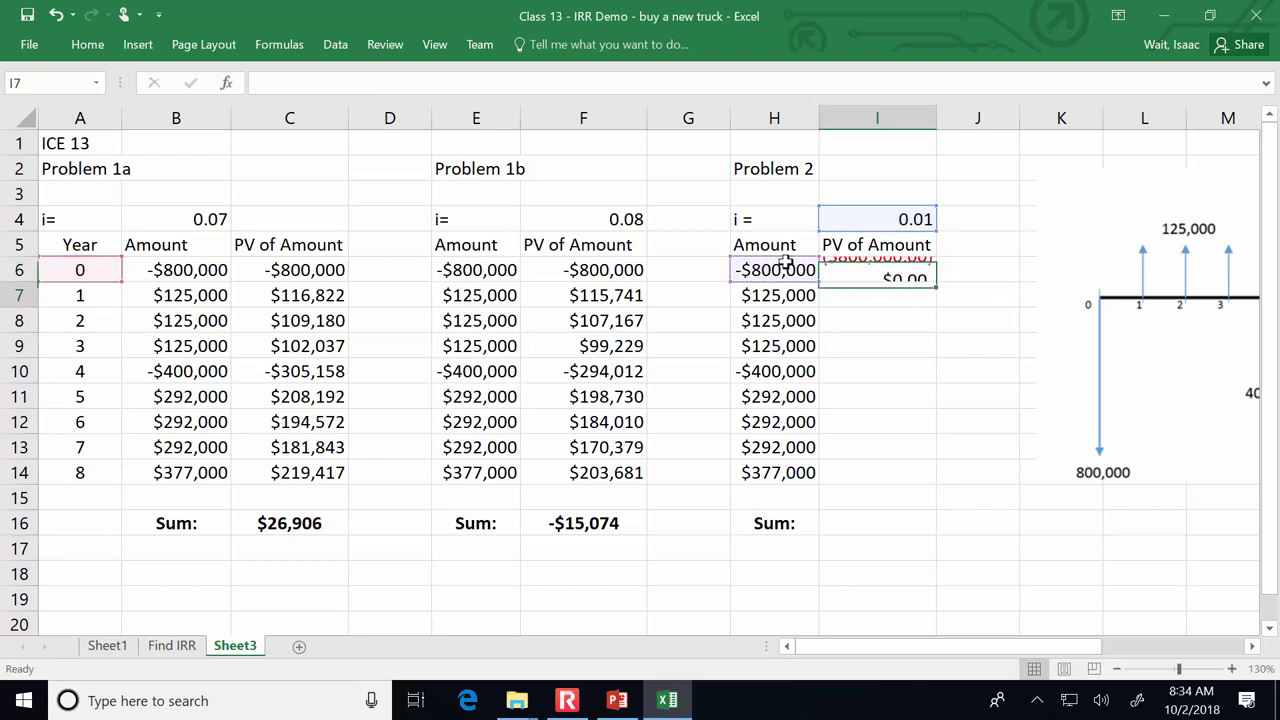
{"action": "left_click", "coordinate": [857, 268]}
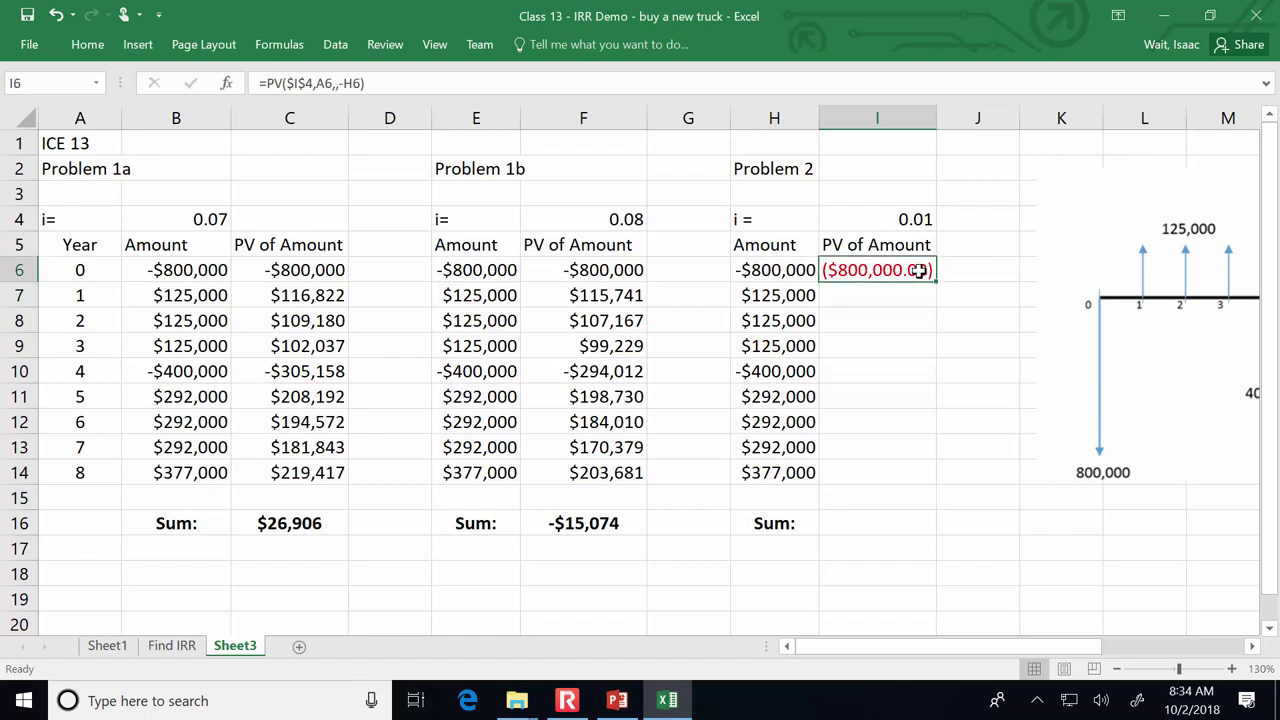
{"action": "left_click_drag", "start_coordinate": [936, 283], "coordinate": [940, 484]}
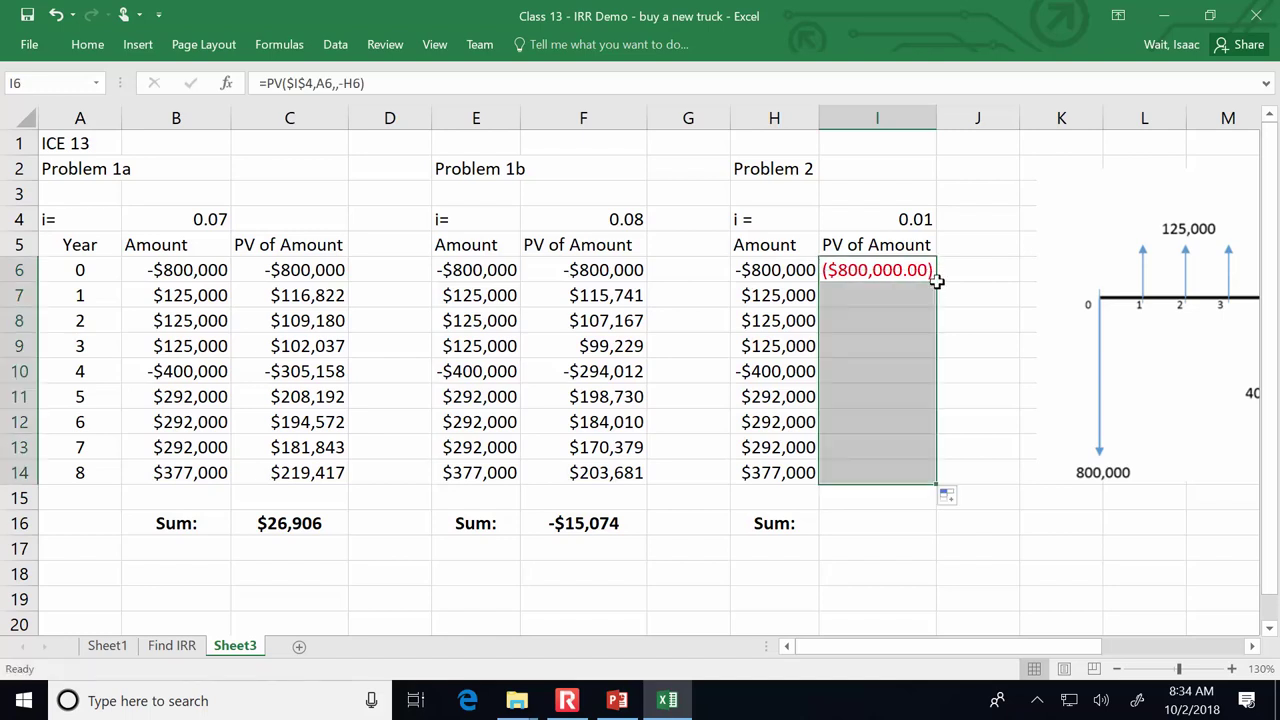
Step: Format the present values in I6:I14 as Currency with no decimal places
{"action": "left_click", "coordinate": [88, 45]}
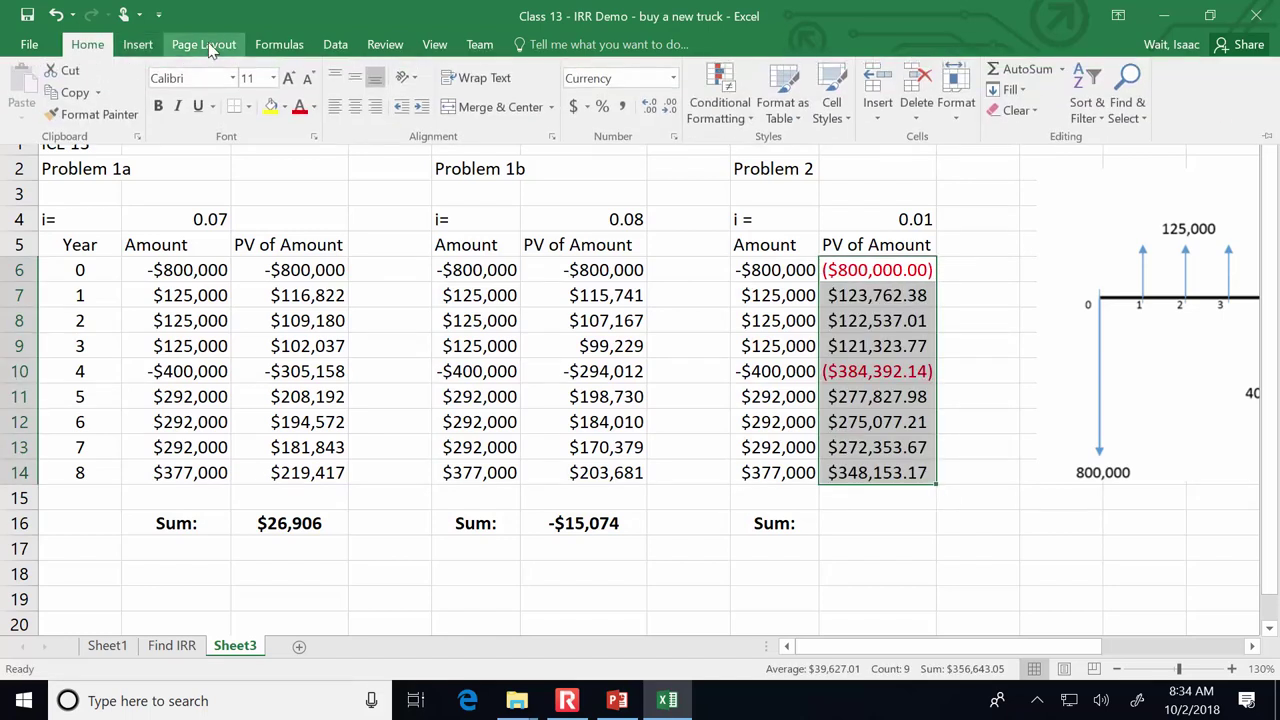
{"action": "left_click", "coordinate": [290, 46]}
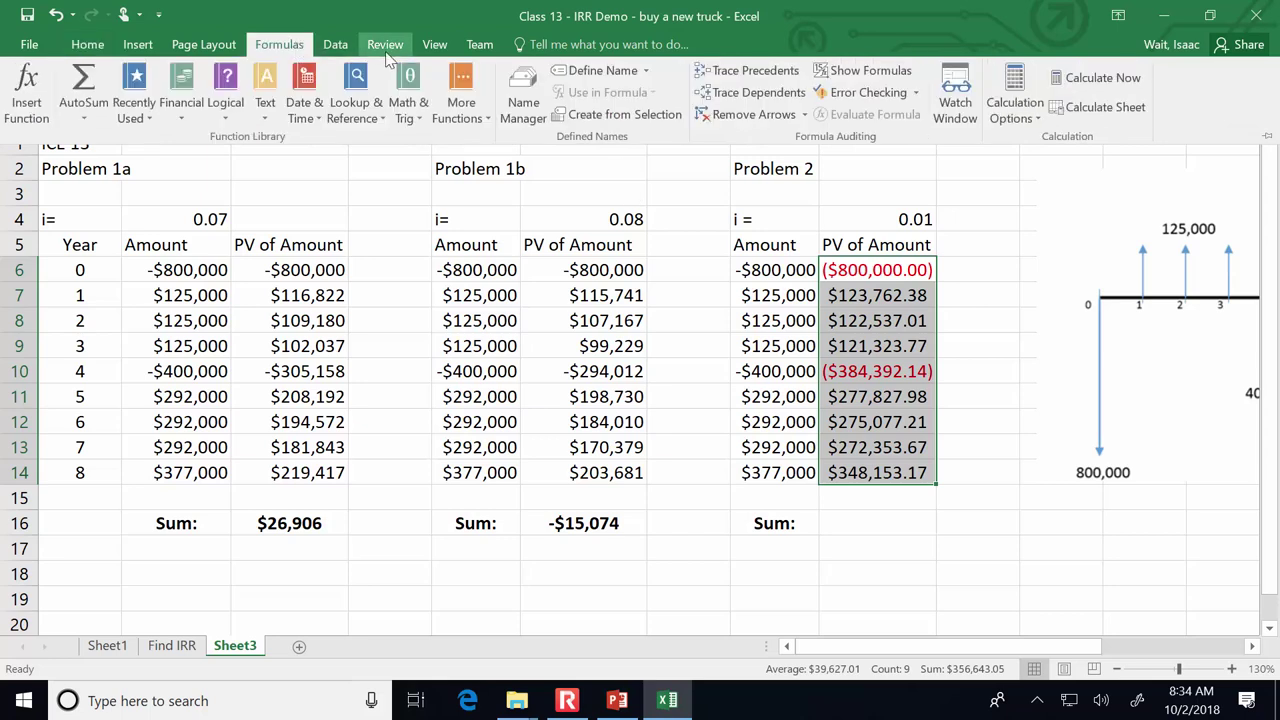
{"action": "left_click", "coordinate": [88, 44]}
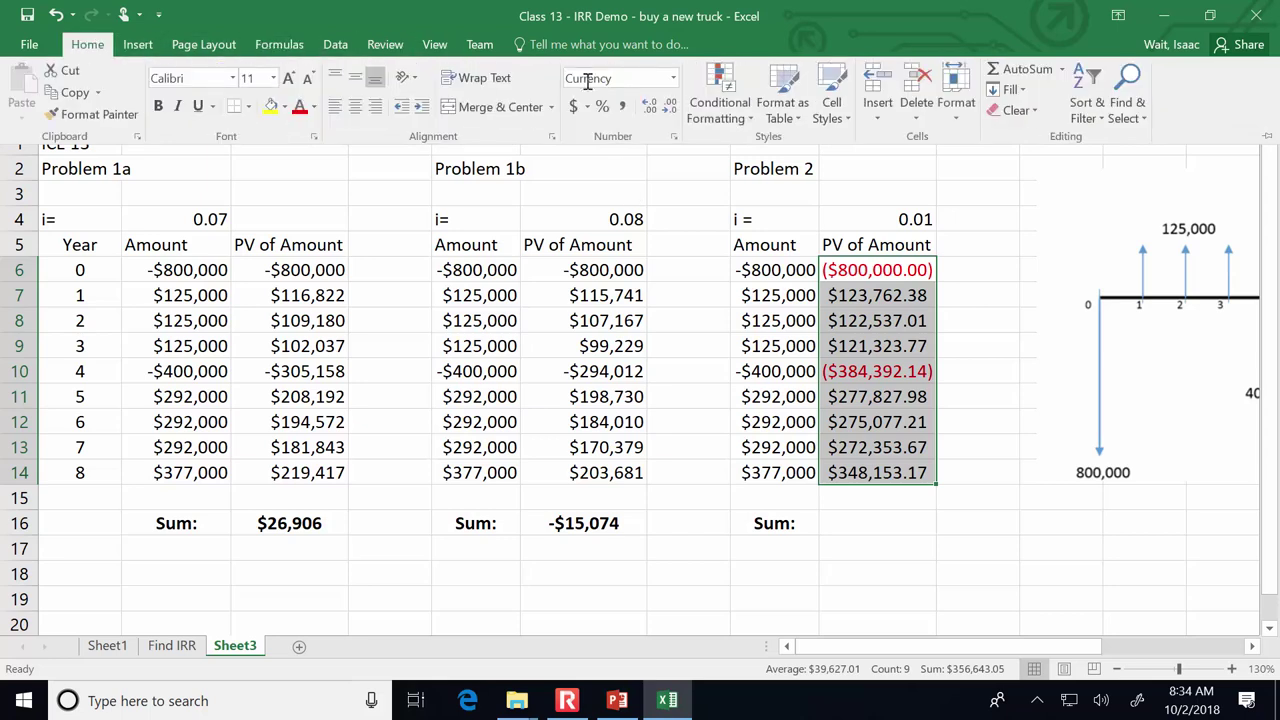
{"action": "left_click", "coordinate": [674, 79]}
{"action": "left_click", "coordinate": [668, 196]}
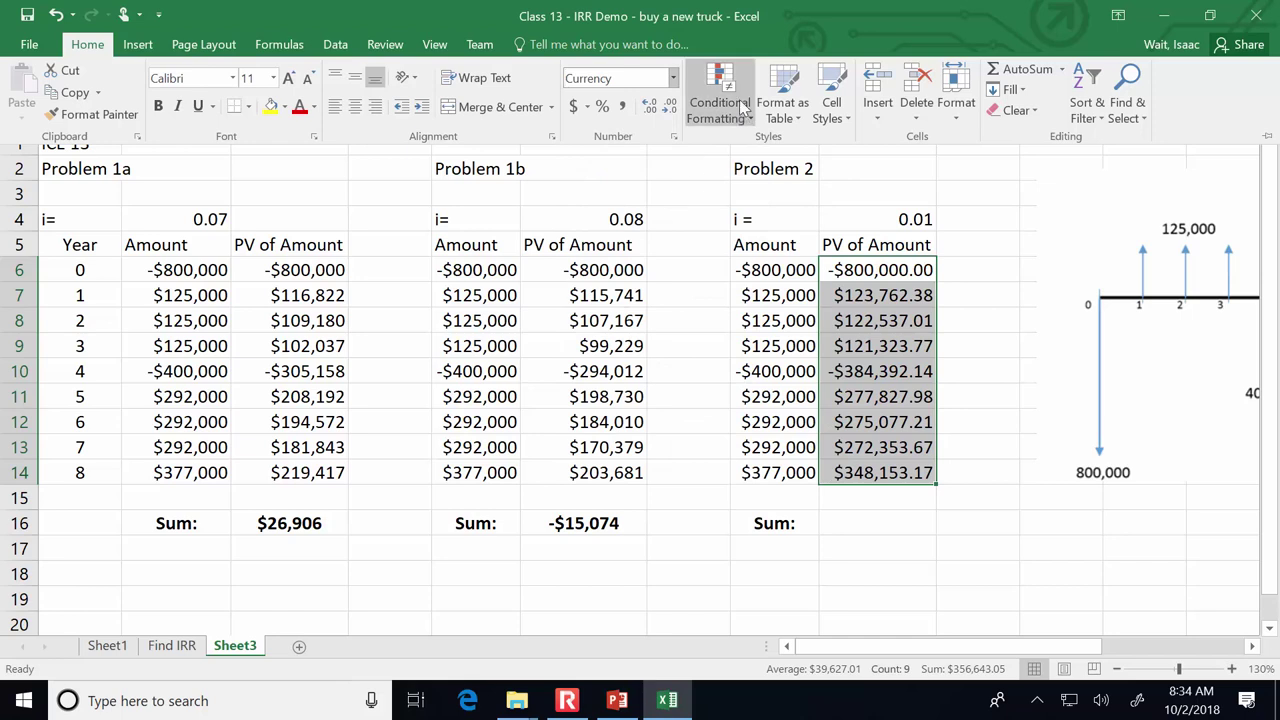
{"action": "left_click", "coordinate": [668, 106]}
{"action": "left_click", "coordinate": [668, 106]}
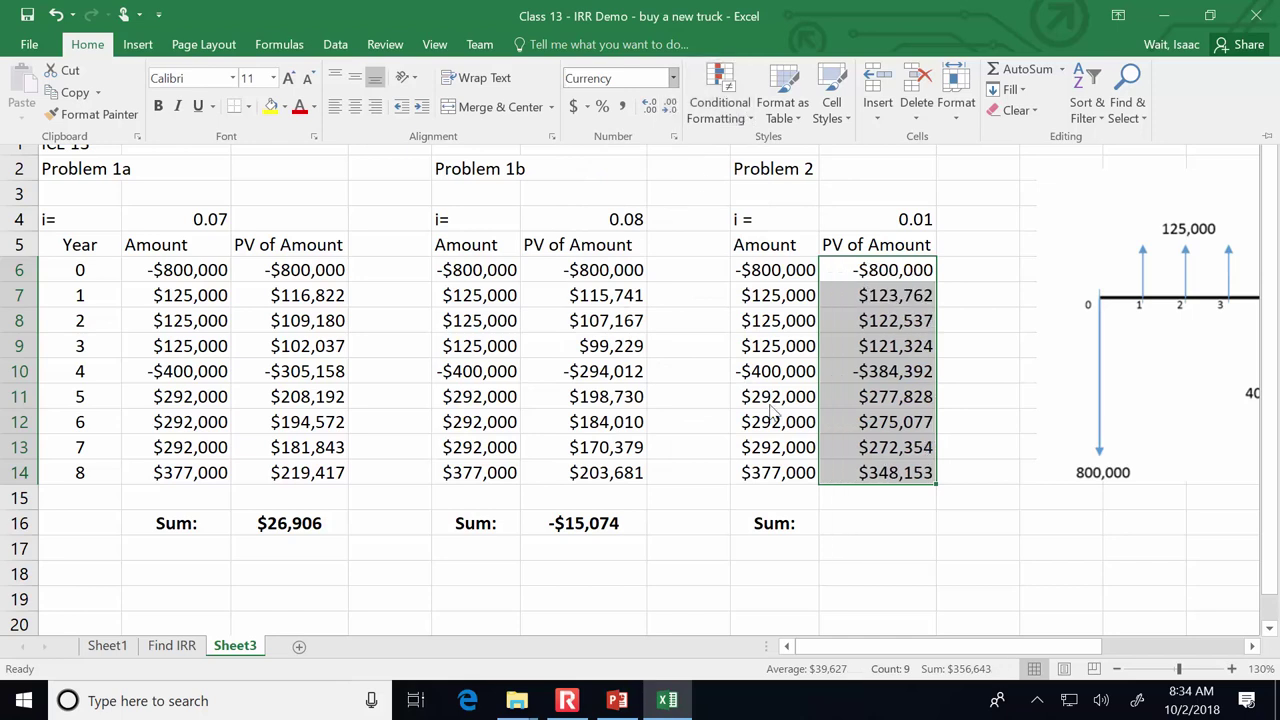
Step: Total the Problem 2 present values in I16 by summing I6:I14
{"action": "left_click", "coordinate": [860, 527]}
{"action": "left_click", "coordinate": [856, 524]}
{"action": "type", "text": "=sum("}
{"action": "left_click_drag", "start_coordinate": [880, 270], "coordinate": [880, 480]}
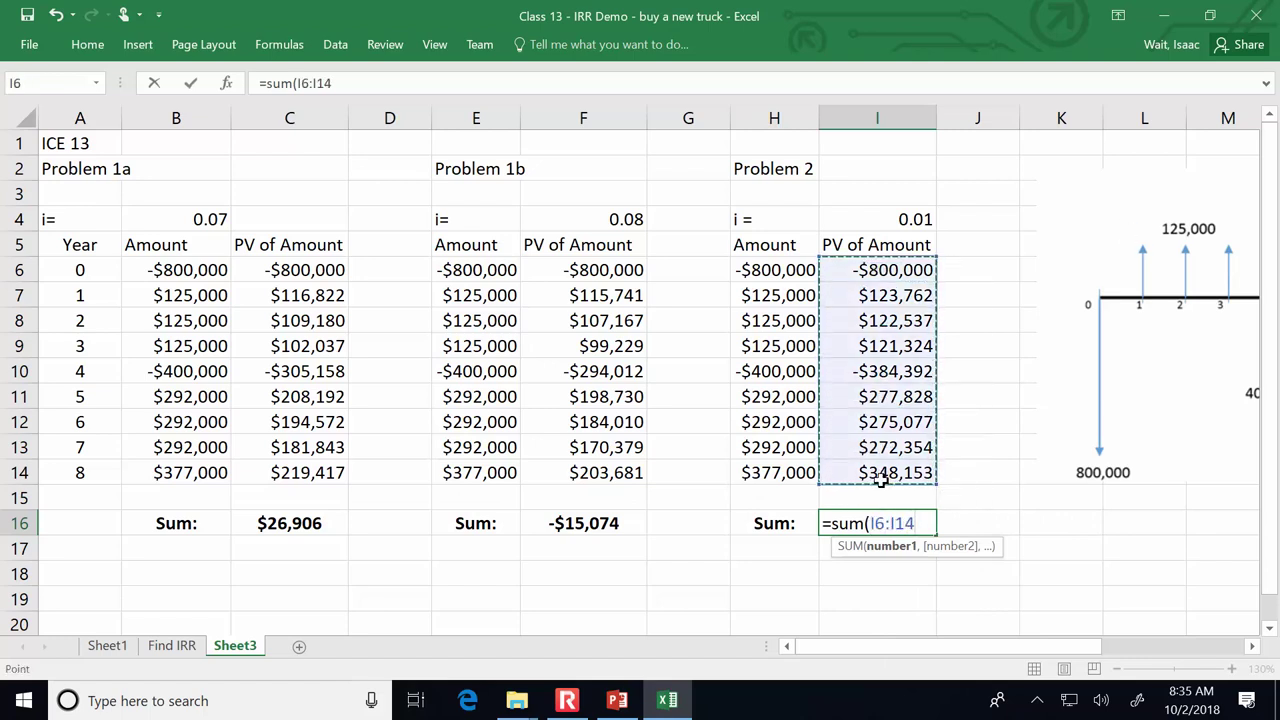
{"action": "key", "text": "Return"}
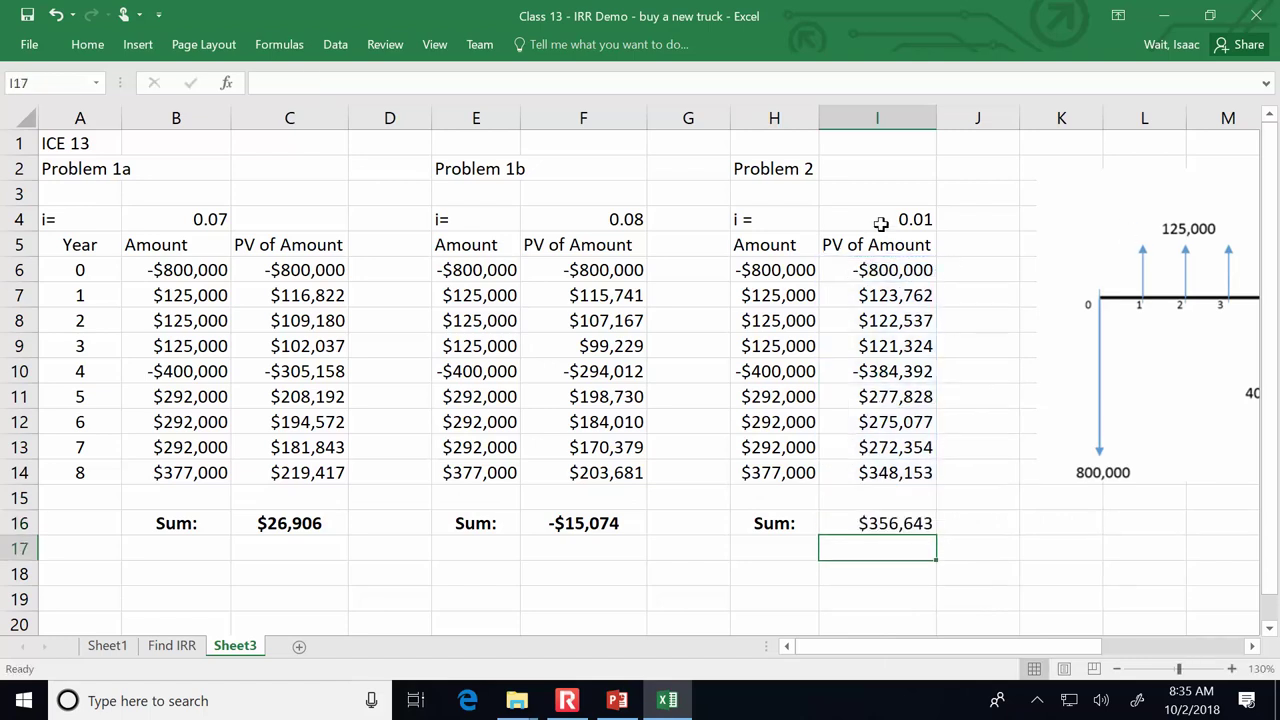
Step: Try interest rates from 0.02 to 0.08 in I4, increasing by 0.01 each time
{"action": "left_click", "coordinate": [880, 221]}
{"action": "type", "text": ".02"}
{"action": "key", "text": "Return"}
{"action": "type", "text": "."}
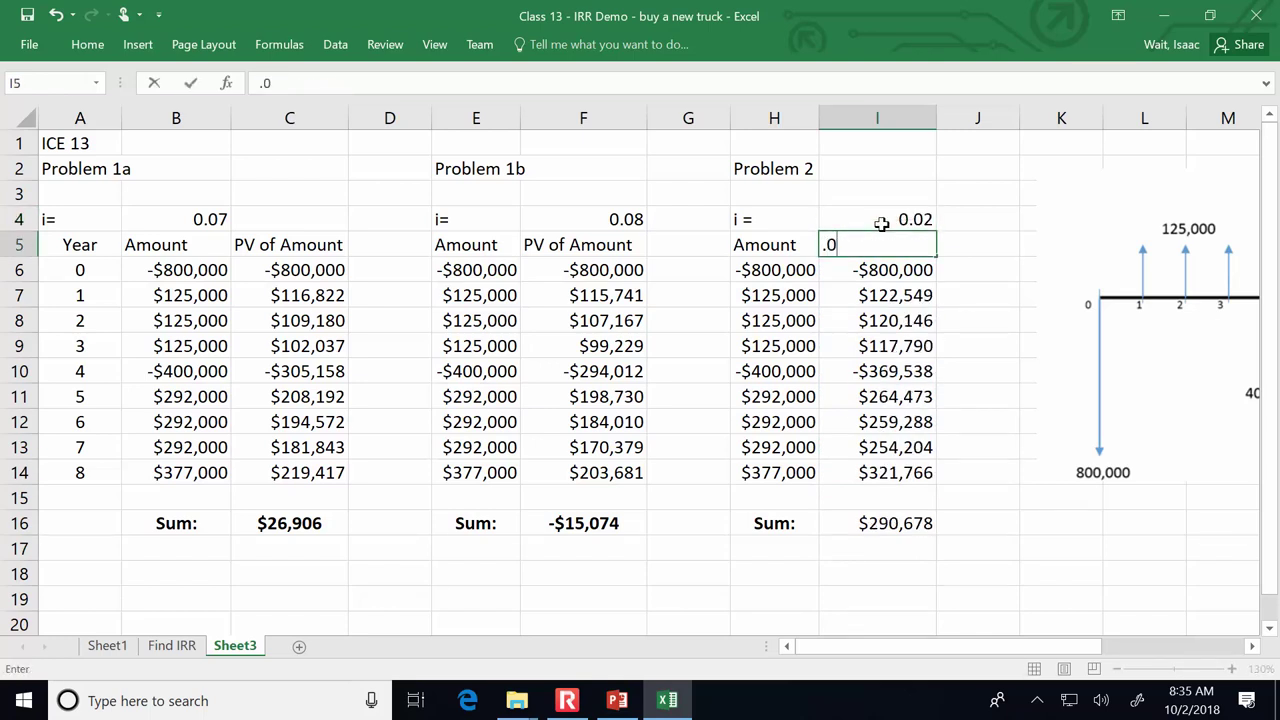
{"action": "key", "text": "Escape"}
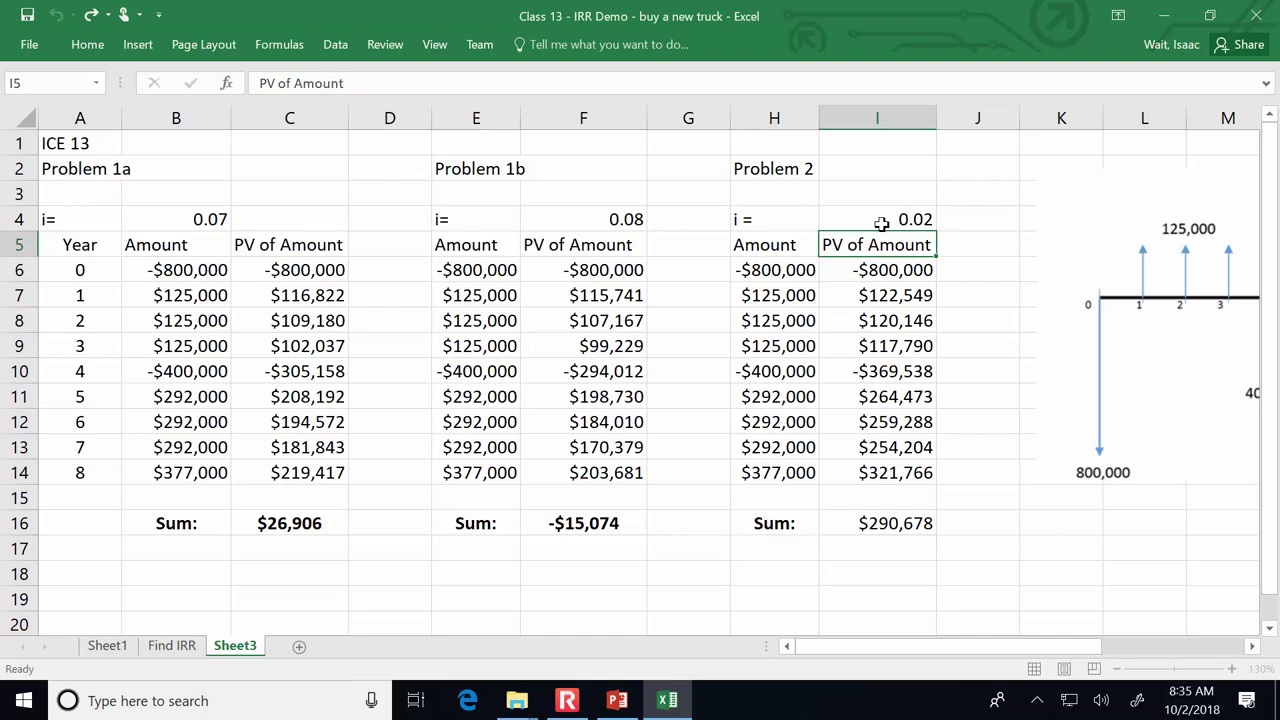
{"action": "left_click", "coordinate": [881, 220]}
{"action": "type", "text": ".03"}
{"action": "key", "text": "Return"}
{"action": "left_click", "coordinate": [883, 222]}
{"action": "type", "text": ".04"}
{"action": "key", "text": "Return"}
{"action": "left_click", "coordinate": [883, 222]}
{"action": "type", "text": ".05"}
{"action": "key", "text": "Return"}
{"action": "left_click", "coordinate": [883, 222]}
{"action": "type", "text": ".06"}
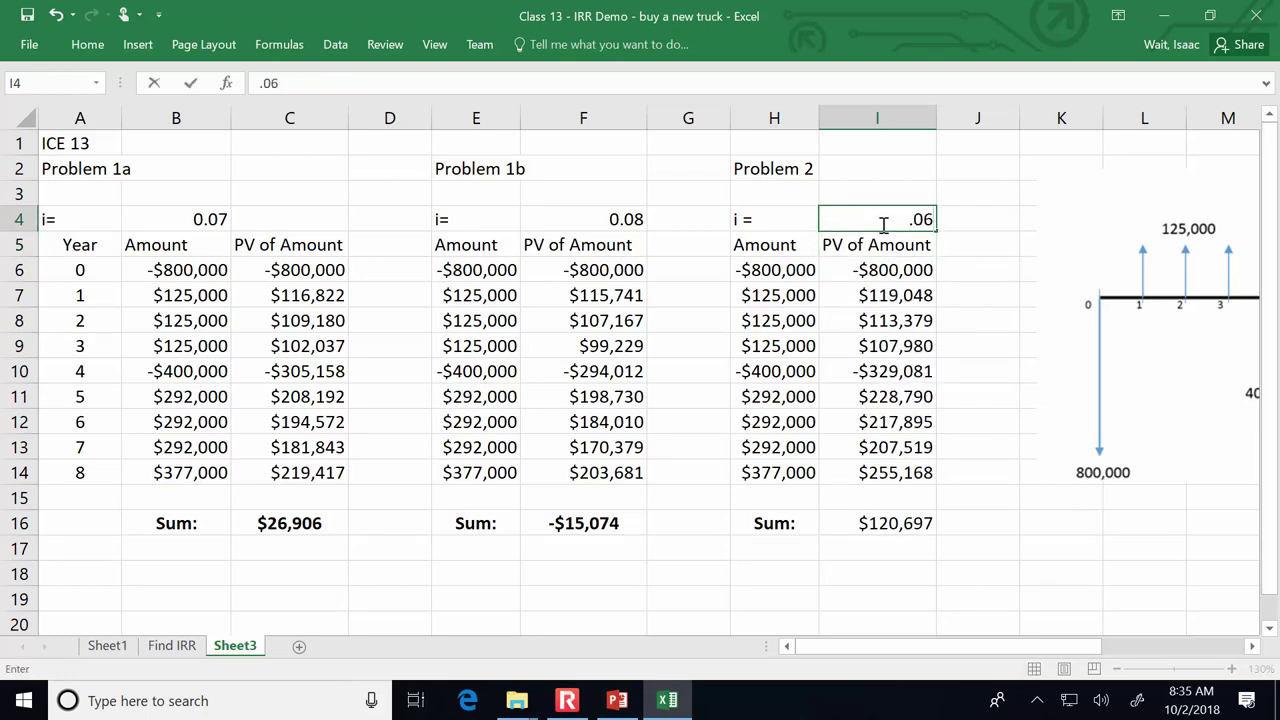
{"action": "key", "text": "Return"}
{"action": "left_click", "coordinate": [883, 222]}
{"action": "type", "text": ".07"}
{"action": "key", "text": "Return"}
{"action": "left_click", "coordinate": [883, 222]}
{"action": "type", "text": ".08"}
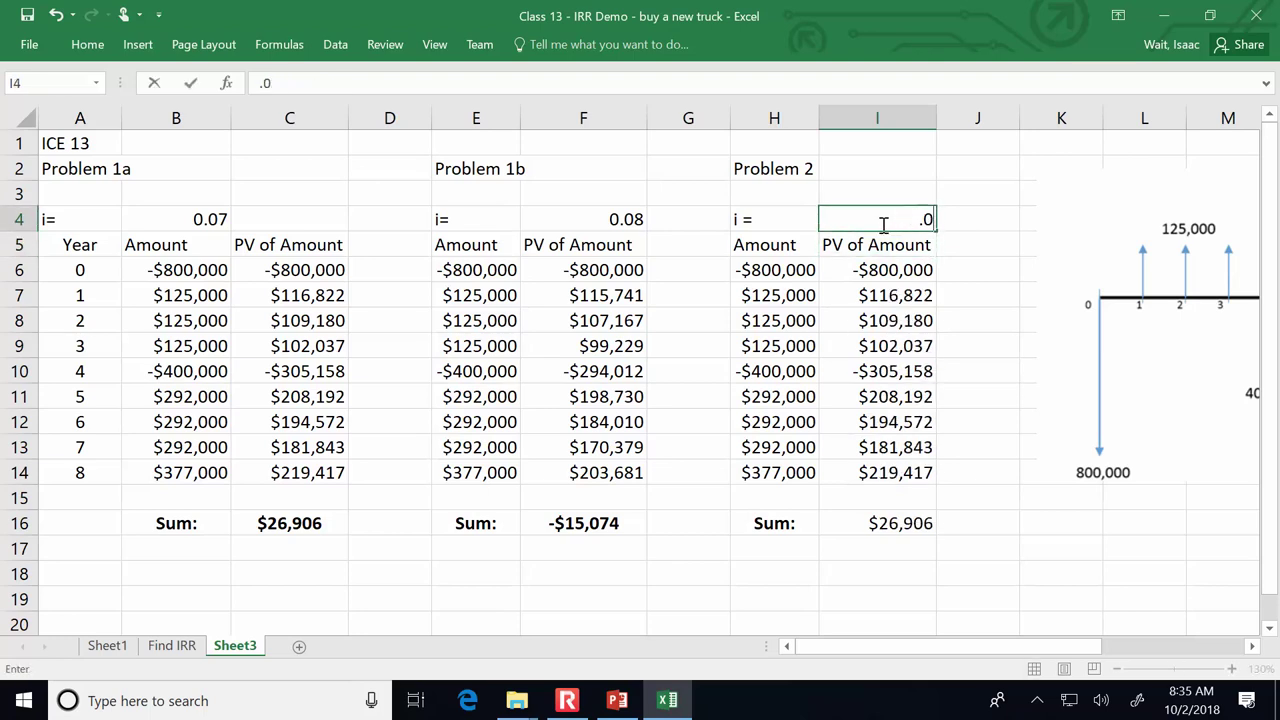
{"action": "key", "text": "Return"}
Step: Run Goal Seek to bring the sum in I16 to 0 by changing the rate in I4, and accept the solution
{"action": "left_click", "coordinate": [883, 222]}
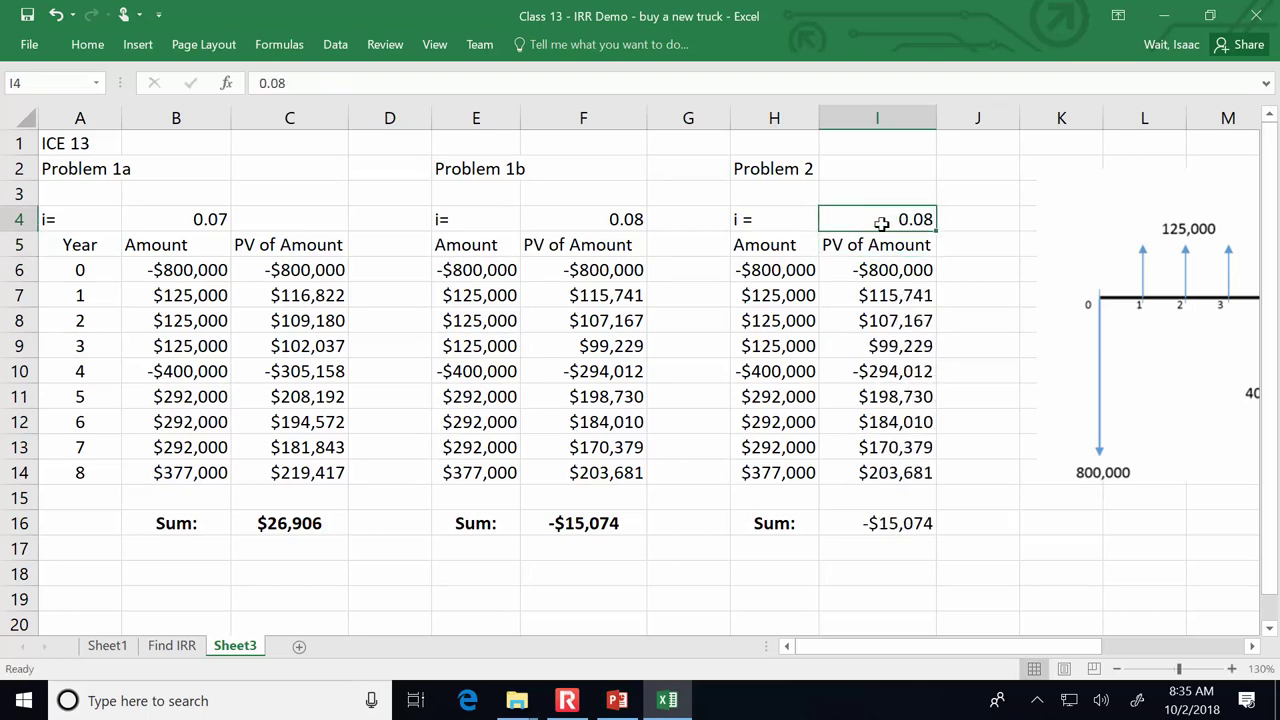
{"action": "left_click", "coordinate": [322, 50]}
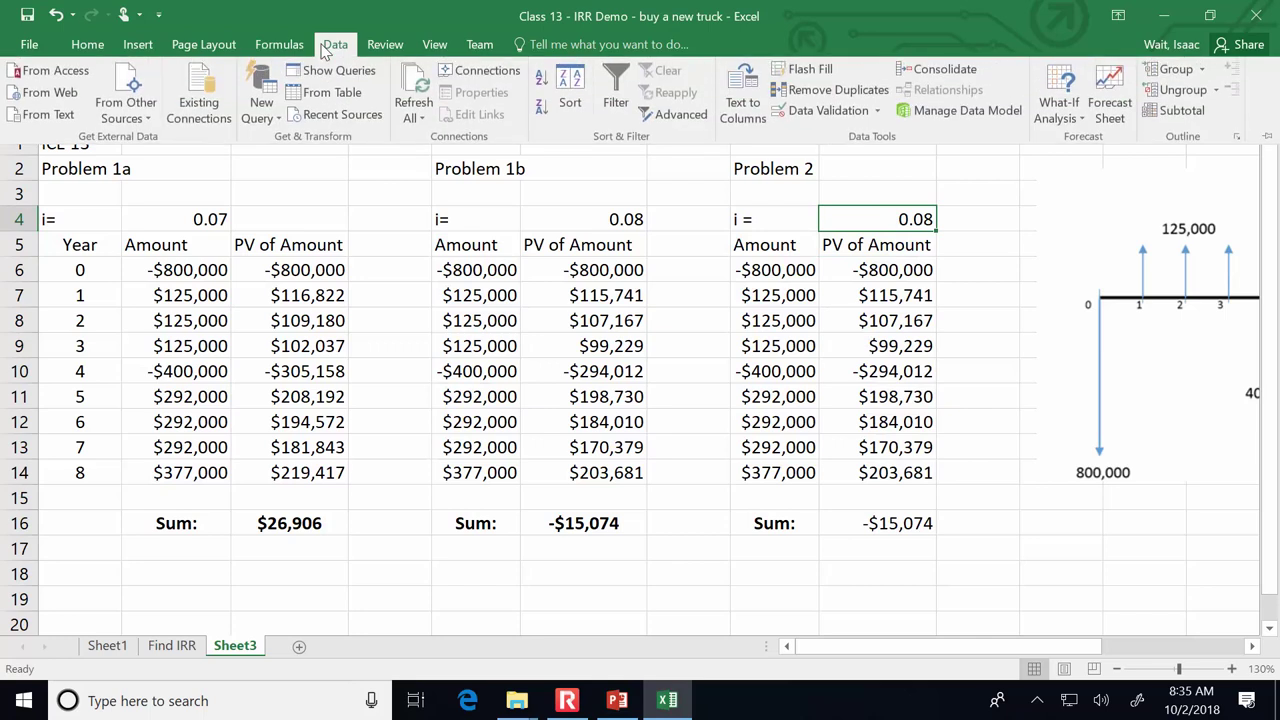
{"action": "left_click", "coordinate": [1066, 98]}
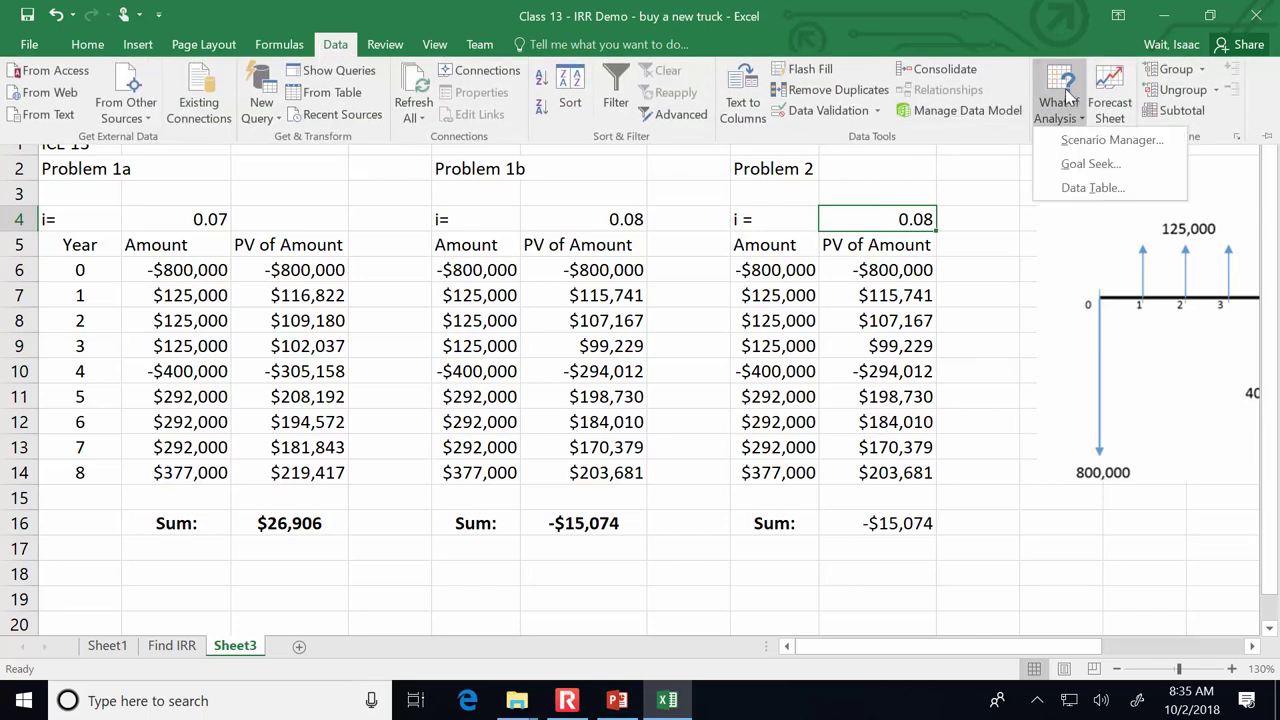
{"action": "left_click", "coordinate": [1088, 163]}
{"action": "left_click", "coordinate": [892, 523]}
{"action": "left_click", "coordinate": [785, 238]}
{"action": "type", "text": "0"}
{"action": "left_click", "coordinate": [805, 258]}
{"action": "left_click", "coordinate": [892, 217]}
{"action": "left_click", "coordinate": [811, 201]}
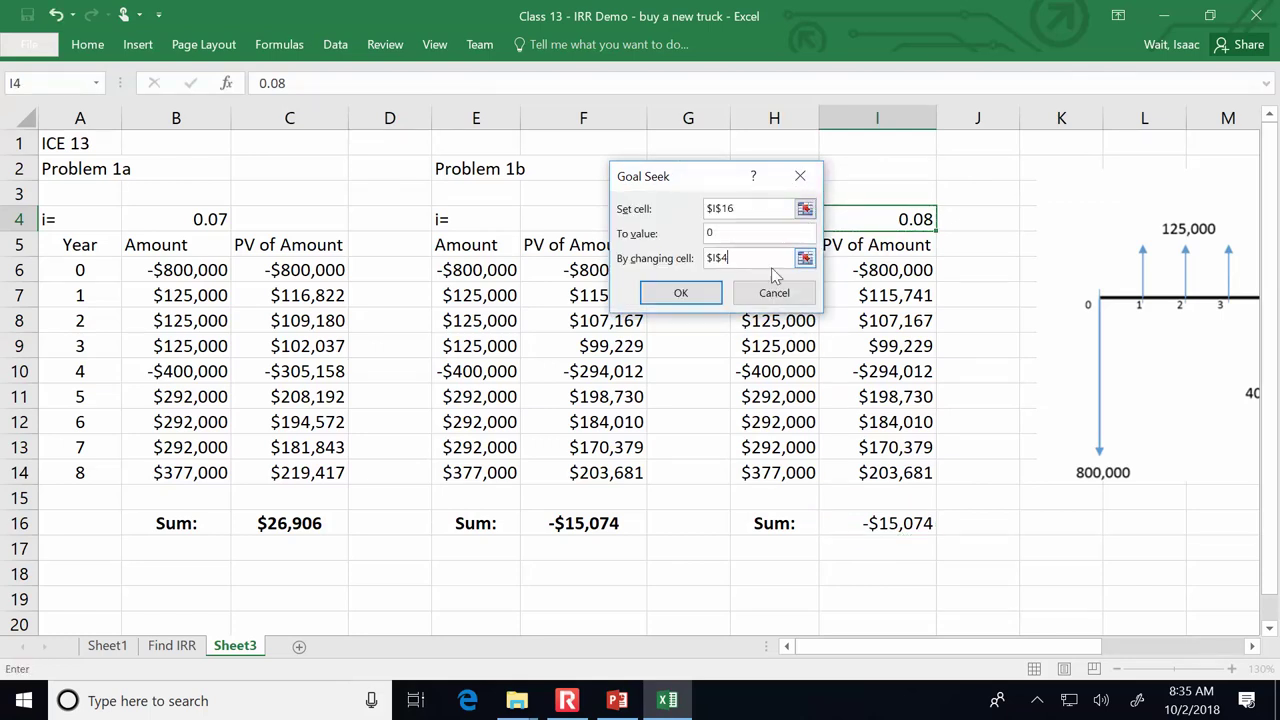
{"action": "left_click", "coordinate": [686, 292]}
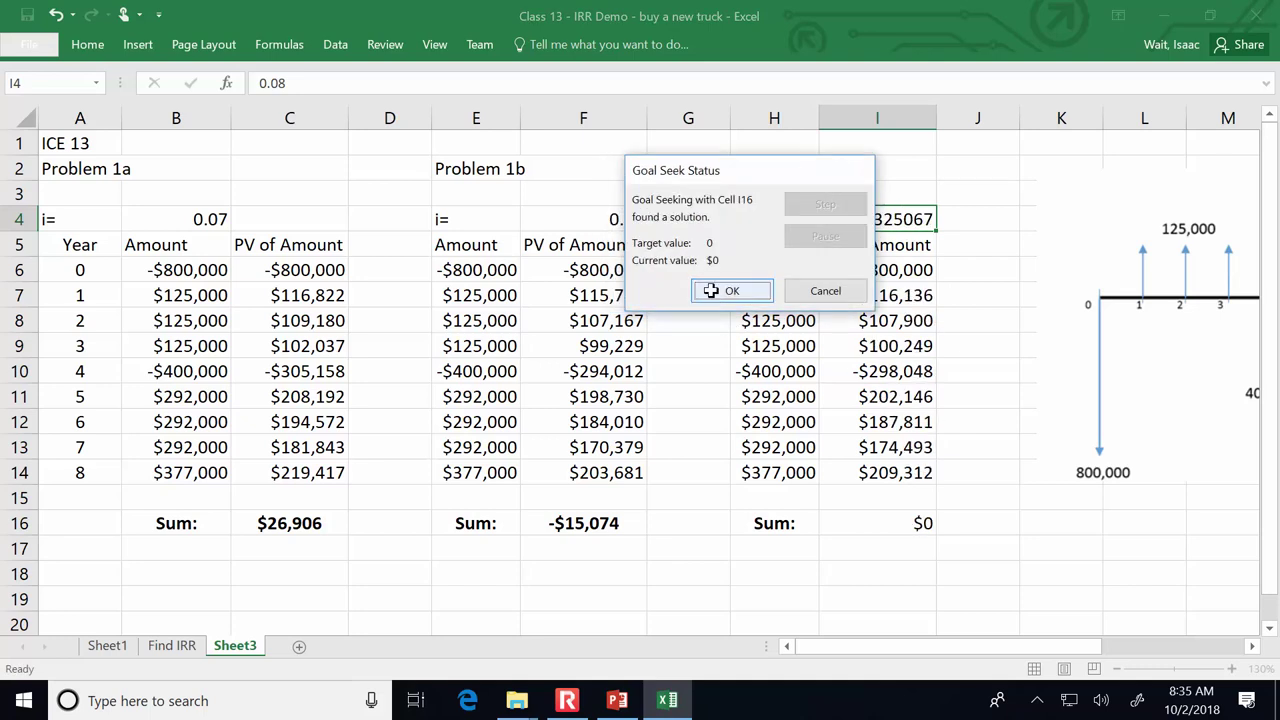
{"action": "left_click", "coordinate": [705, 290]}
Step: Add the note "<- This is the IRR" in J4 and move the cash flow diagram clear of it
{"action": "left_click", "coordinate": [965, 216]}
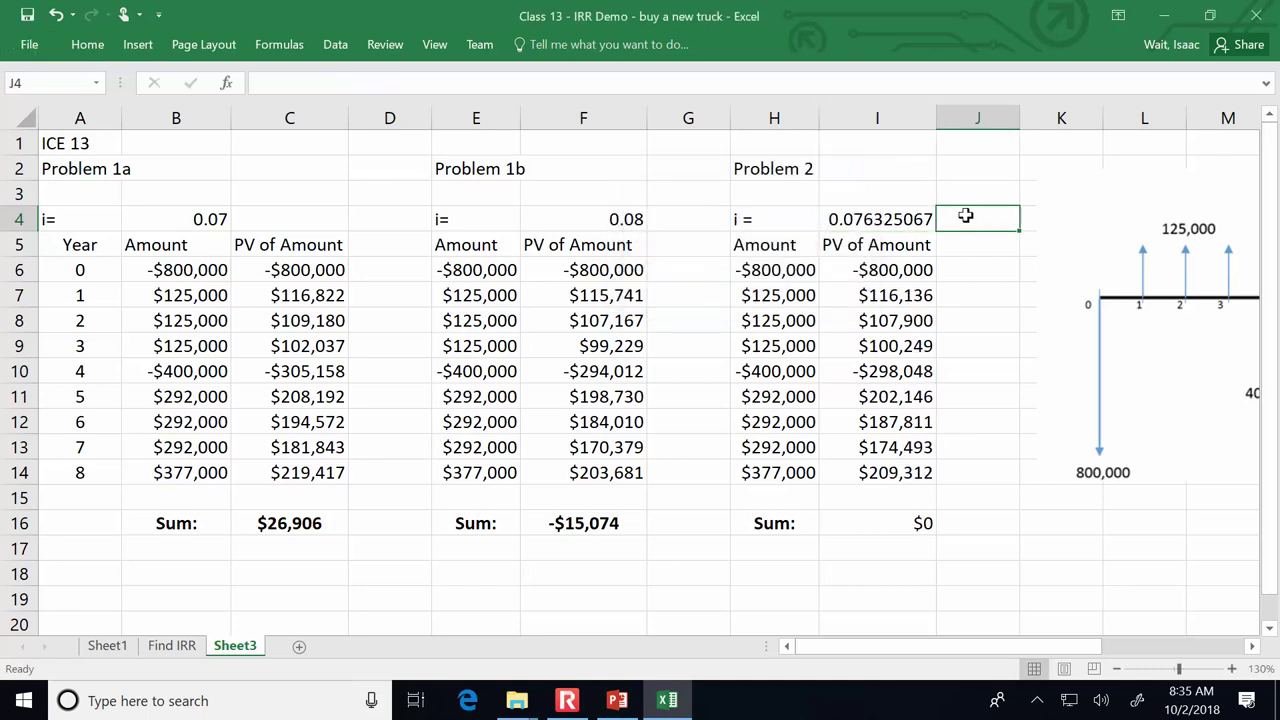
{"action": "type", "text": "<-"}
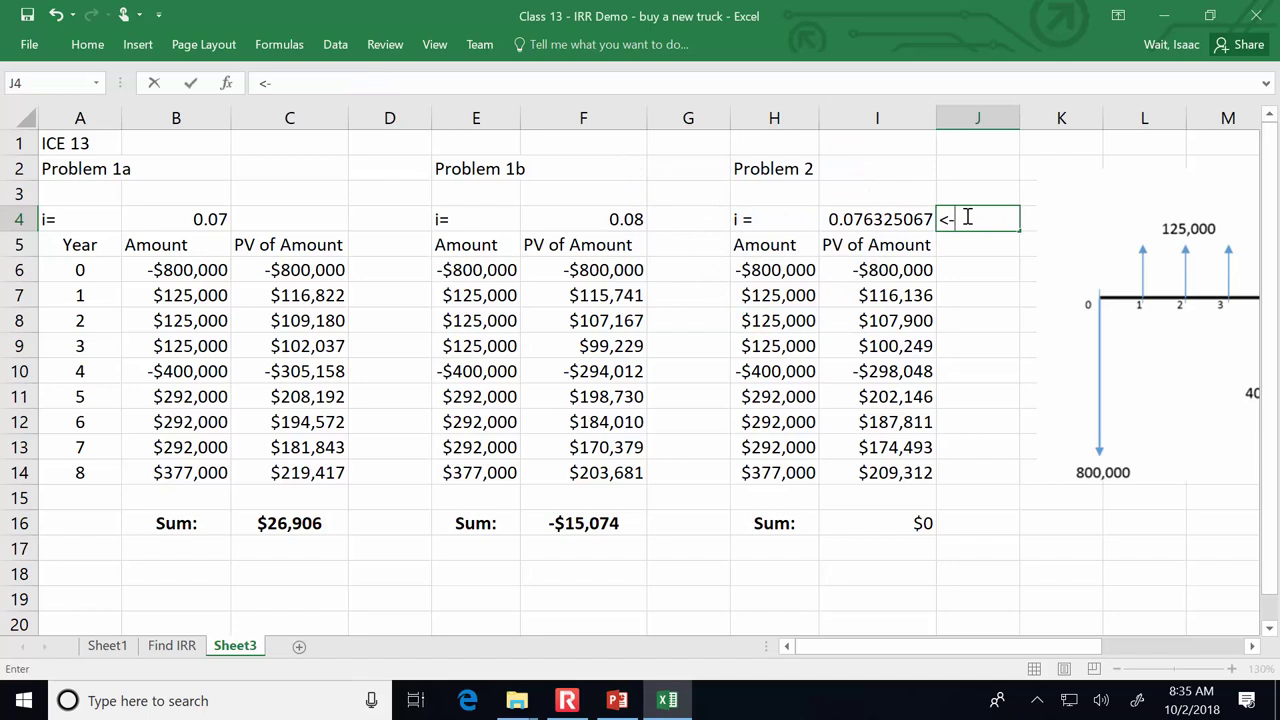
{"action": "type", "text": " This is the IRR"}
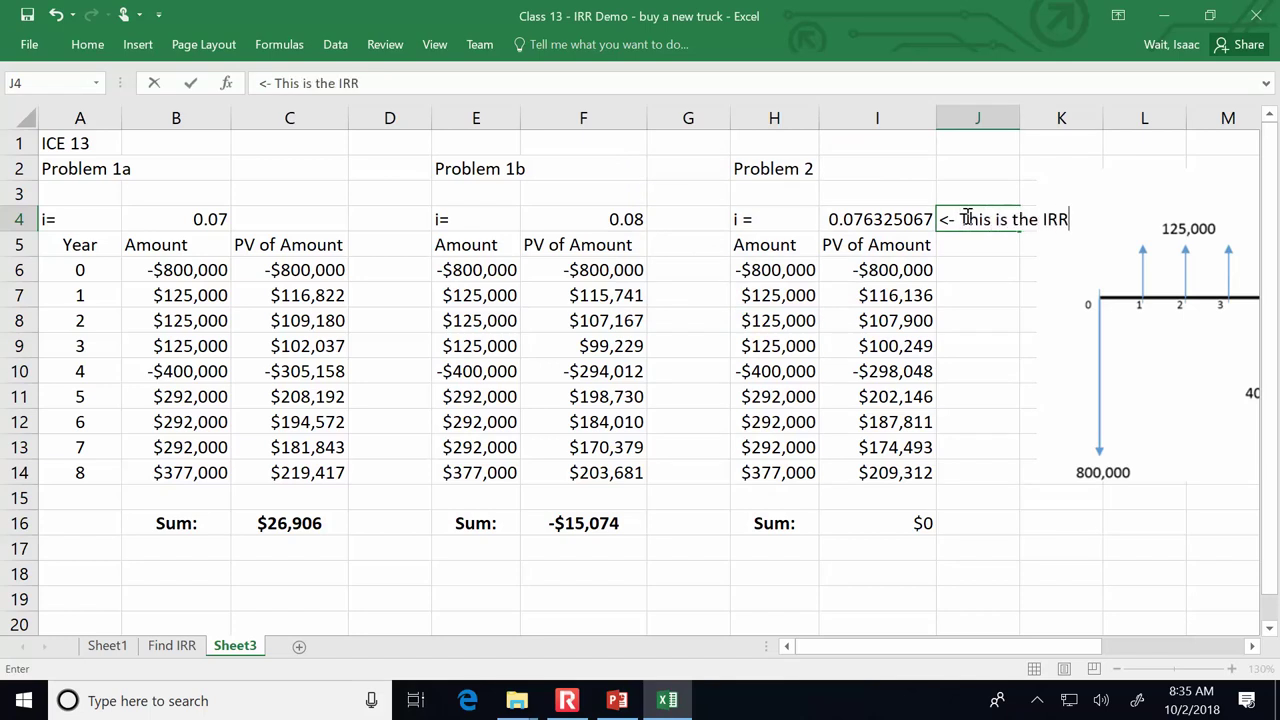
{"action": "key", "text": "Return"}
{"action": "left_click_drag", "start_coordinate": [1074, 206], "coordinate": [1140, 241]}
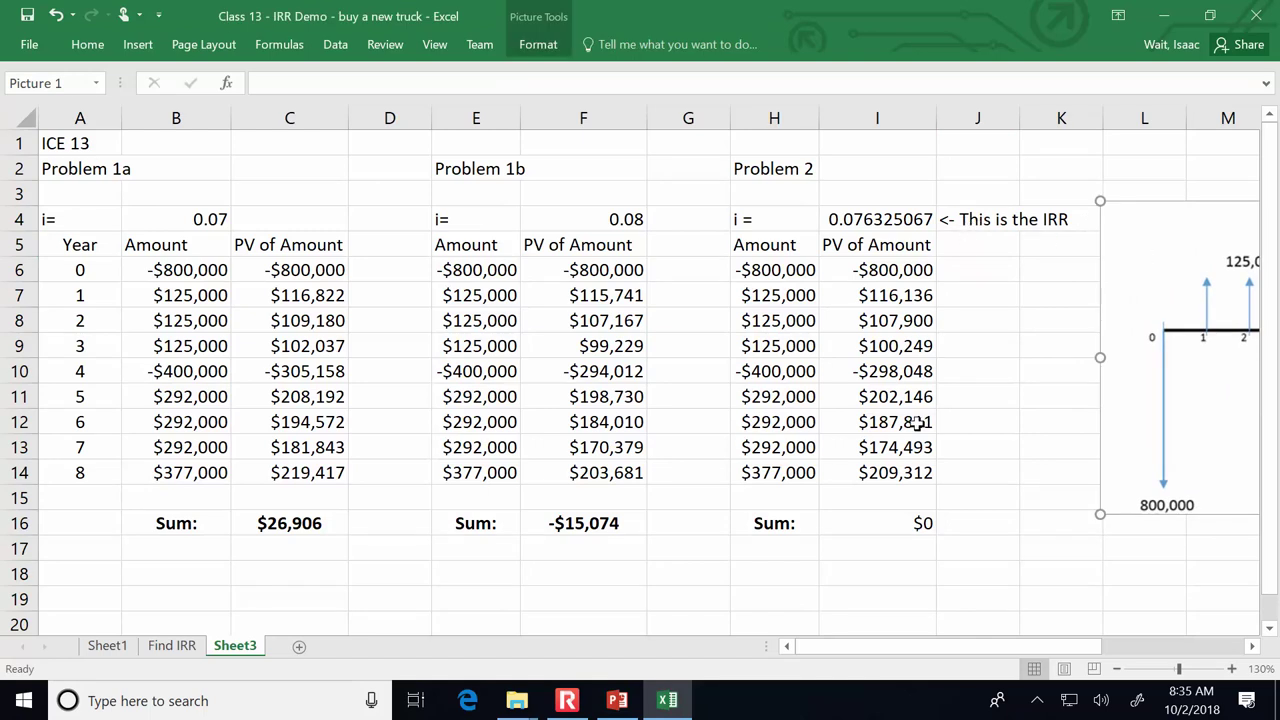
Step: Add the note "<- Since this is zero." in J16 beside the Problem 2 sum
{"action": "left_click", "coordinate": [960, 521]}
{"action": "type", "text": "<"}
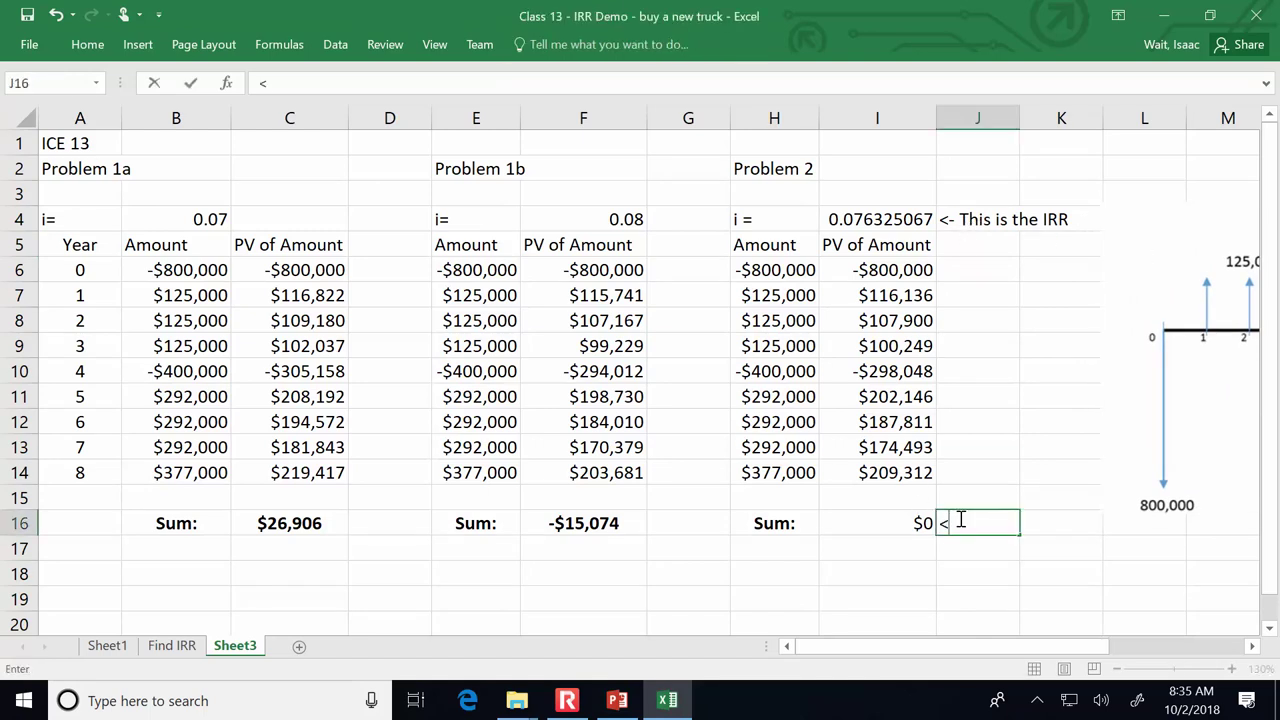
{"action": "type", "text": "- Since this "}
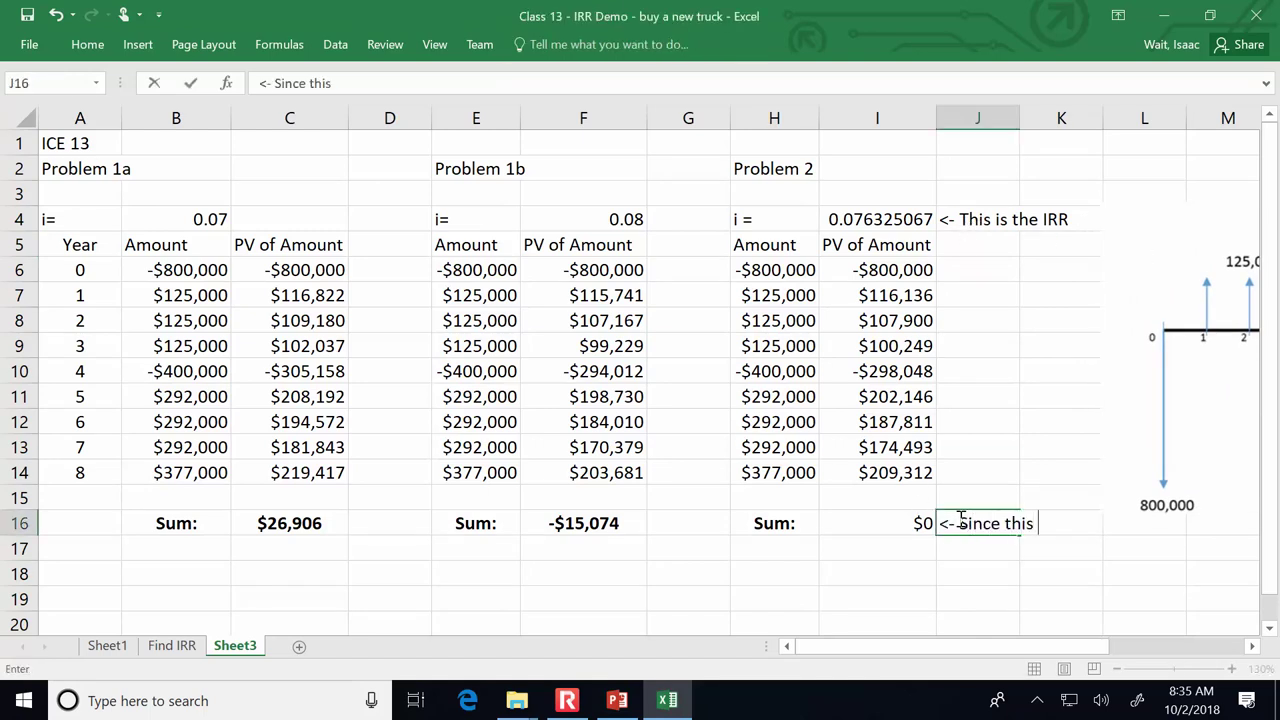
{"action": "type", "text": "is zero."}
{"action": "key", "text": "Return"}
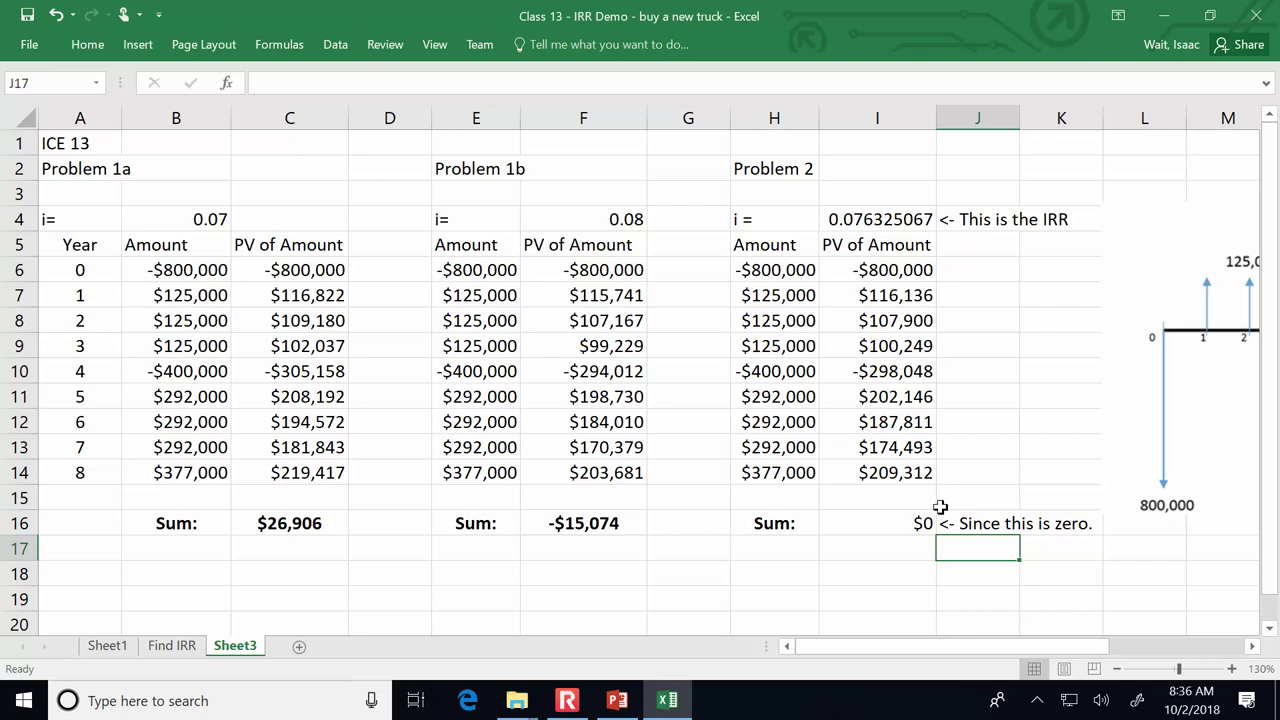
Step: Bring the cash flow diagram over the tables to view it whole, and move it back beside the Problem 2 columns
{"action": "left_click_drag", "start_coordinate": [1169, 426], "coordinate": [477, 428]}
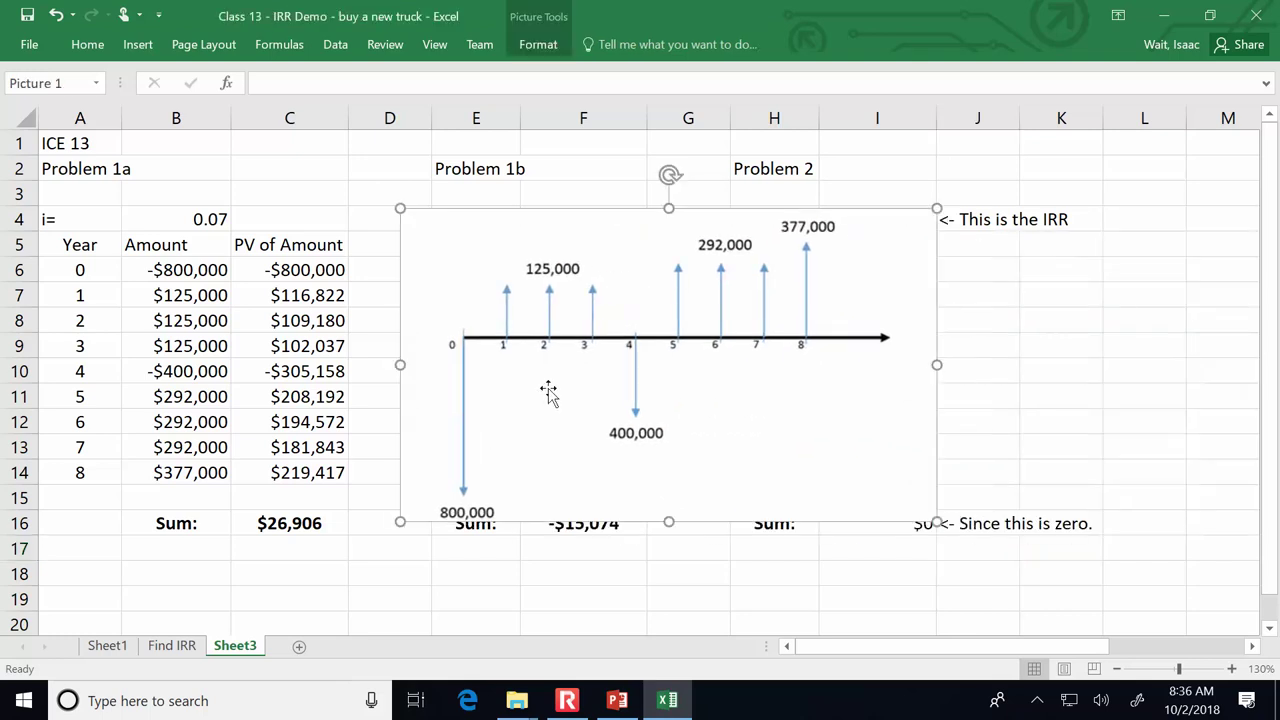
{"action": "left_click_drag", "start_coordinate": [574, 380], "coordinate": [676, 402]}
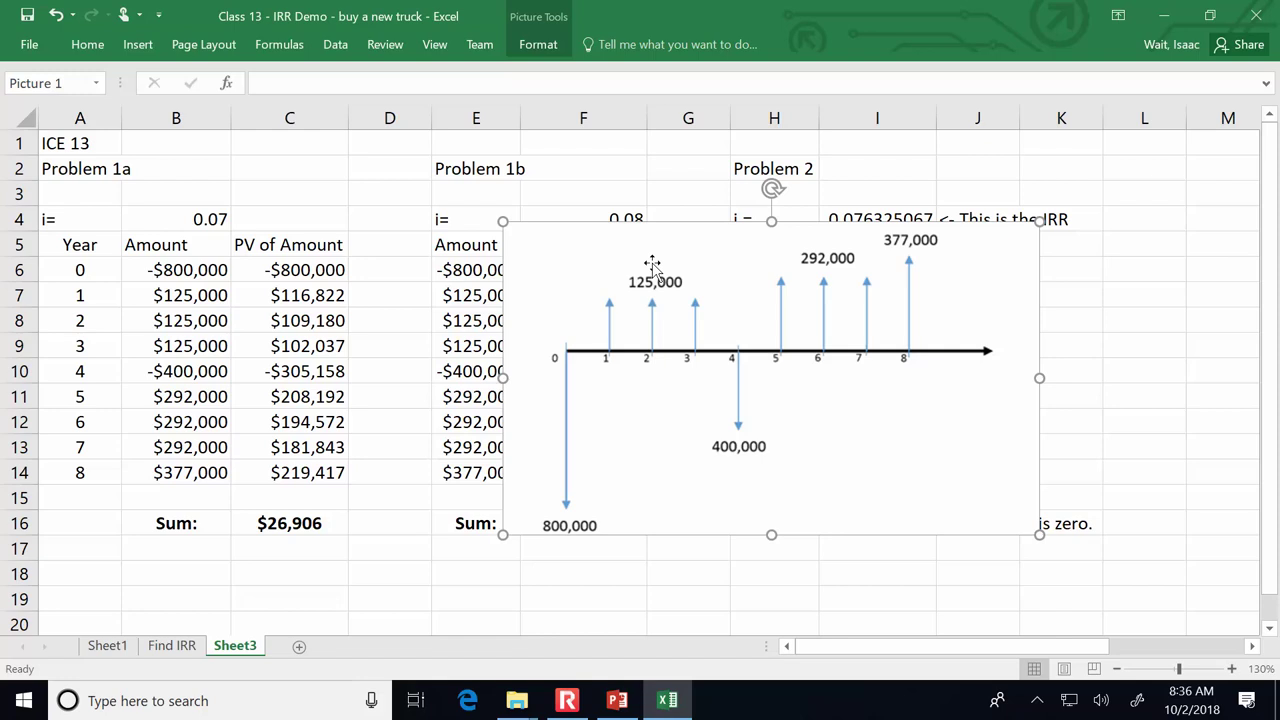
{"action": "left_click_drag", "start_coordinate": [766, 332], "coordinate": [1120, 358]}
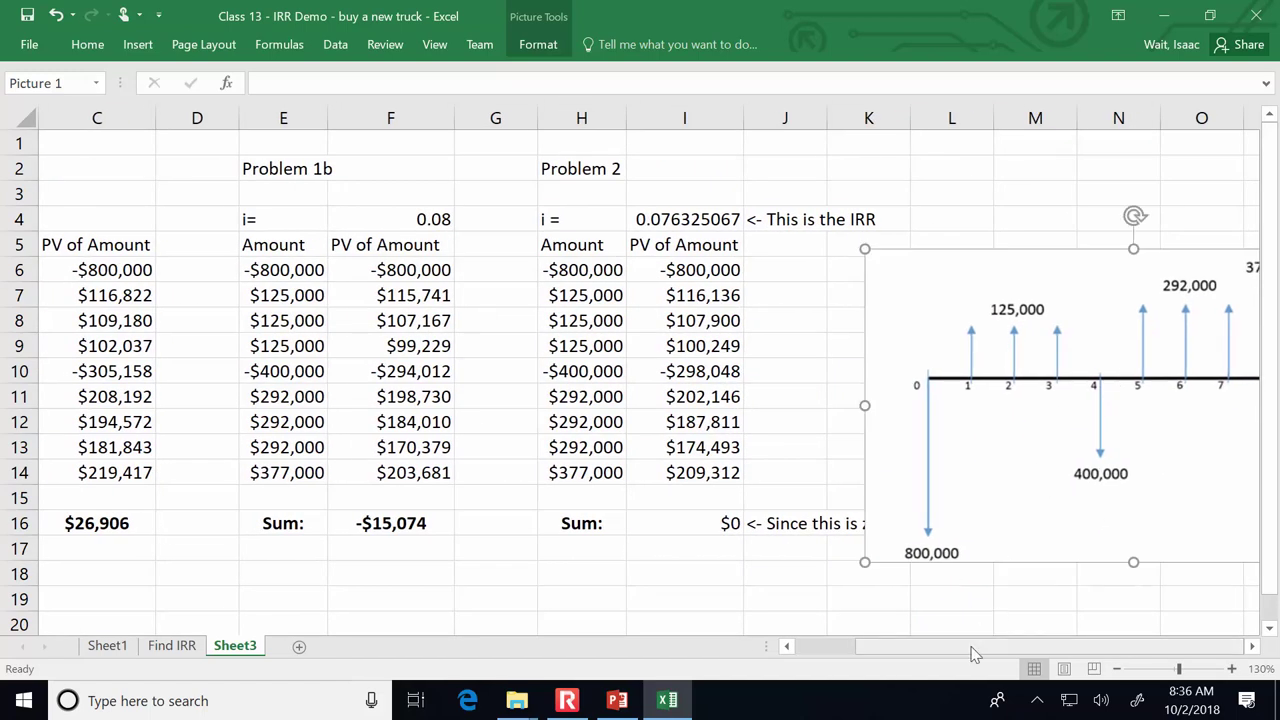
{"action": "left_click_drag", "start_coordinate": [979, 646], "coordinate": [786, 648]}
Step: Compare the interest rates in B4, F4 and I4 with the present worth sums in C16 and F16
{"action": "left_click", "coordinate": [156, 220]}
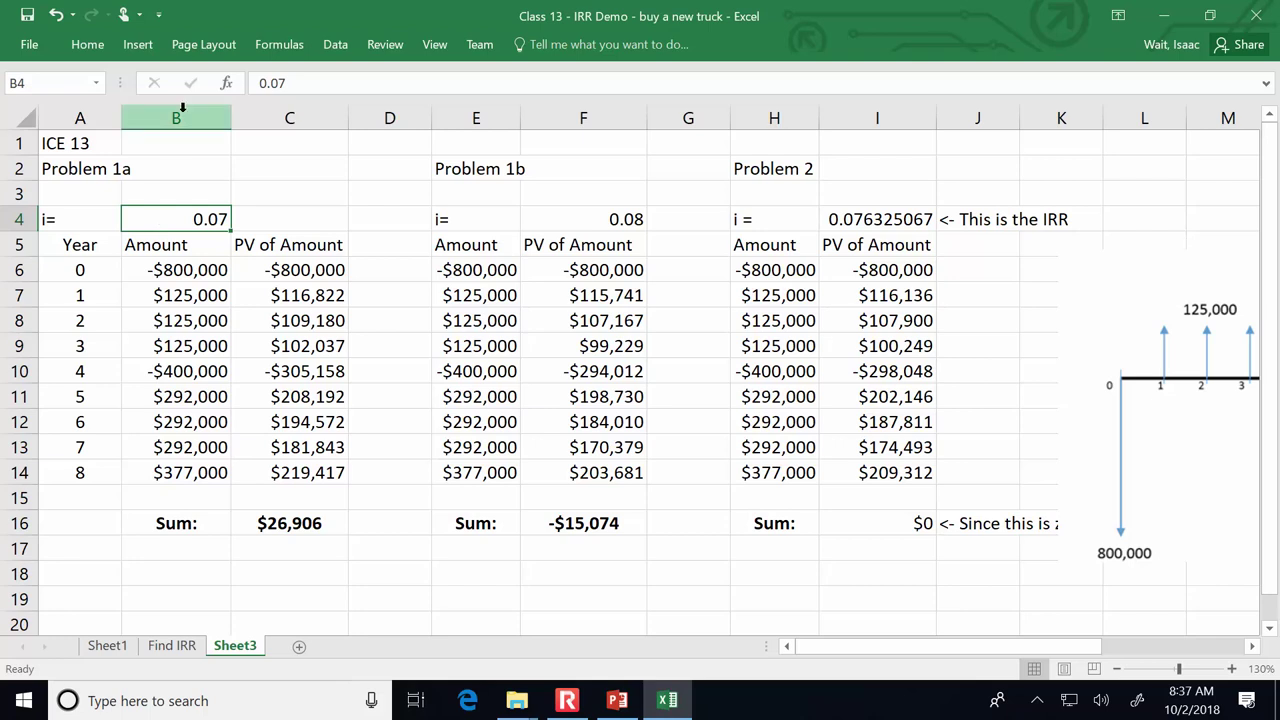
{"action": "left_click_drag", "start_coordinate": [290, 521], "coordinate": [215, 527]}
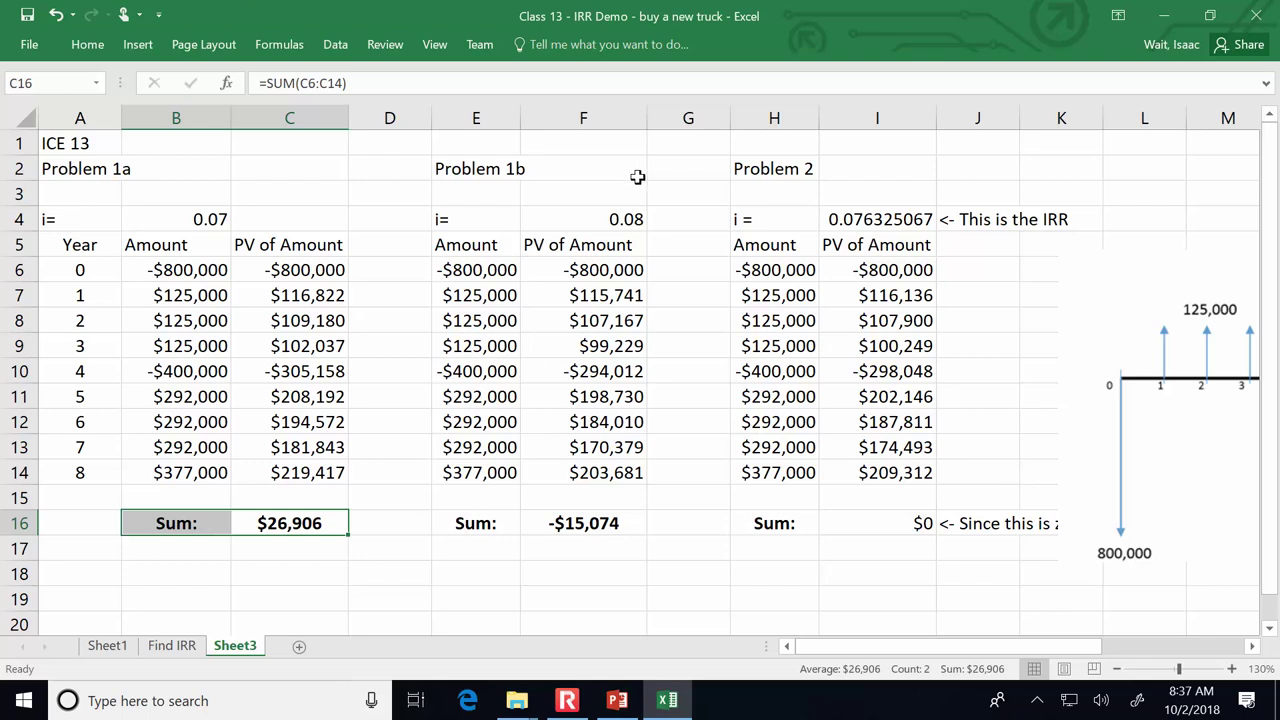
{"action": "left_click", "coordinate": [638, 212]}
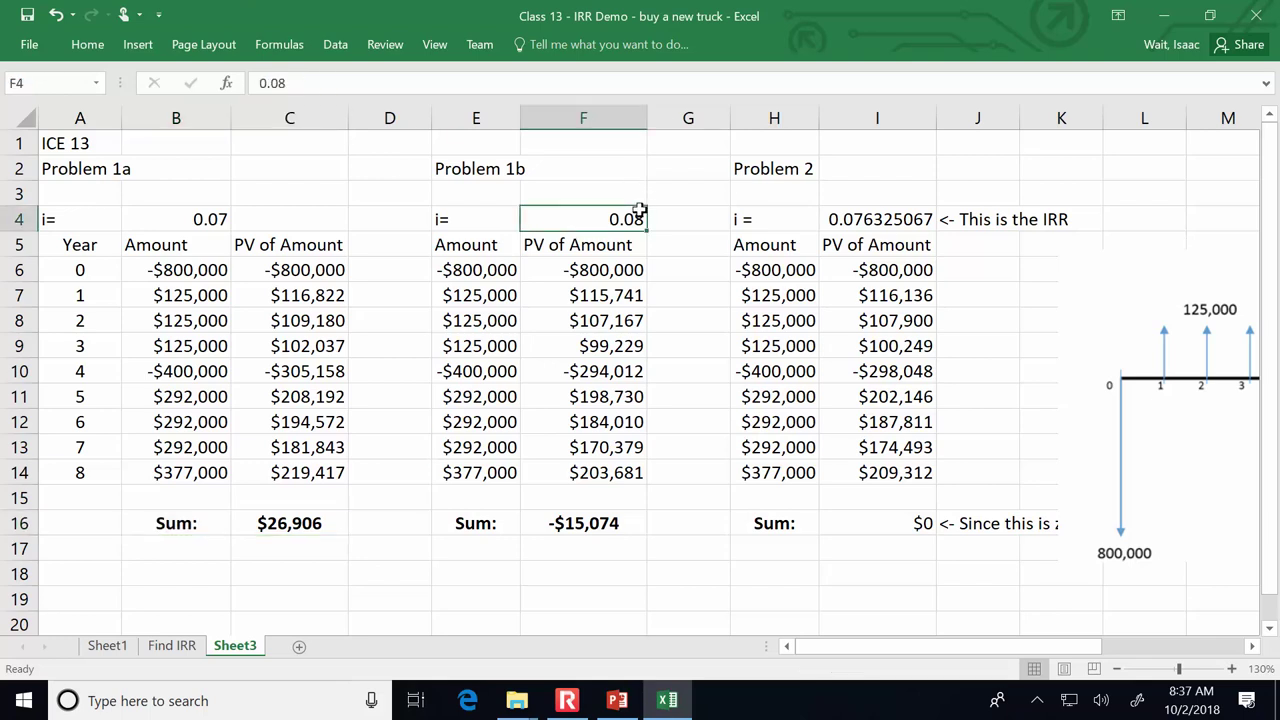
{"action": "left_click", "coordinate": [620, 521]}
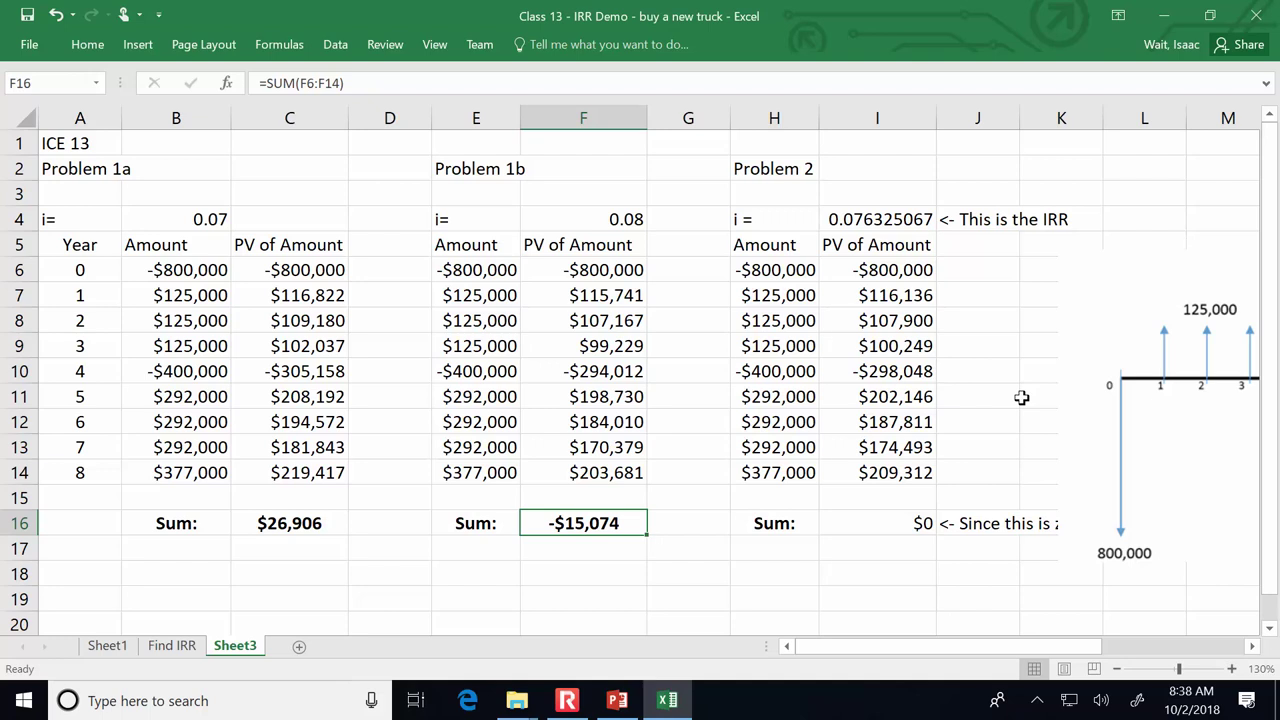
{"action": "left_click", "coordinate": [897, 219]}
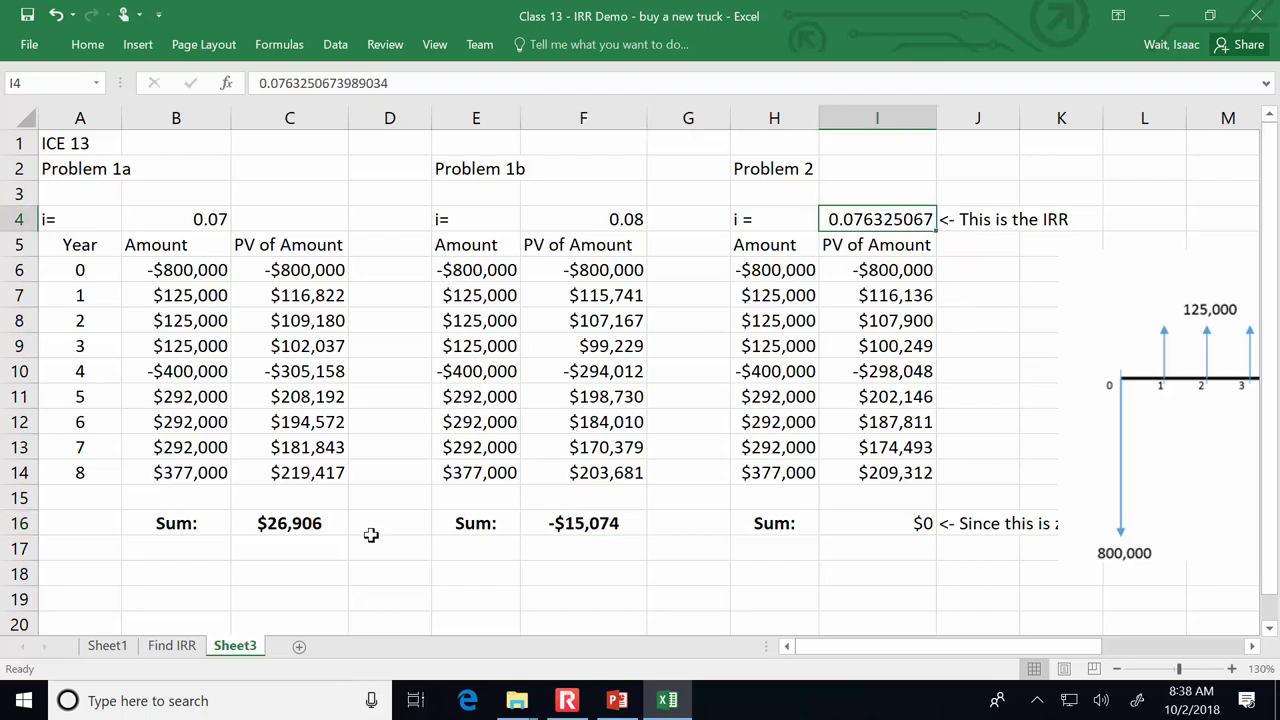
{"action": "left_click", "coordinate": [265, 516]}
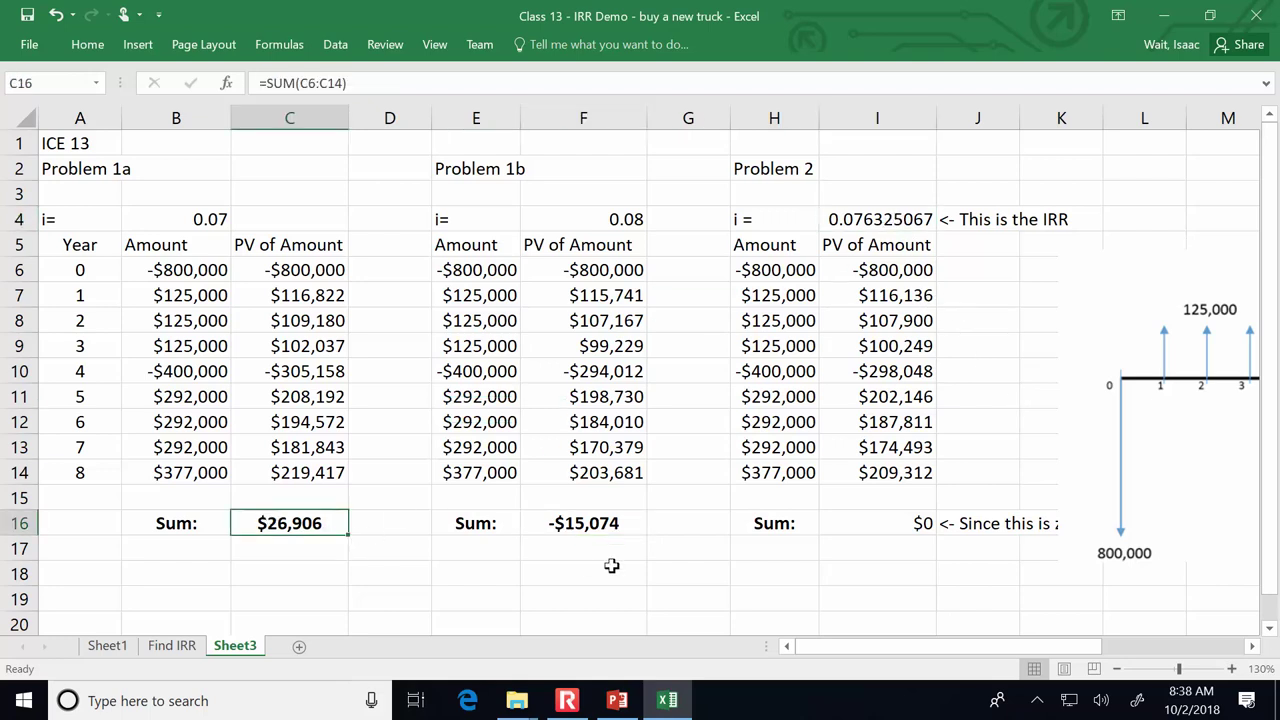
{"action": "left_click", "coordinate": [603, 525]}
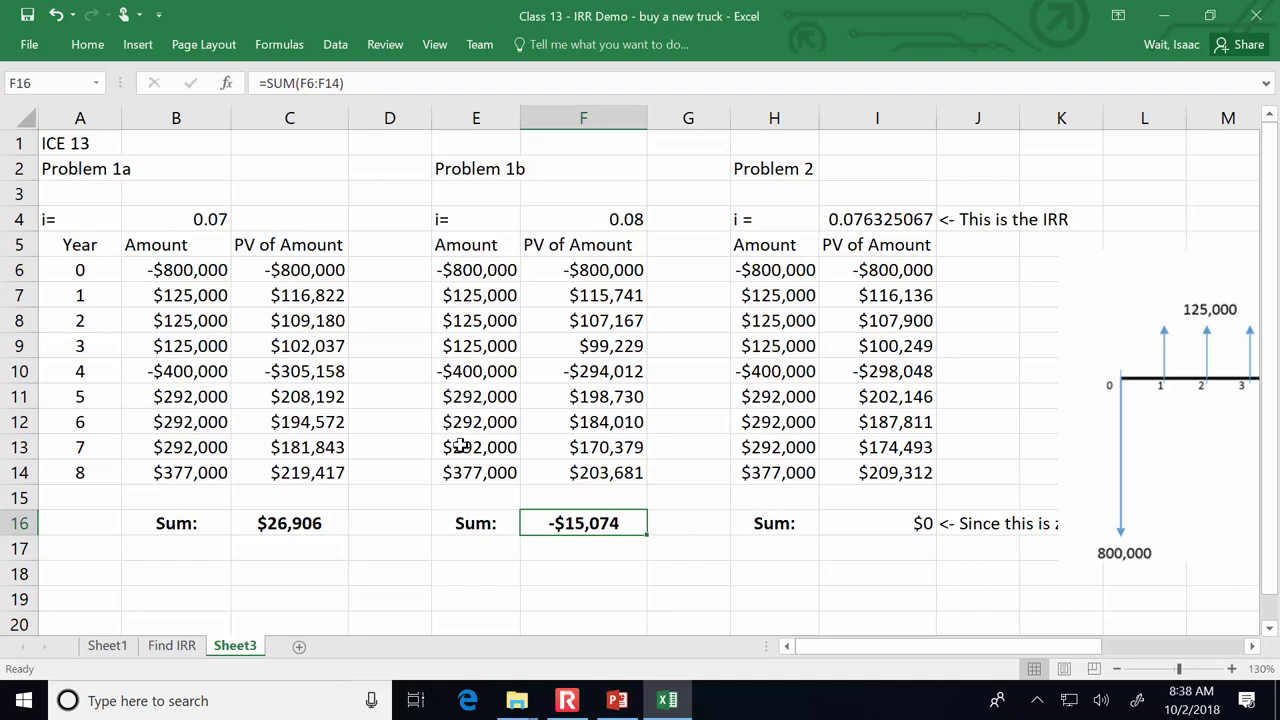
Step: Switch to PowerPoint to review the "The IRR Method" slide, and return to Excel to examine the Problem 2 sum in I16
{"action": "left_click", "coordinate": [617, 700]}
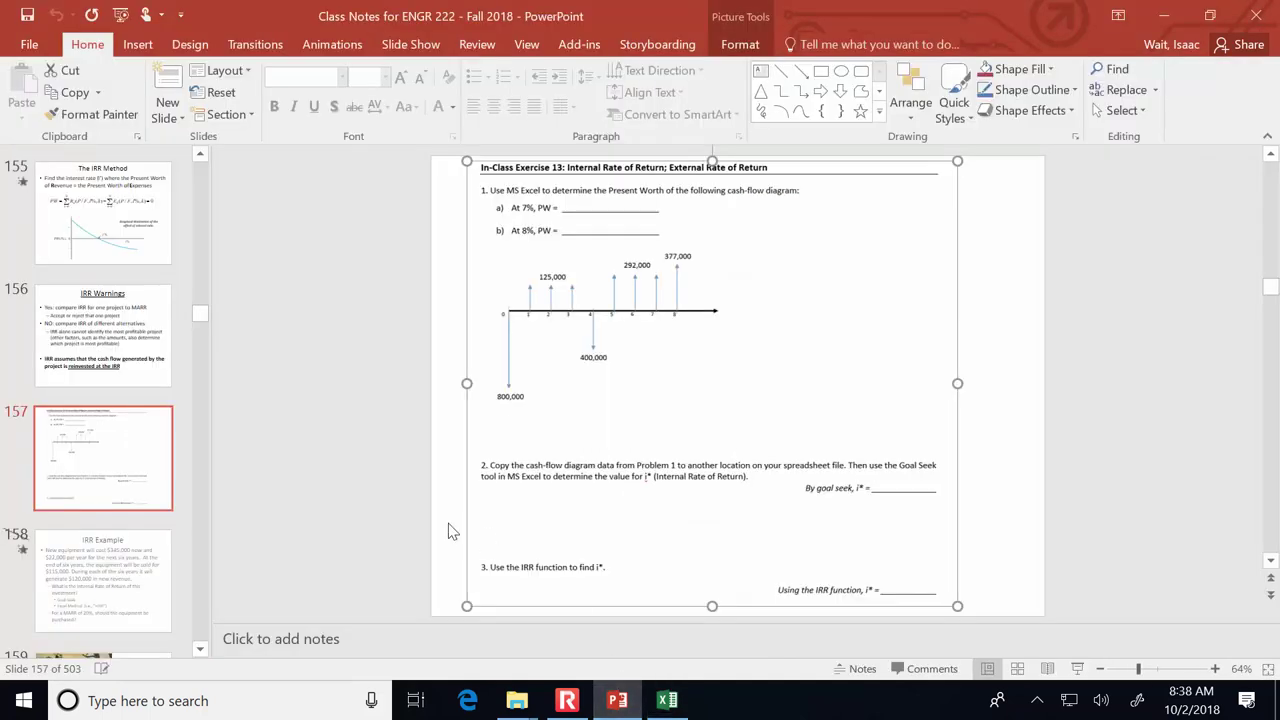
{"action": "scroll", "coordinate": [160, 420], "scroll_direction": "up", "scroll_amount": 2}
{"action": "left_click", "coordinate": [160, 420]}
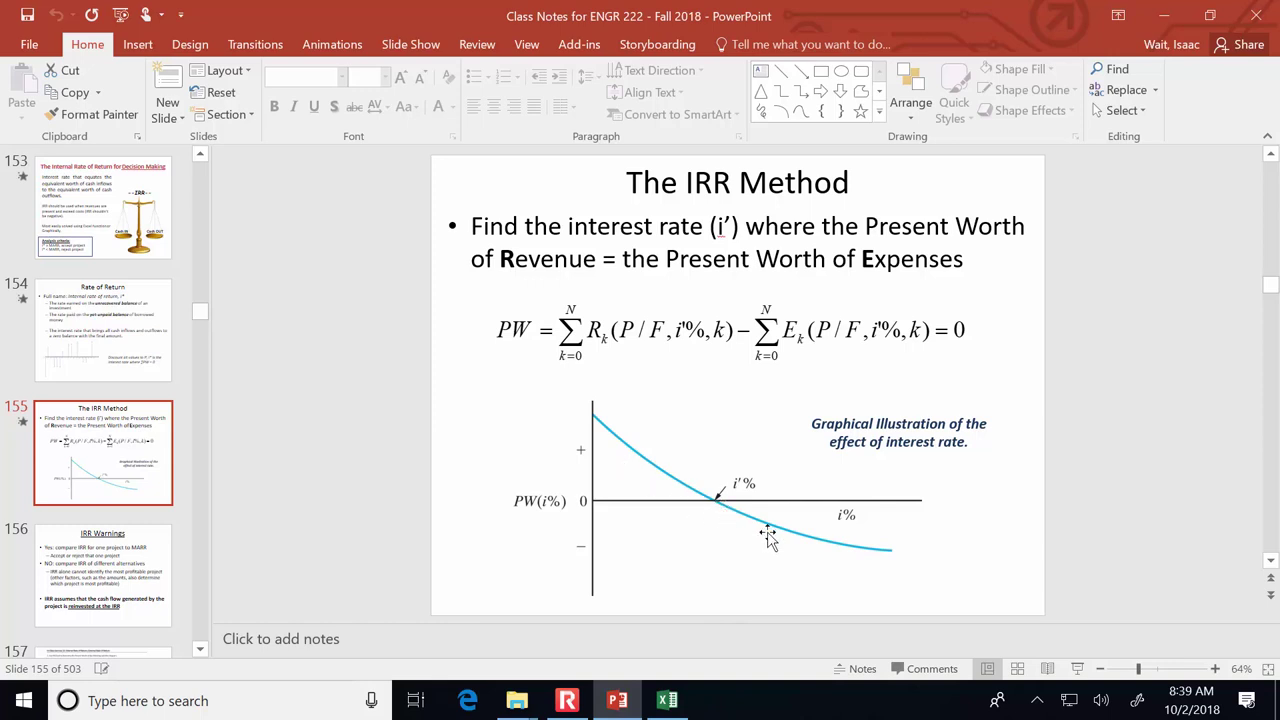
{"action": "left_click", "coordinate": [668, 700]}
{"action": "left_click", "coordinate": [862, 520]}
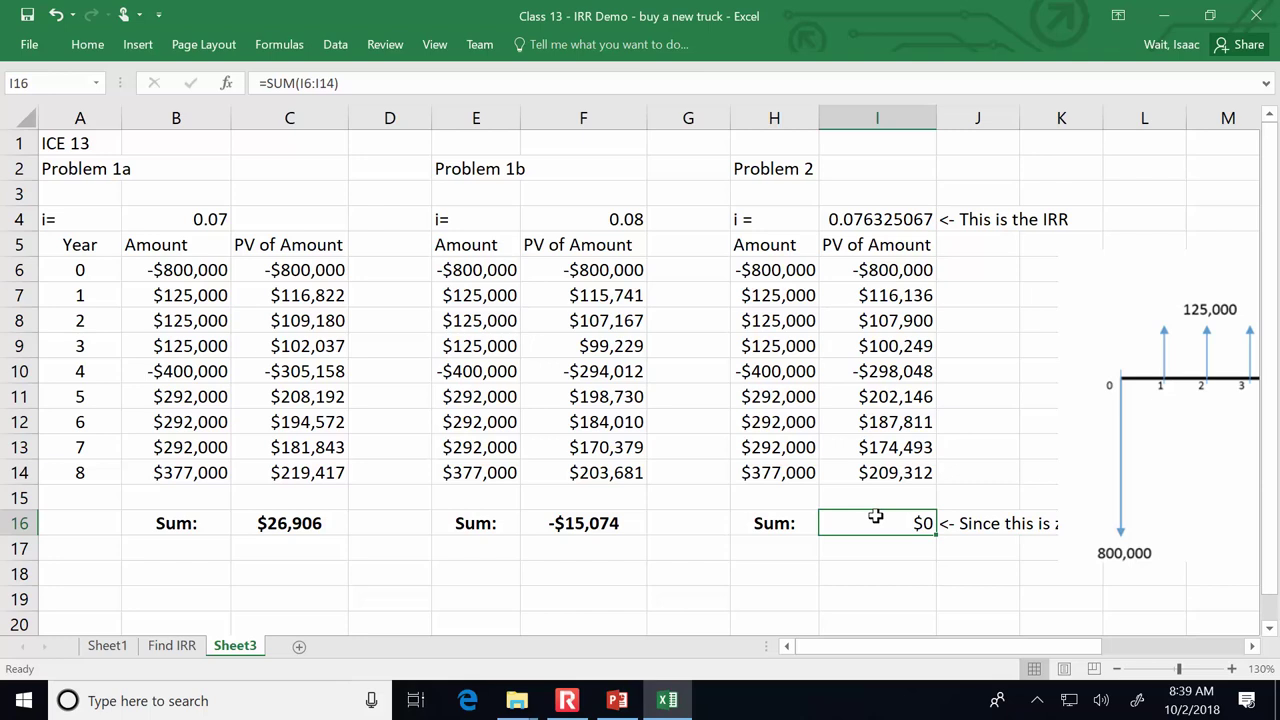
Step: Move the cash flow diagram over the Problem 2 table to review the cash flows alongside the IRR in I4
{"action": "left_click_drag", "start_coordinate": [1140, 451], "coordinate": [621, 434]}
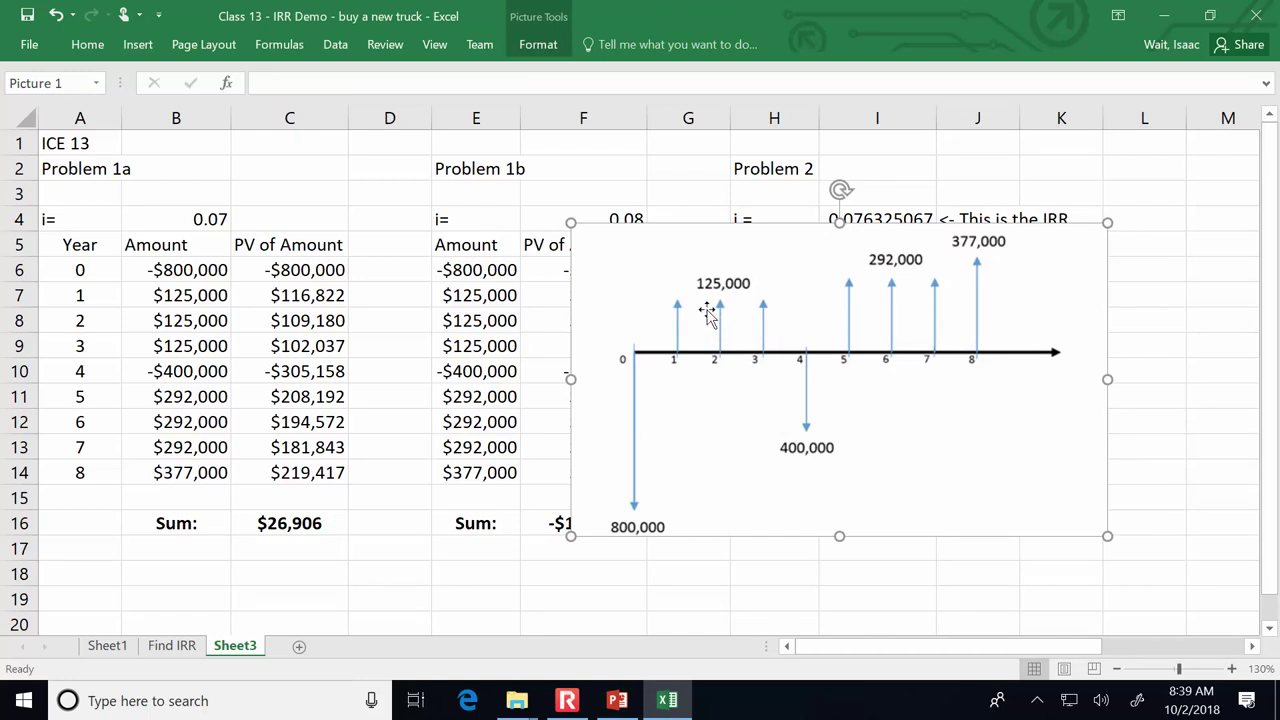
{"action": "left_click_drag", "start_coordinate": [728, 313], "coordinate": [744, 345]}
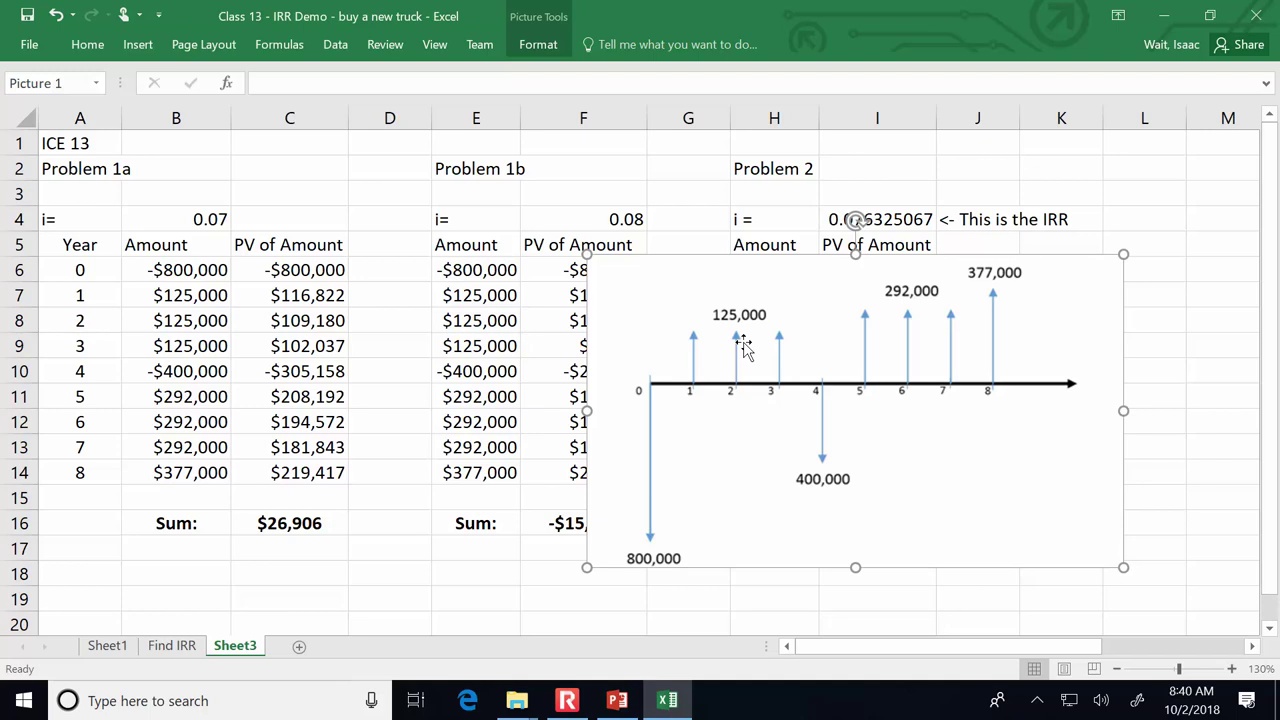
{"action": "left_click_drag", "start_coordinate": [743, 343], "coordinate": [873, 361]}
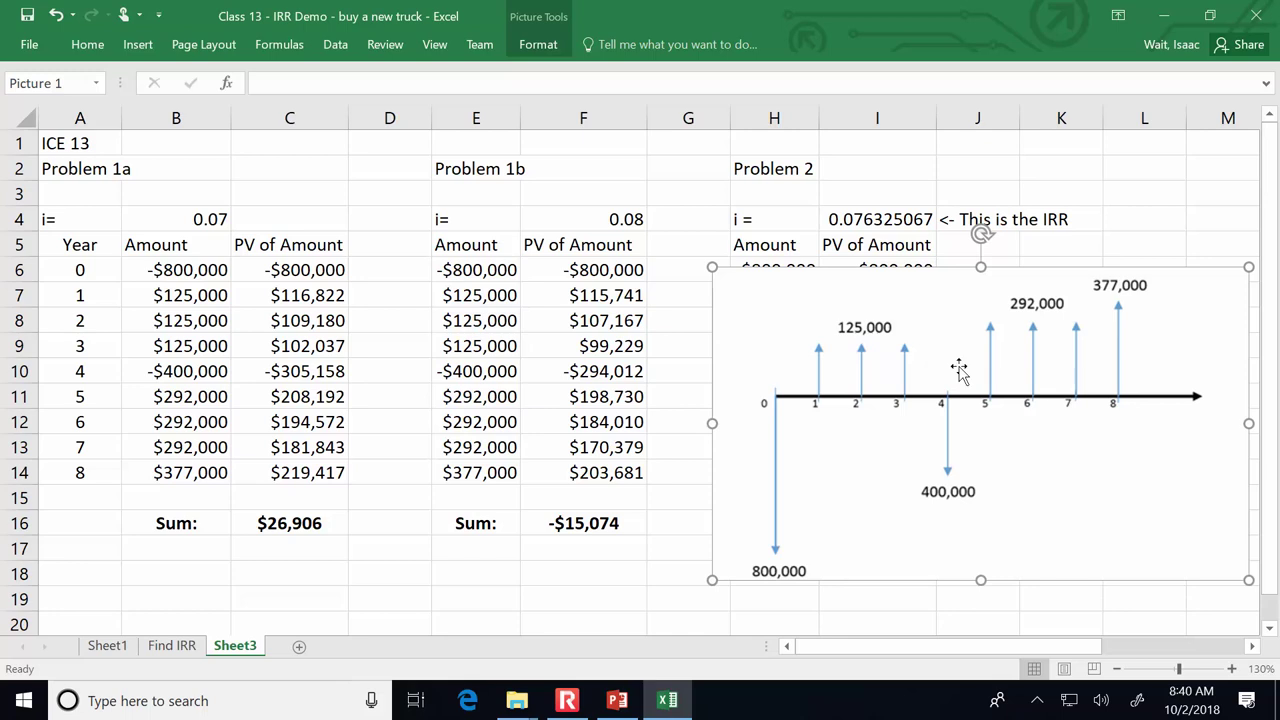
{"action": "left_click", "coordinate": [884, 218]}
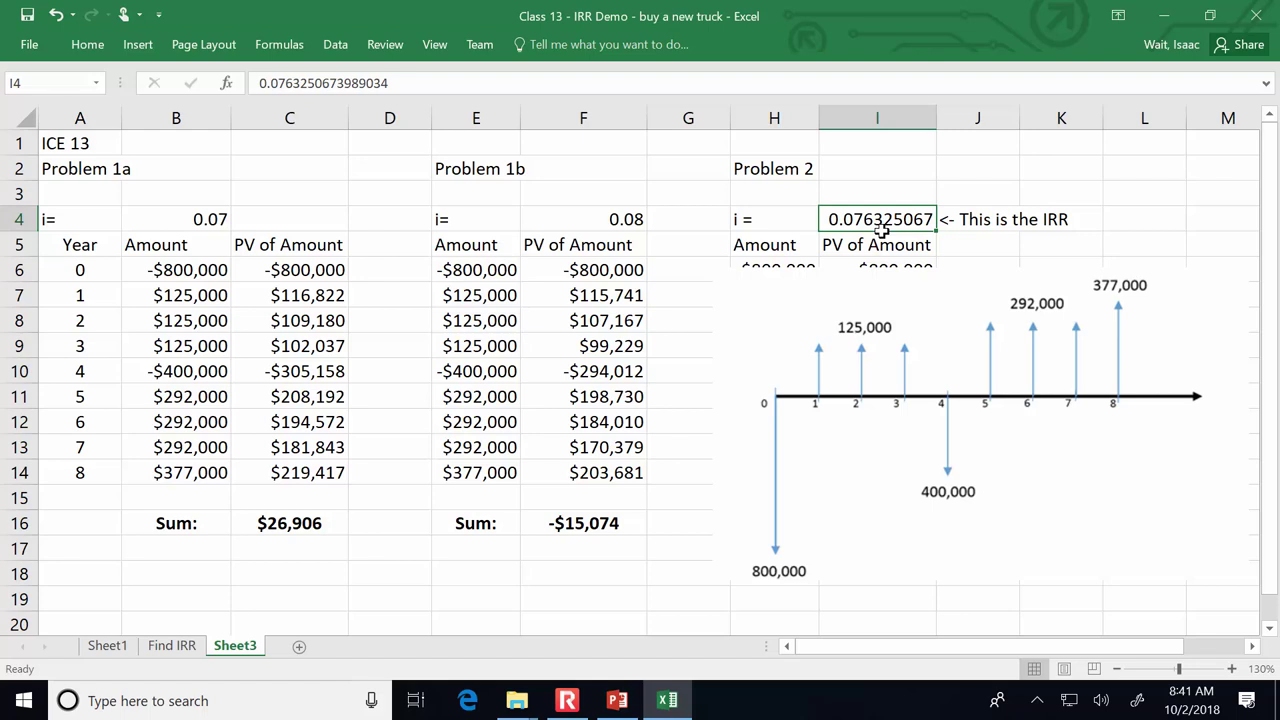
{"action": "mouse_move", "coordinate": [1001, 375]}
{"action": "left_mouse_down"}
{"action": "mouse_move", "coordinate": [1234, 394]}
{"action": "mouse_move", "coordinate": [986, 380]}
{"action": "left_mouse_up"}
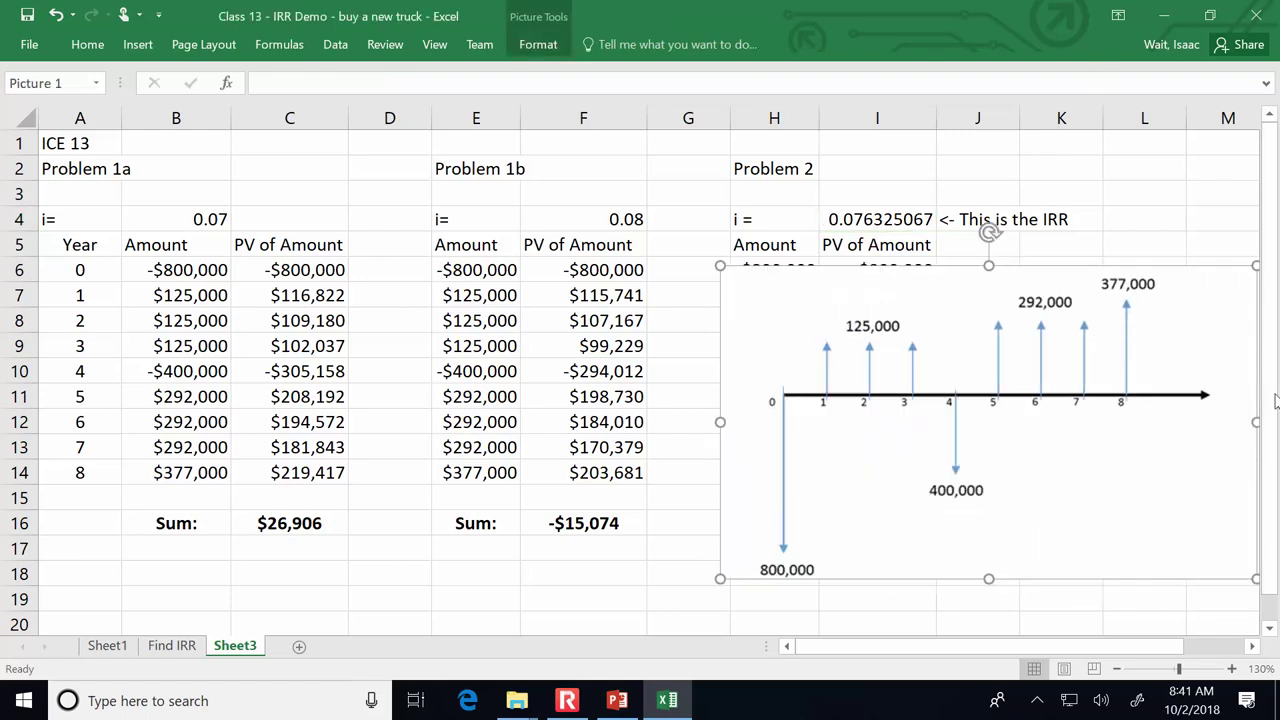
{"action": "left_click", "coordinate": [862, 214]}
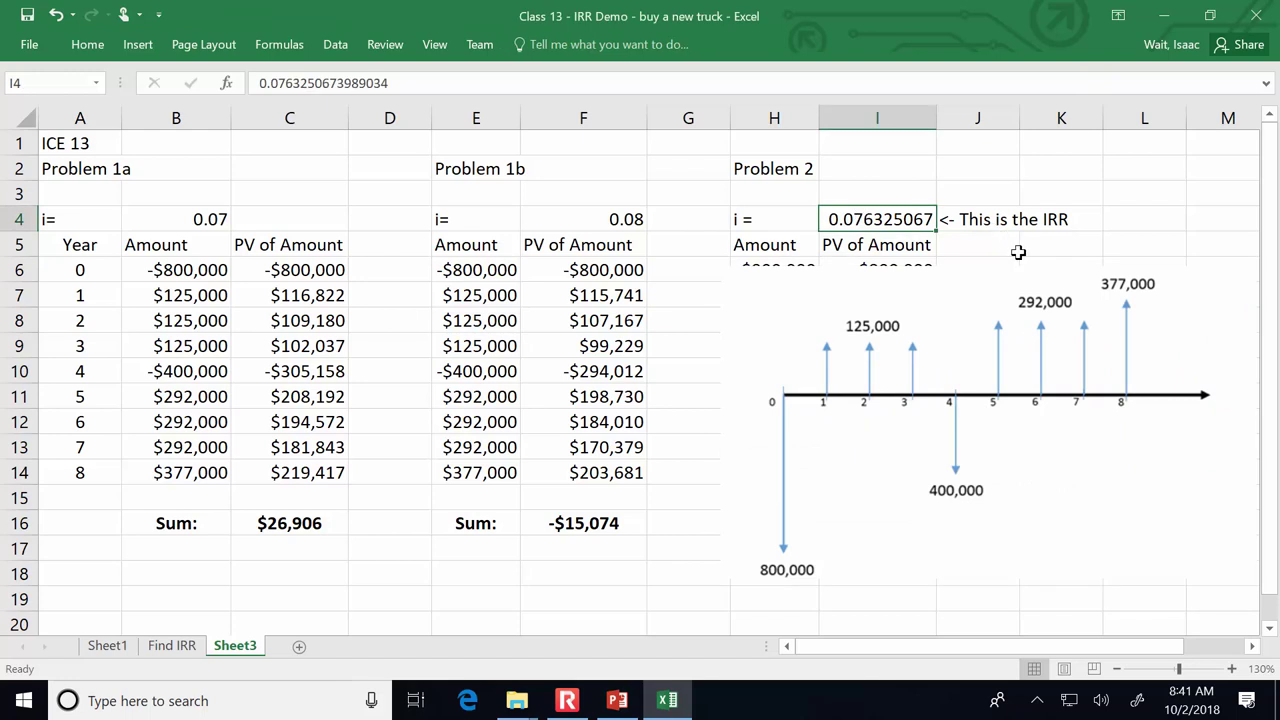
Step: Delete the cash flow diagram picture from Sheet3
{"action": "left_click", "coordinate": [960, 350]}
{"action": "key", "text": "Delete"}
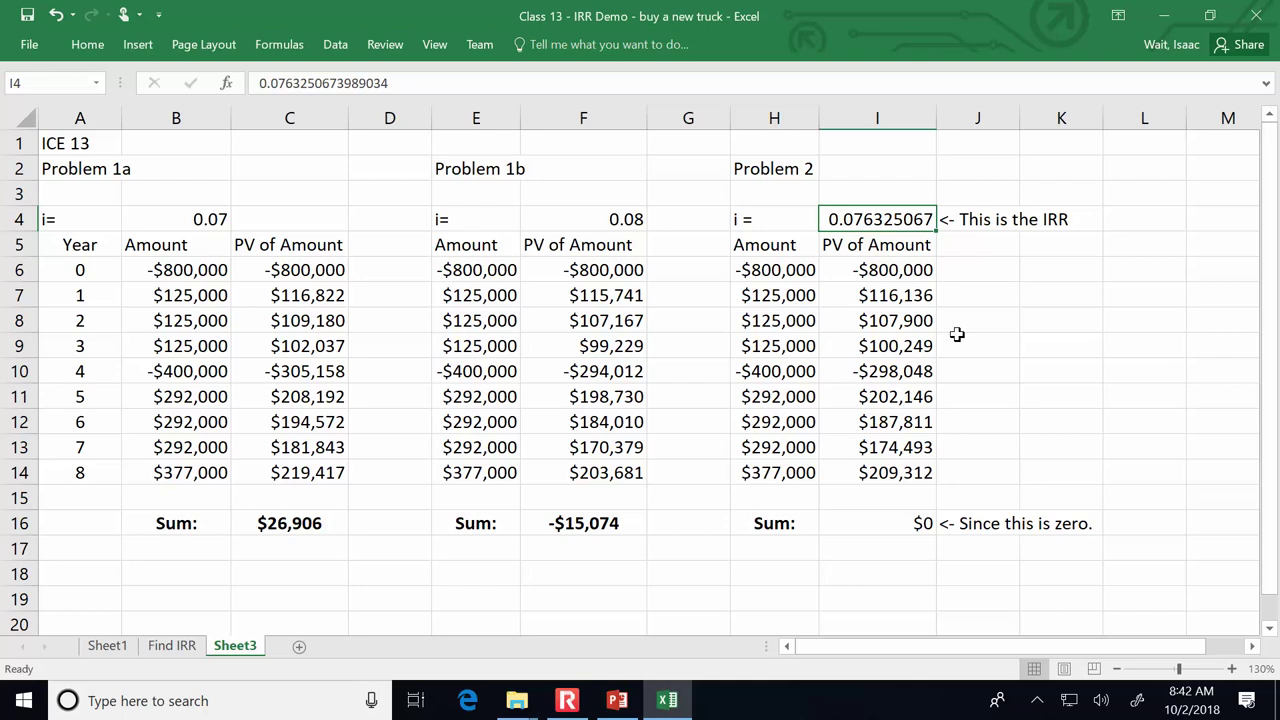
Step: Switch to PowerPoint to check the class notes slides after "The IRR Method", and return to the Excel worksheet
{"action": "left_click", "coordinate": [617, 700]}
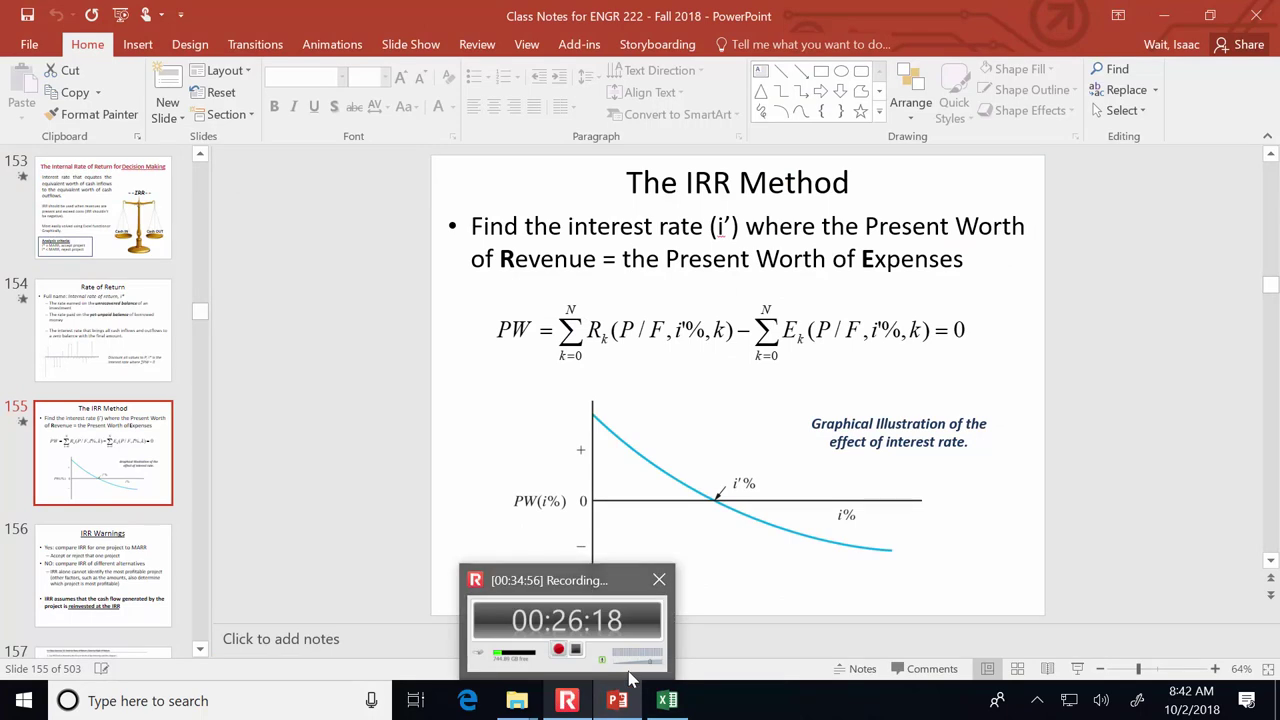
{"action": "left_click", "coordinate": [667, 702]}
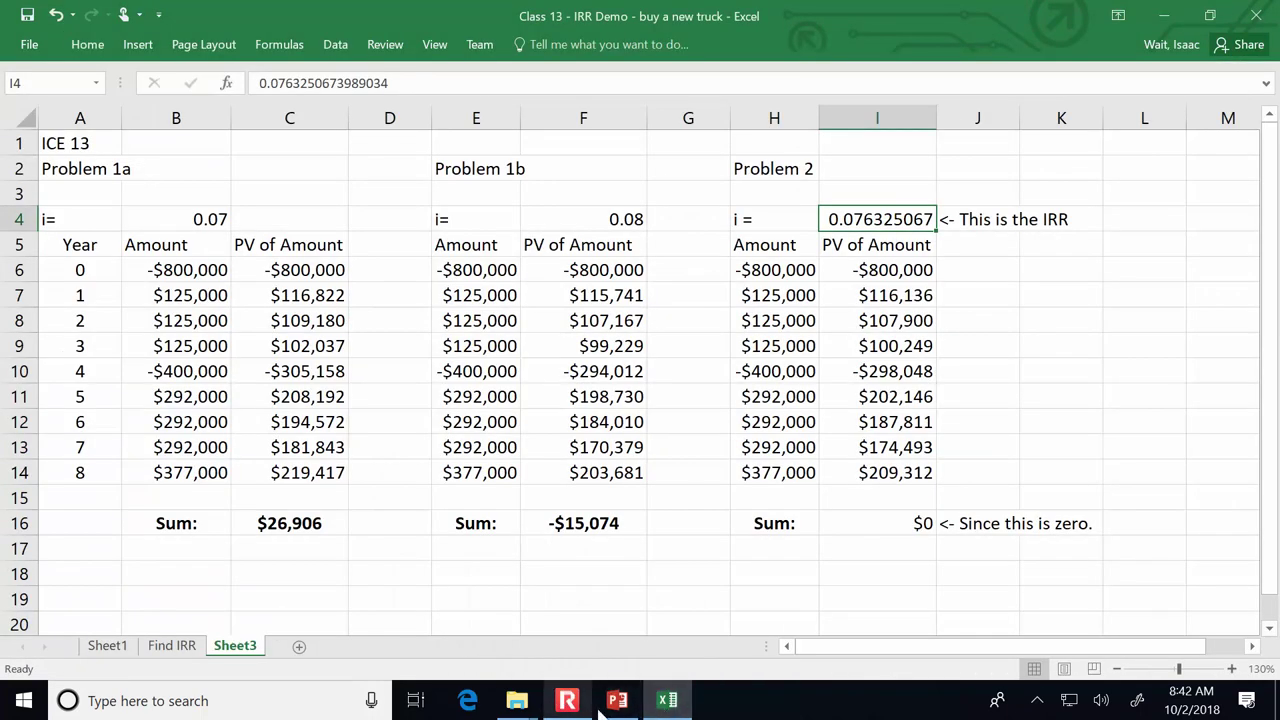
{"action": "left_click", "coordinate": [615, 702]}
{"action": "scroll", "coordinate": [57, 512], "scroll_direction": "down", "scroll_amount": 1}
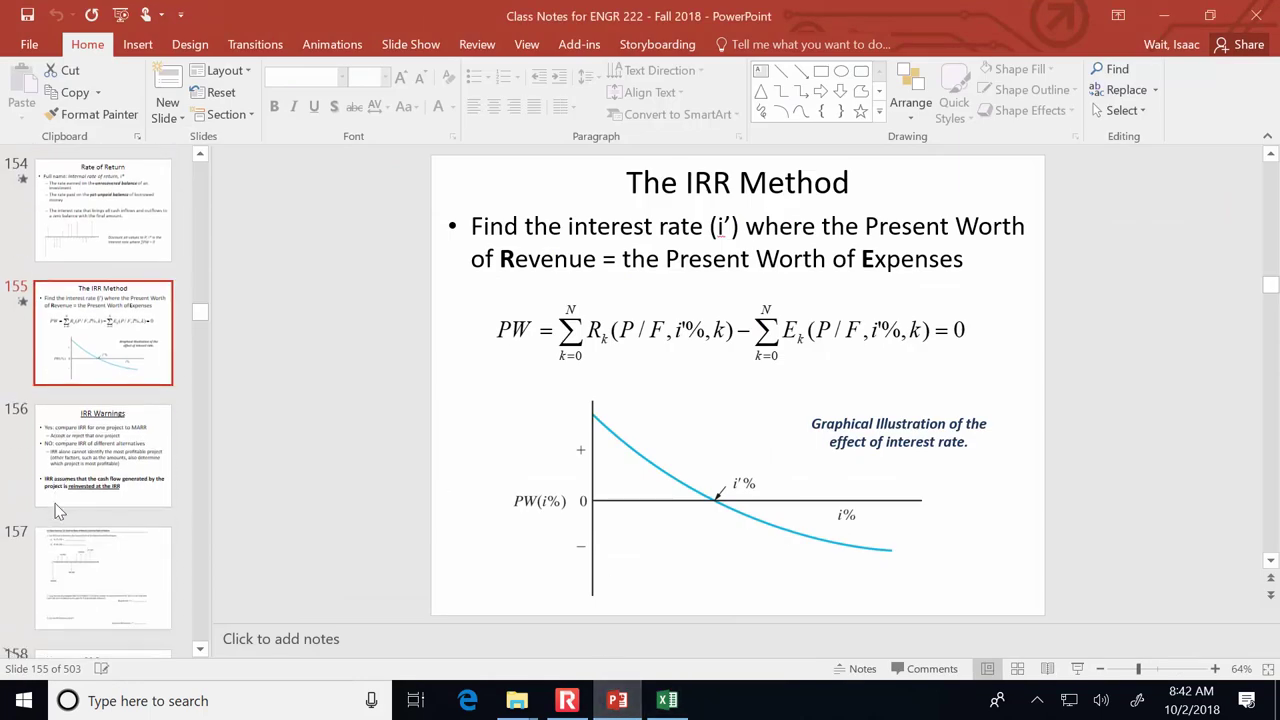
{"action": "scroll", "coordinate": [57, 512], "scroll_direction": "down", "scroll_amount": 3}
{"action": "left_click", "coordinate": [103, 420]}
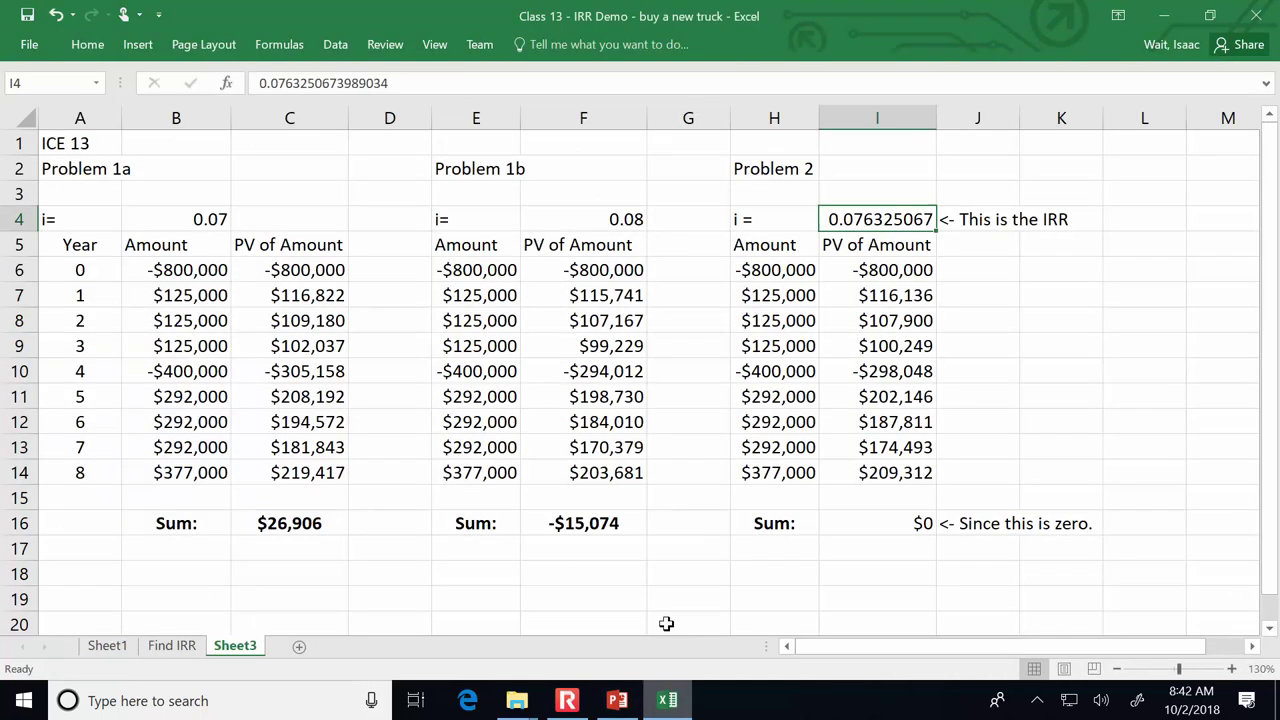
{"action": "left_click", "coordinate": [667, 700]}
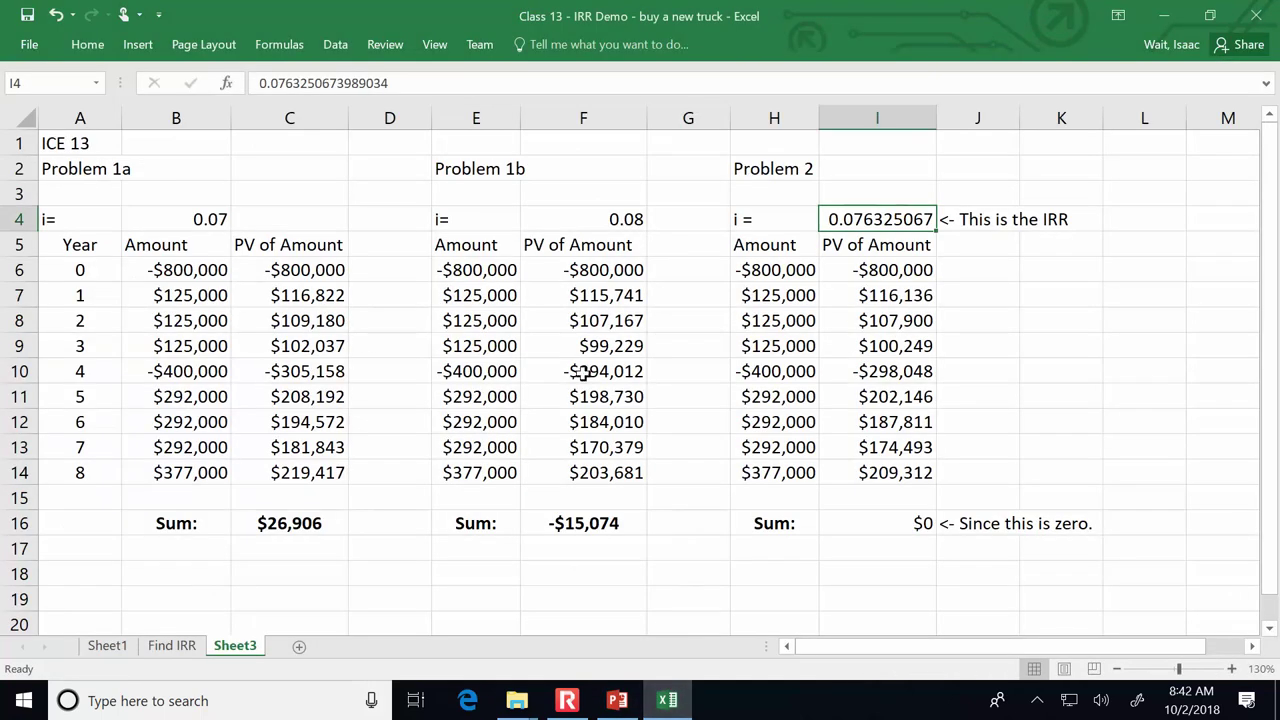
Step: Add the label "The IRR function..." in G19 and right-align it
{"action": "left_click", "coordinate": [686, 592]}
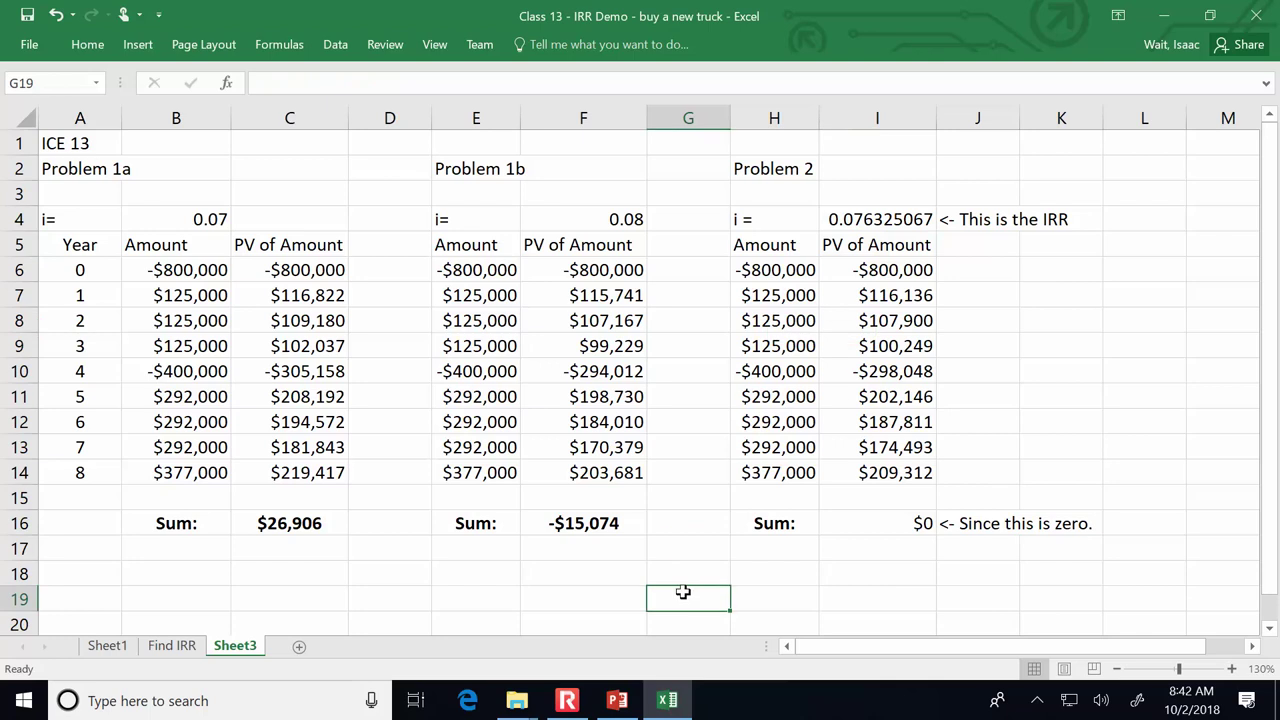
{"action": "type", "text": "TH"}
{"action": "key", "text": "BackSpace"}
{"action": "type", "text": "he IRR function..."}
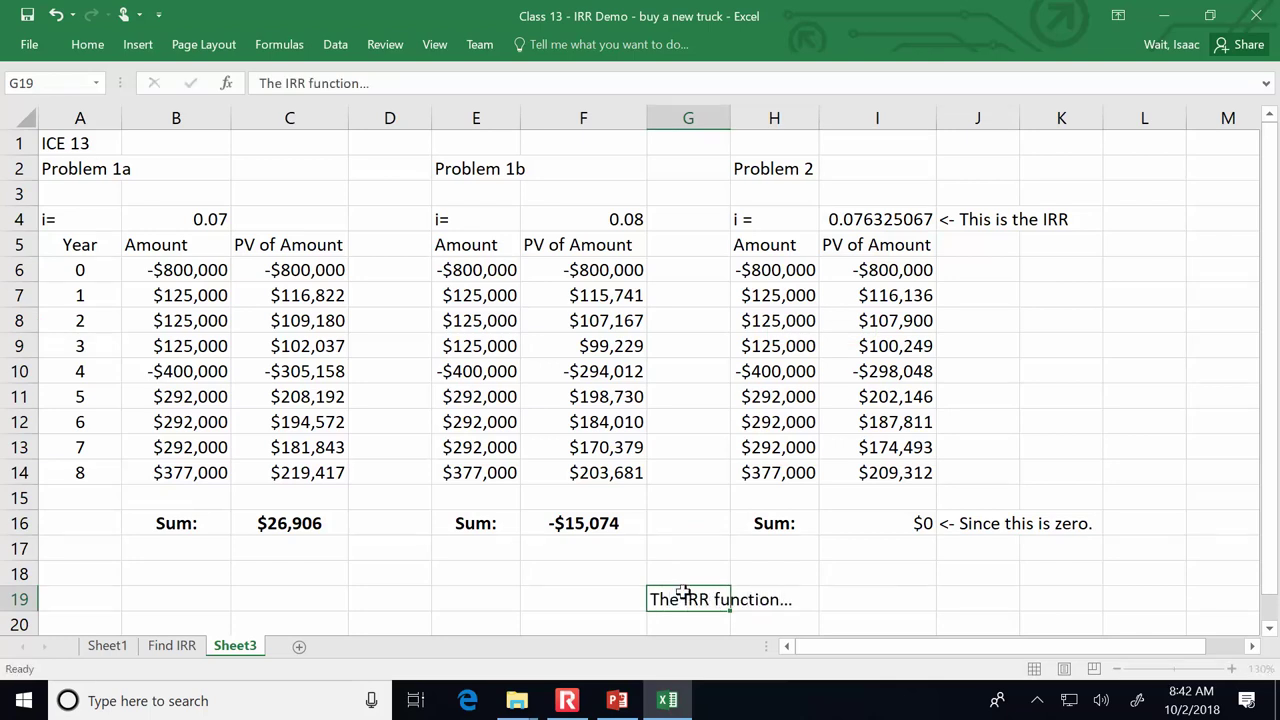
{"action": "key", "text": "Return"}
{"action": "left_click", "coordinate": [687, 568]}
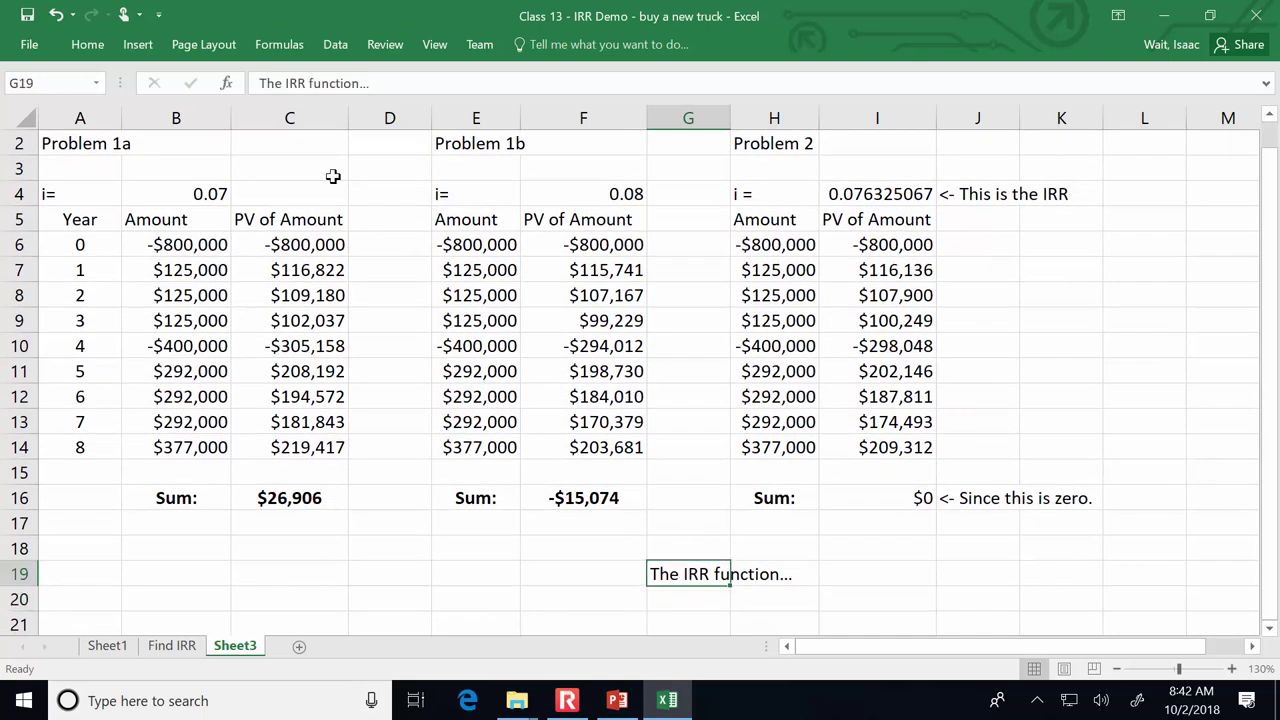
{"action": "left_click", "coordinate": [87, 44]}
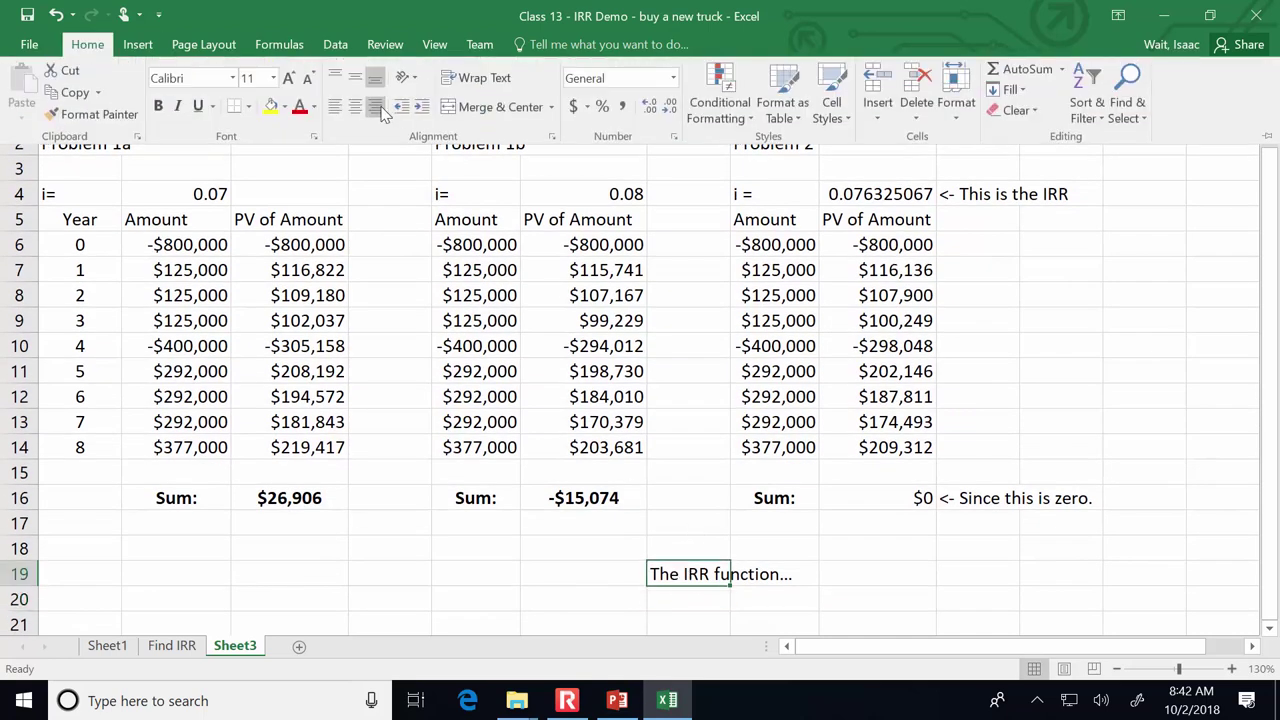
{"action": "left_click", "coordinate": [377, 107]}
Step: Calculate the internal rate of return in H19 with =IRR(H6:H14)
{"action": "left_click", "coordinate": [777, 569]}
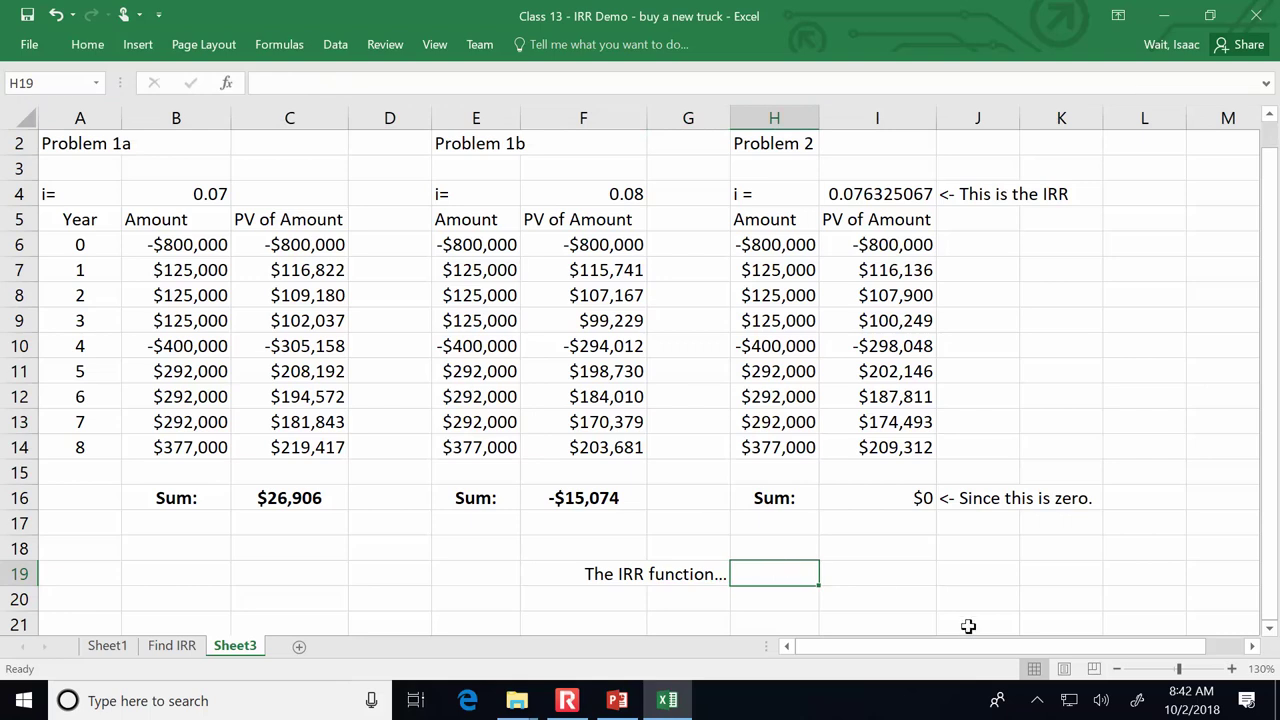
{"action": "type", "text": "="}
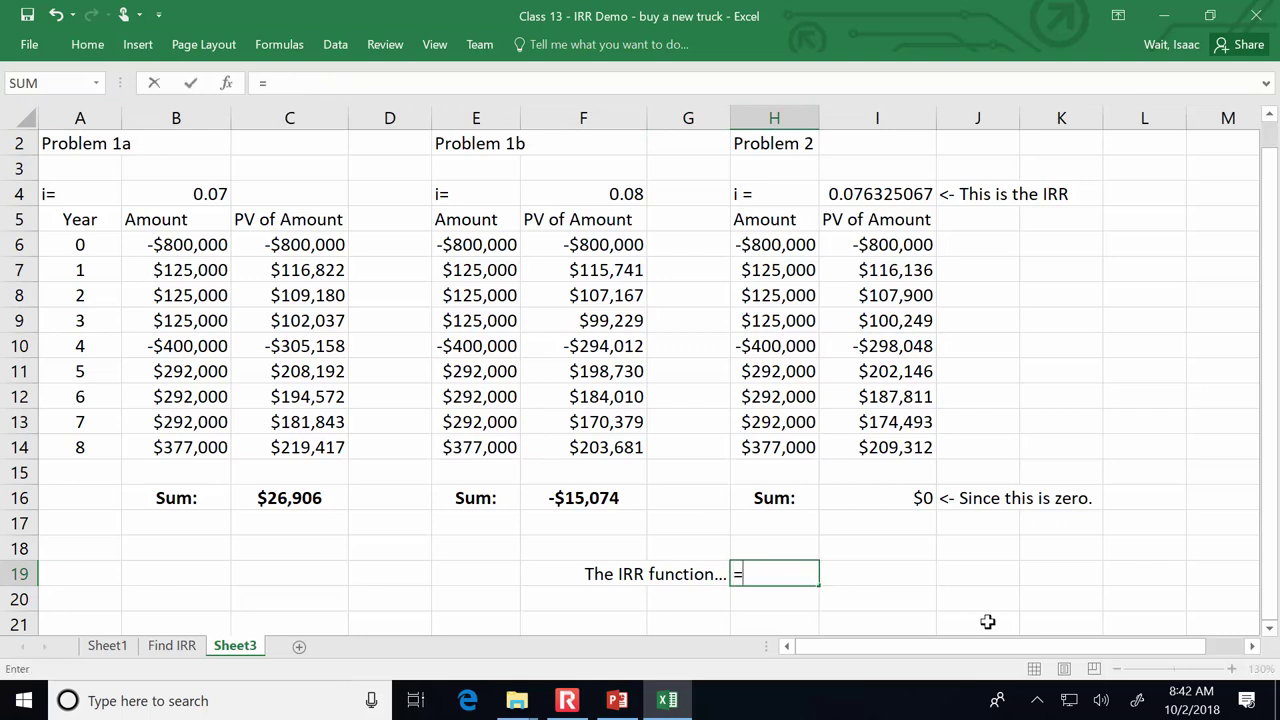
{"action": "type", "text": "IRR"}
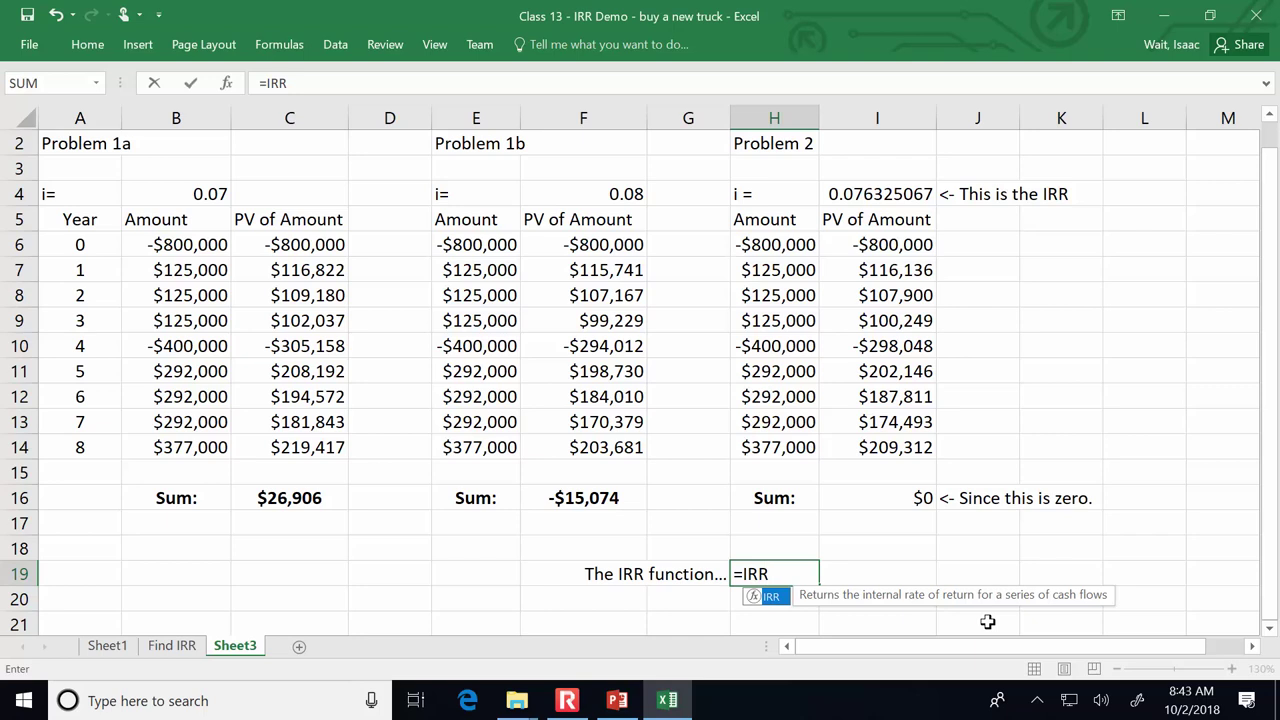
{"action": "type", "text": "("}
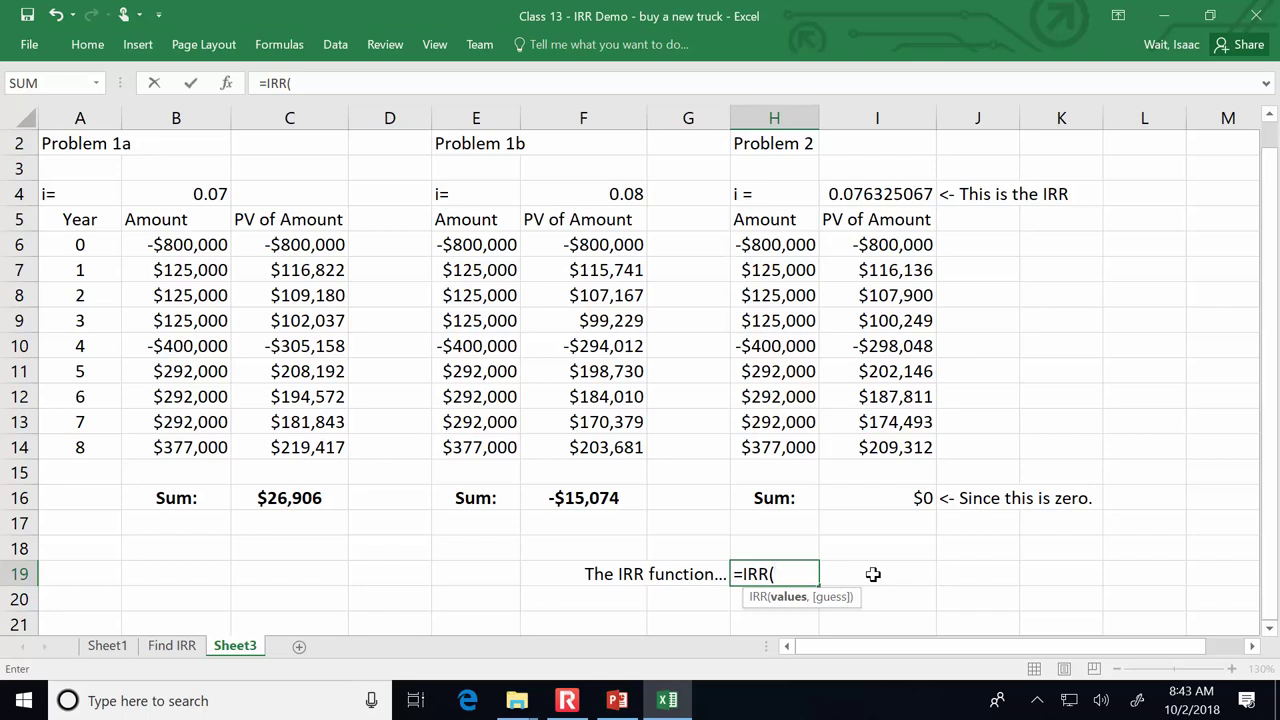
{"action": "left_click_drag", "start_coordinate": [748, 244], "coordinate": [742, 437]}
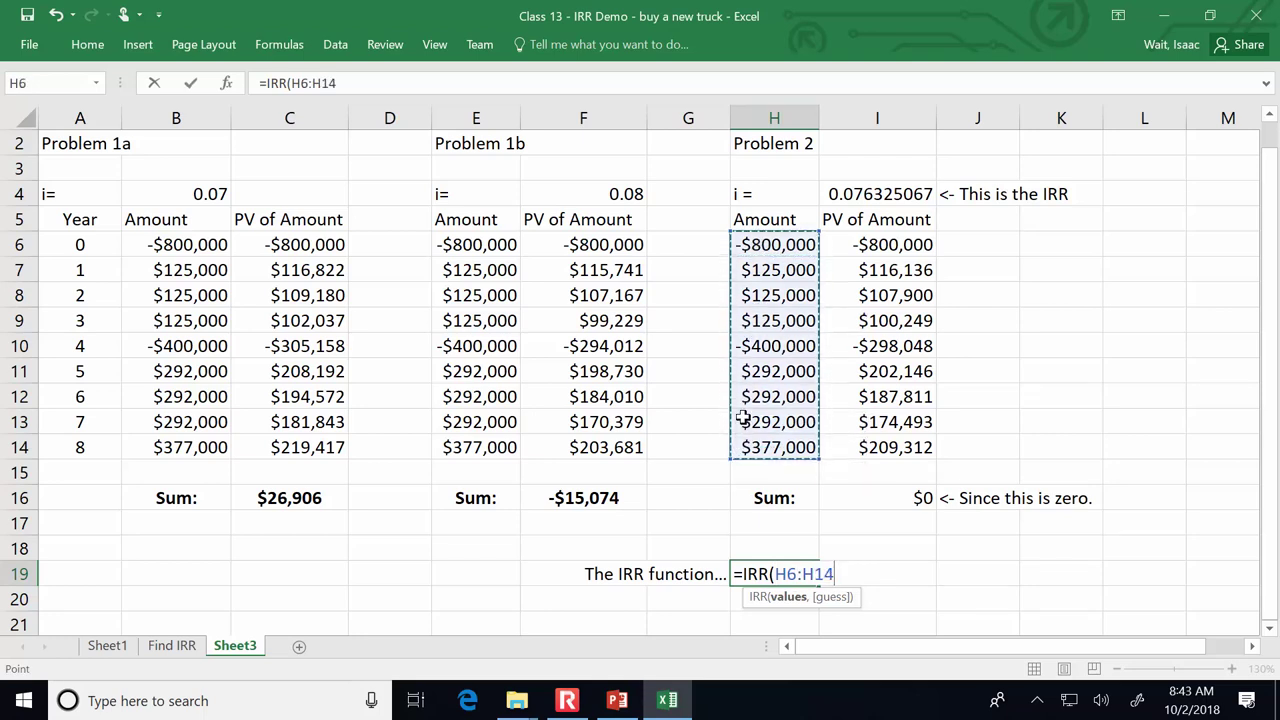
{"action": "type", "text": ")"}
{"action": "key", "text": "Return"}
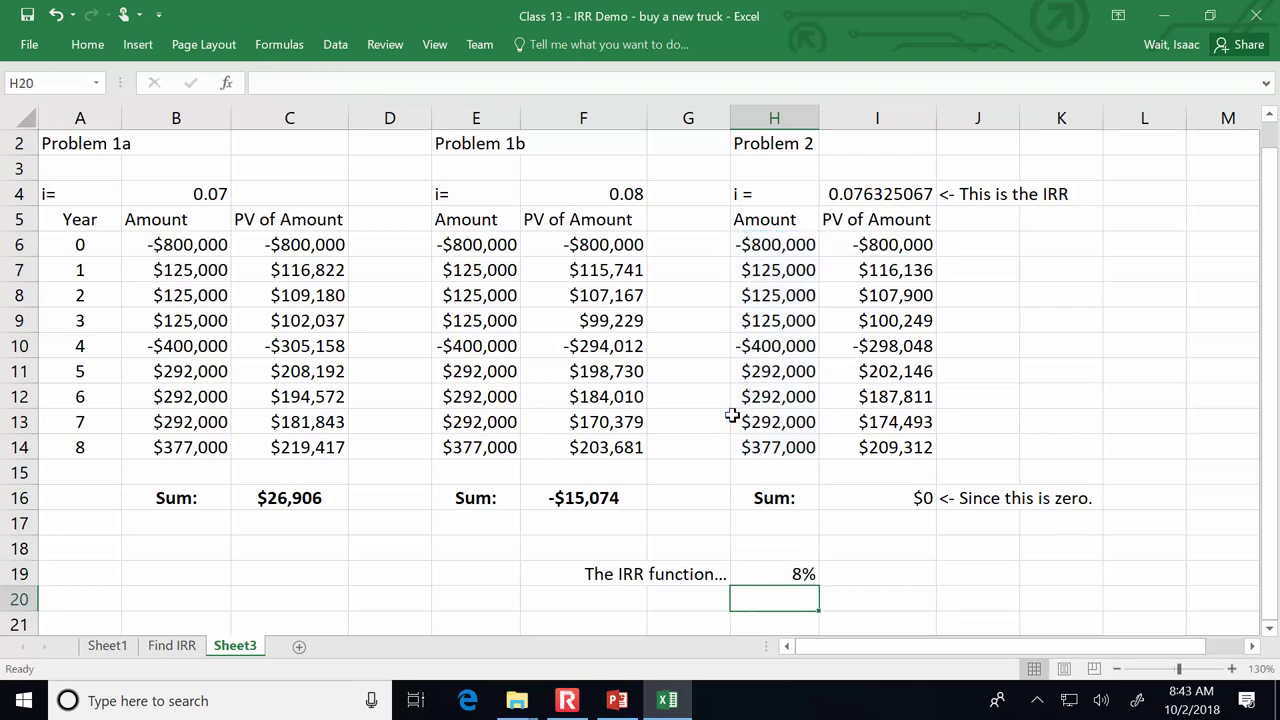
Step: Display the IRR result in H19 with three decimal places and compare it with the rate in I4
{"action": "left_click", "coordinate": [748, 563]}
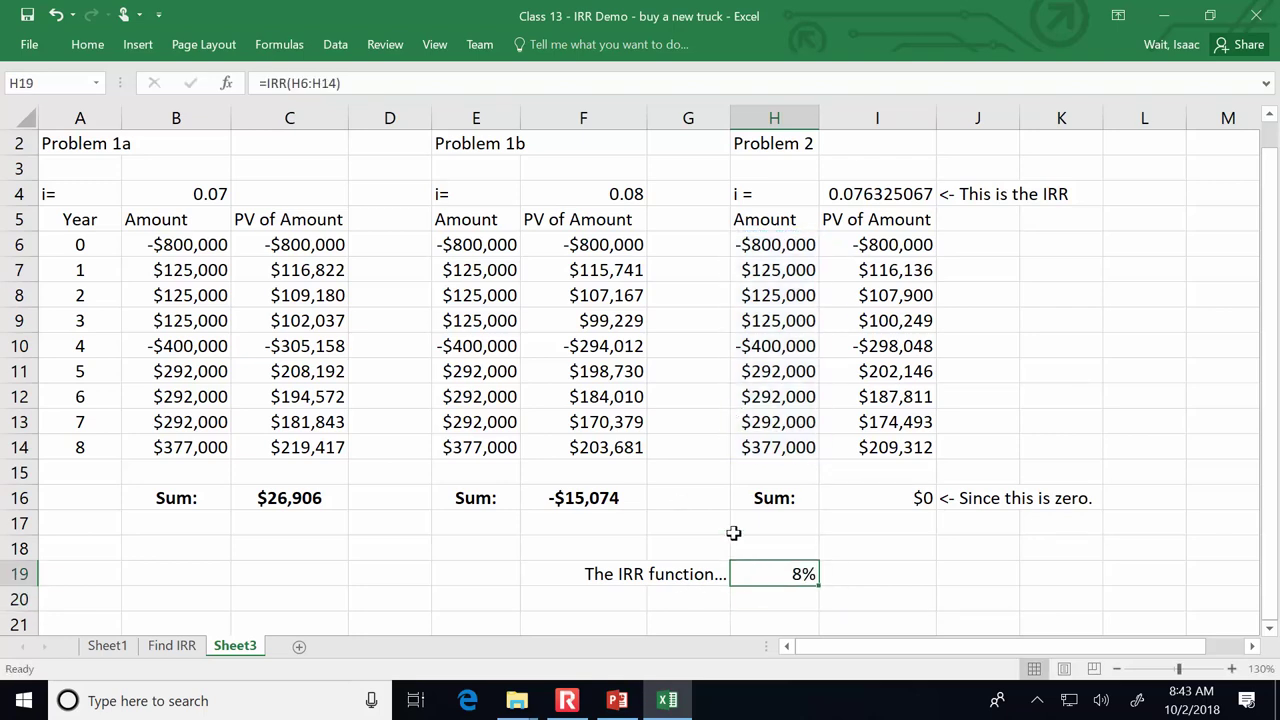
{"action": "left_click", "coordinate": [100, 42]}
{"action": "left_click", "coordinate": [650, 108]}
{"action": "left_click", "coordinate": [650, 108]}
{"action": "left_click", "coordinate": [650, 110]}
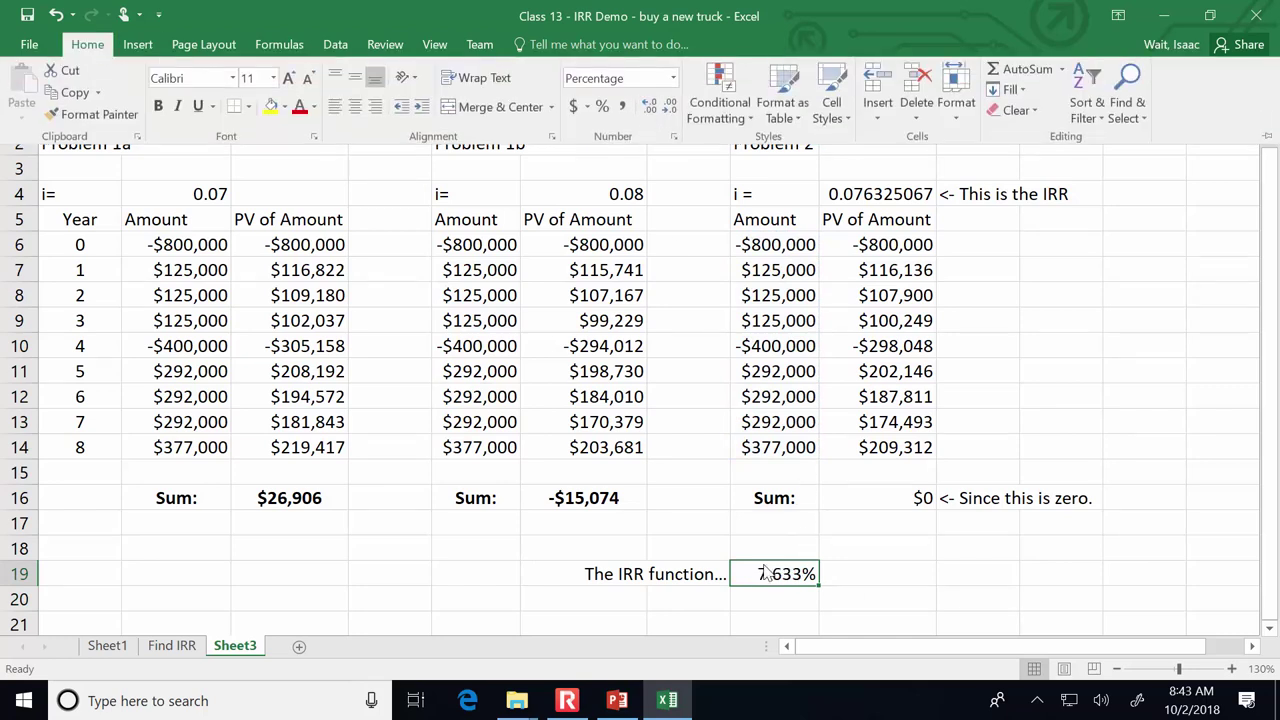
{"action": "left_click", "coordinate": [890, 192]}
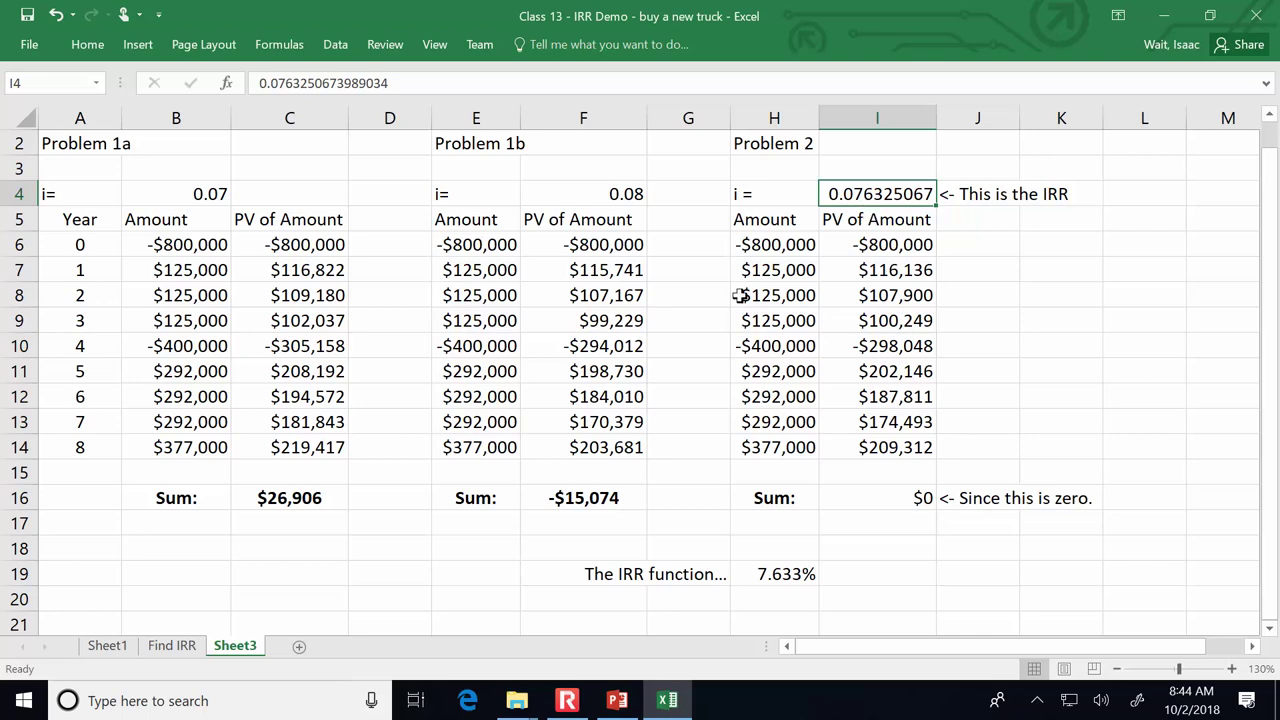
Step: Clear H19 and re-enter the IRR function over the Problem 2 amounts as =irr(H6:H14)
{"action": "left_click", "coordinate": [749, 566]}
{"action": "key", "text": "Delete"}
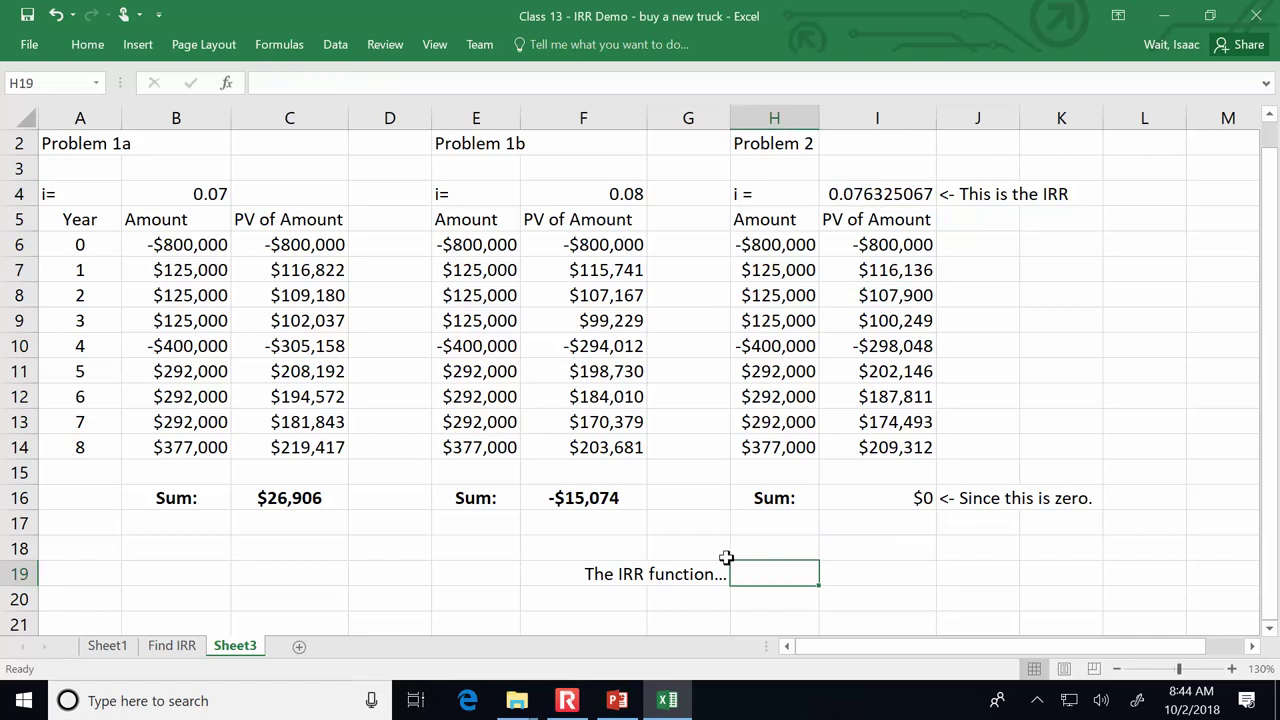
{"action": "type", "text": "=irr("}
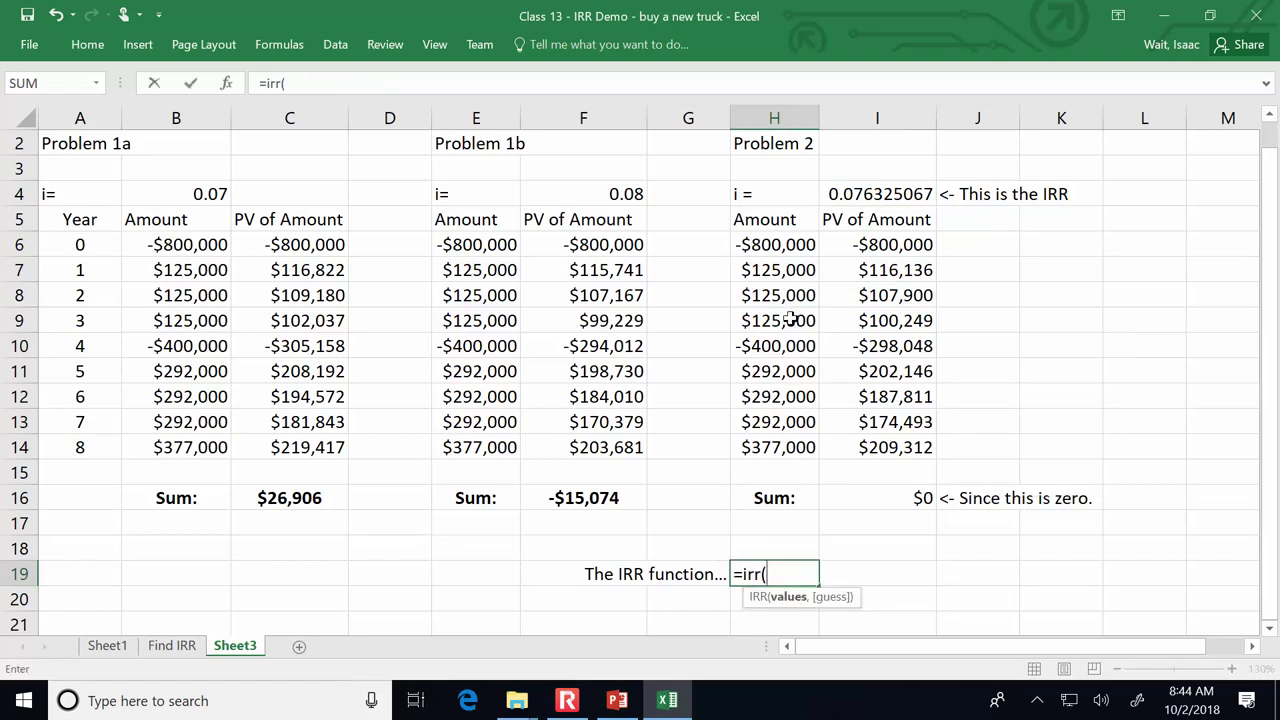
{"action": "left_click", "coordinate": [786, 244]}
{"action": "left_click_drag", "start_coordinate": [786, 244], "coordinate": [776, 472]}
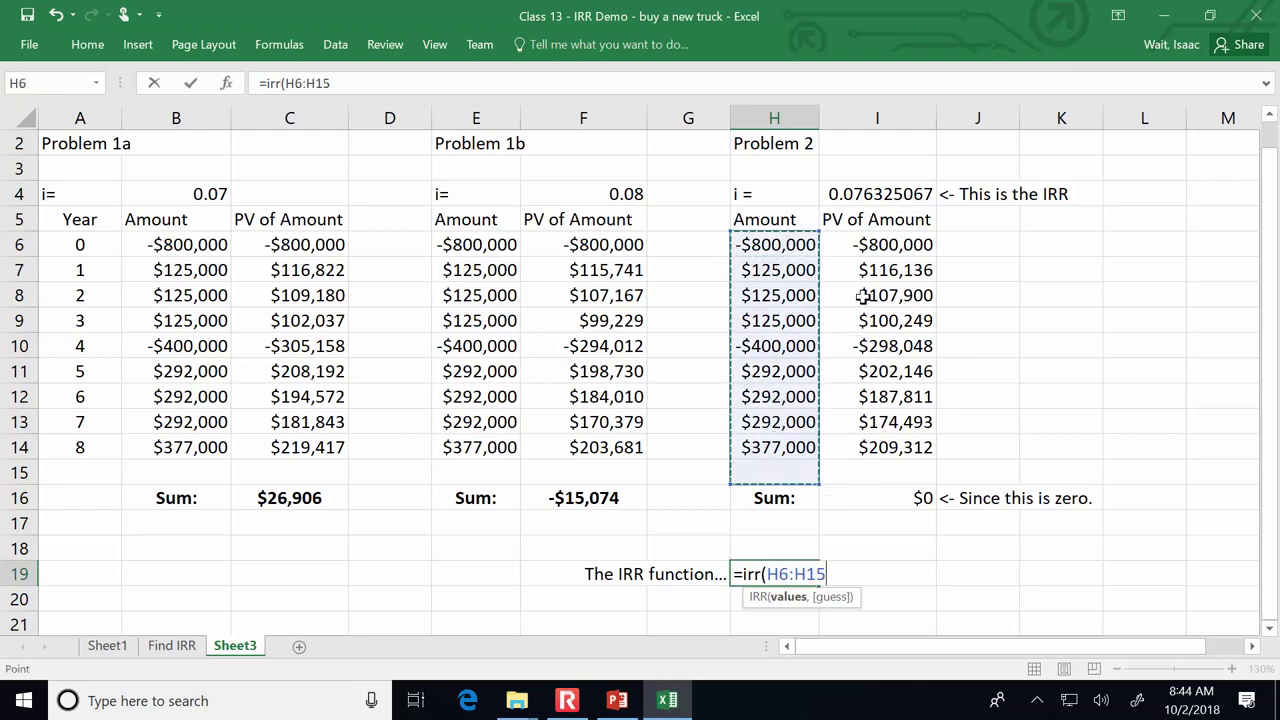
{"action": "left_click", "coordinate": [775, 270]}
{"action": "left_click_drag", "start_coordinate": [775, 244], "coordinate": [757, 455]}
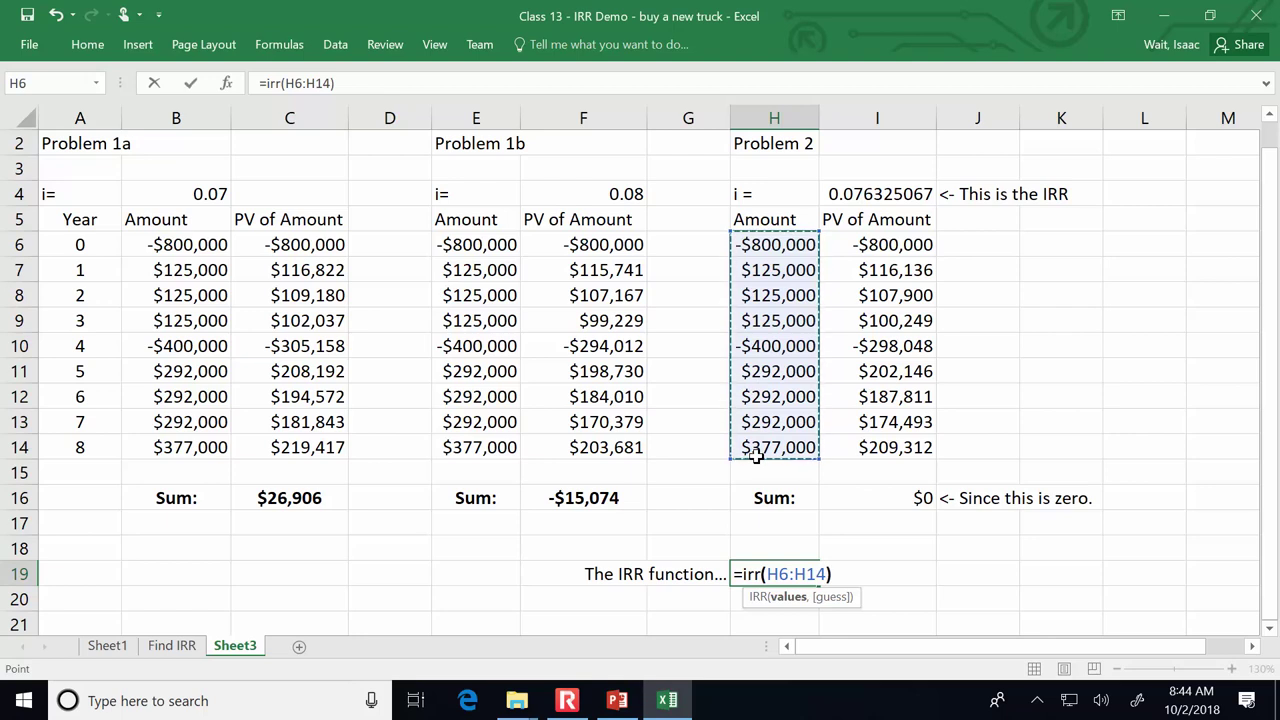
{"action": "key", "text": "Return"}
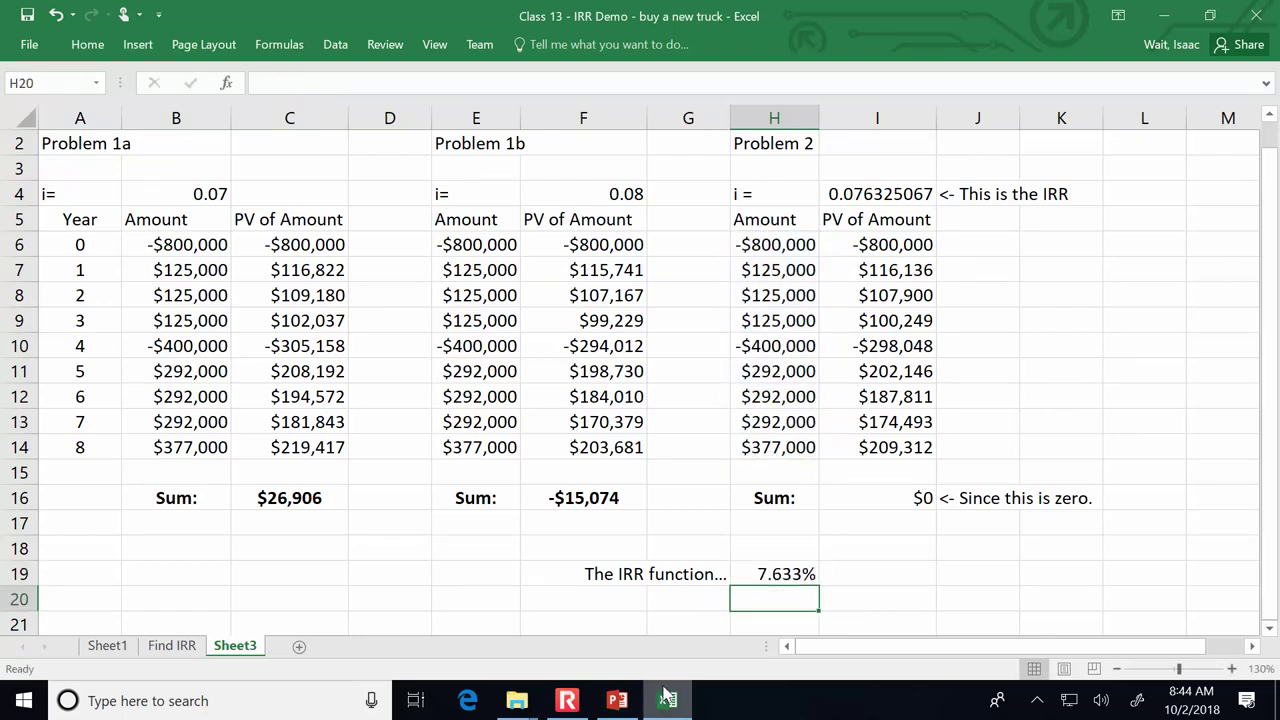
Step: Switch to PowerPoint and present the class notes from the In-Class Exercise 13 slide onward
{"action": "left_click", "coordinate": [617, 700]}
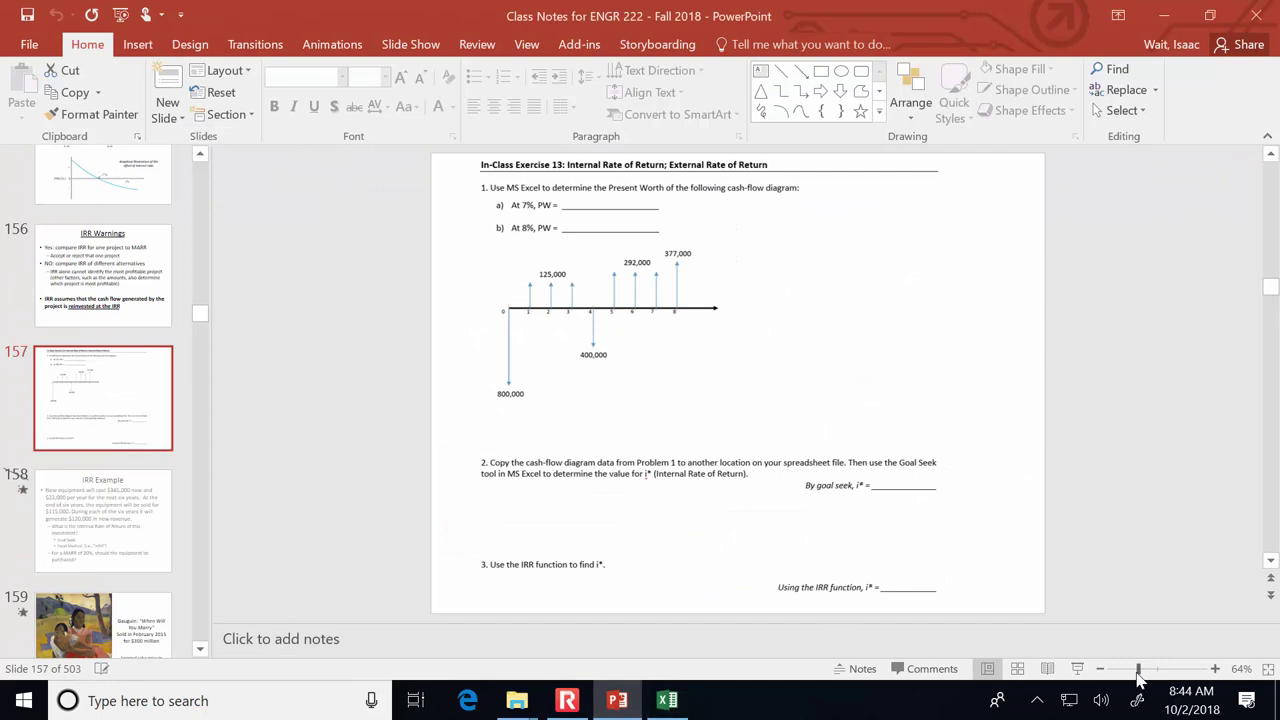
{"action": "left_click", "coordinate": [1077, 668]}
{"action": "key", "text": "Right"}
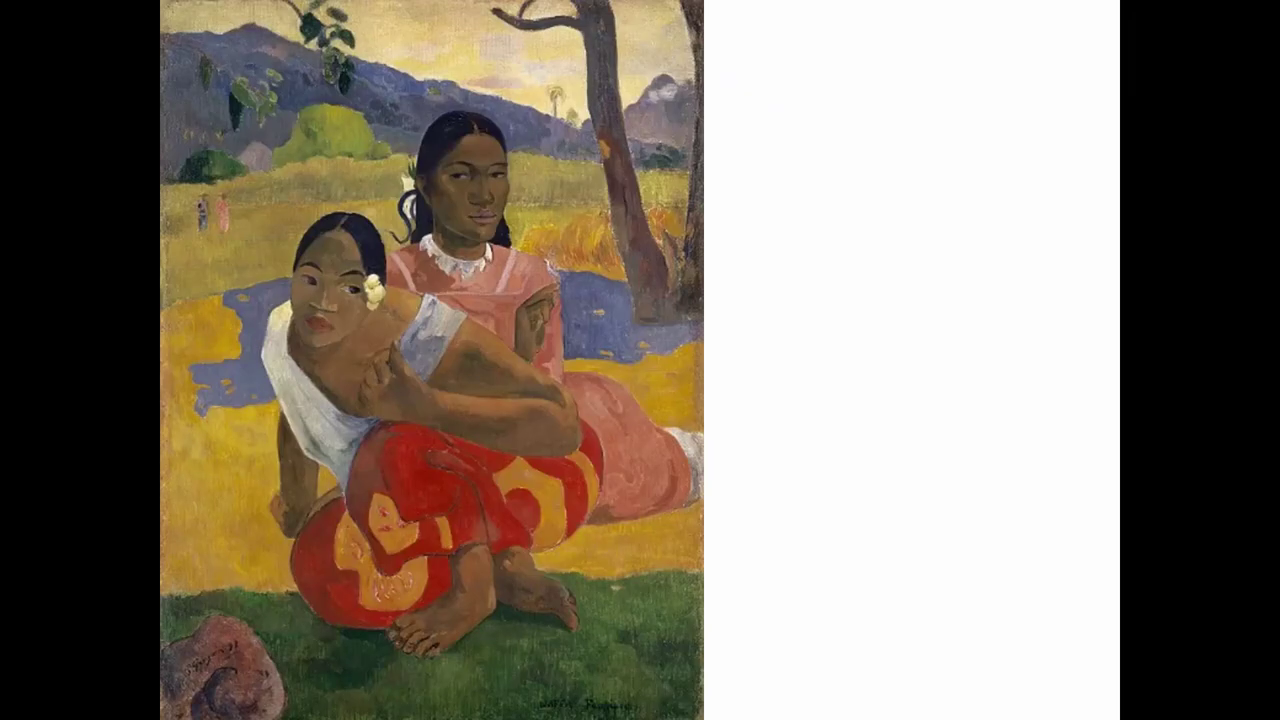
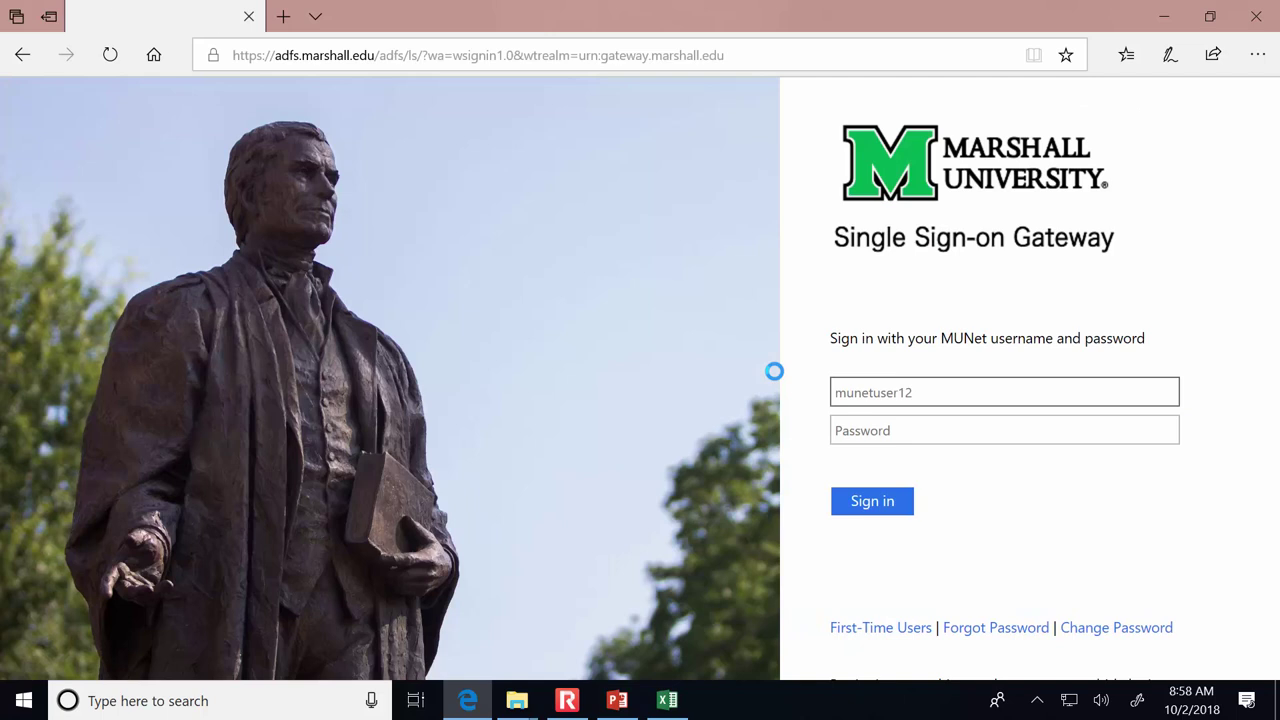
Step: Sign in to the Marshall University Single Sign-on Gateway with the MUNet username and password
{"action": "type", "text": "wait"}
{"action": "key", "text": "Tab"}
{"action": "type", "text": "******"}
{"action": "key", "text": "Return"}
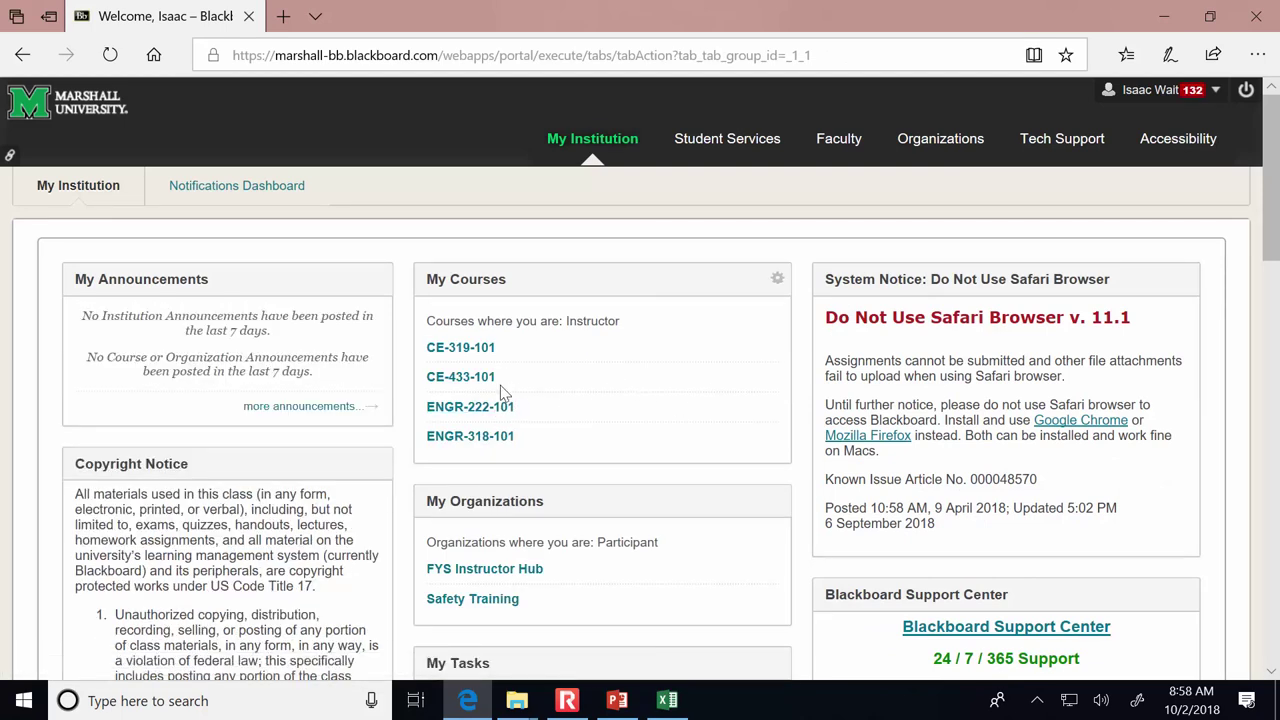
Step: Open the ENGR-222-101 course and download the ICE 13 Template File from its course content
{"action": "left_click", "coordinate": [506, 408]}
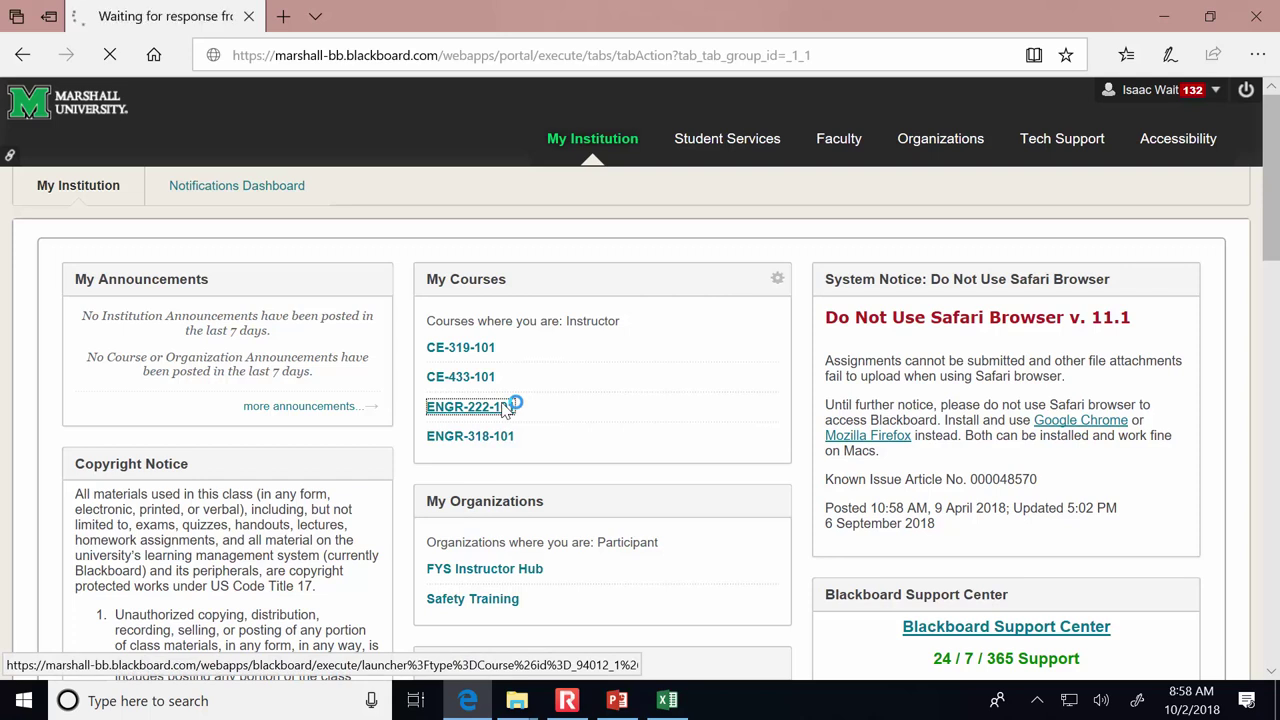
{"action": "scroll", "coordinate": [508, 396], "scroll_direction": "down", "scroll_amount": 15}
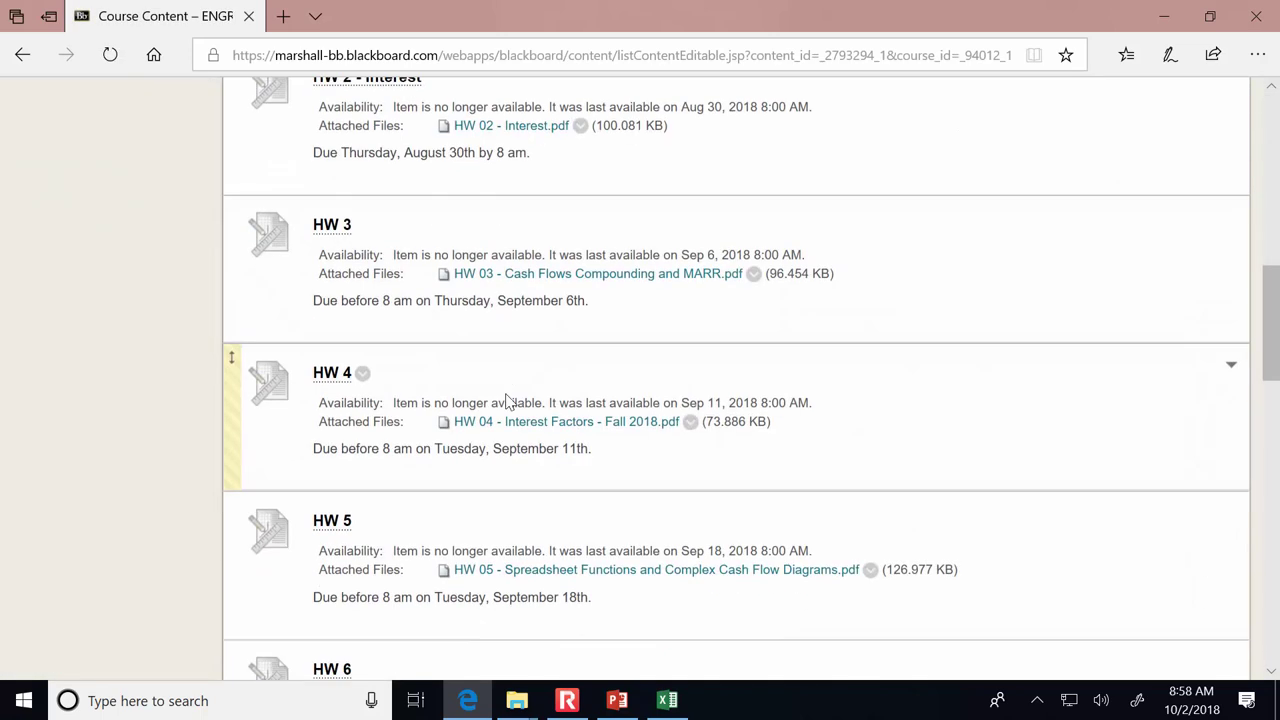
{"action": "scroll", "coordinate": [507, 400], "scroll_direction": "down", "scroll_amount": 15}
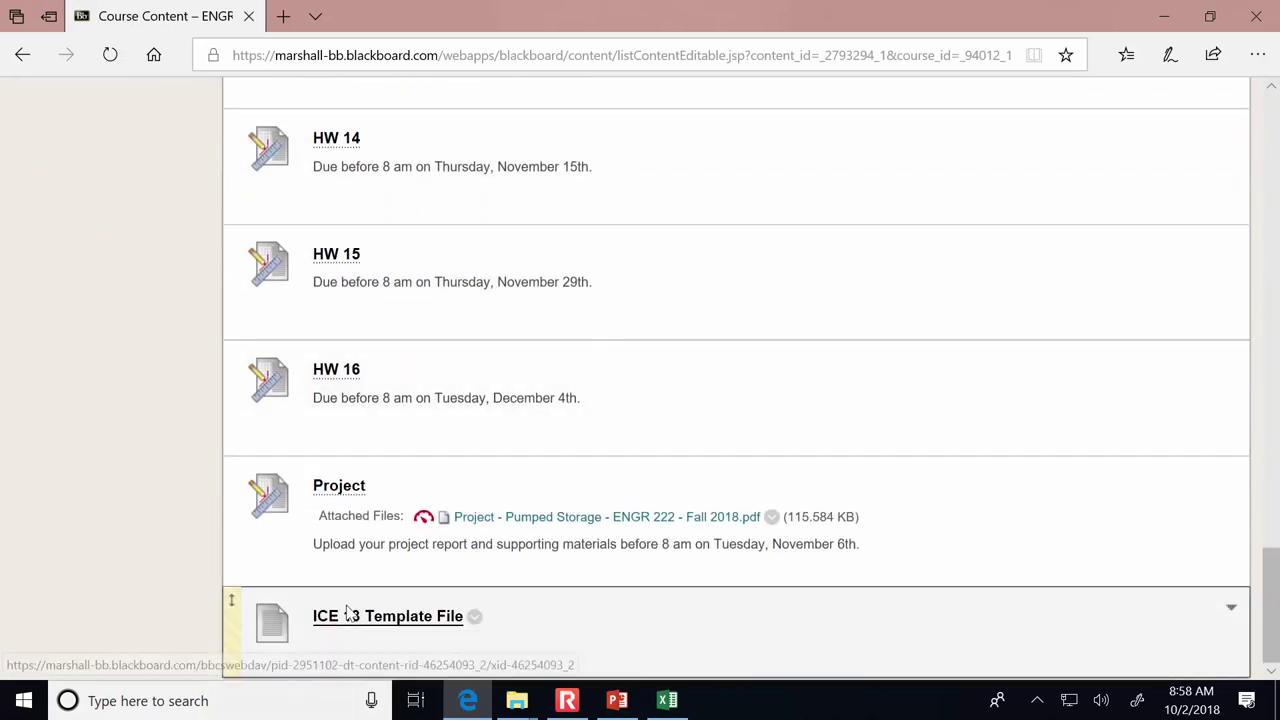
{"action": "left_click", "coordinate": [428, 622]}
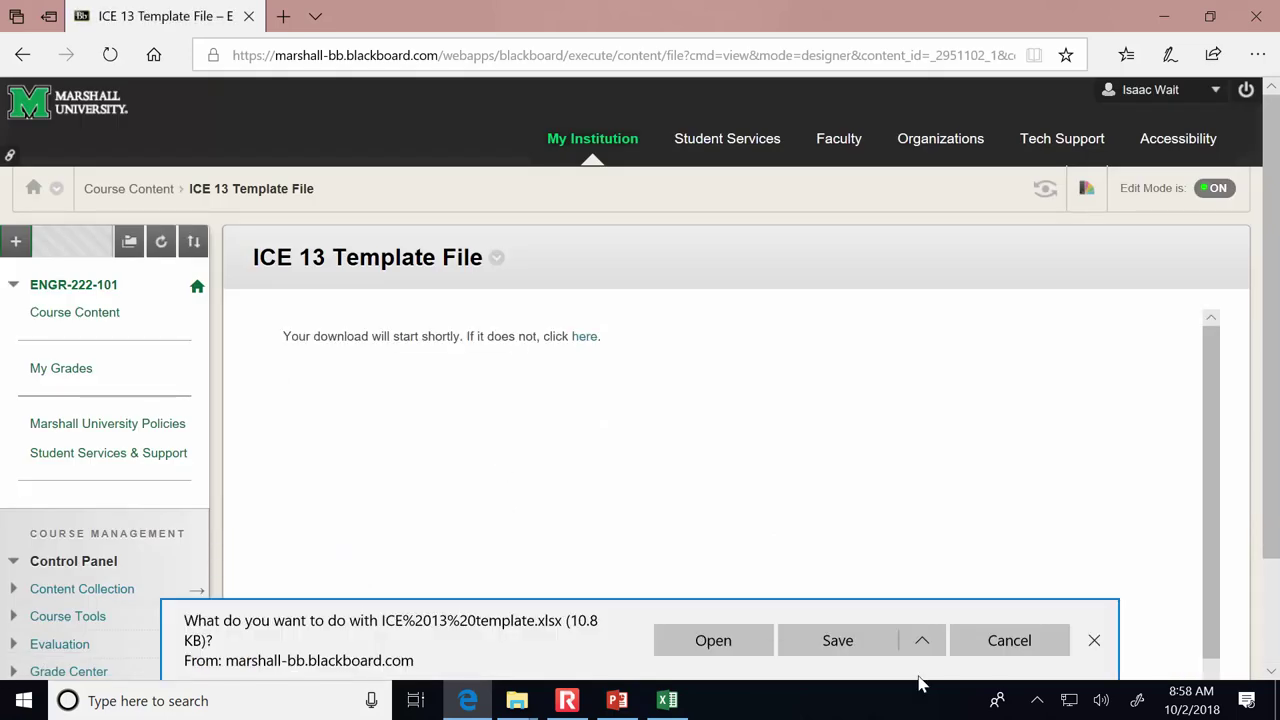
{"action": "left_click", "coordinate": [842, 644]}
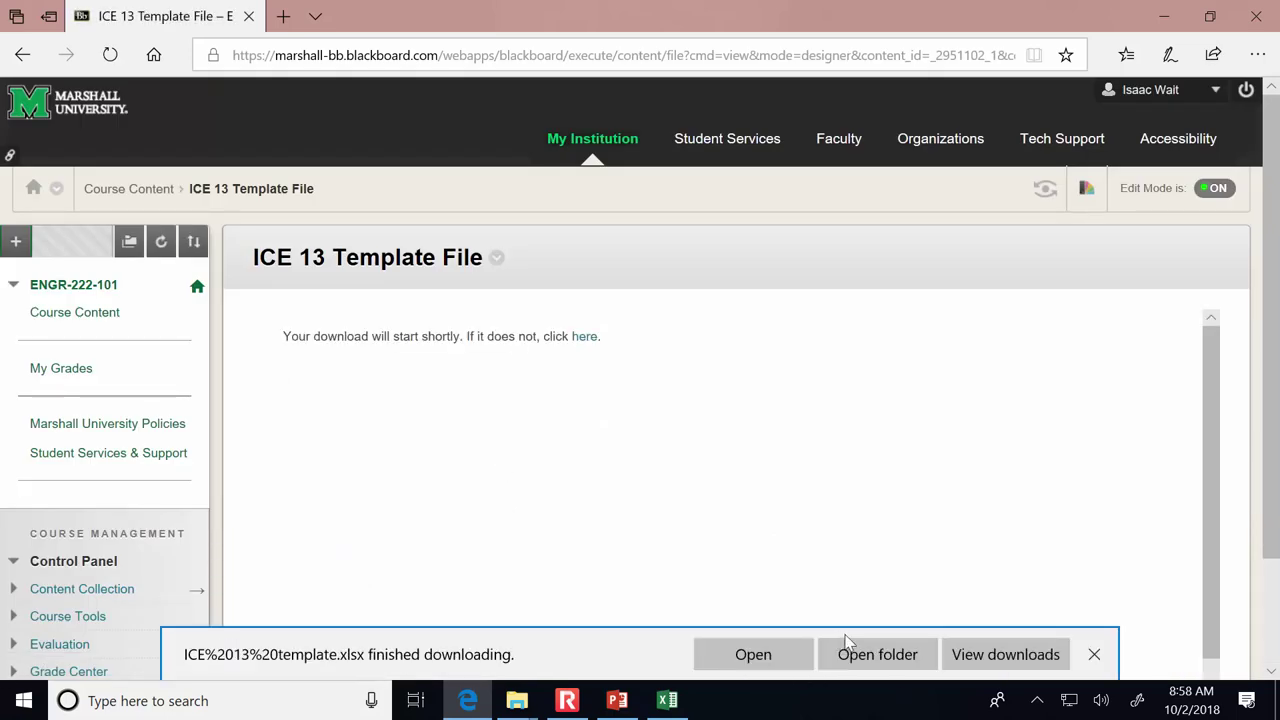
Step: Open the downloaded ICE 13 template in Excel and enable editing
{"action": "left_click", "coordinate": [791, 654]}
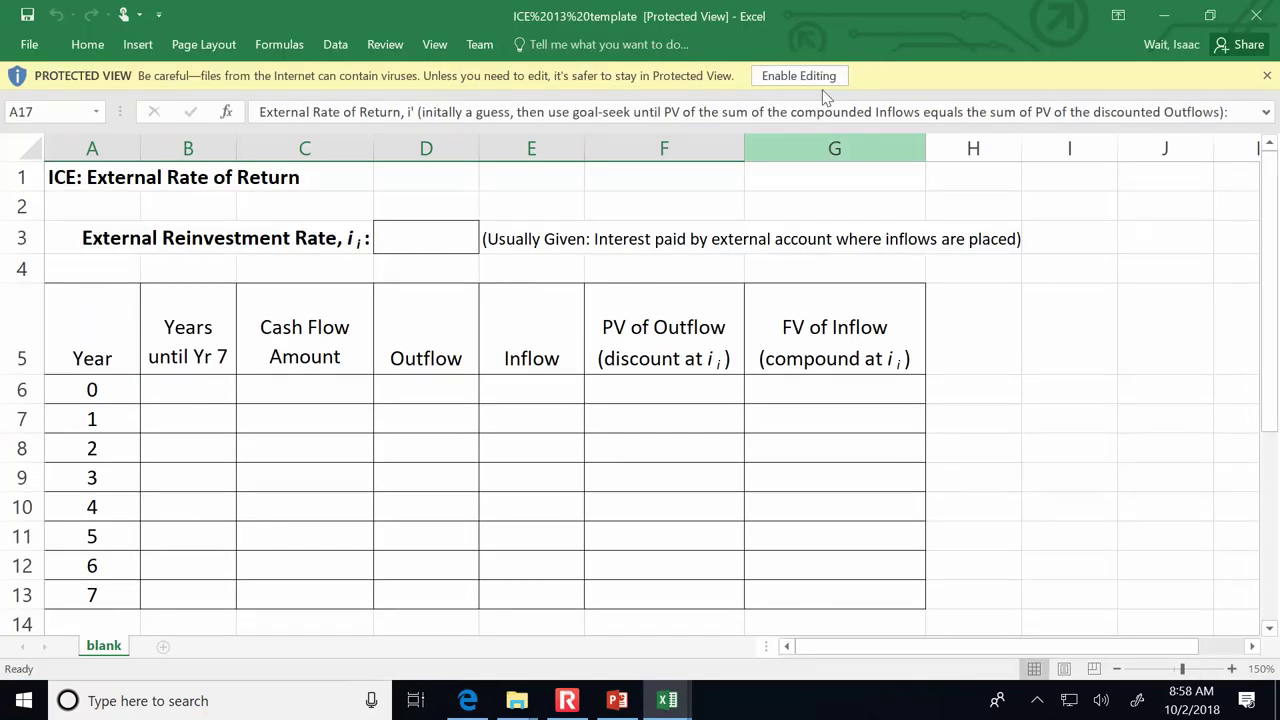
{"action": "left_click", "coordinate": [826, 75]}
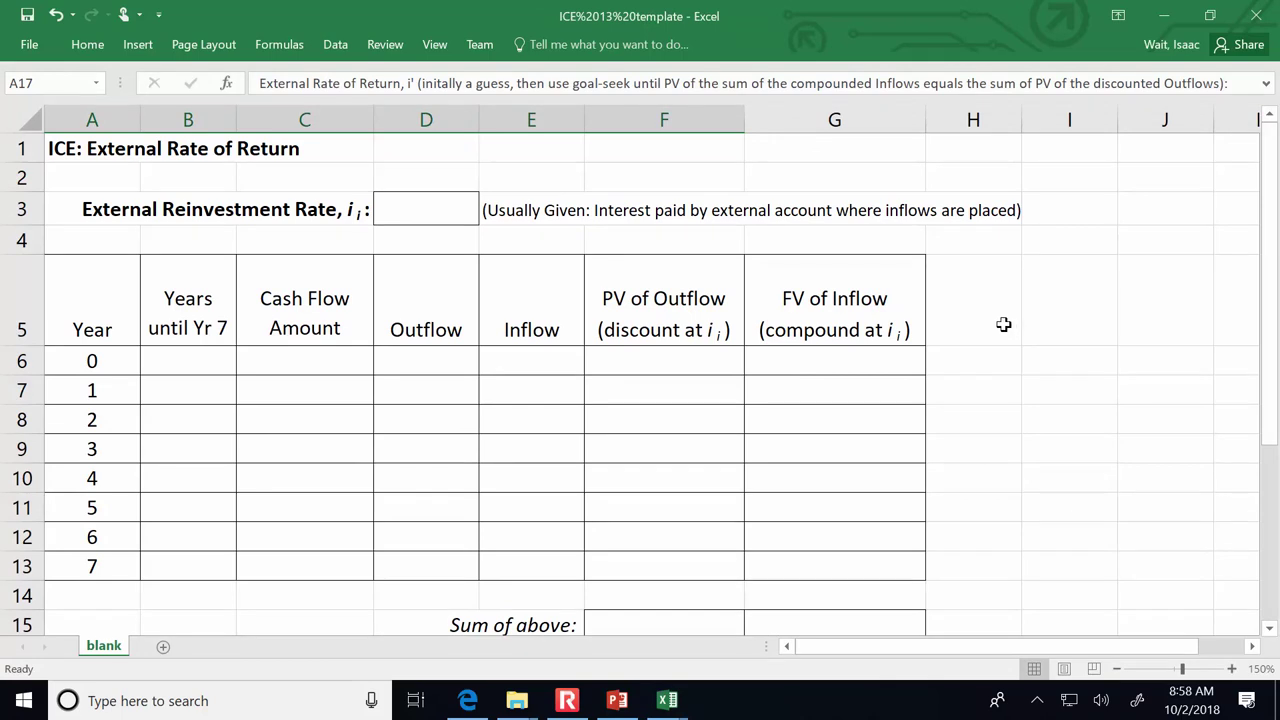
Step: Switch to PowerPoint to read the net cash flow table and the reinvestment account's yield on the ICE ERR slide
{"action": "left_click", "coordinate": [636, 706]}
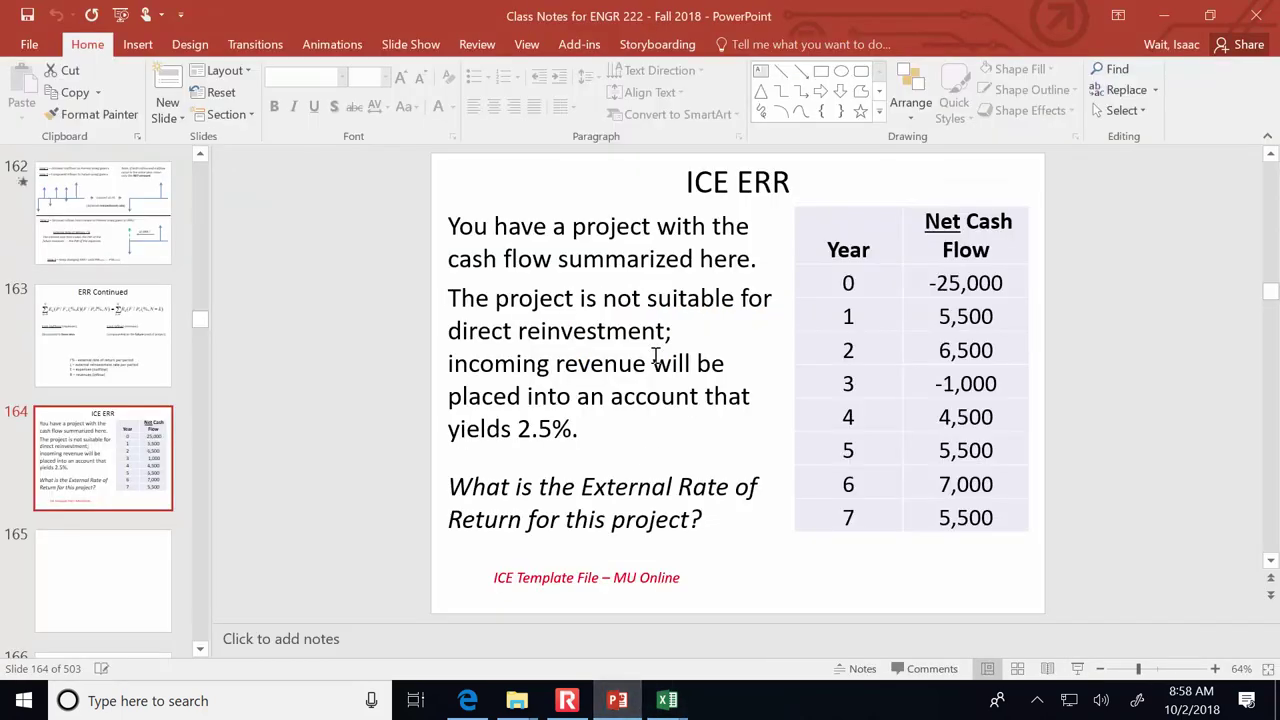
{"action": "left_click_drag", "start_coordinate": [834, 240], "coordinate": [945, 508]}
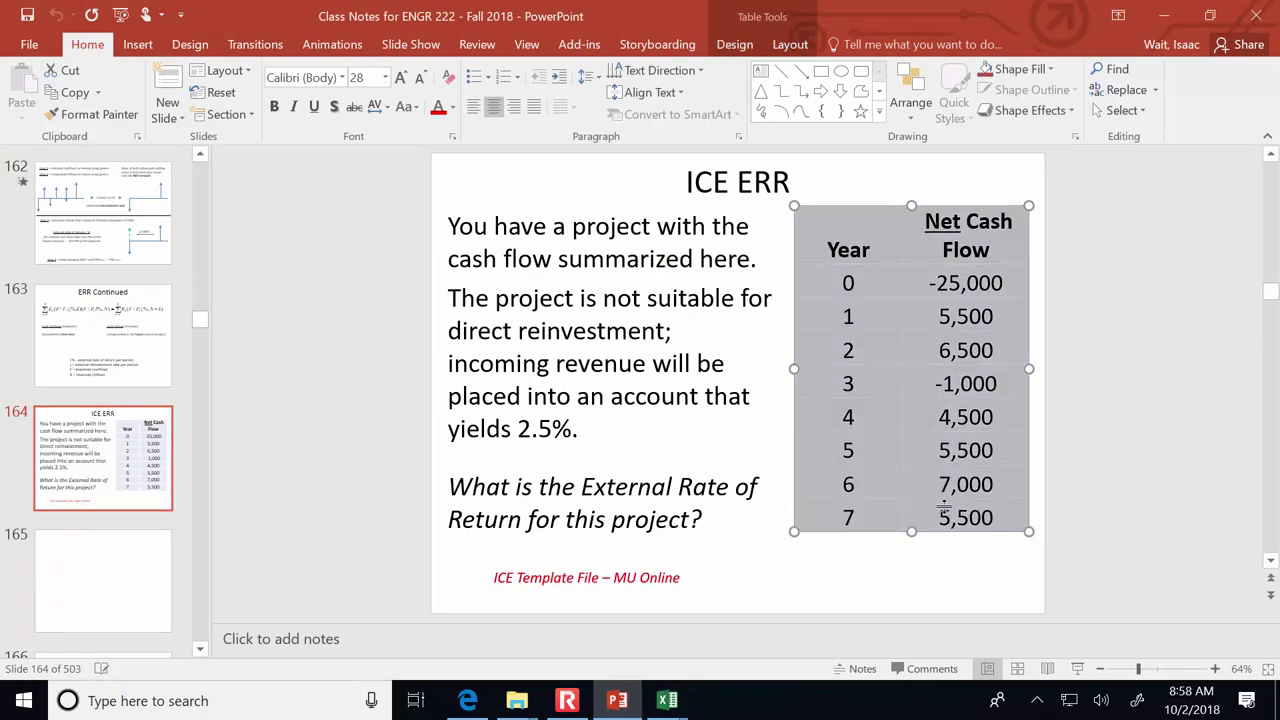
{"action": "left_click", "coordinate": [945, 221]}
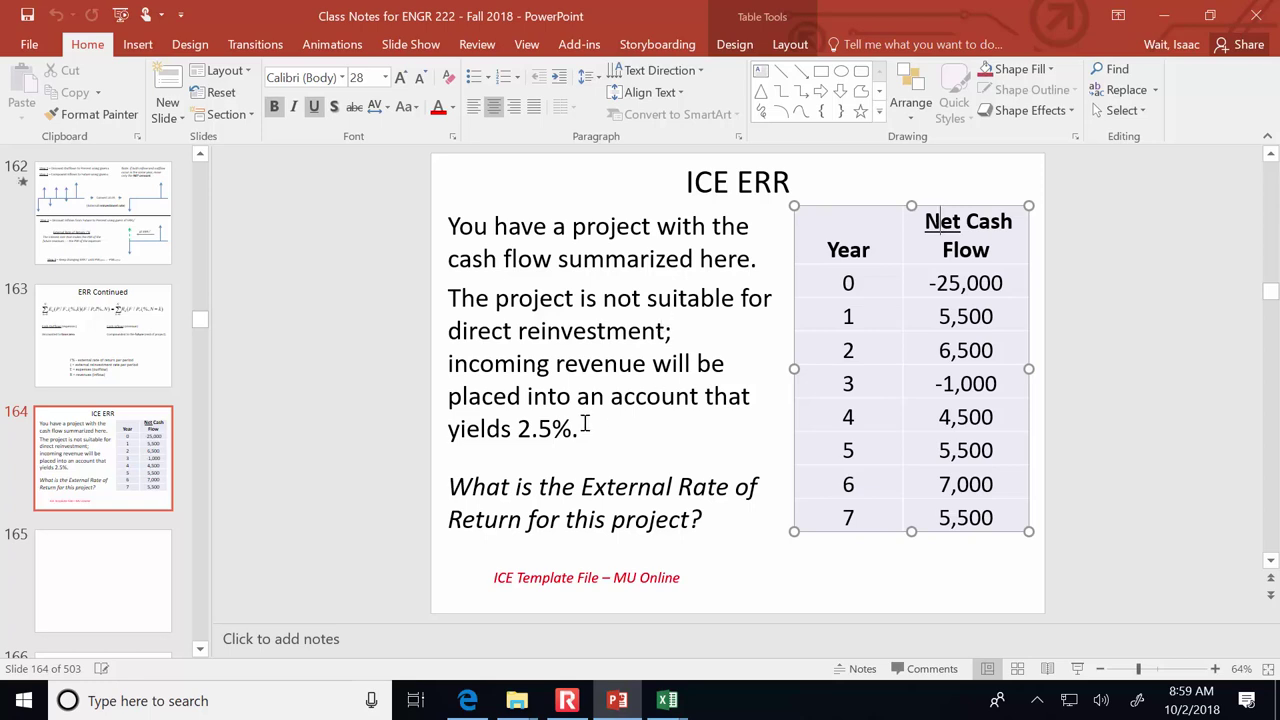
{"action": "left_click_drag", "start_coordinate": [574, 429], "coordinate": [485, 397]}
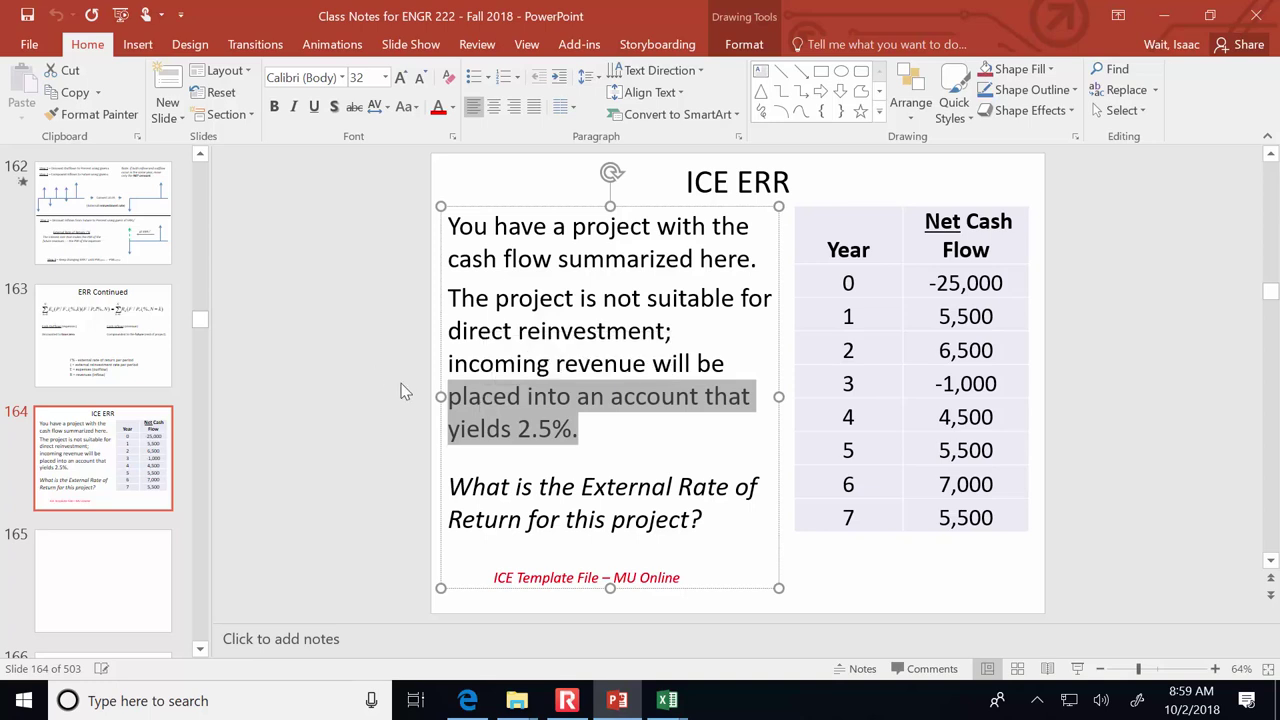
Step: Return to the ICE 13 template in Excel and examine the Year, Years until Yr 7 and Cash Flow Amount columns
{"action": "mouse_move", "coordinate": [680, 700]}
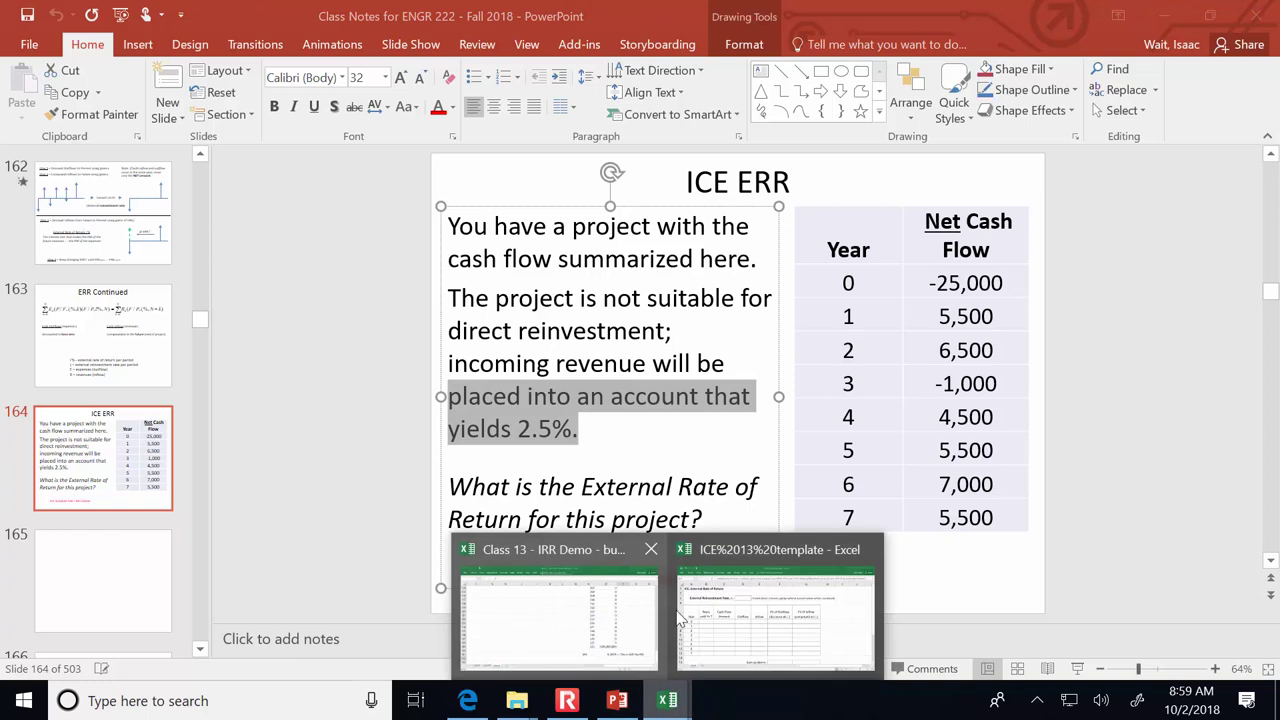
{"action": "left_click", "coordinate": [730, 606]}
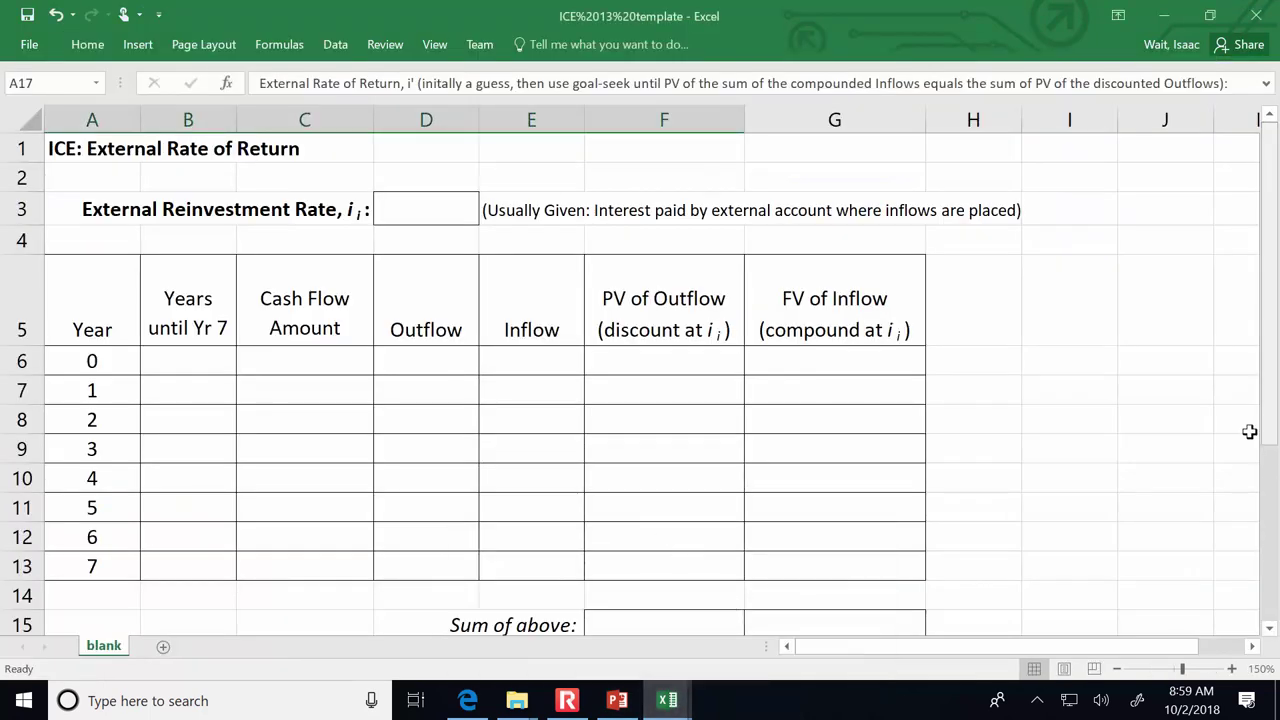
{"action": "left_click", "coordinate": [176, 357]}
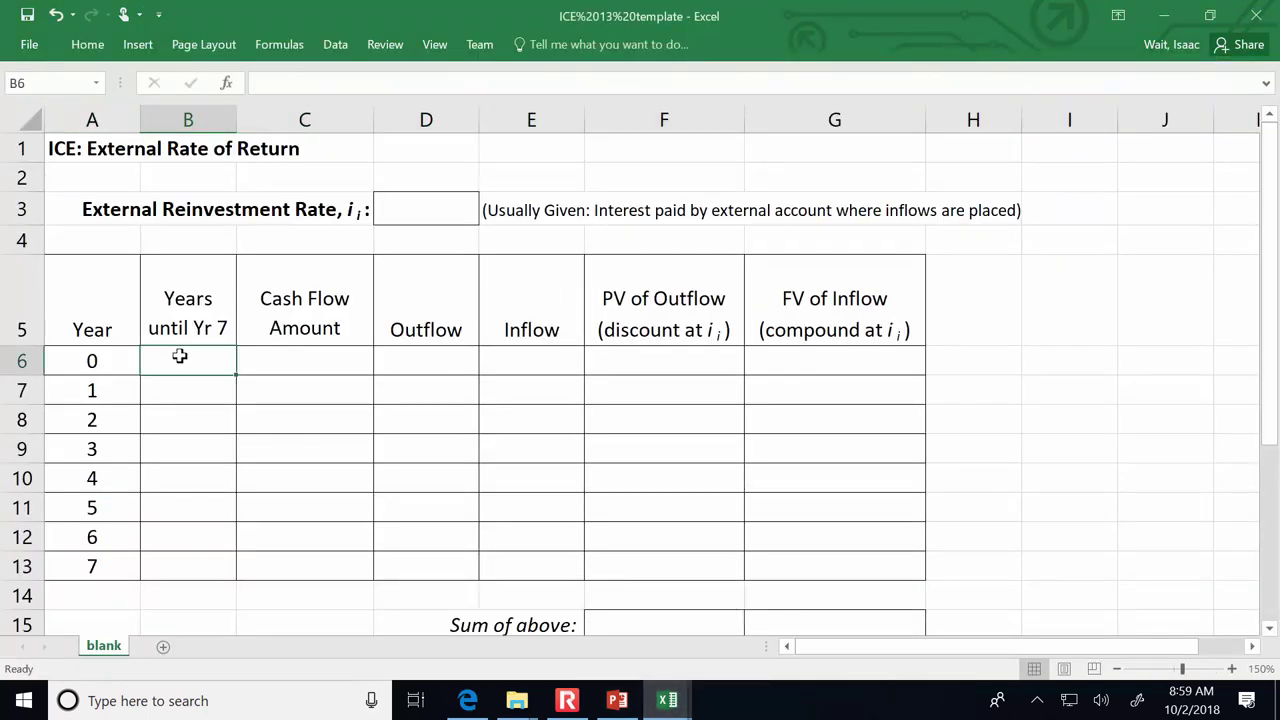
{"action": "left_click_drag", "start_coordinate": [94, 356], "coordinate": [91, 560]}
{"action": "left_click", "coordinate": [215, 315]}
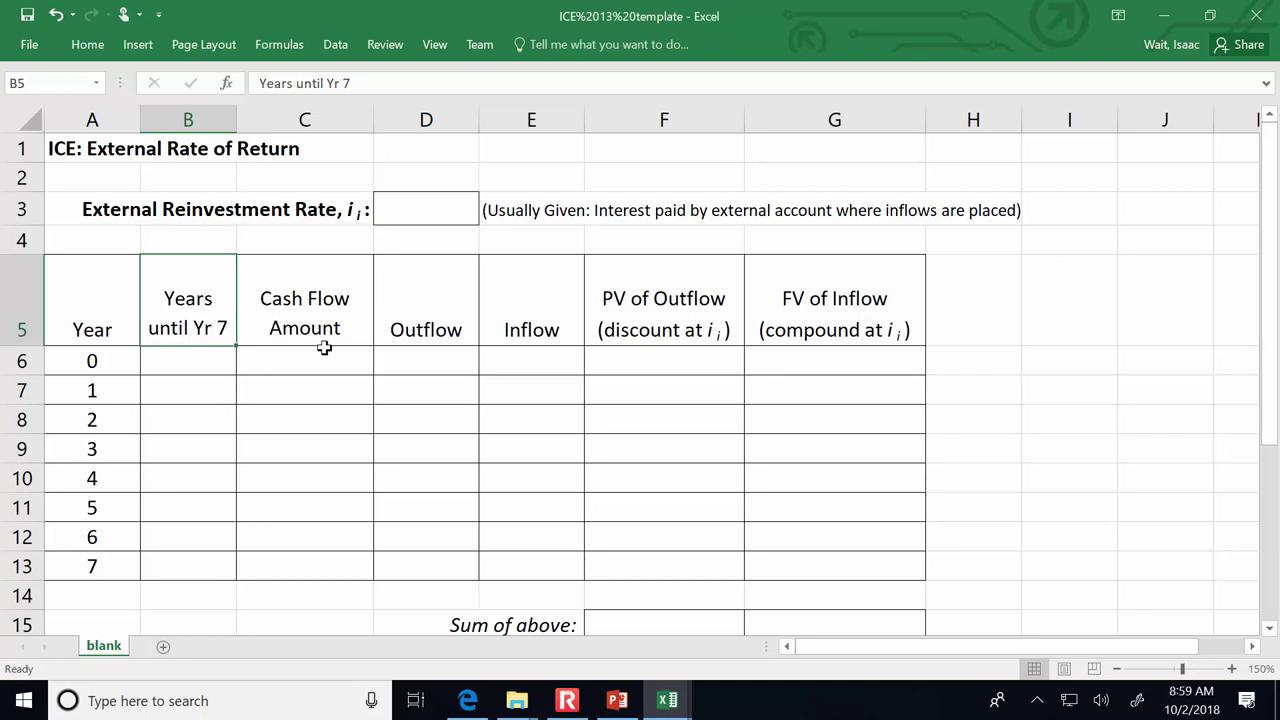
{"action": "left_click_drag", "start_coordinate": [333, 343], "coordinate": [337, 389]}
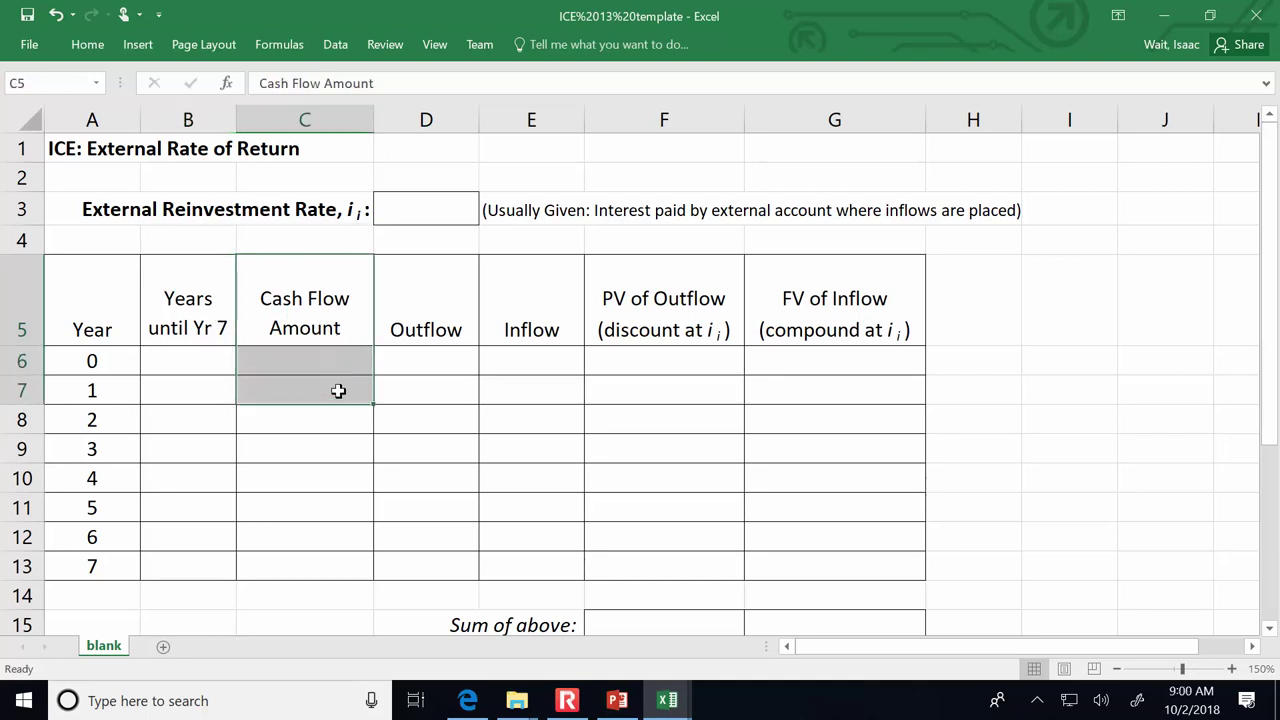
{"action": "left_click", "coordinate": [323, 382]}
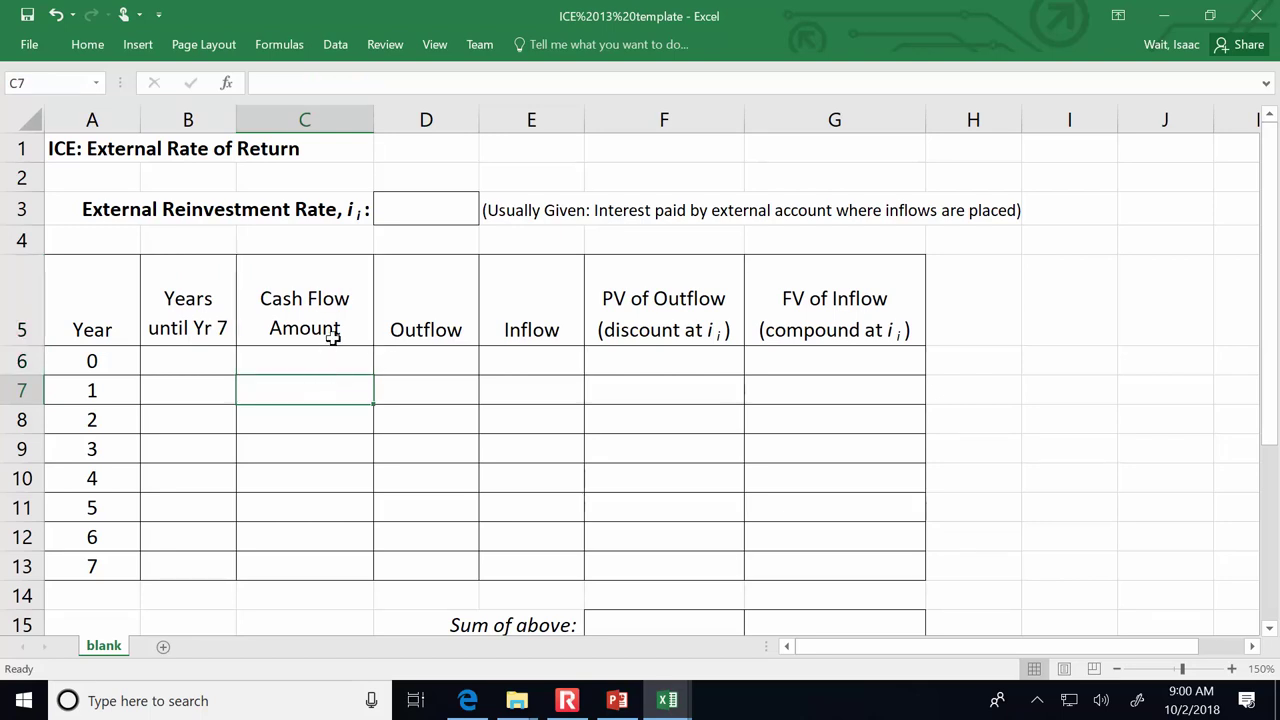
Step: Examine the template's Outflow, Inflow, PV of Outflow and FV of Inflow columns, their sum cells, and the External Rate of Return section below
{"action": "left_click", "coordinate": [331, 334]}
{"action": "left_click", "coordinate": [420, 358]}
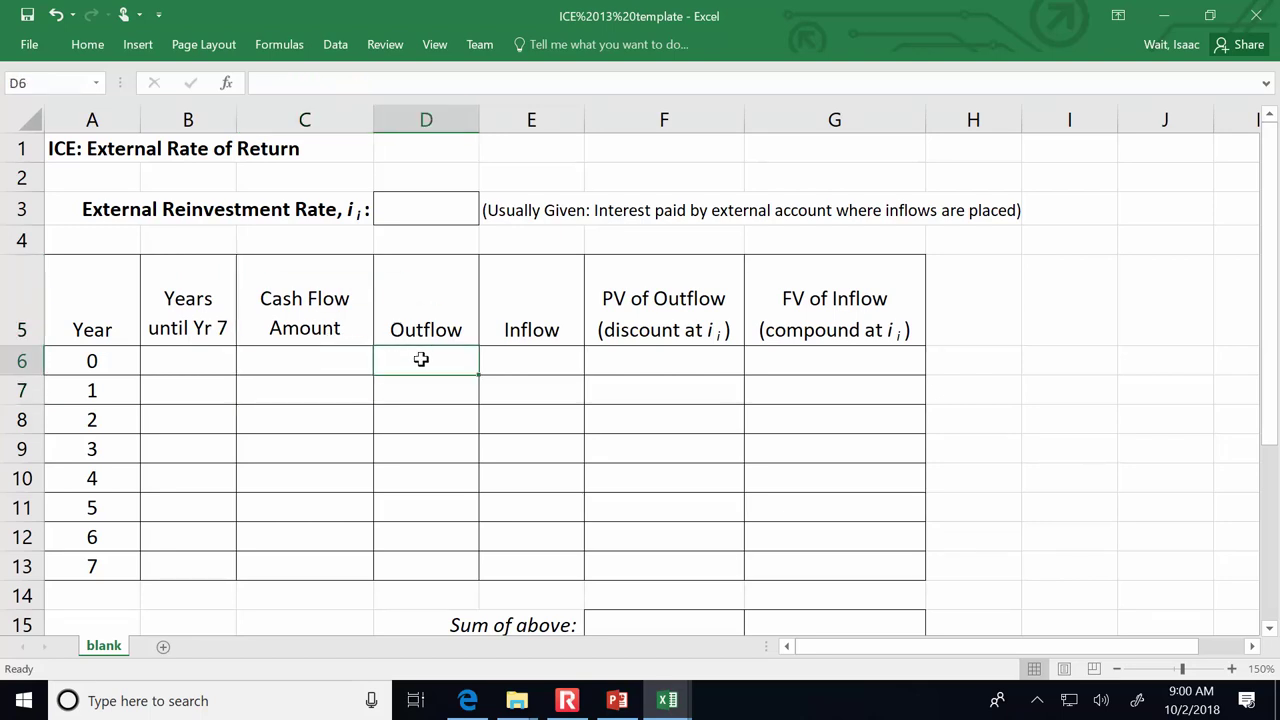
{"action": "left_click", "coordinate": [515, 356]}
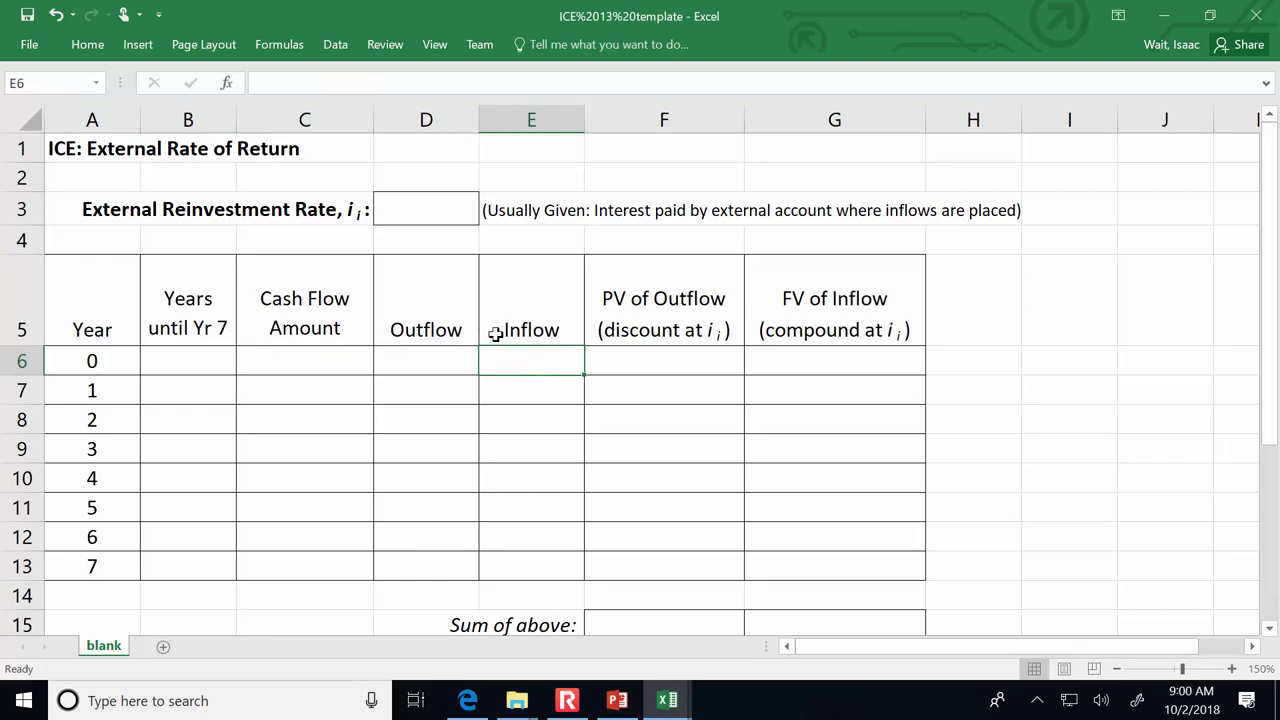
{"action": "left_click", "coordinate": [673, 350]}
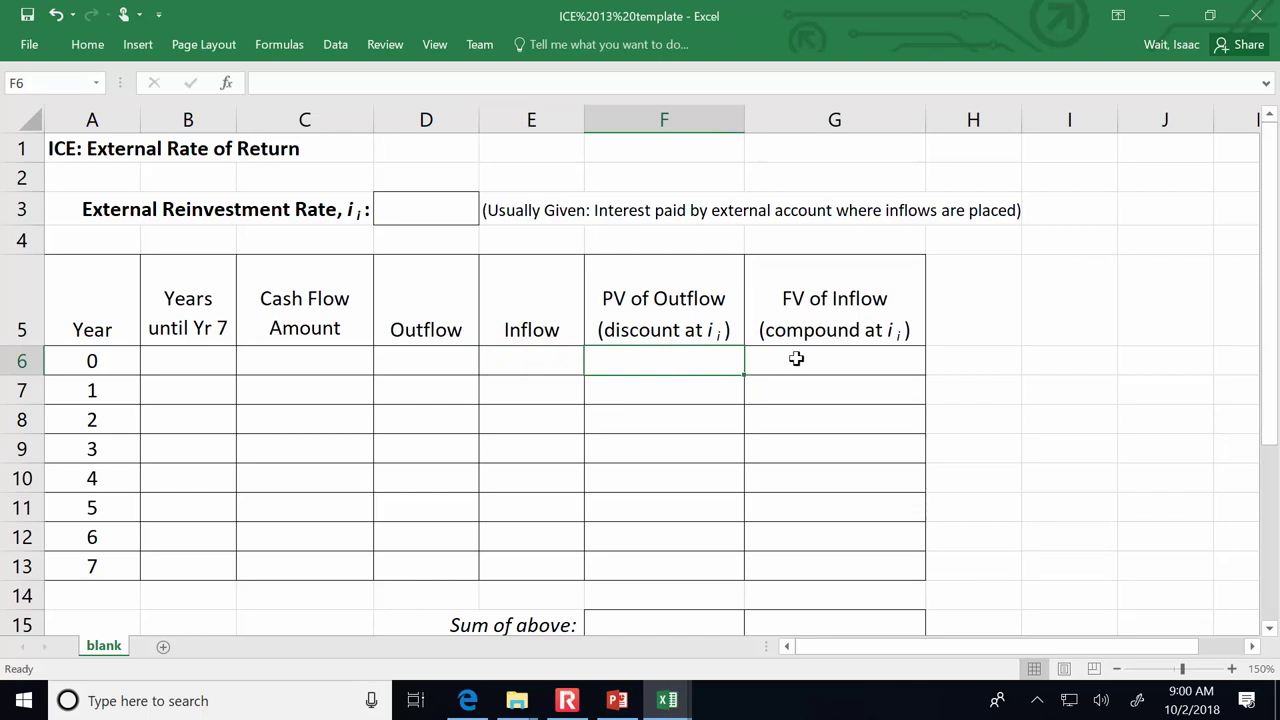
{"action": "left_click", "coordinate": [815, 359]}
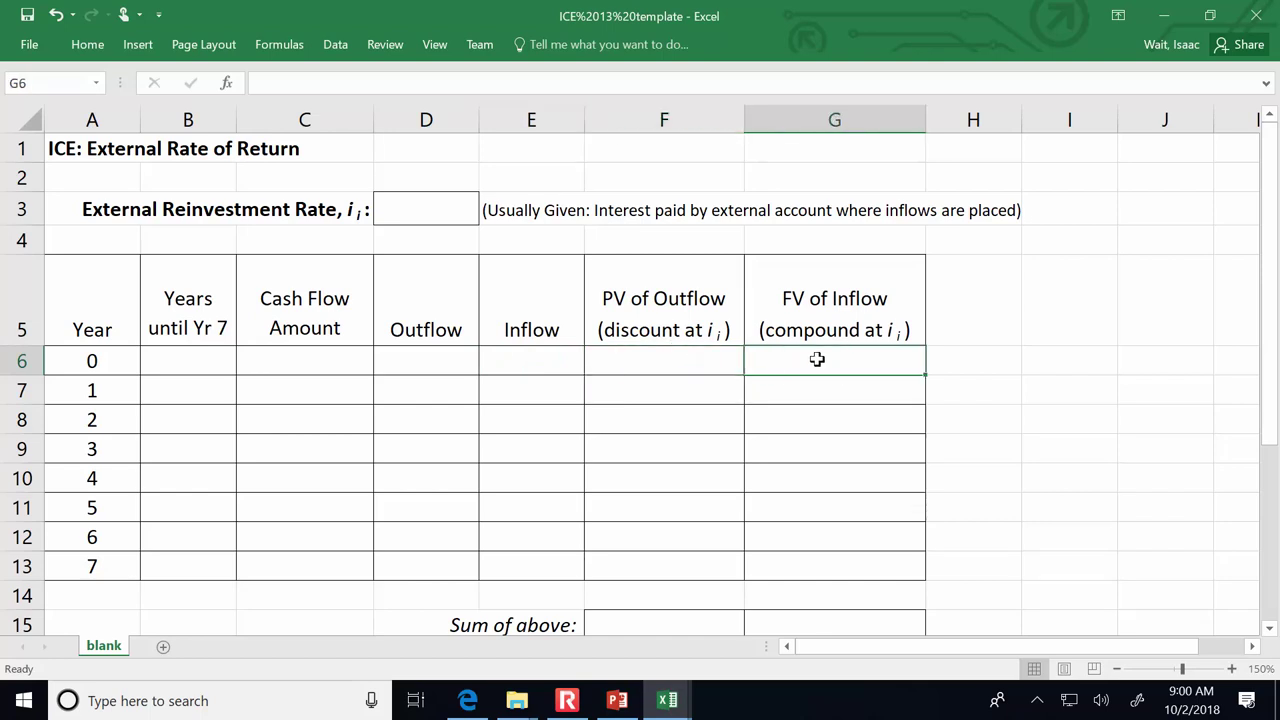
{"action": "scroll", "coordinate": [817, 359], "scroll_direction": "down", "scroll_amount": 1}
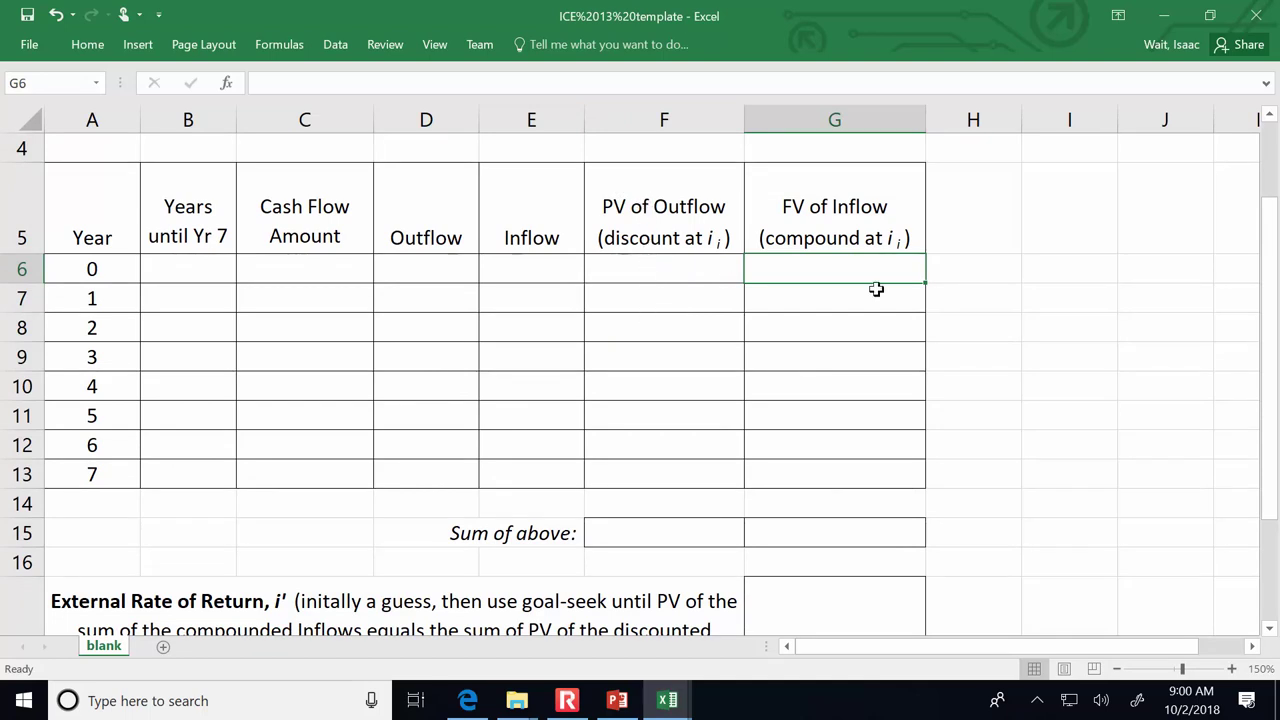
{"action": "left_click", "coordinate": [672, 531]}
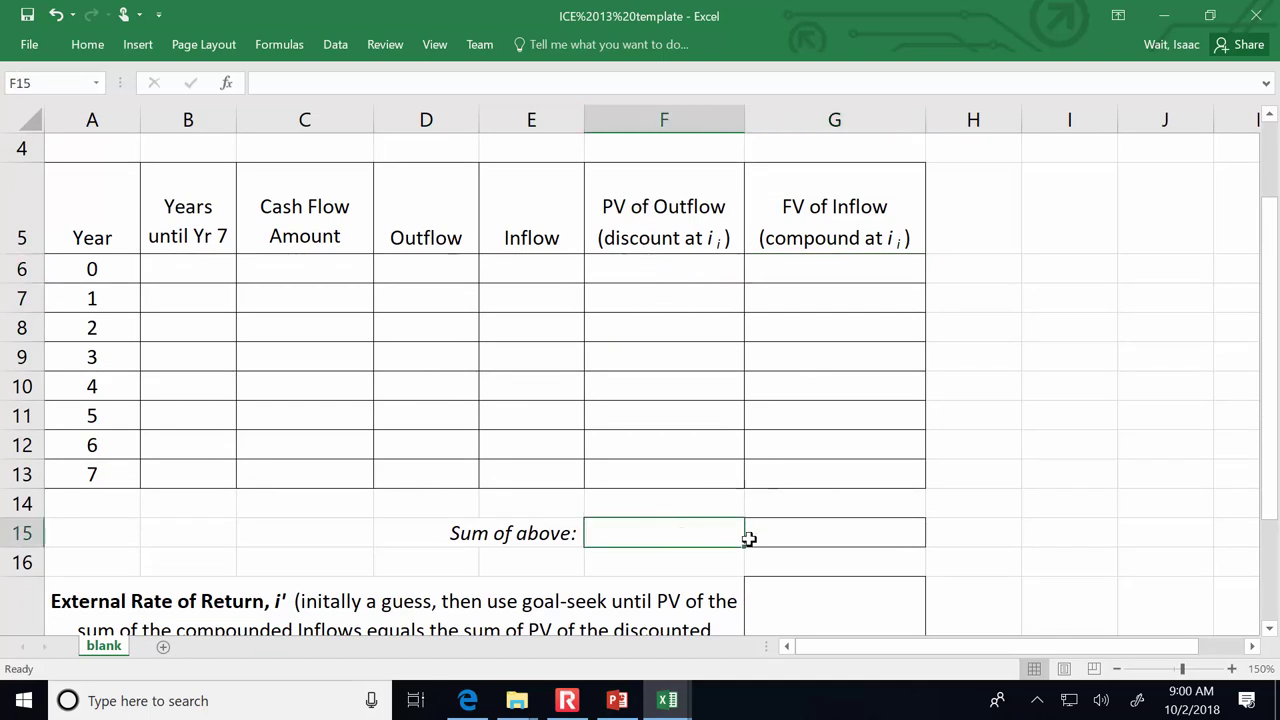
{"action": "left_click", "coordinate": [780, 542]}
{"action": "left_click", "coordinate": [722, 527]}
{"action": "scroll", "coordinate": [723, 527], "scroll_direction": "down", "scroll_amount": 1}
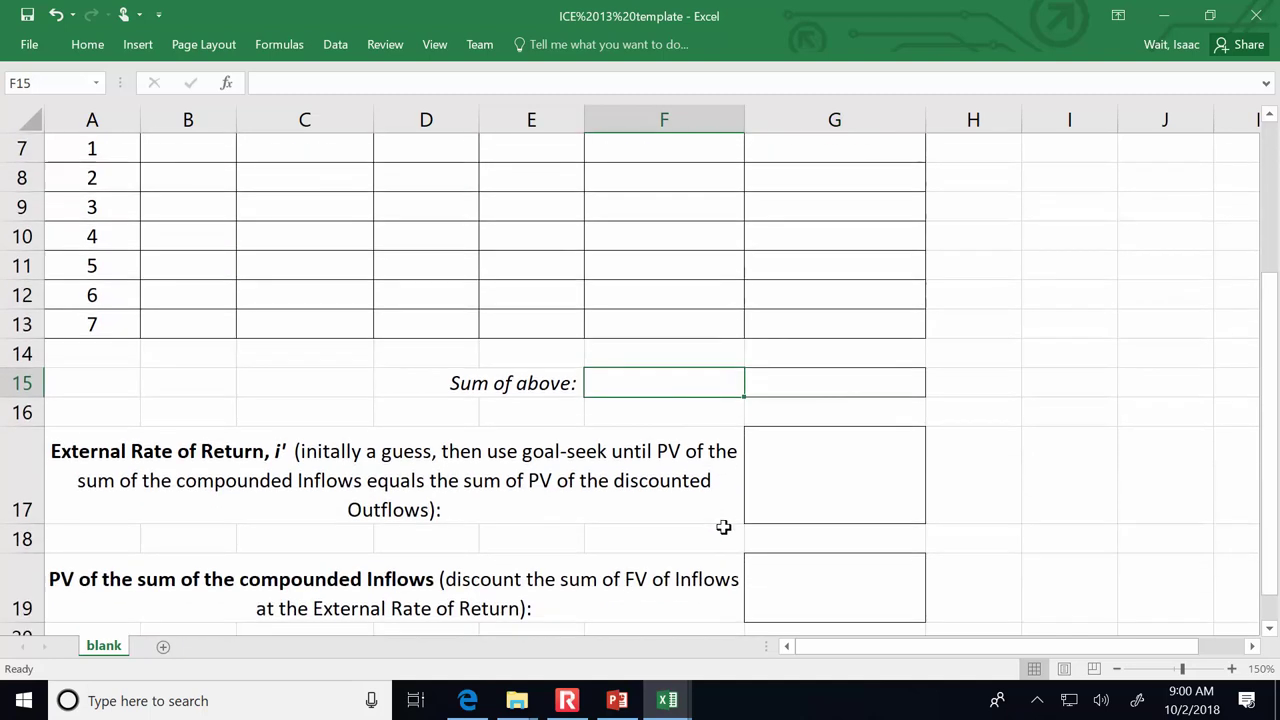
{"action": "scroll", "coordinate": [1220, 623], "scroll_direction": "up", "scroll_amount": 2}
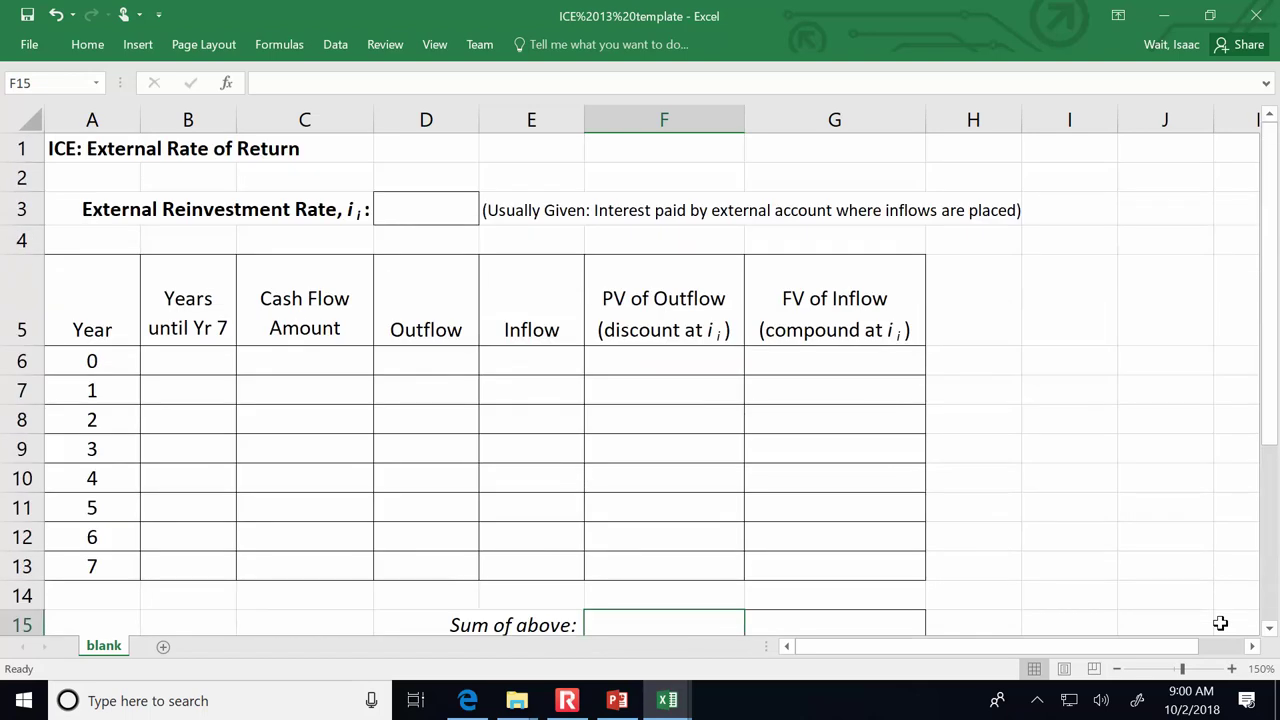
{"action": "scroll", "coordinate": [1220, 623], "scroll_direction": "down", "scroll_amount": 1}
{"action": "left_click_drag", "start_coordinate": [145, 262], "coordinate": [851, 531]}
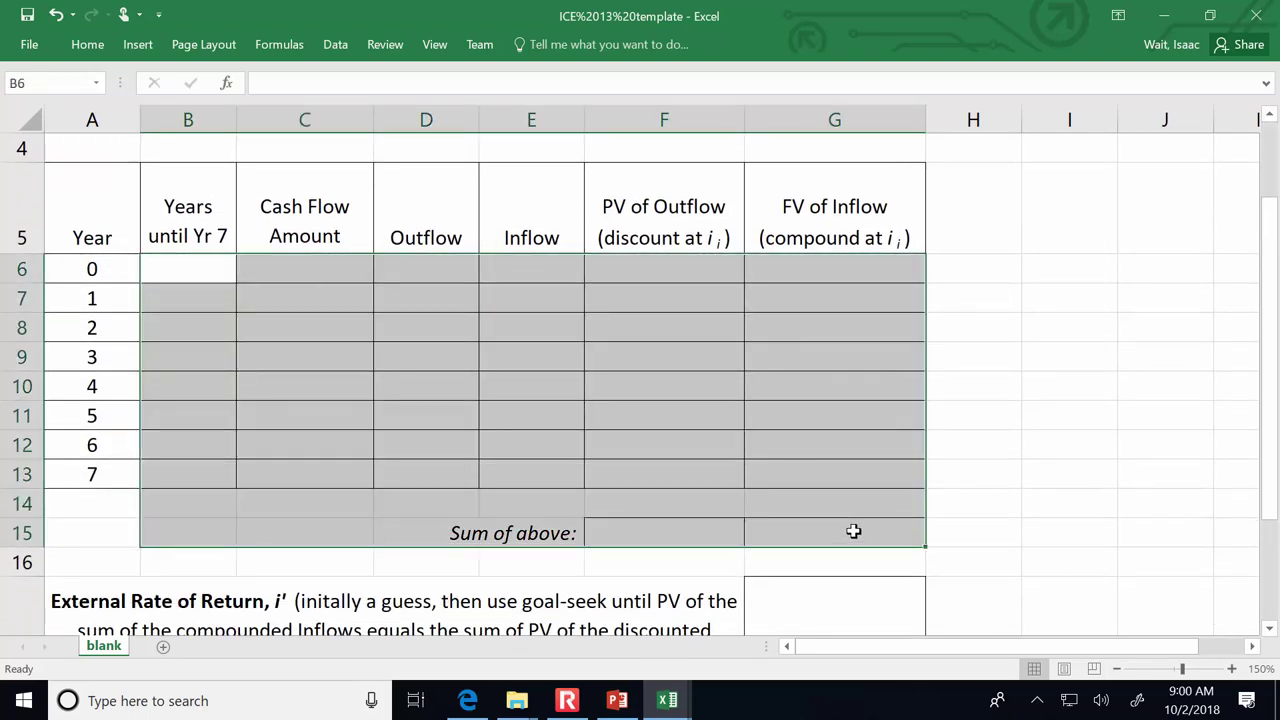
{"action": "scroll", "coordinate": [965, 463], "scroll_direction": "up", "scroll_amount": 1}
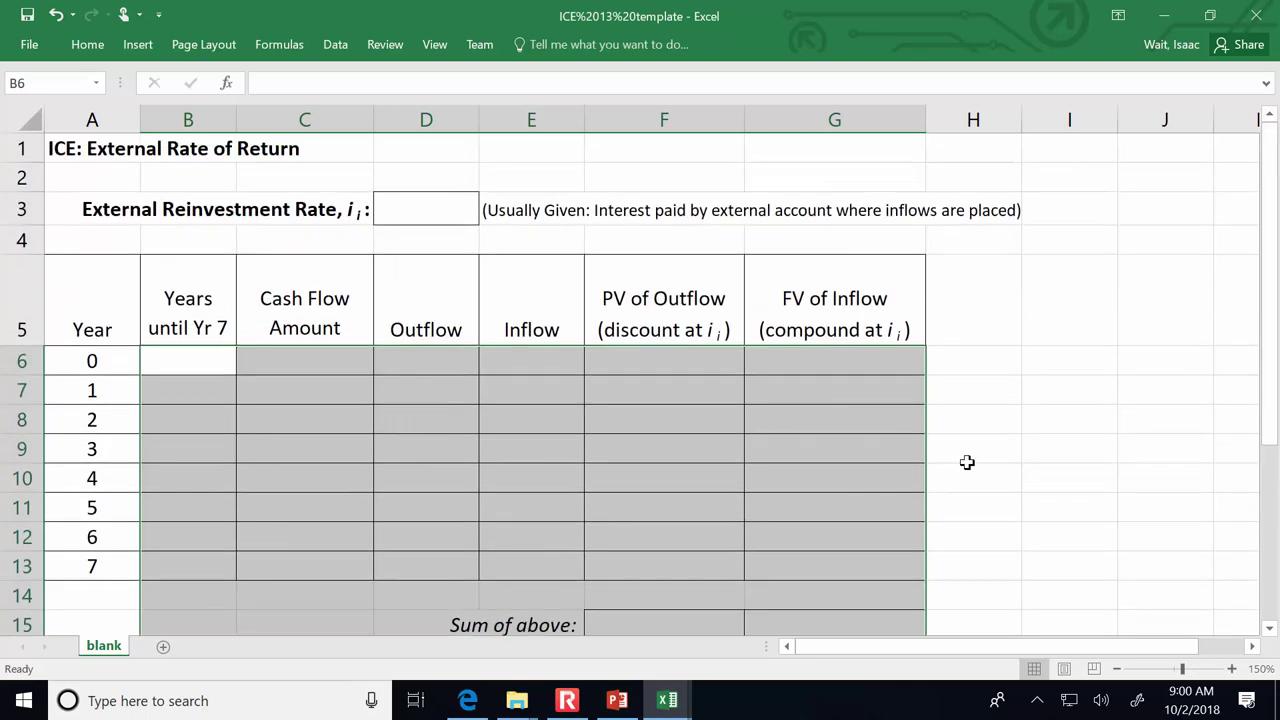
{"action": "left_click", "coordinate": [1119, 400]}
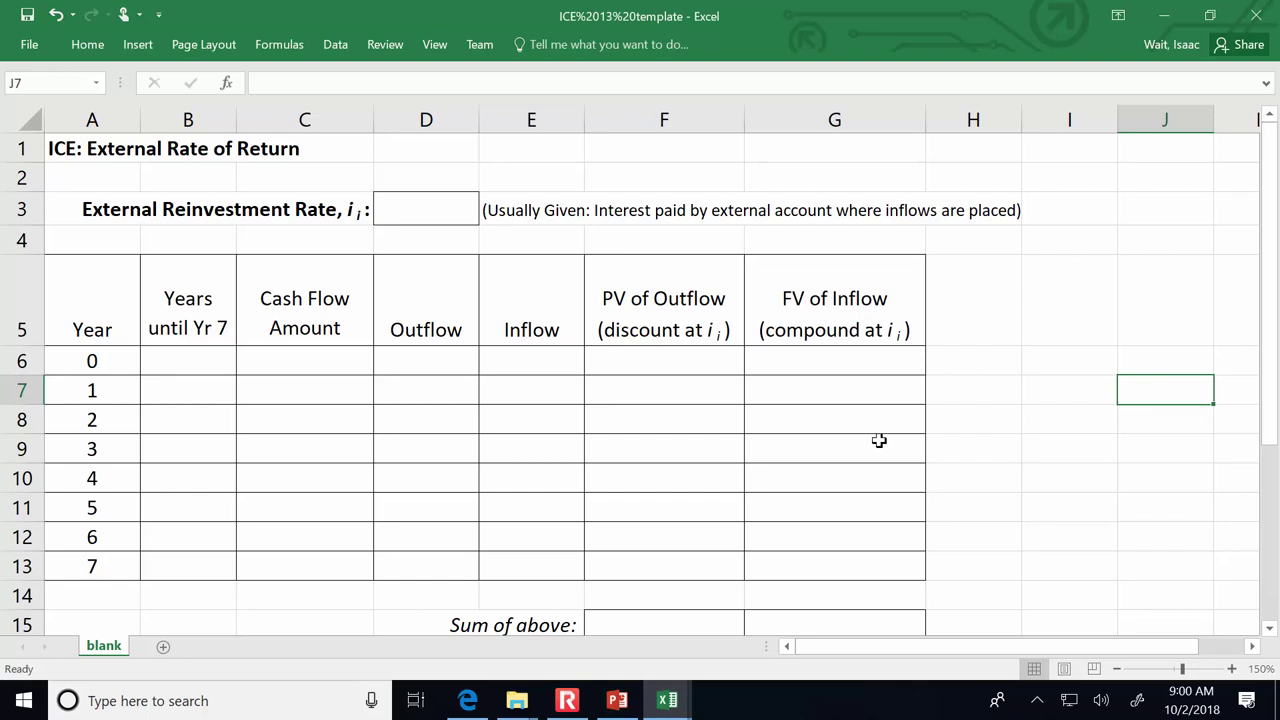
{"action": "left_click", "coordinate": [617, 700]}
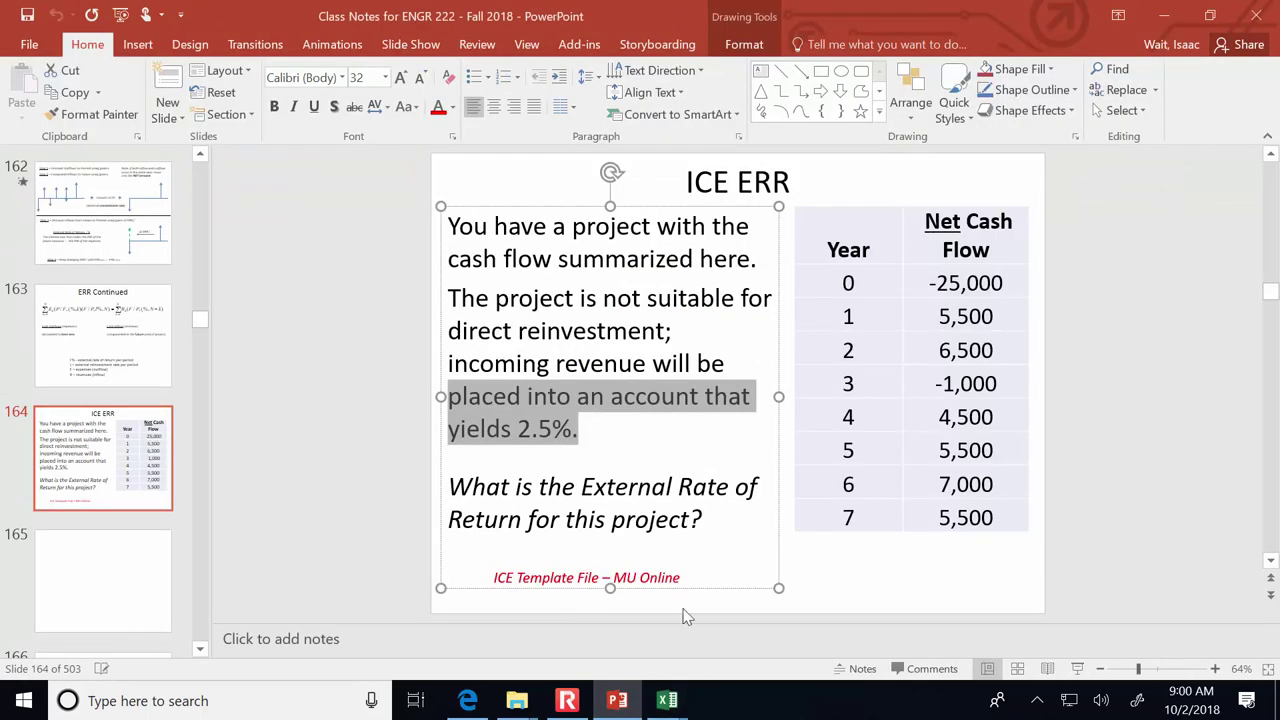
{"action": "left_click", "coordinate": [567, 700]}
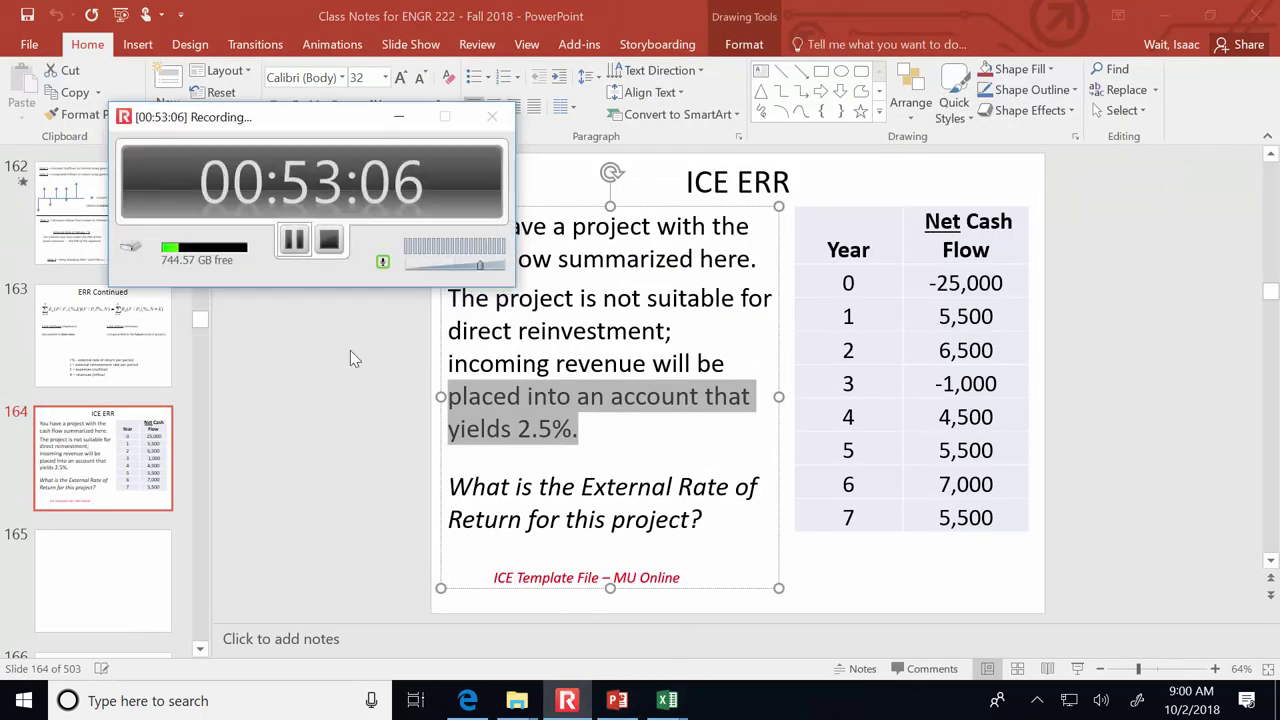
{"action": "left_click", "coordinate": [290, 243]}
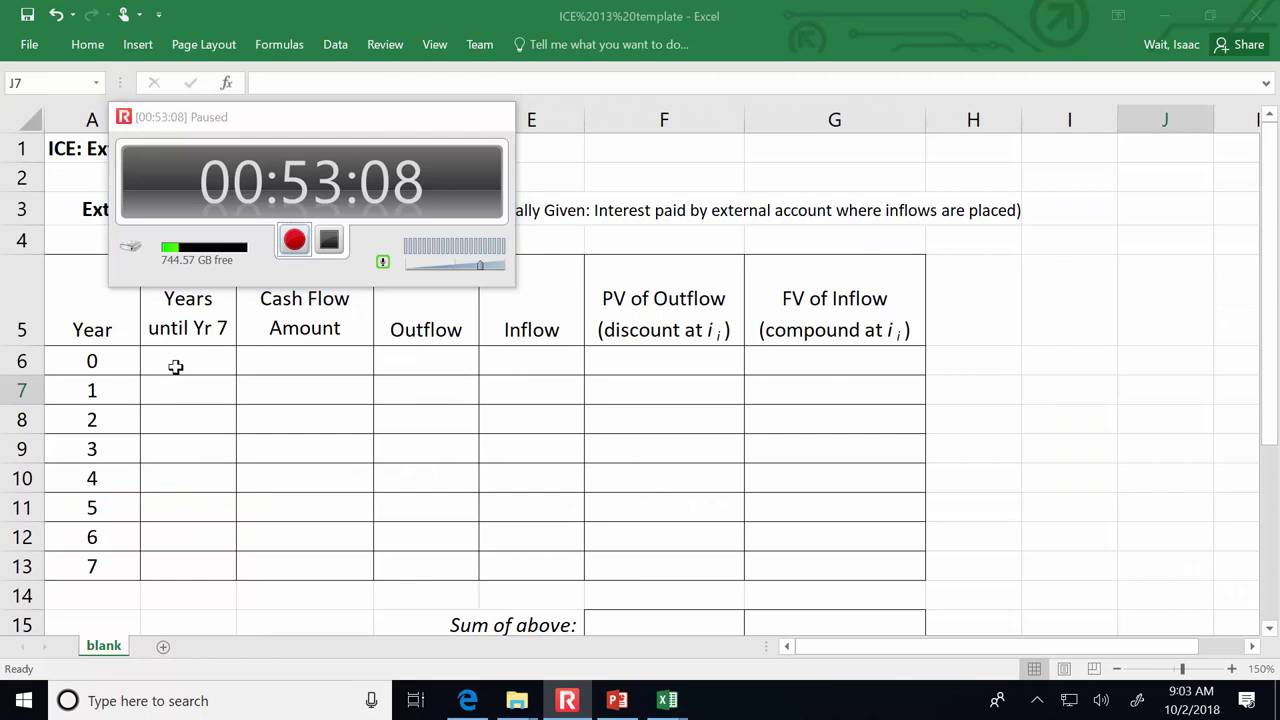
Step: Enter =7-A6 in B6 under Years until Yr 7 and fill the formula down to B13
{"action": "left_click", "coordinate": [180, 360]}
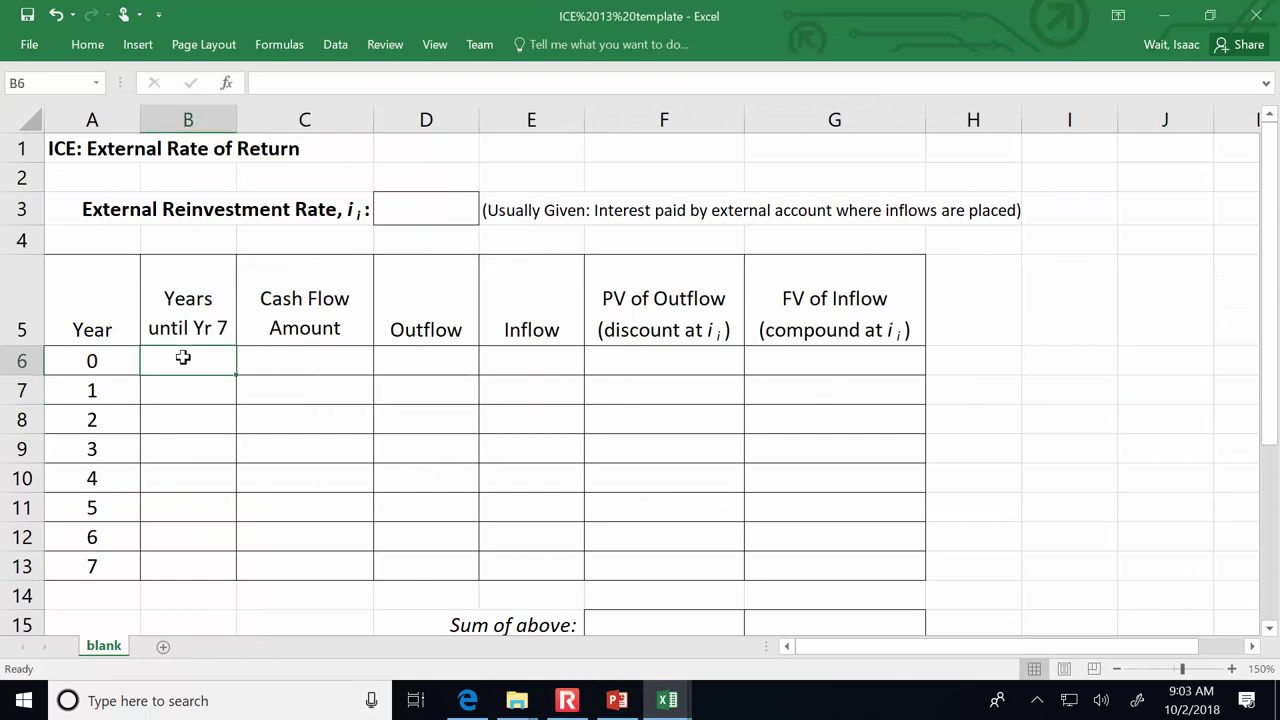
{"action": "type", "text": "=7-"}
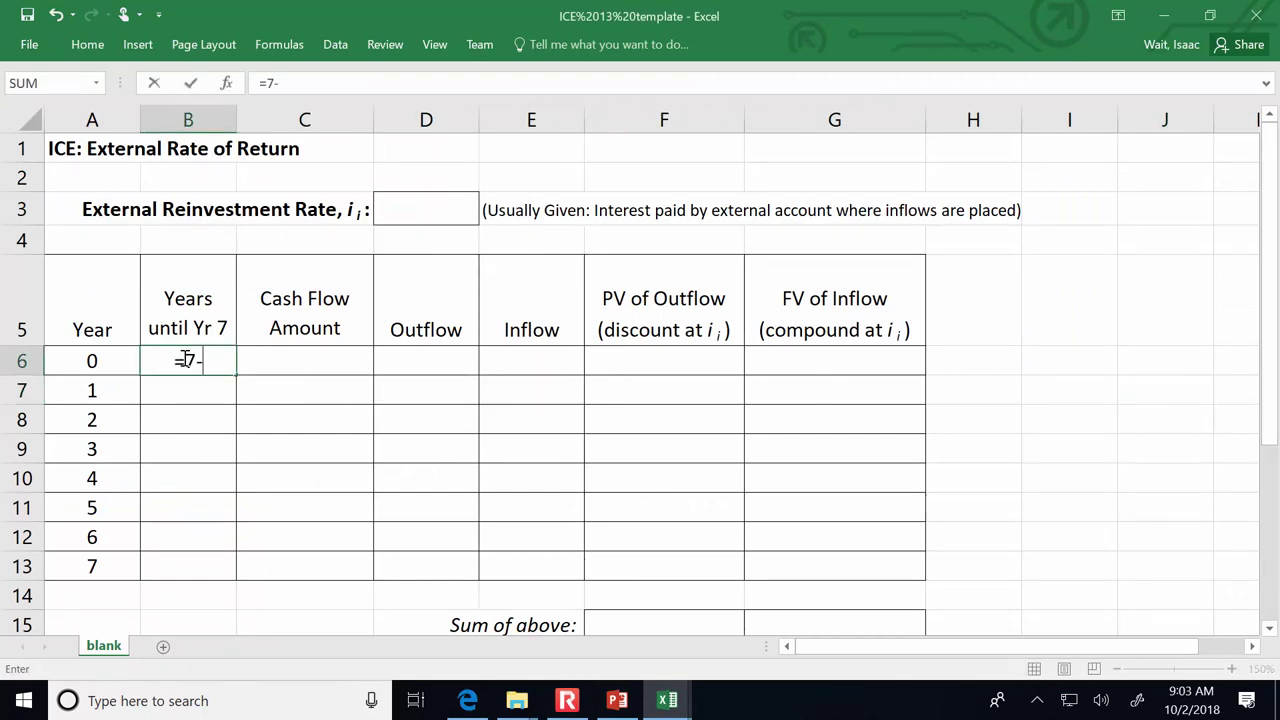
{"action": "left_click", "coordinate": [117, 363]}
{"action": "key", "text": "ctrl+Return"}
{"action": "left_click", "coordinate": [183, 358]}
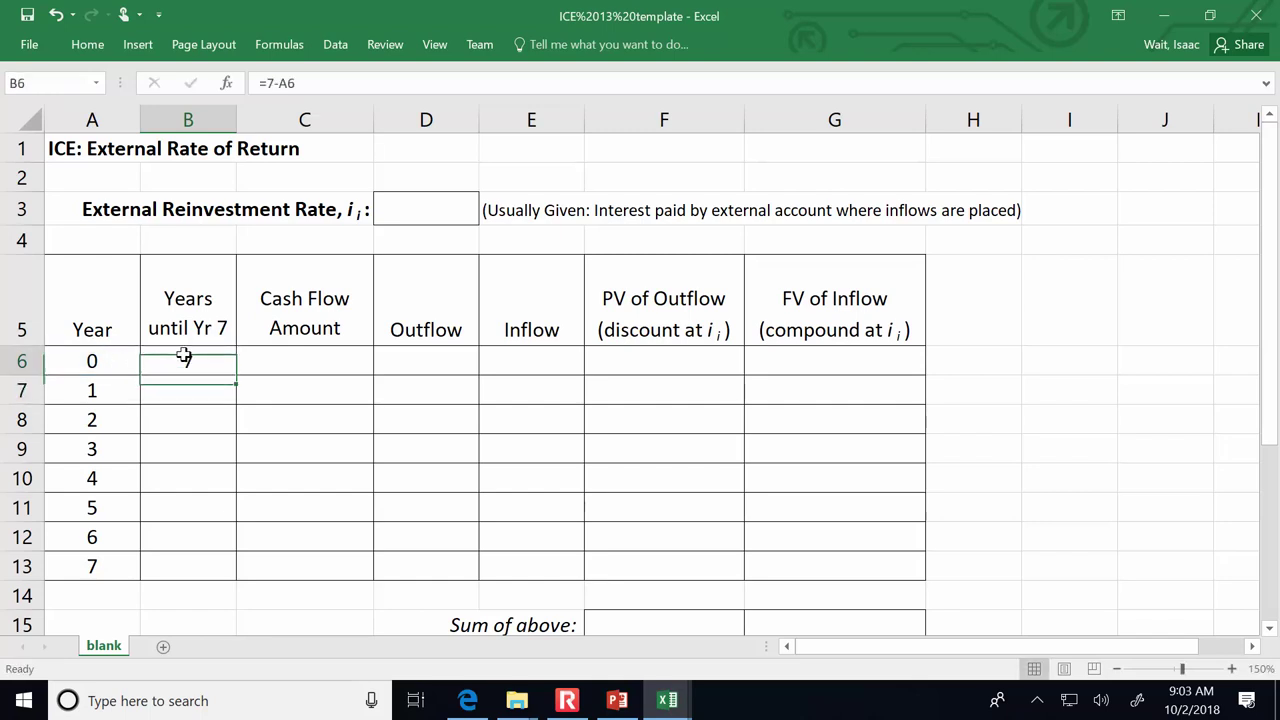
{"action": "left_click_drag", "start_coordinate": [240, 374], "coordinate": [210, 574]}
Step: Check the account's yield on PowerPoint's ICE ERR slide and set the External Reinvestment Rate in D3 of the Excel ICE 13 template to .025
{"action": "left_click", "coordinate": [617, 700]}
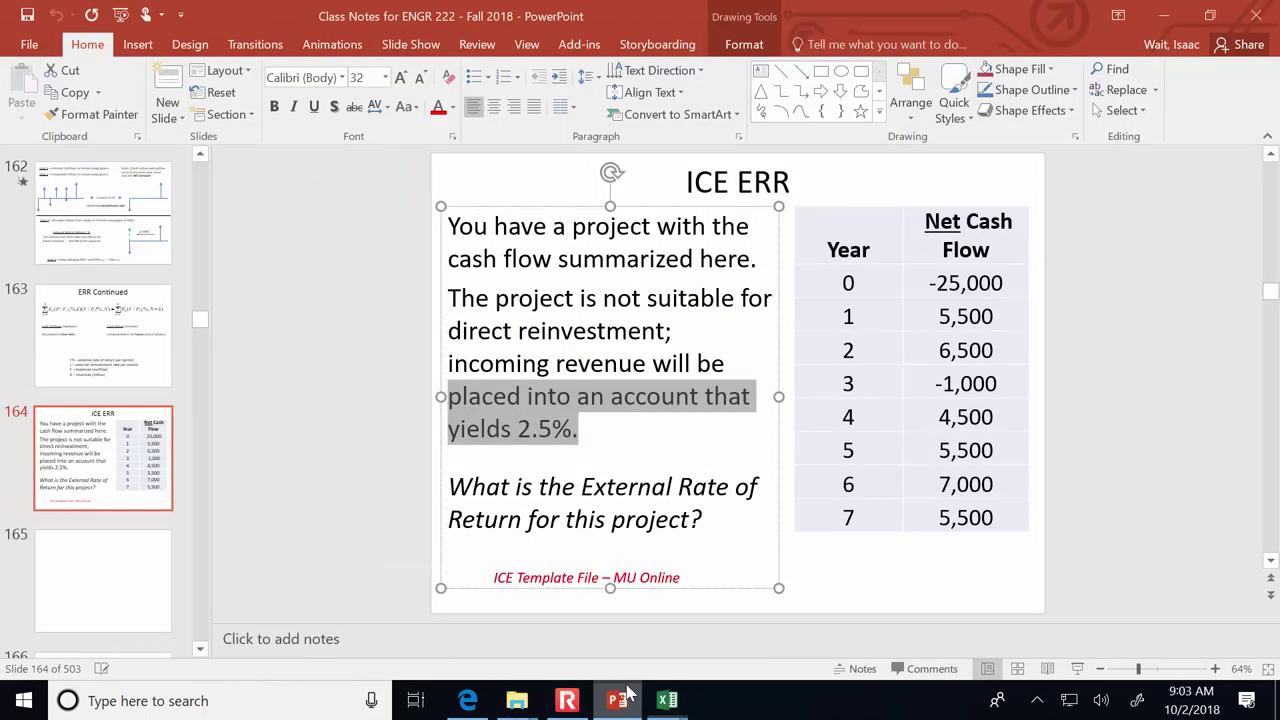
{"action": "left_click", "coordinate": [540, 428]}
{"action": "left_click_drag", "start_coordinate": [518, 428], "coordinate": [553, 428]}
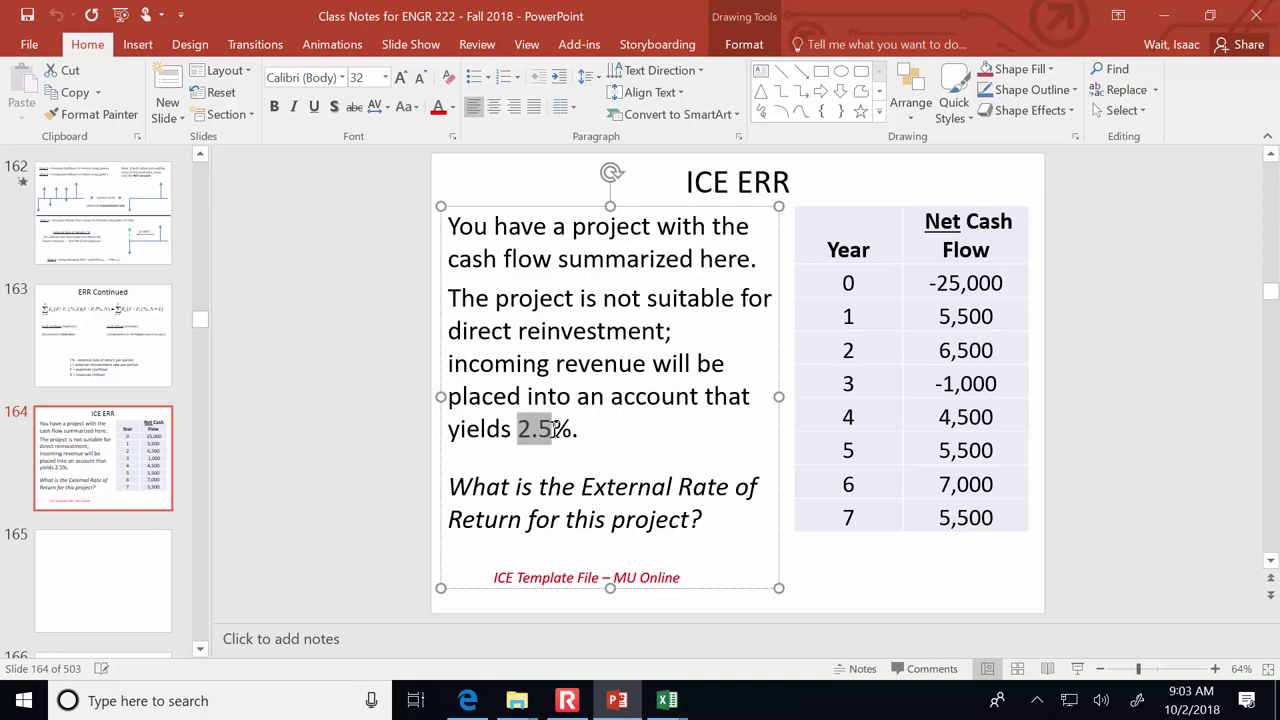
{"action": "mouse_move", "coordinate": [679, 707]}
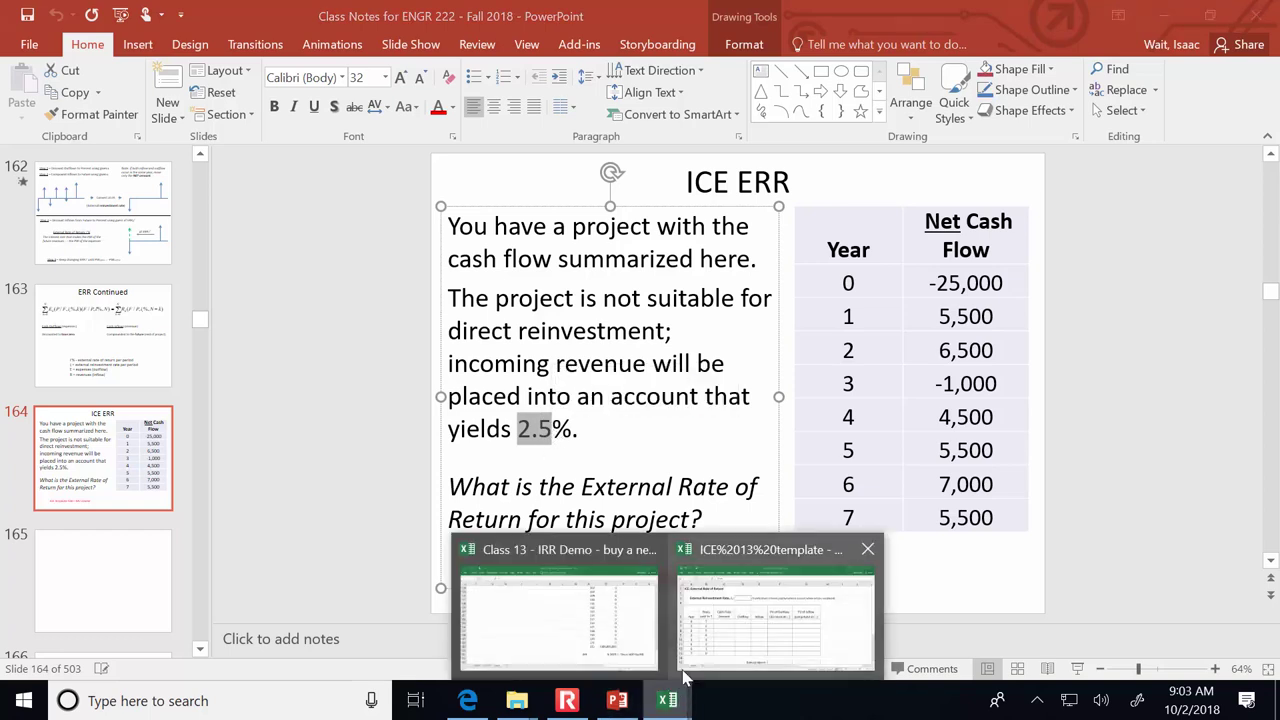
{"action": "left_click", "coordinate": [678, 622]}
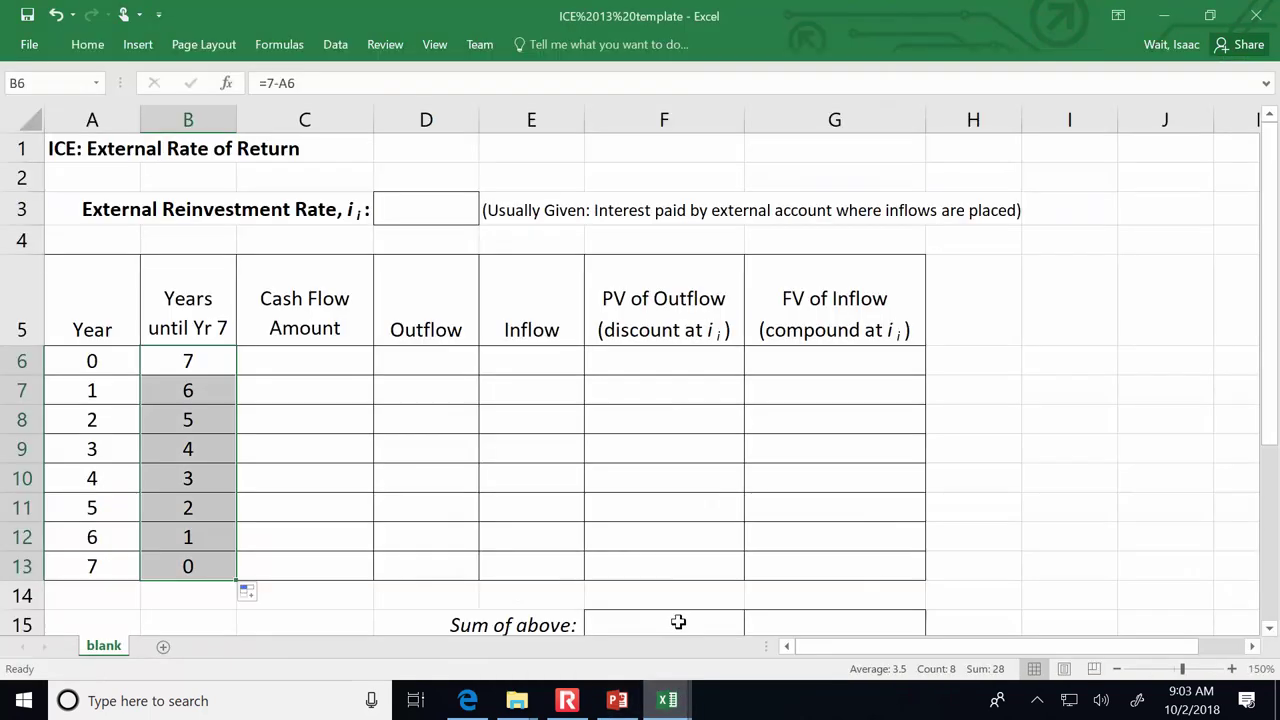
{"action": "left_click", "coordinate": [423, 207]}
{"action": "type", "text": ".025"}
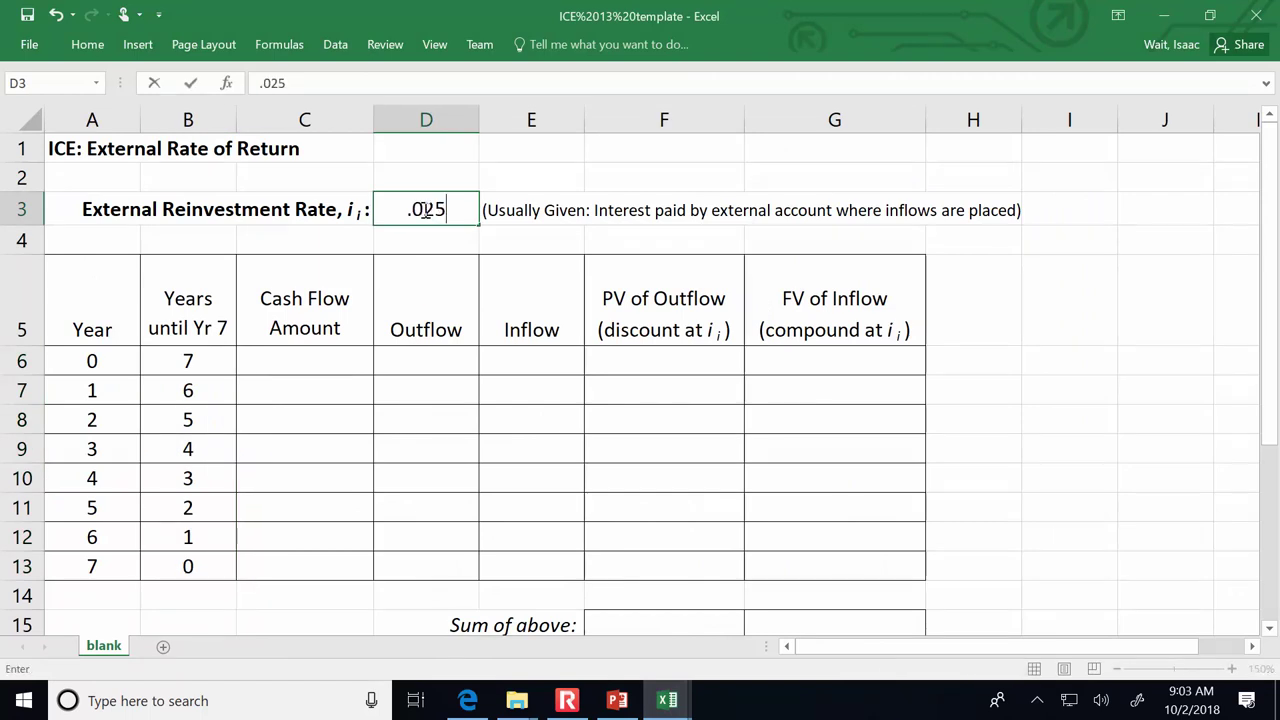
{"action": "key", "text": "Return"}
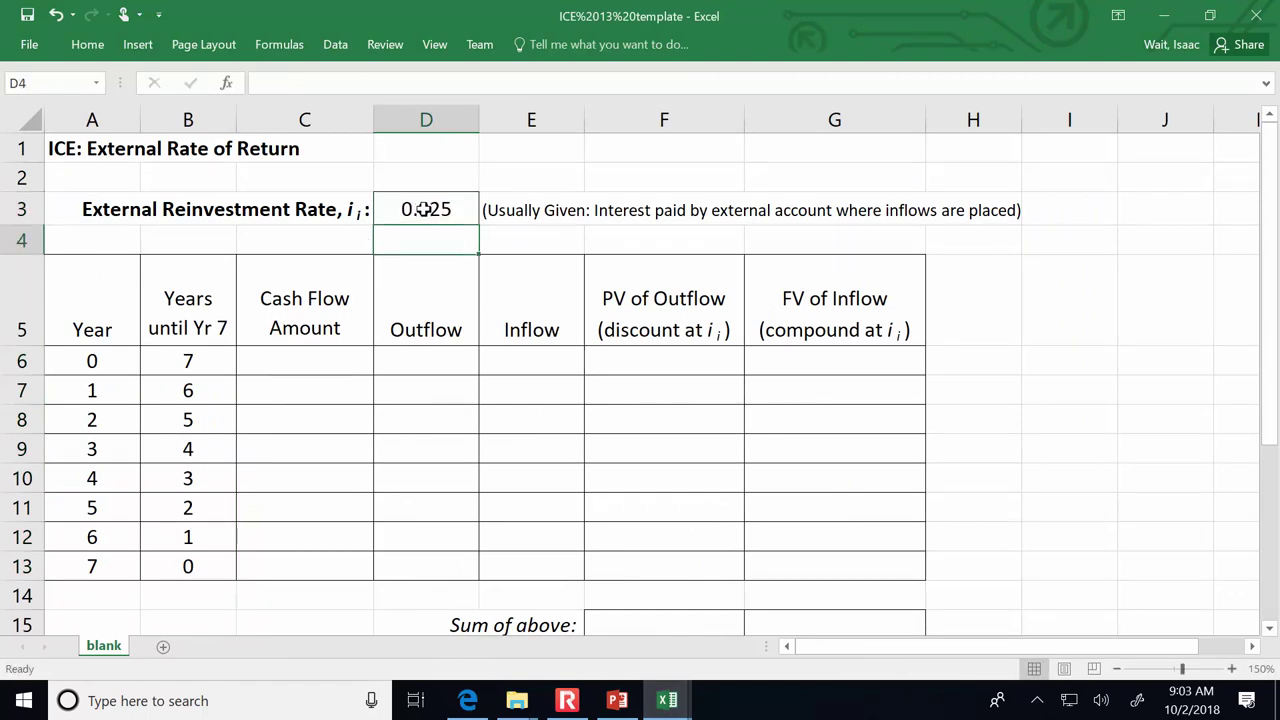
Step: Enter the Cash Flow Amounts for years 0 to 7 in C6:C13: -25000, 5500, 6500, -1000, 4500, 5500, 7000 and 55000
{"action": "left_click", "coordinate": [289, 357]}
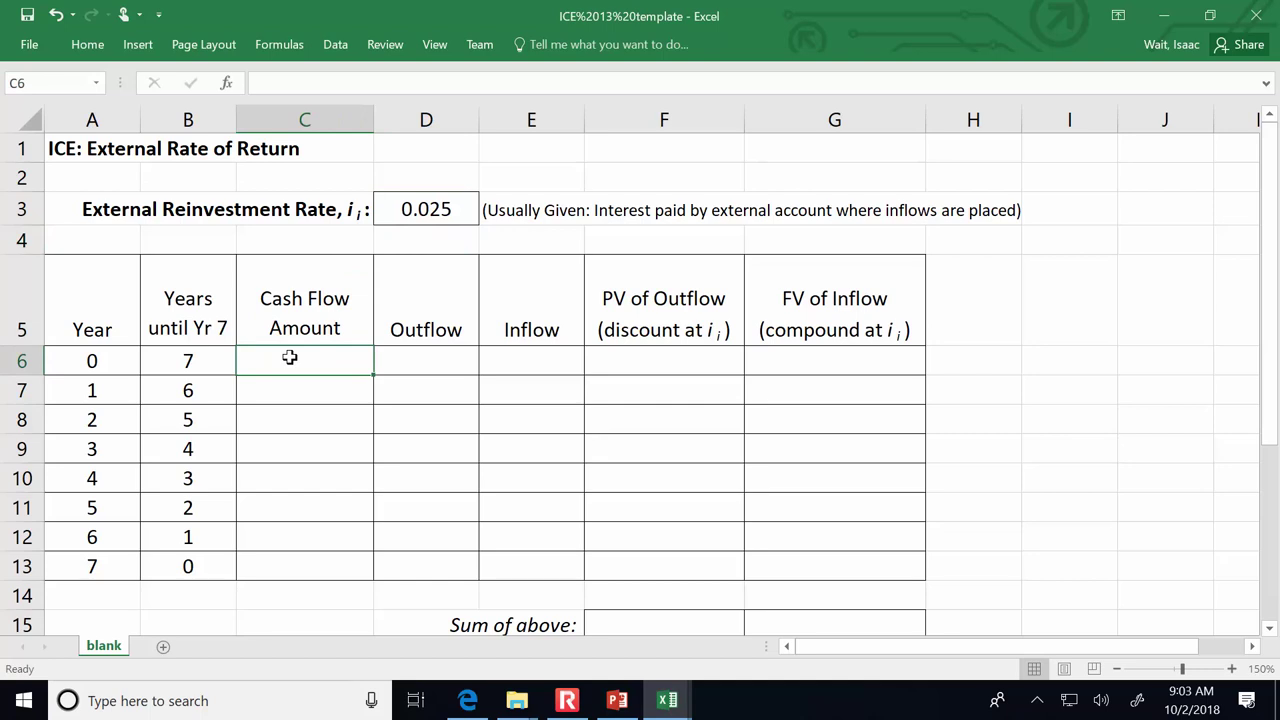
{"action": "type", "text": "-25"}
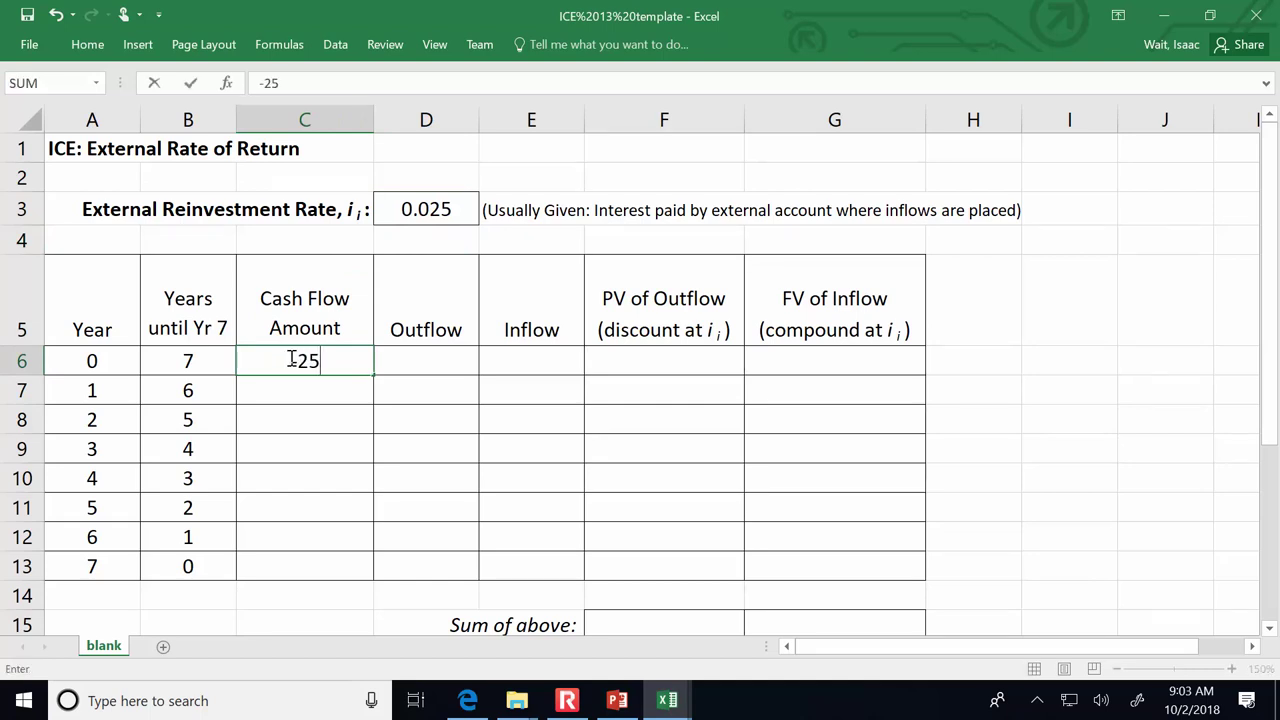
{"action": "type", "text": "000"}
{"action": "key", "text": "Return"}
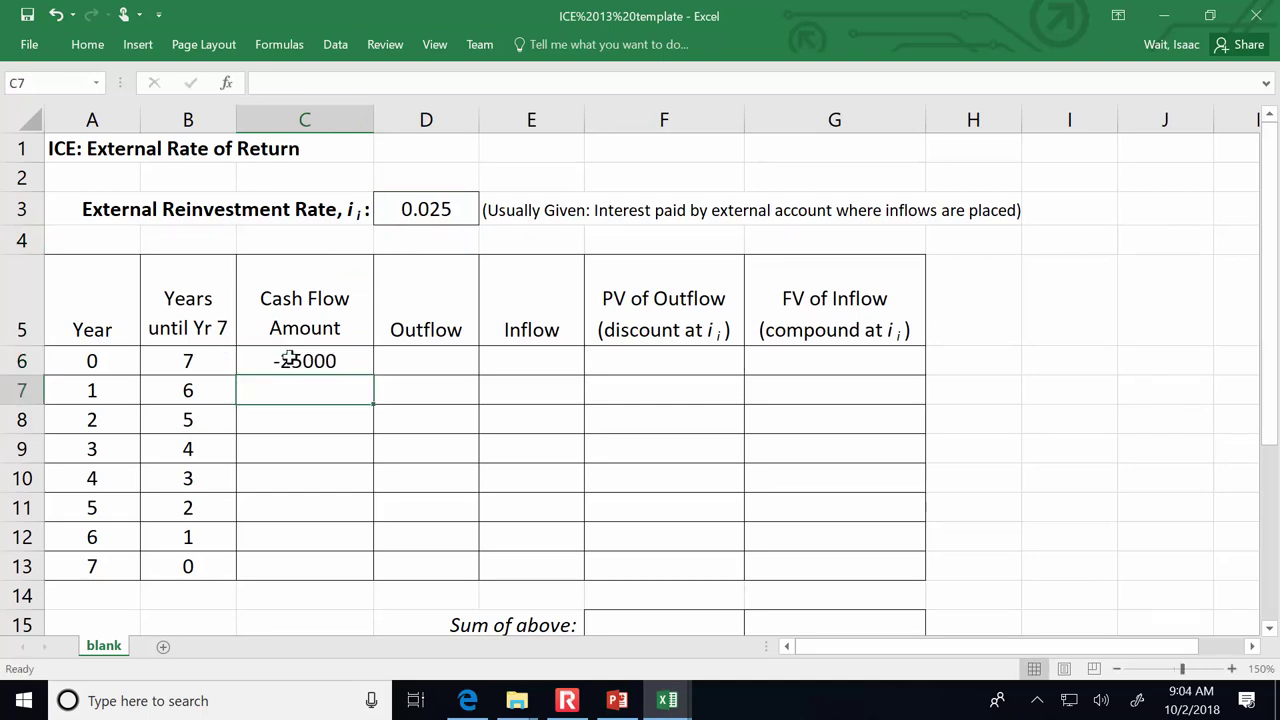
{"action": "type", "text": "5500"}
{"action": "key", "text": "Return"}
{"action": "type", "text": "6500"}
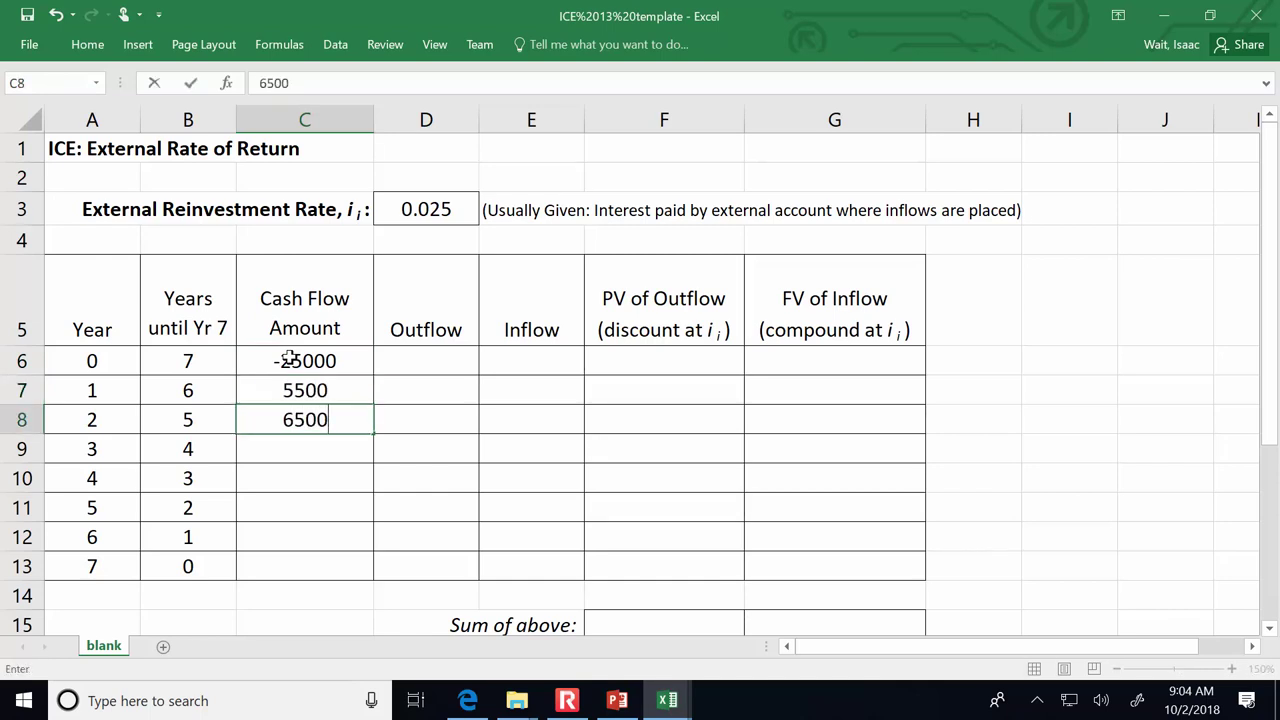
{"action": "key", "text": "Return"}
{"action": "type", "text": "-1000"}
{"action": "key", "text": "Return"}
{"action": "type", "text": "4500"}
{"action": "key", "text": "Return"}
{"action": "type", "text": "5500"}
{"action": "key", "text": "Return"}
{"action": "type", "text": "7000"}
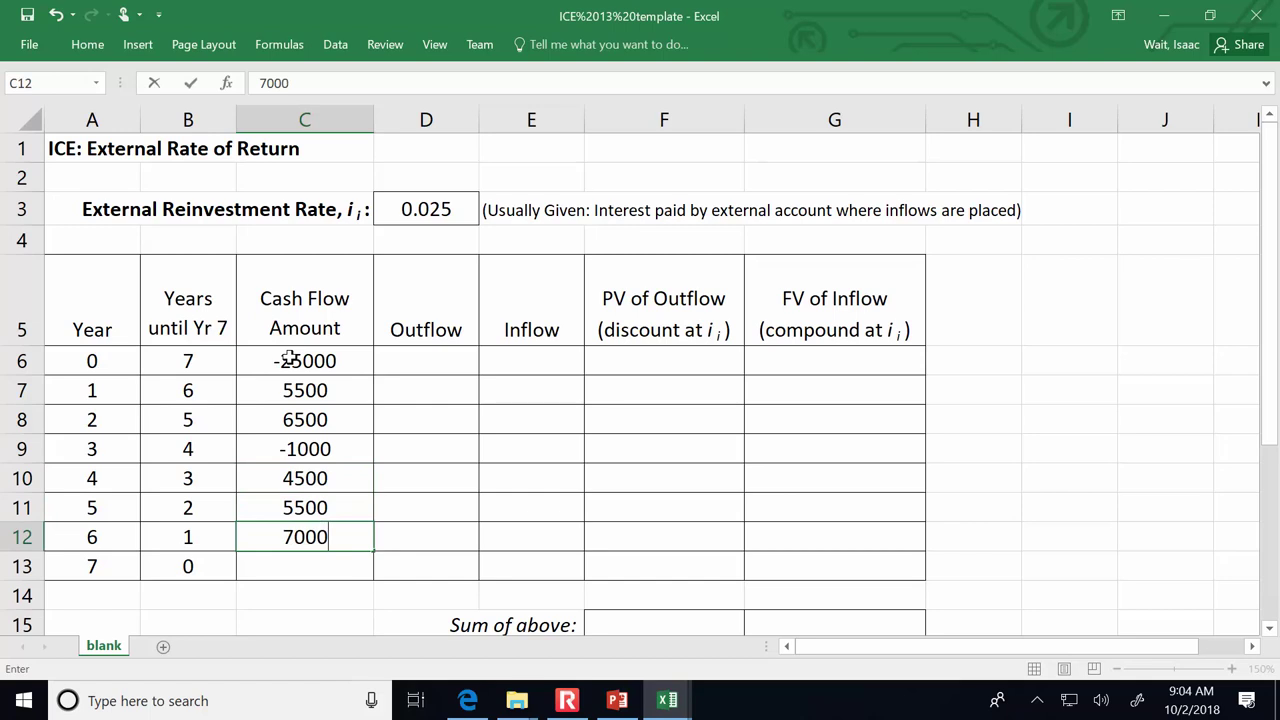
{"action": "key", "text": "Return"}
{"action": "type", "text": "55000"}
{"action": "key", "text": "ctrl+Return"}
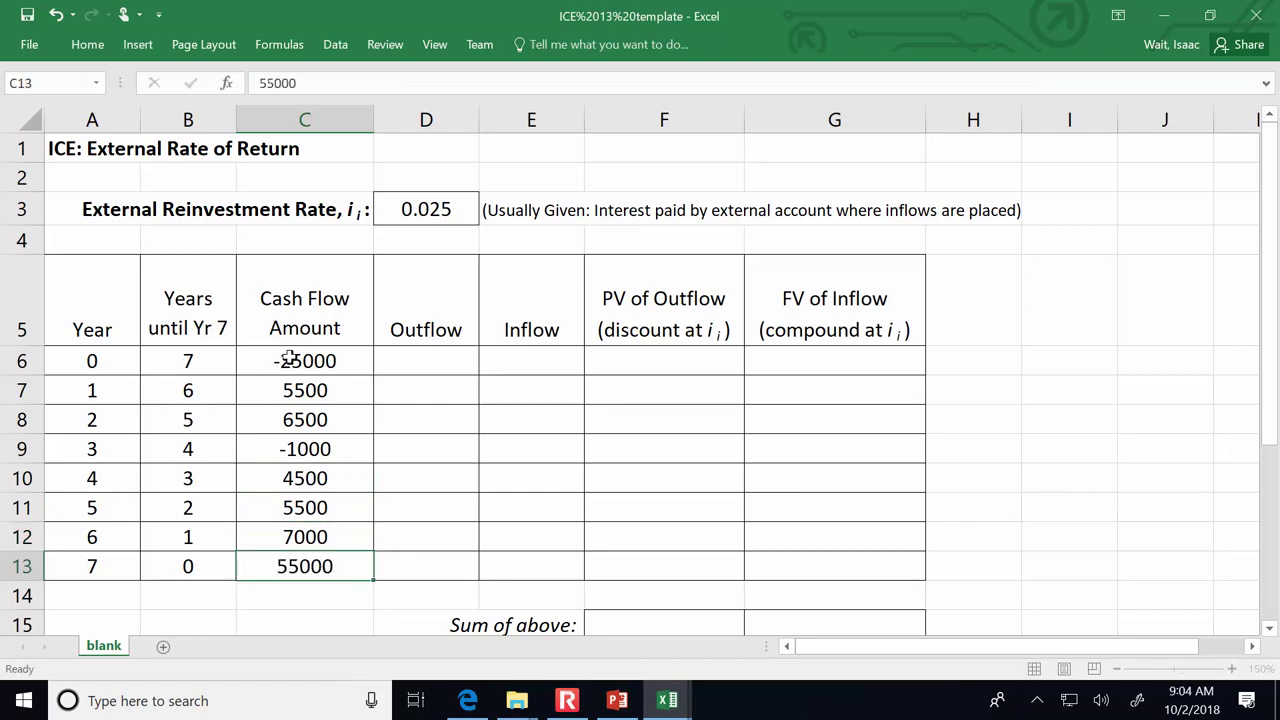
{"action": "key", "text": "Return"}
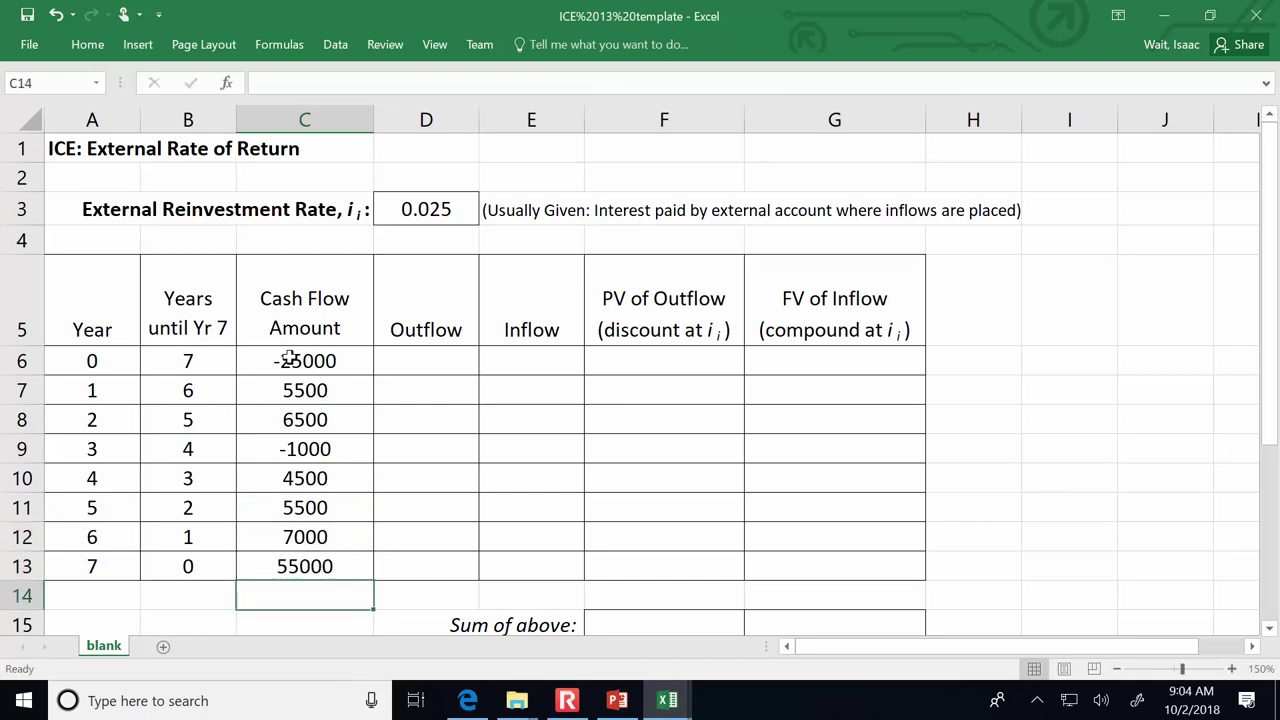
Step: Fill the Outflow column D6:D13 with 25000 for year 0, 1000 for year 3, and 0 for all other years
{"action": "left_click", "coordinate": [407, 350]}
{"action": "type", "text": "2500"}
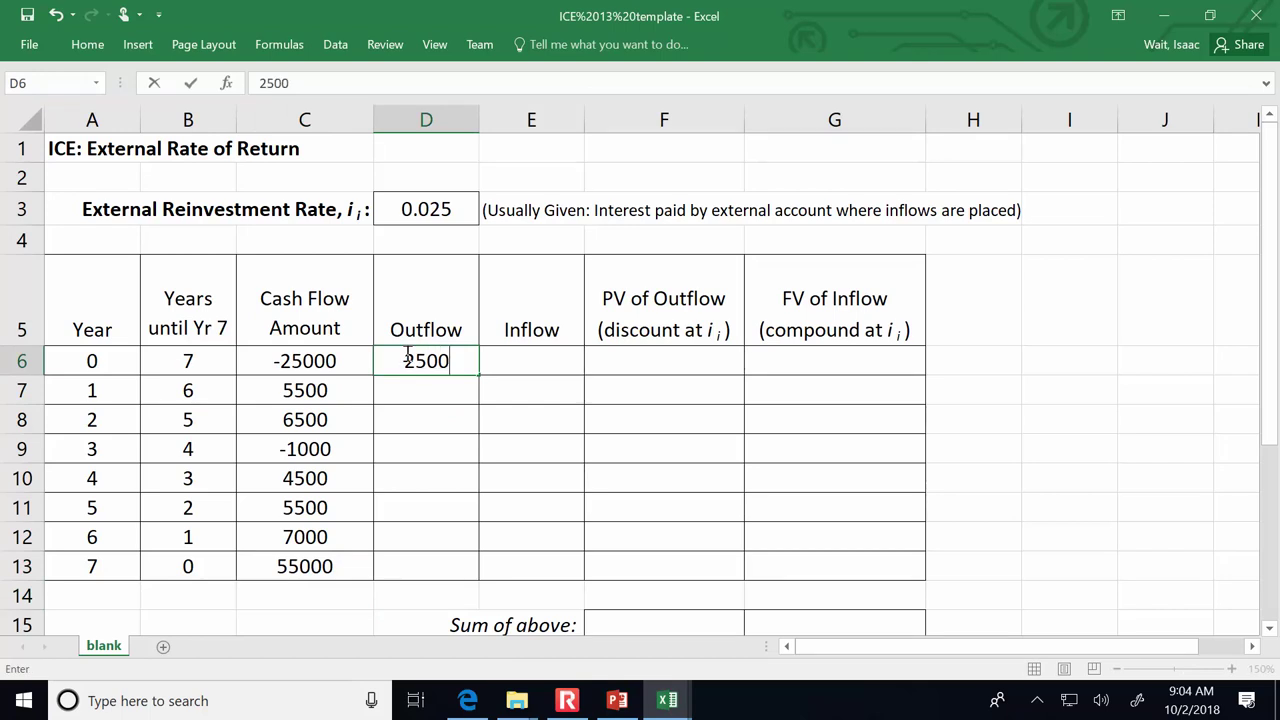
{"action": "type", "text": "0"}
{"action": "key", "text": "Return"}
{"action": "type", "text": "0"}
{"action": "key", "text": "Return"}
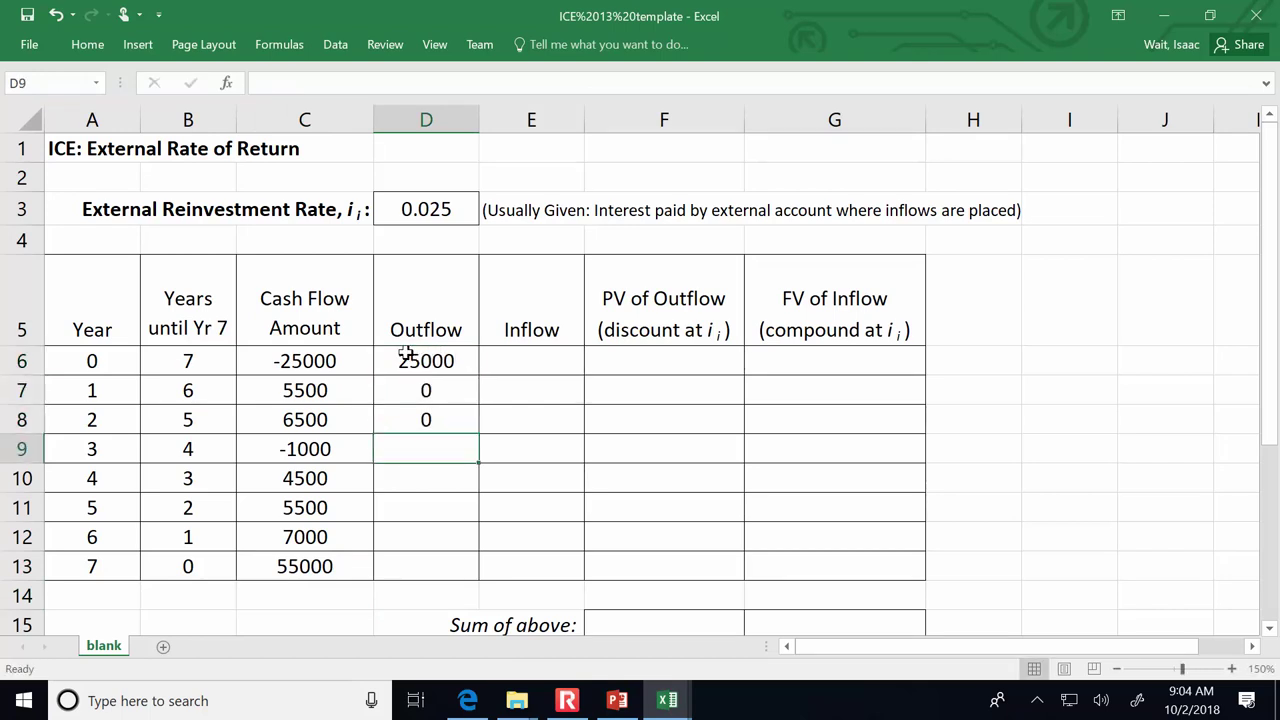
{"action": "type", "text": "1000"}
{"action": "key", "text": "Return"}
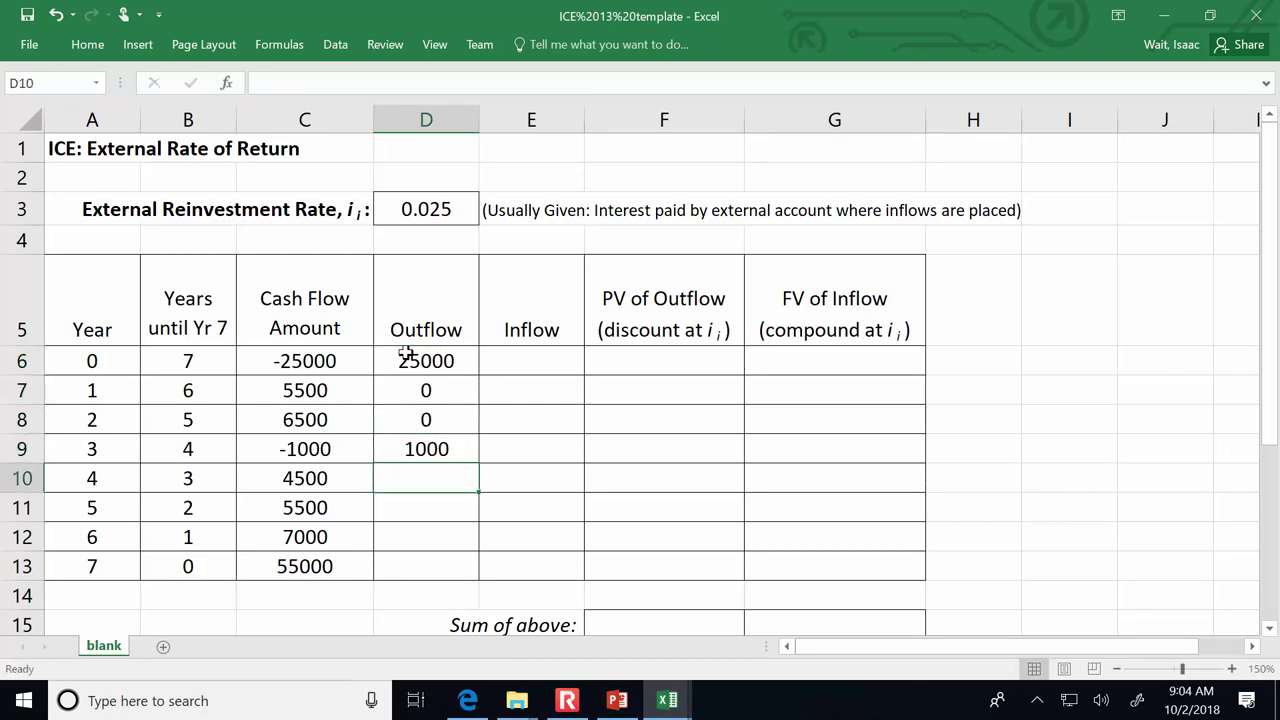
{"action": "type", "text": "0"}
{"action": "key", "text": "Return"}
{"action": "type", "text": "0"}
{"action": "key", "text": "Return"}
{"action": "type", "text": "0"}
{"action": "key", "text": "Return"}
{"action": "type", "text": "0"}
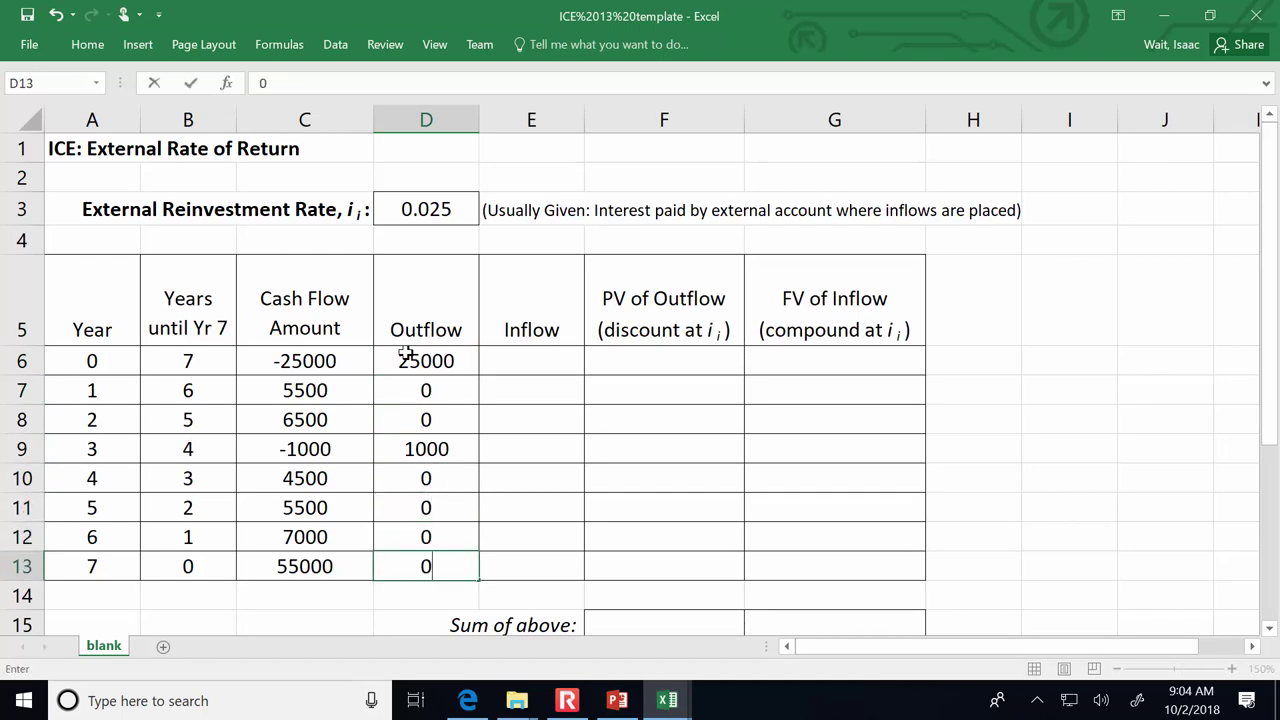
{"action": "key", "text": "Return"}
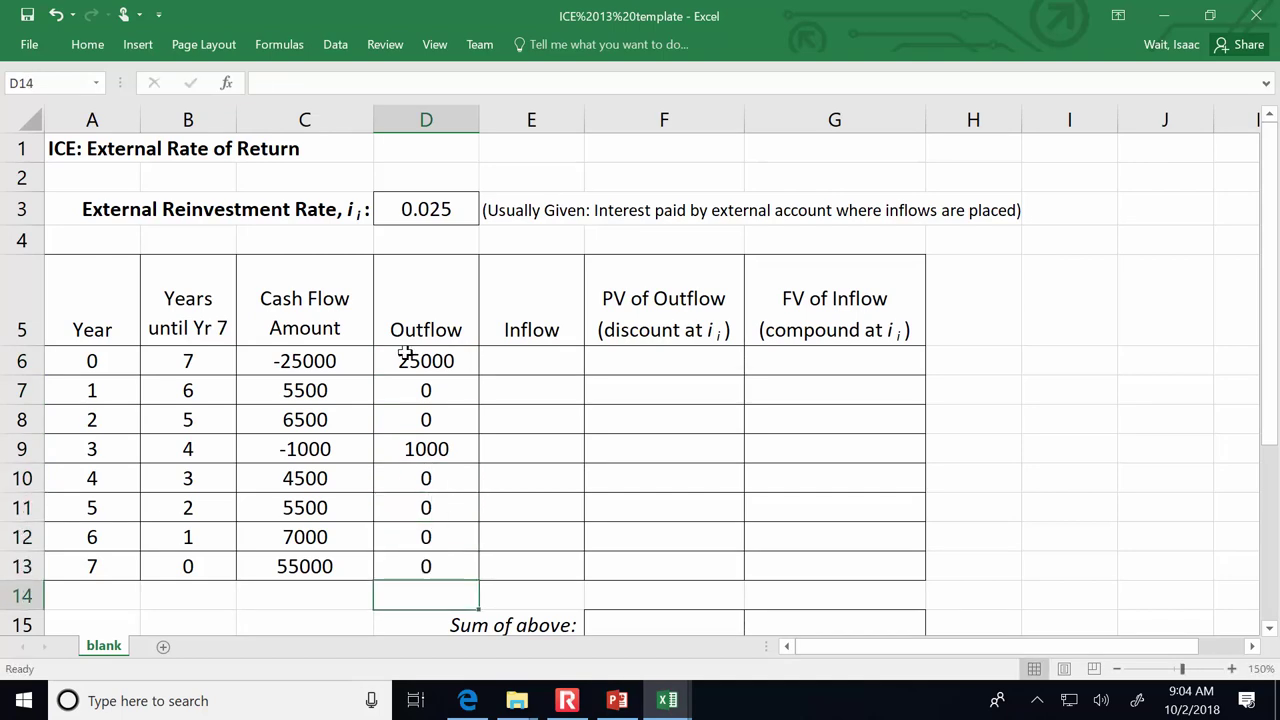
Step: Correct the year 7 Cash Flow Amount in C13 to 5500 and check it against the Net Cash Flow table in PowerPoint
{"action": "left_click", "coordinate": [305, 562]}
{"action": "left_click", "coordinate": [369, 88]}
{"action": "key", "text": "BackSpace"}
{"action": "key", "text": "Return"}
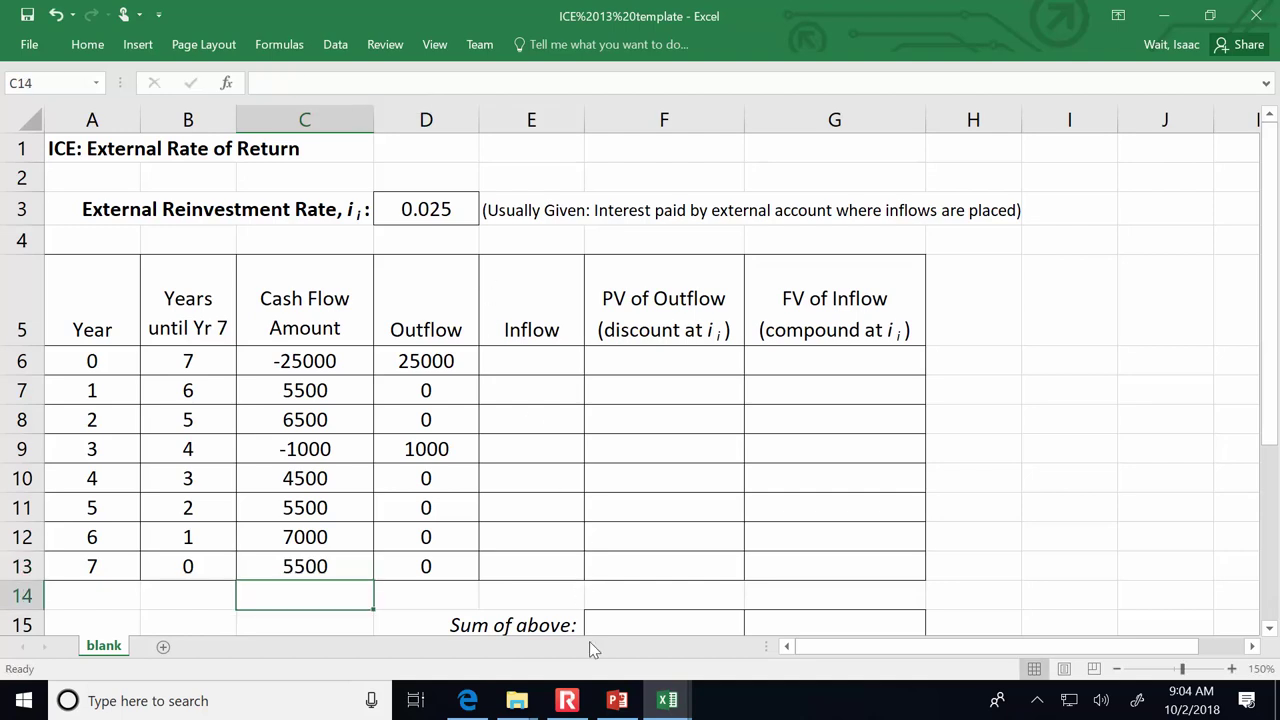
{"action": "left_click", "coordinate": [617, 700]}
{"action": "left_click_drag", "start_coordinate": [928, 283], "coordinate": [996, 522]}
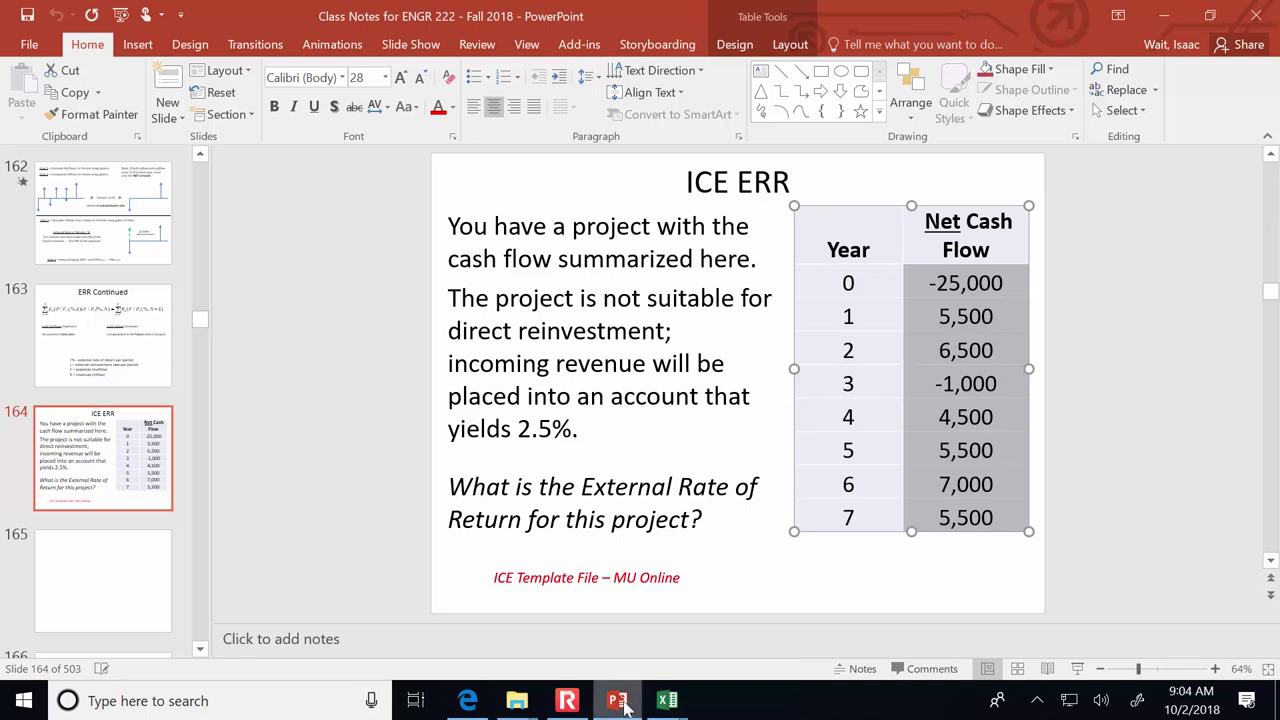
{"action": "mouse_move", "coordinate": [667, 700]}
{"action": "left_click", "coordinate": [734, 624]}
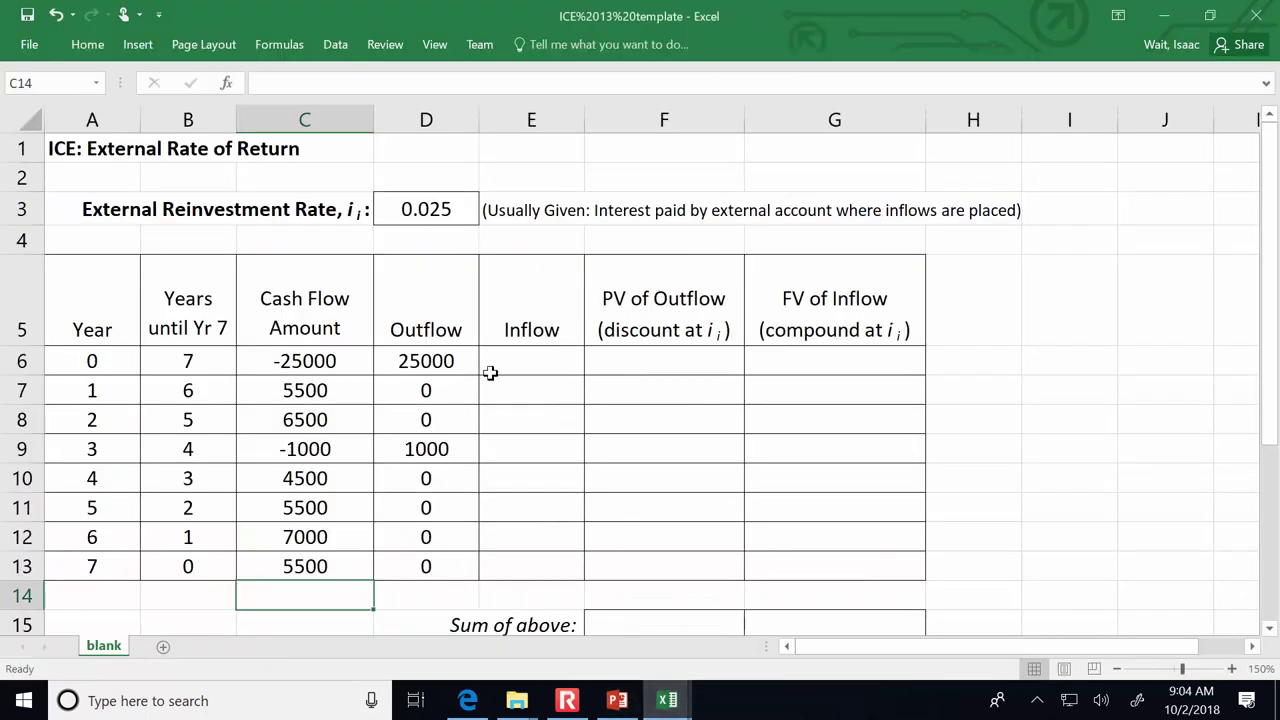
Step: Fill the Inflow column E6:E13 in Excel with 0, 5500, 6500, 0, 4500, 5500, 7000 and 5500 for years 0 to 7
{"action": "left_click", "coordinate": [522, 355]}
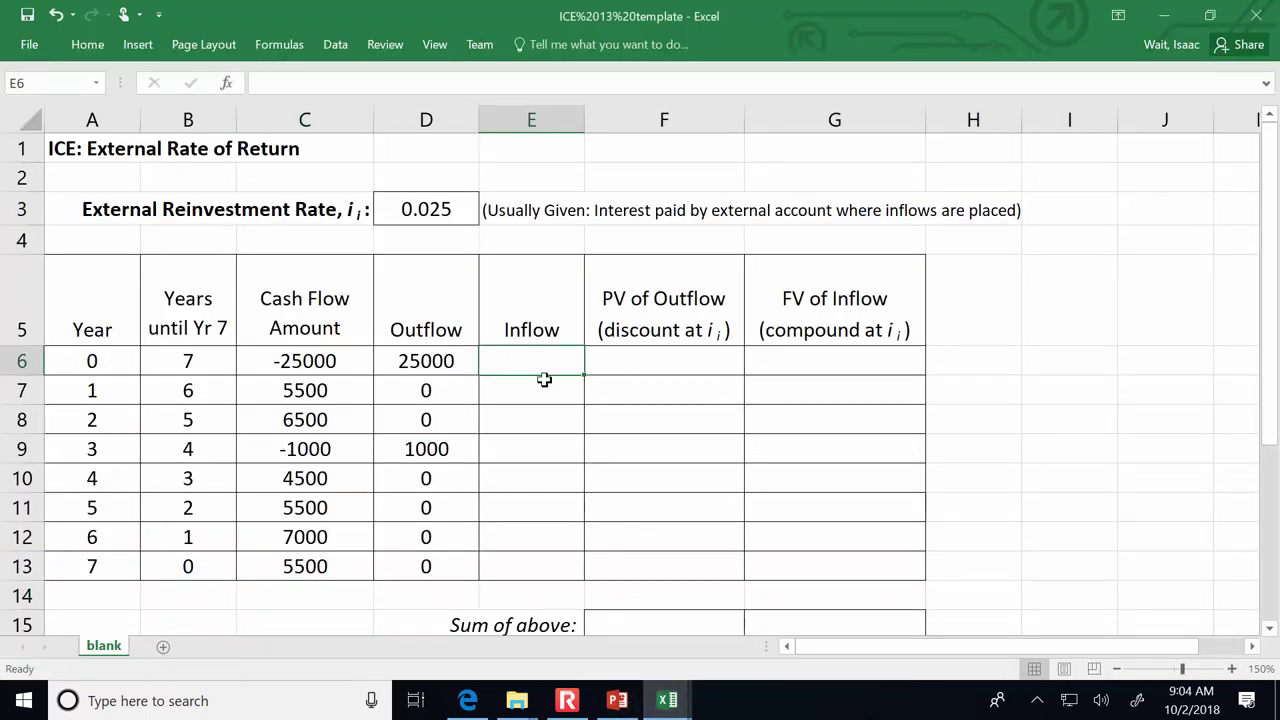
{"action": "type", "text": "0"}
{"action": "key", "text": "Return"}
{"action": "type", "text": "550"}
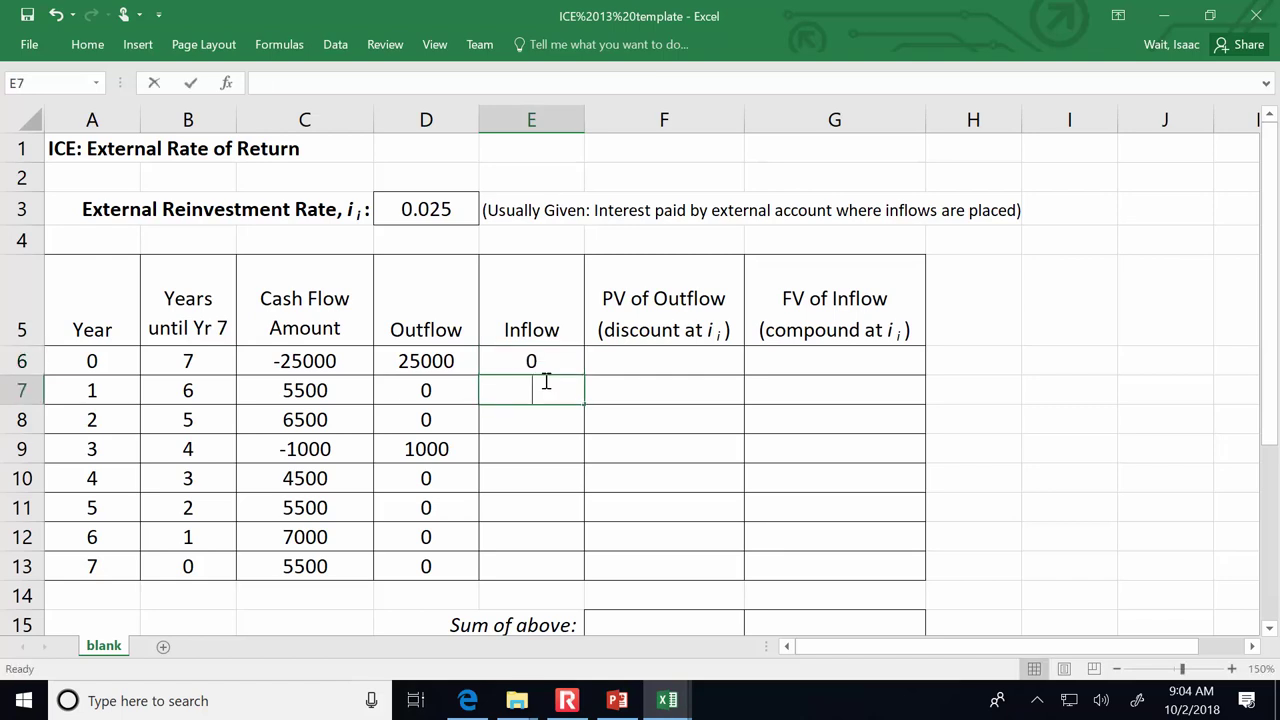
{"action": "type", "text": "0"}
{"action": "key", "text": "Return"}
{"action": "type", "text": "6500"}
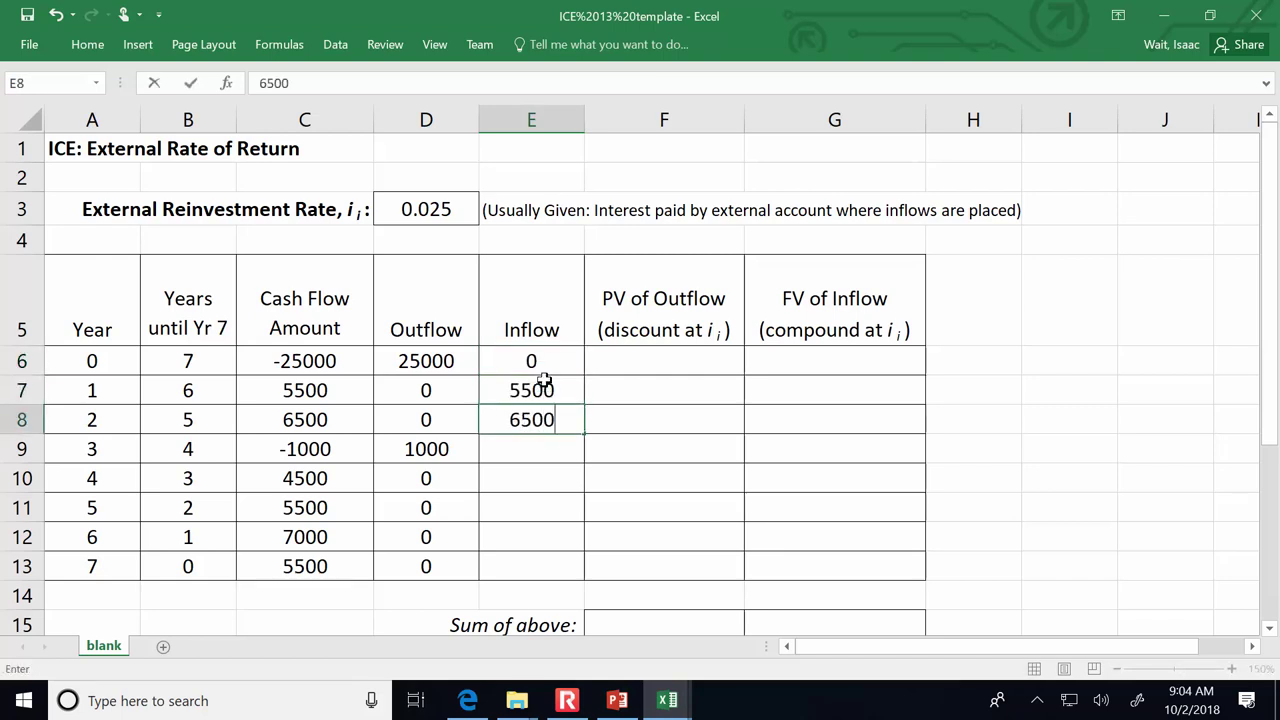
{"action": "key", "text": "Return"}
{"action": "type", "text": "0"}
{"action": "key", "text": "Return"}
{"action": "type", "text": "4"}
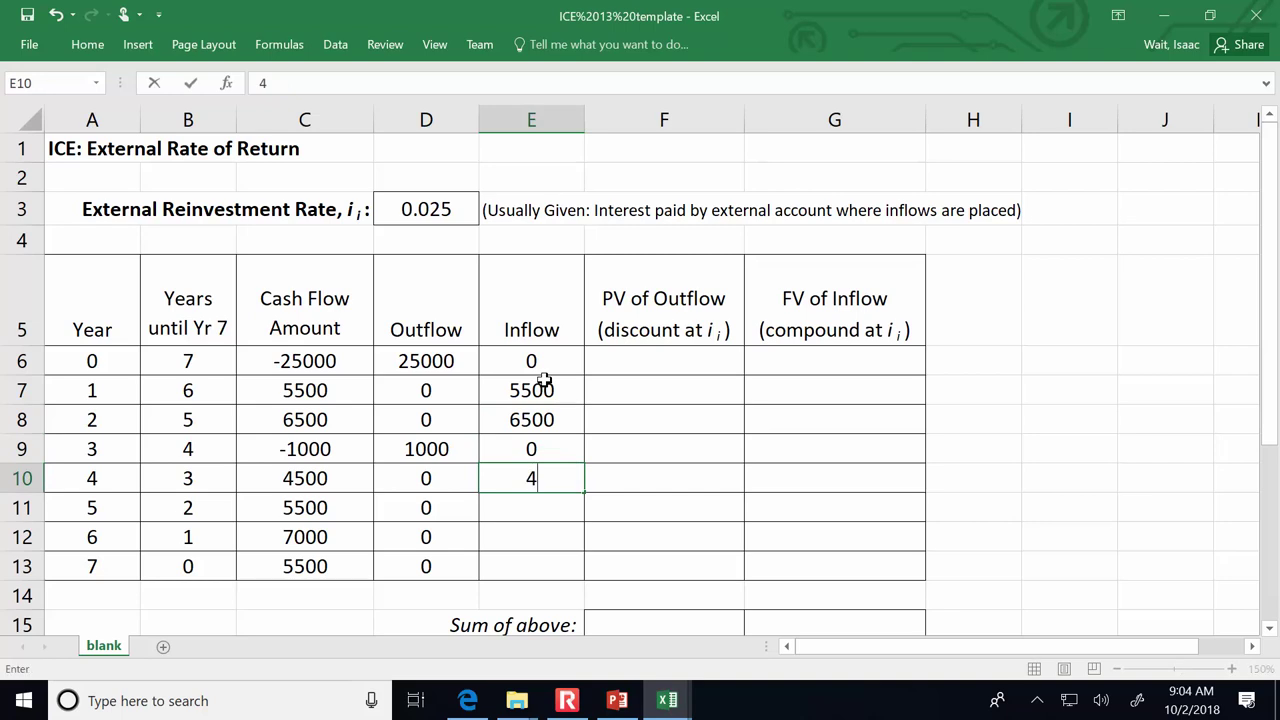
{"action": "type", "text": "500"}
{"action": "key", "text": "Return"}
{"action": "type", "text": "5500"}
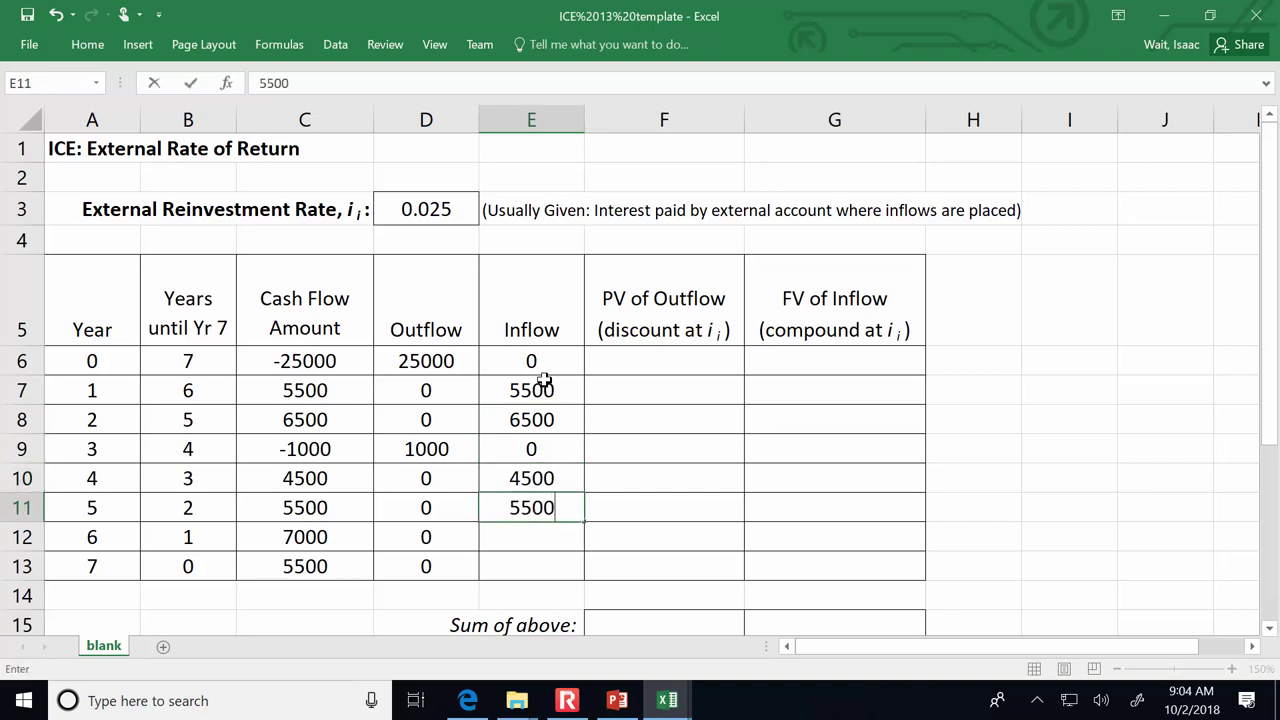
{"action": "key", "text": "Return"}
{"action": "type", "text": "7000"}
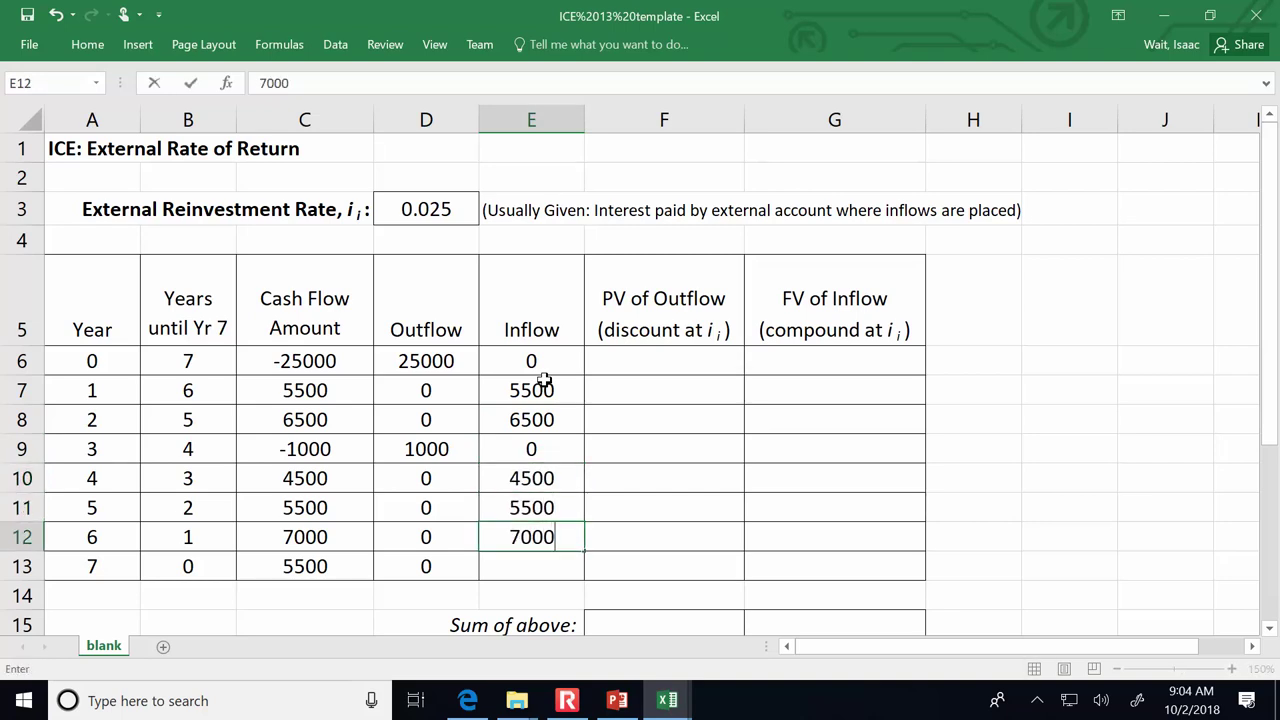
{"action": "key", "text": "Return"}
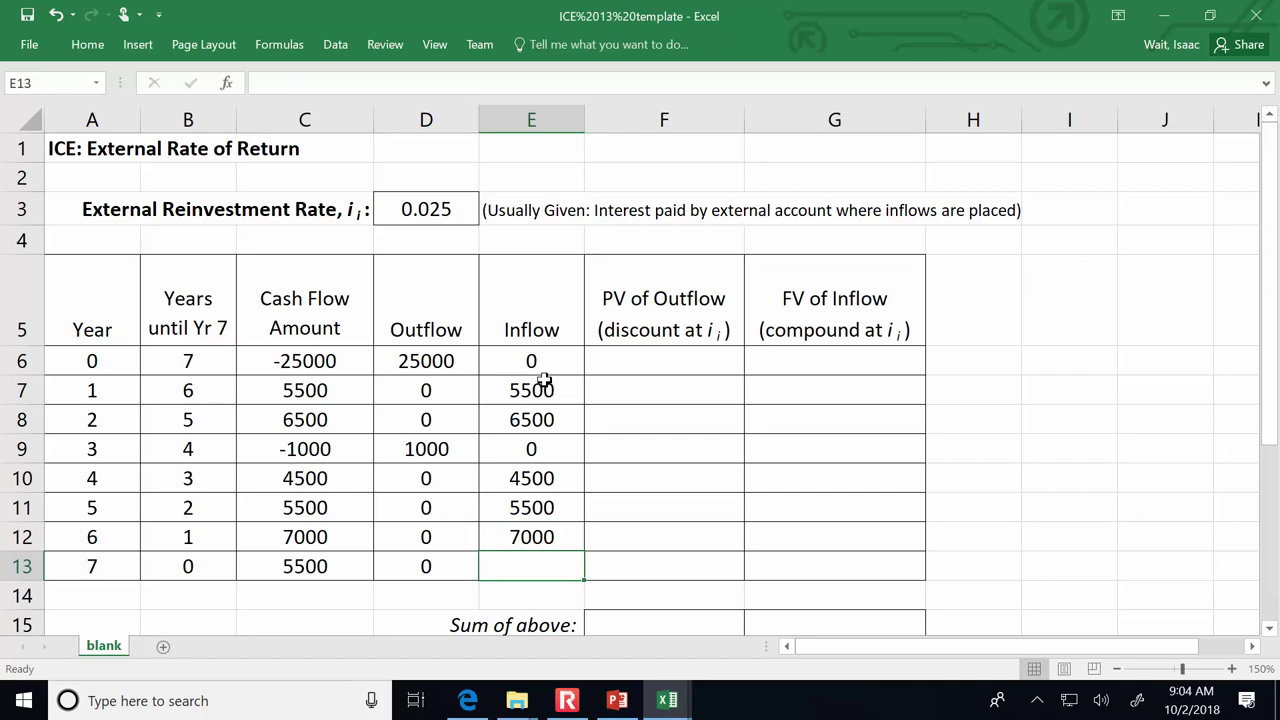
{"action": "type", "text": "5500"}
{"action": "key", "text": "Return"}
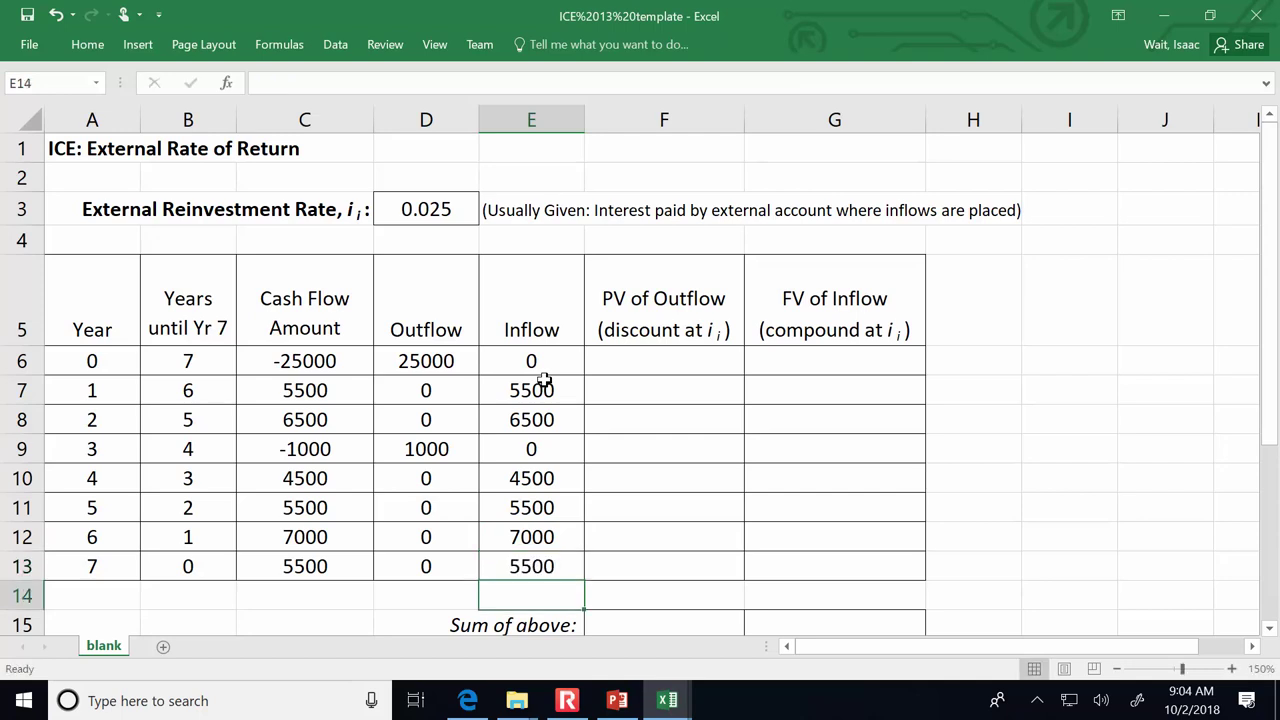
Step: Enter =PV($D$3,A6,,-D6) in F6 under PV of Outflow and fill the formula down to F13
{"action": "left_click", "coordinate": [694, 387]}
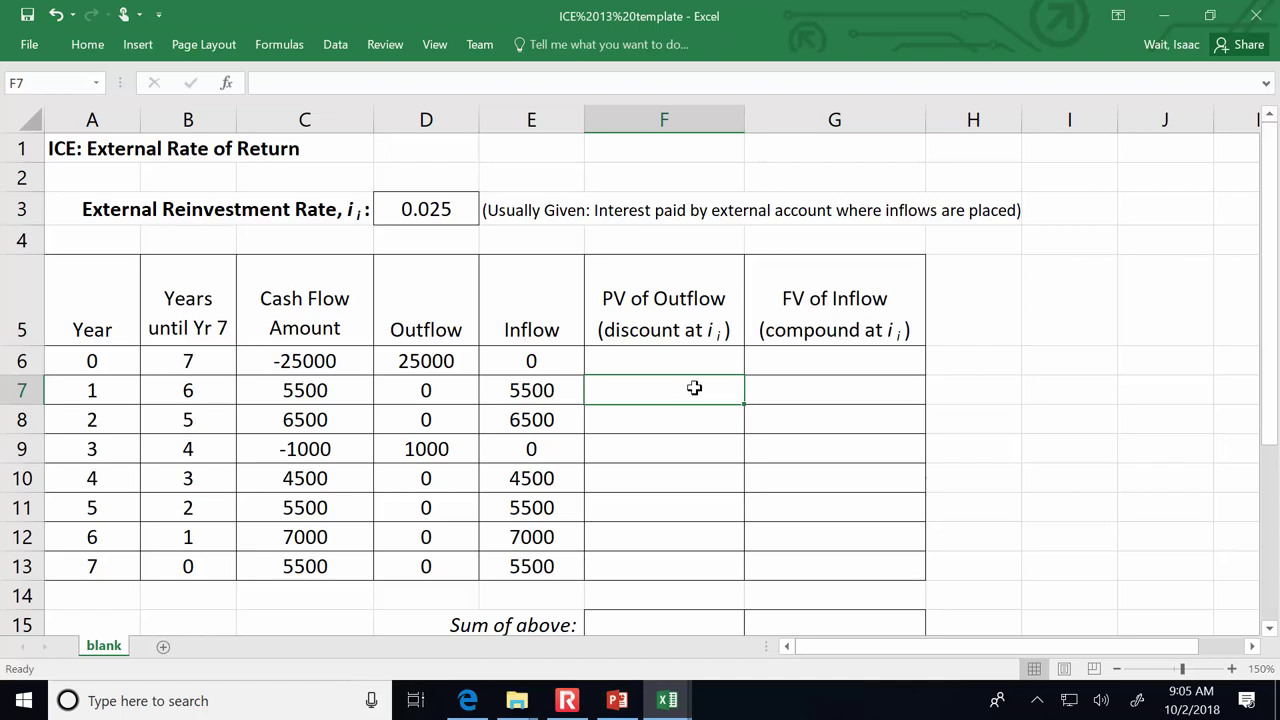
{"action": "left_click", "coordinate": [686, 361]}
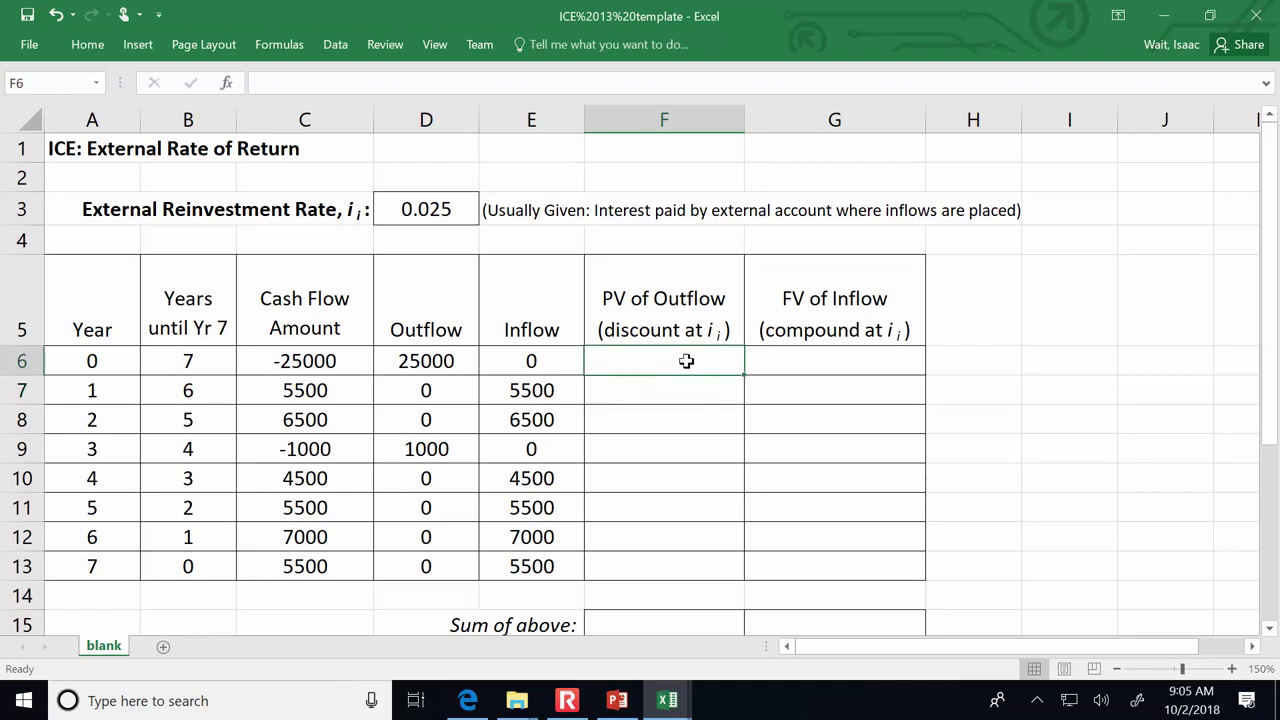
{"action": "type", "text": "=pv("}
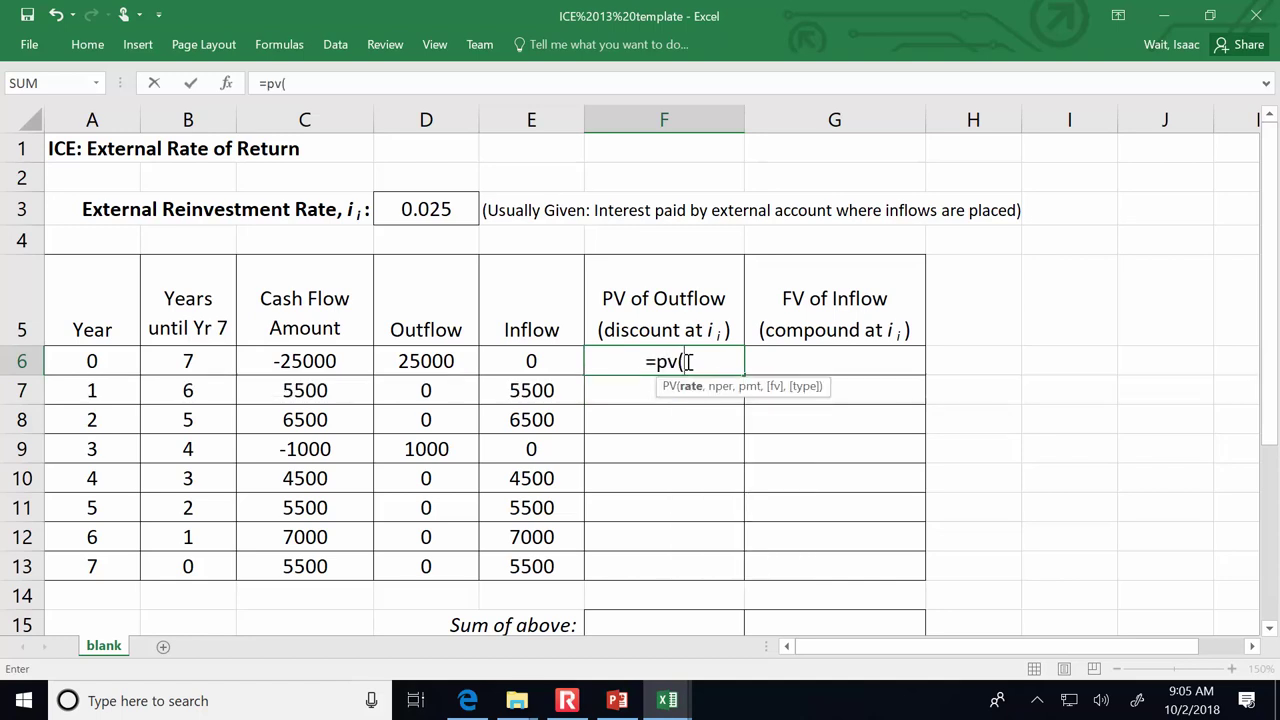
{"action": "left_click", "coordinate": [426, 208]}
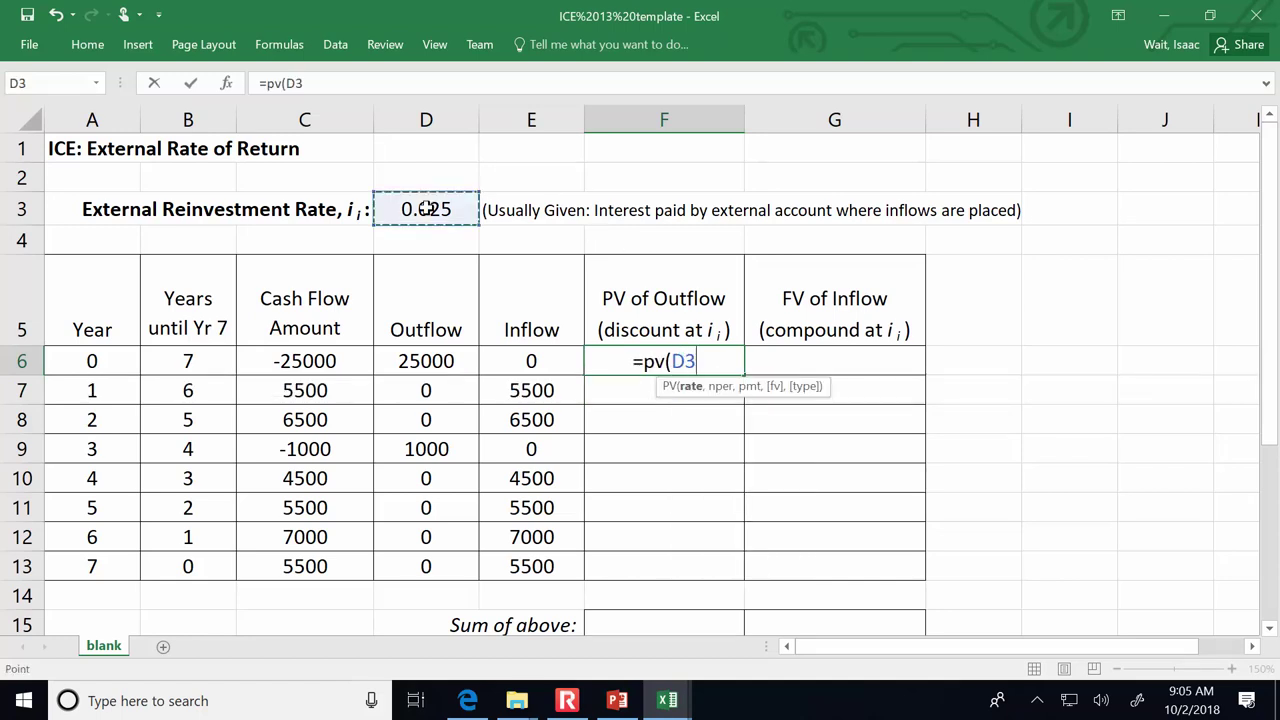
{"action": "key", "text": "F4"}
{"action": "type", "text": ","}
{"action": "left_click", "coordinate": [105, 361]}
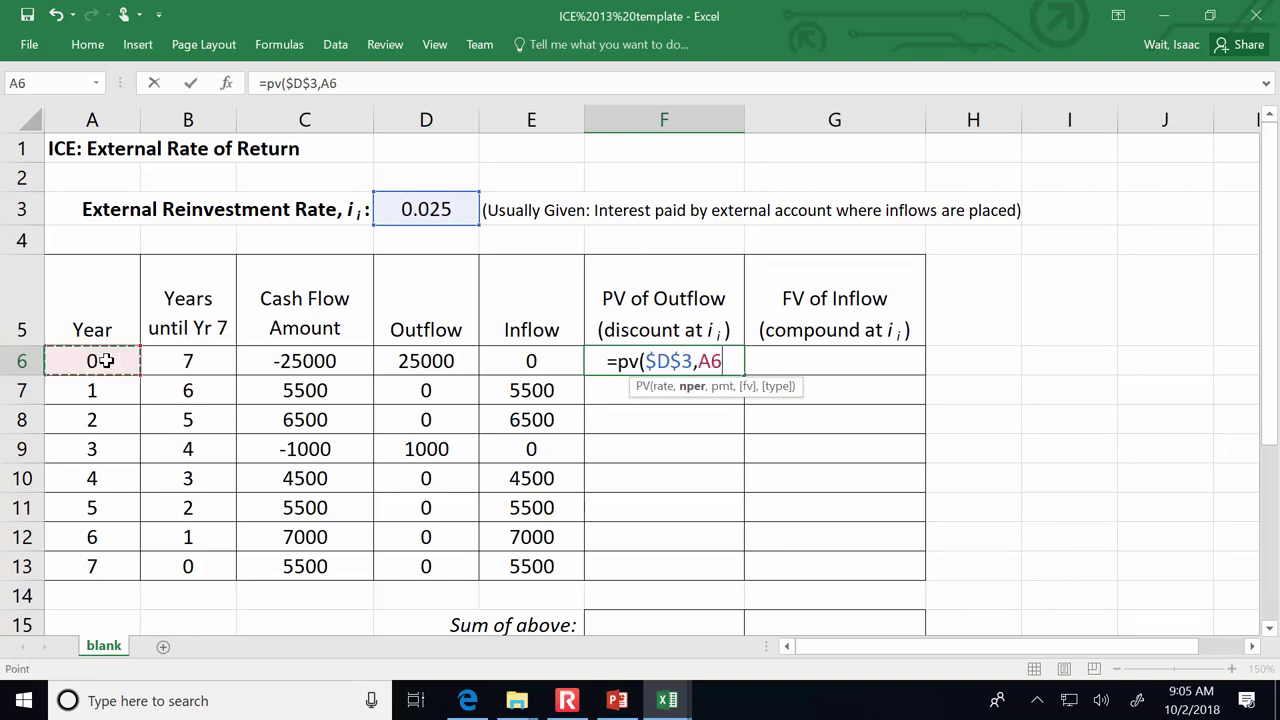
{"action": "type", "text": ",,-"}
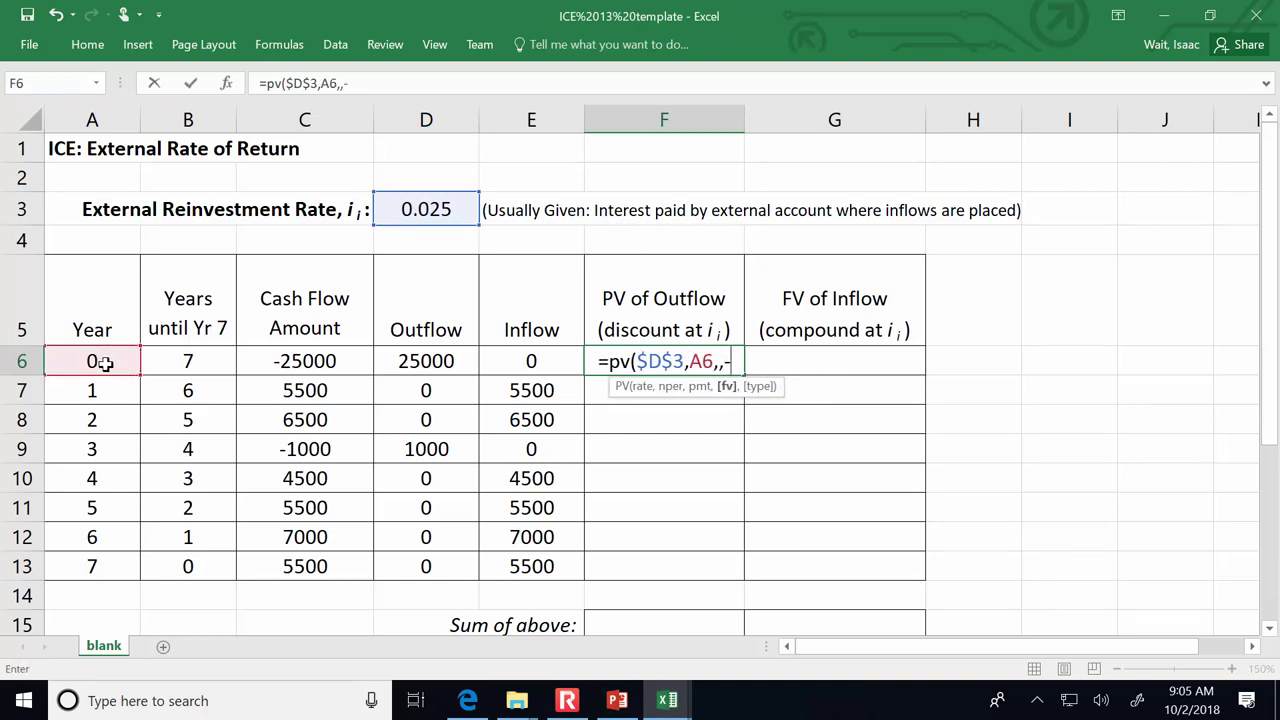
{"action": "left_click", "coordinate": [440, 352]}
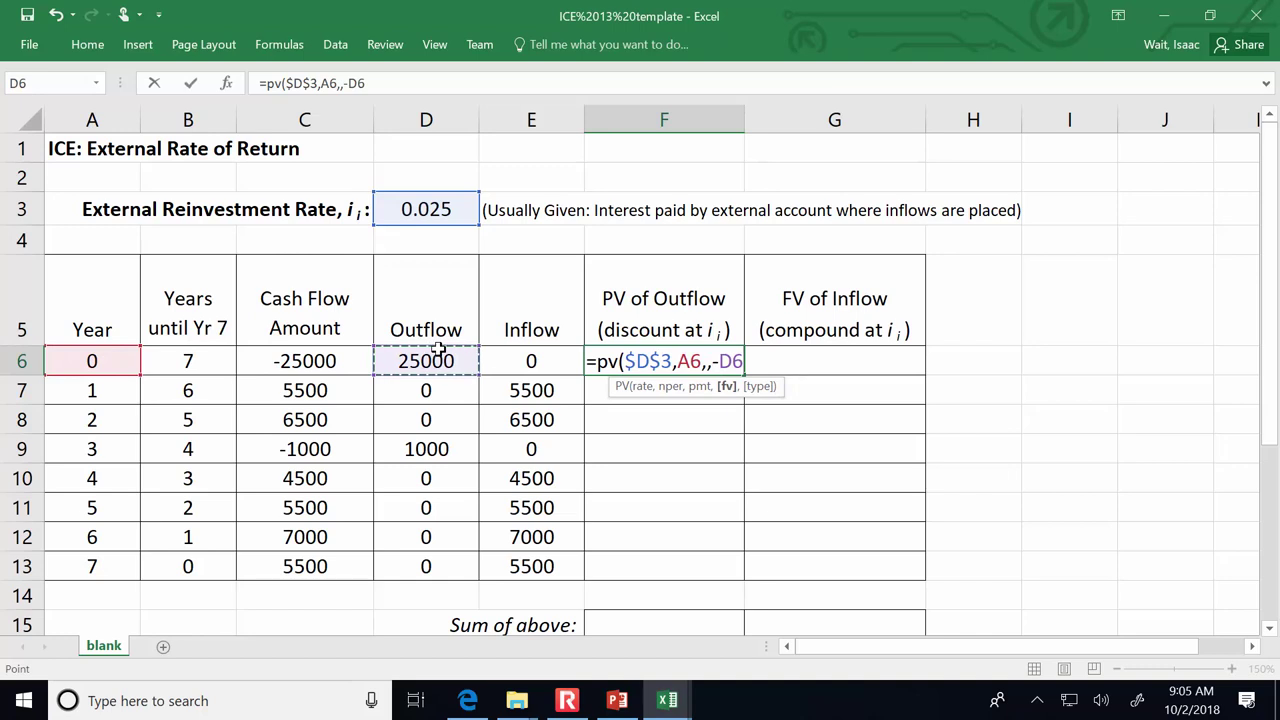
{"action": "type", "text": ")"}
{"action": "key", "text": "Return"}
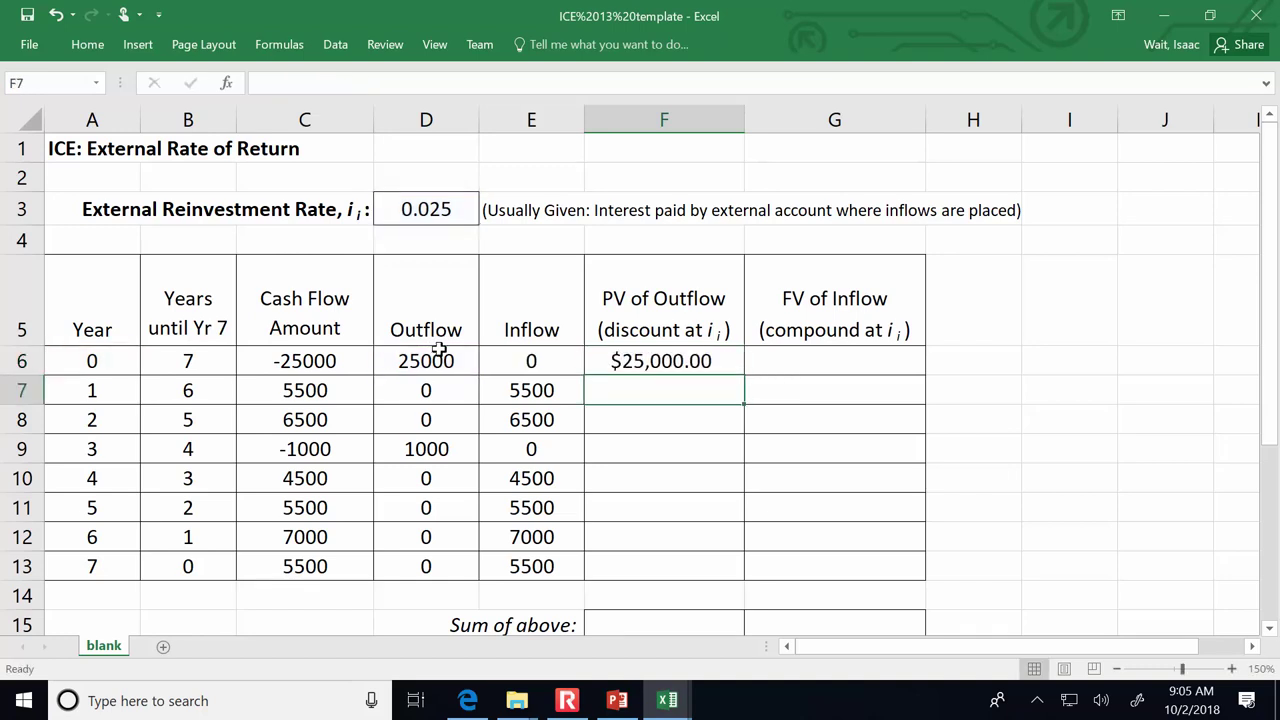
{"action": "left_click", "coordinate": [664, 362]}
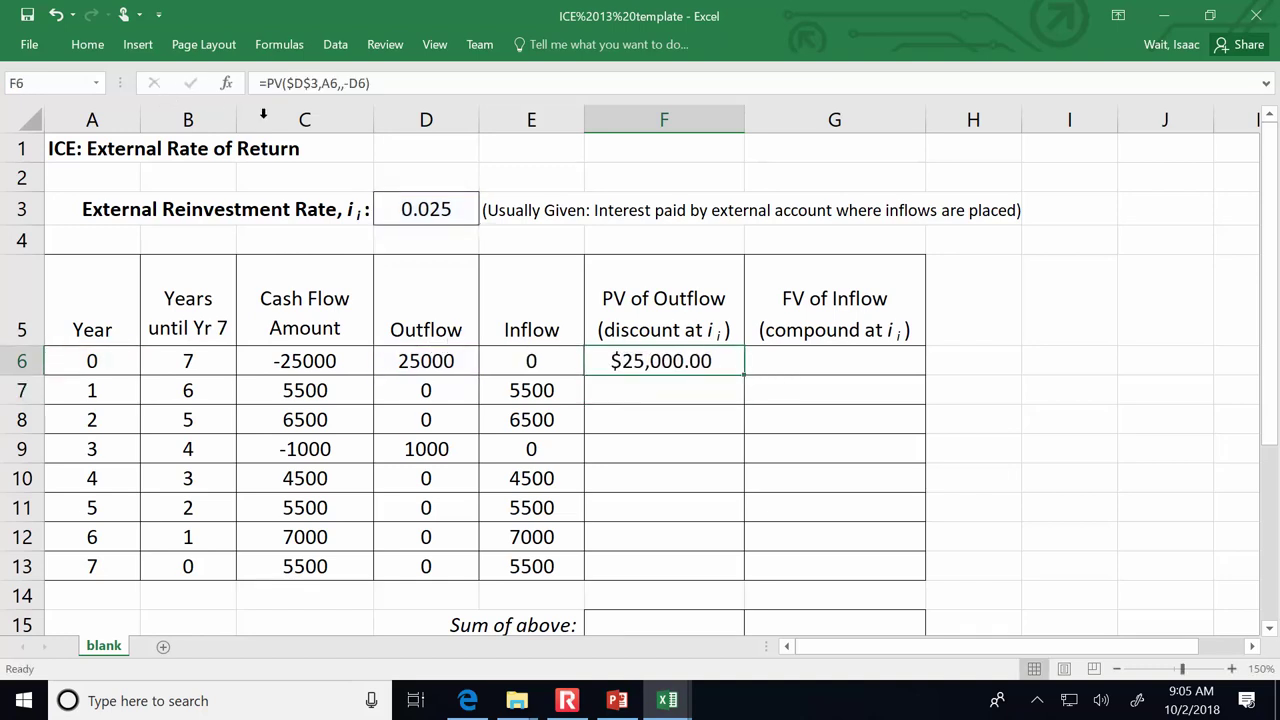
{"action": "double_click", "coordinate": [744, 375]}
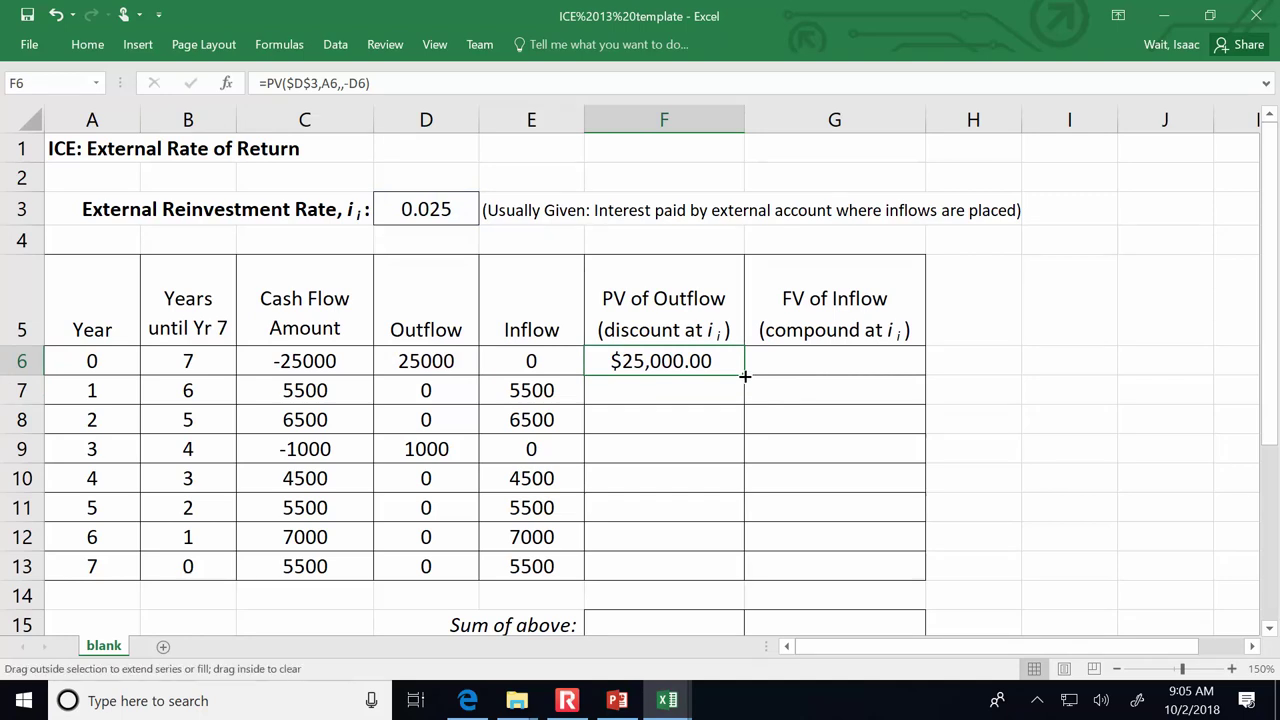
Step: Format the PV of Outflow values in F6:F13 as Currency with no decimal places
{"action": "left_click", "coordinate": [88, 44]}
{"action": "left_click", "coordinate": [668, 107]}
{"action": "left_click", "coordinate": [668, 107]}
{"action": "left_click", "coordinate": [673, 78]}
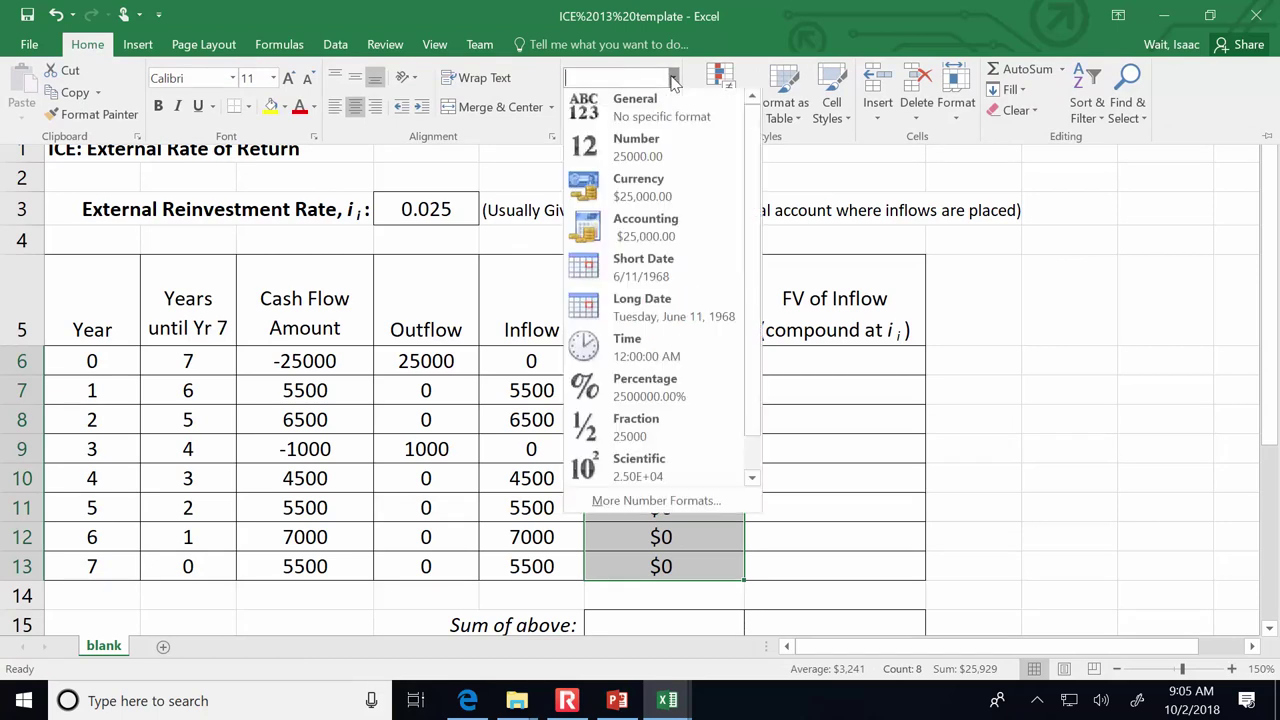
{"action": "left_click", "coordinate": [652, 190]}
{"action": "left_click", "coordinate": [668, 107]}
{"action": "left_click", "coordinate": [668, 107]}
Step: Enter =FV($D$3,B6,,-E6) in G6 under FV of Inflow and fill the formula down to G13
{"action": "left_click", "coordinate": [834, 398]}
{"action": "left_click", "coordinate": [832, 385]}
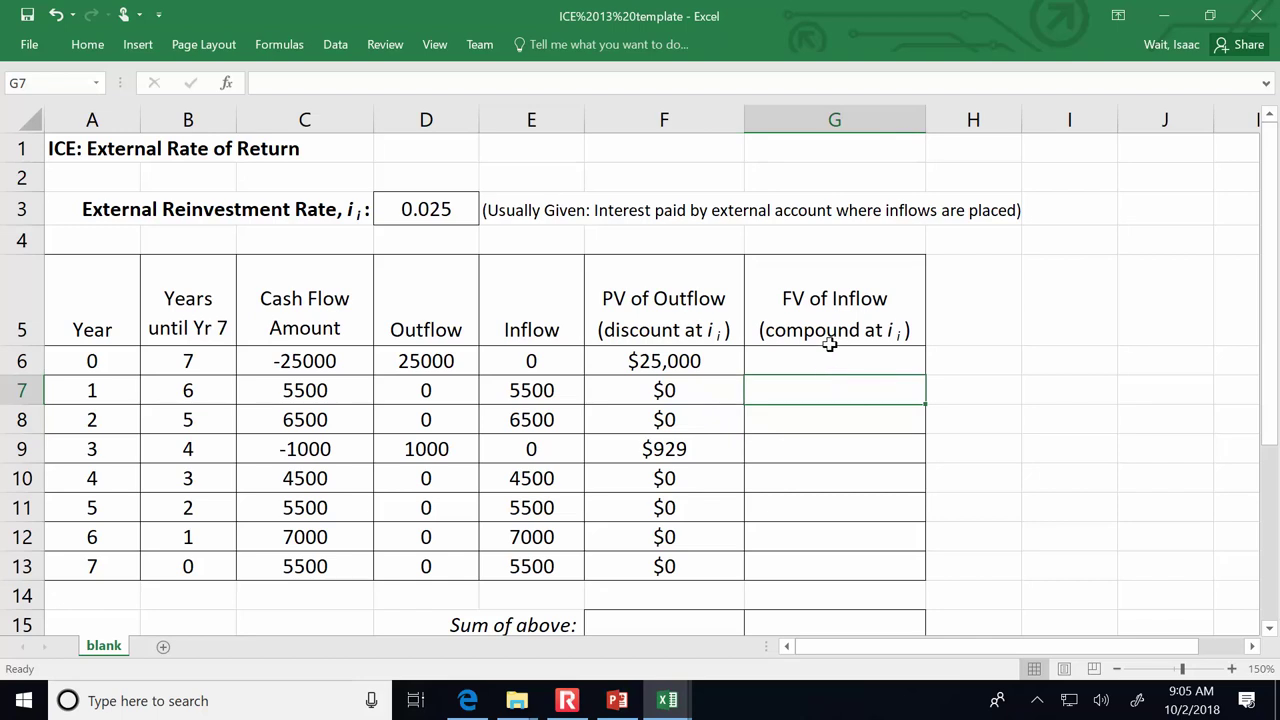
{"action": "left_click", "coordinate": [835, 365]}
{"action": "type", "text": "=fv("}
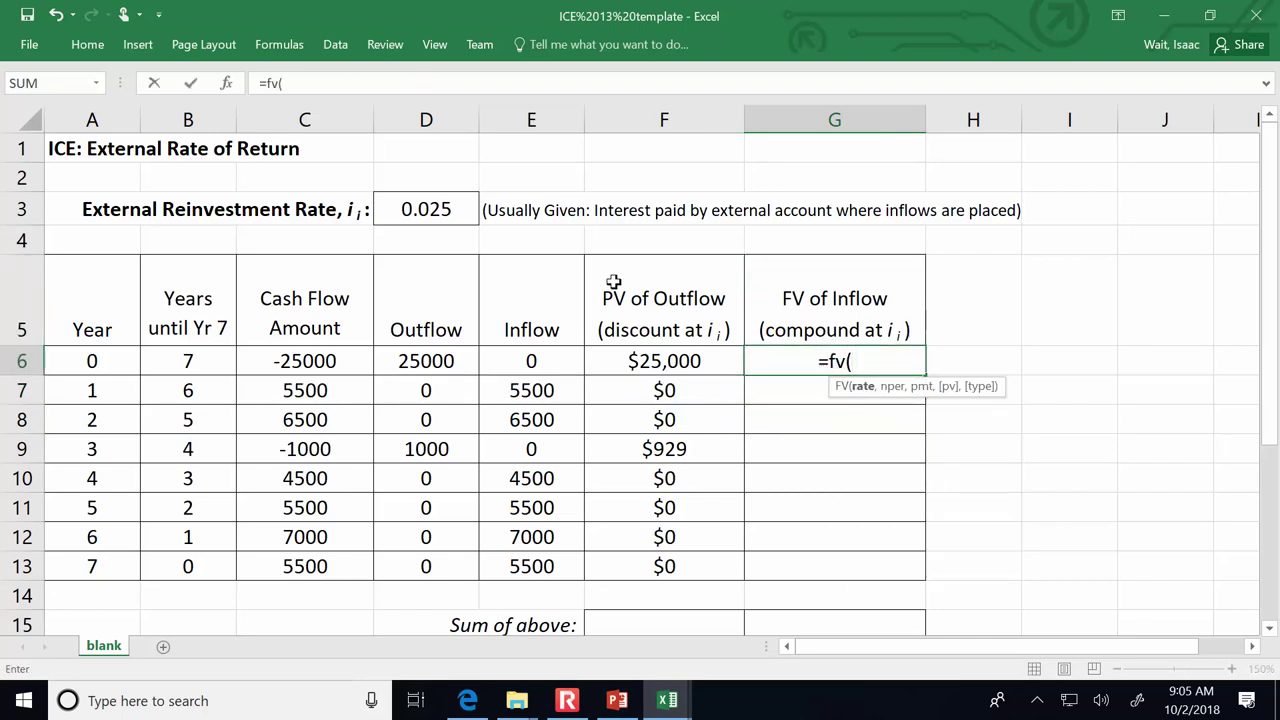
{"action": "left_click", "coordinate": [408, 209]}
{"action": "key", "text": "F4"}
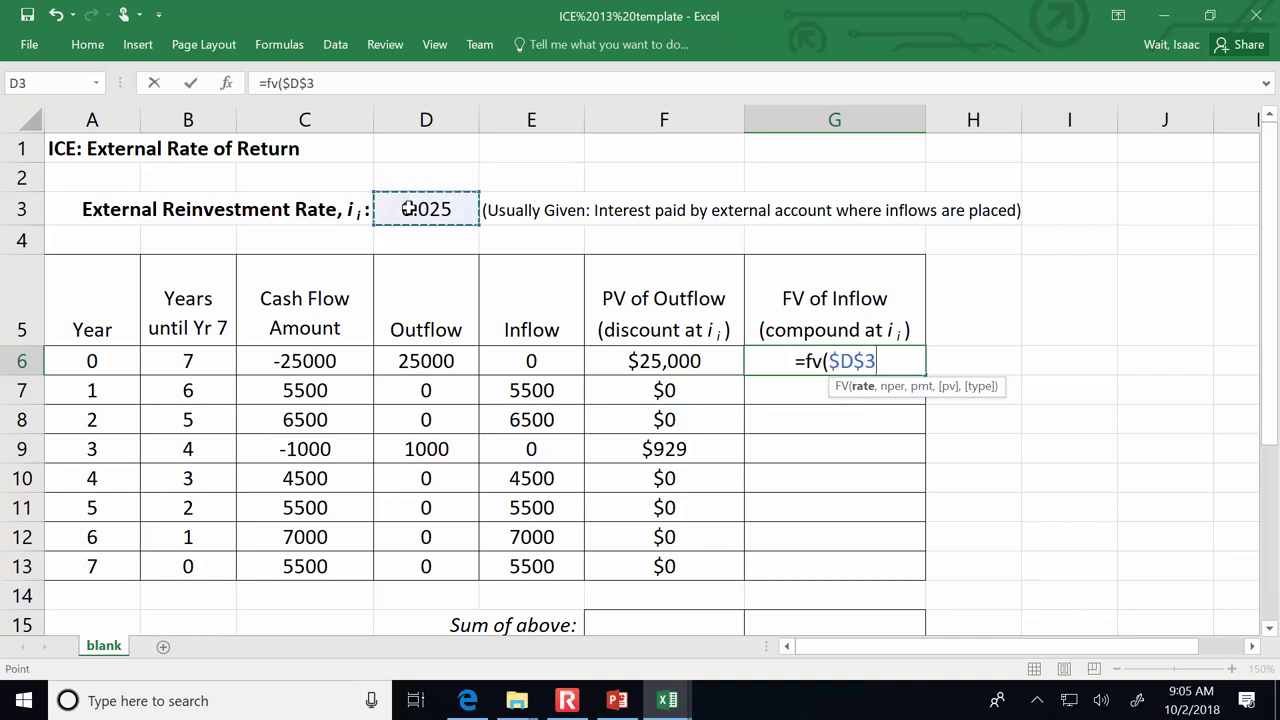
{"action": "type", "text": ","}
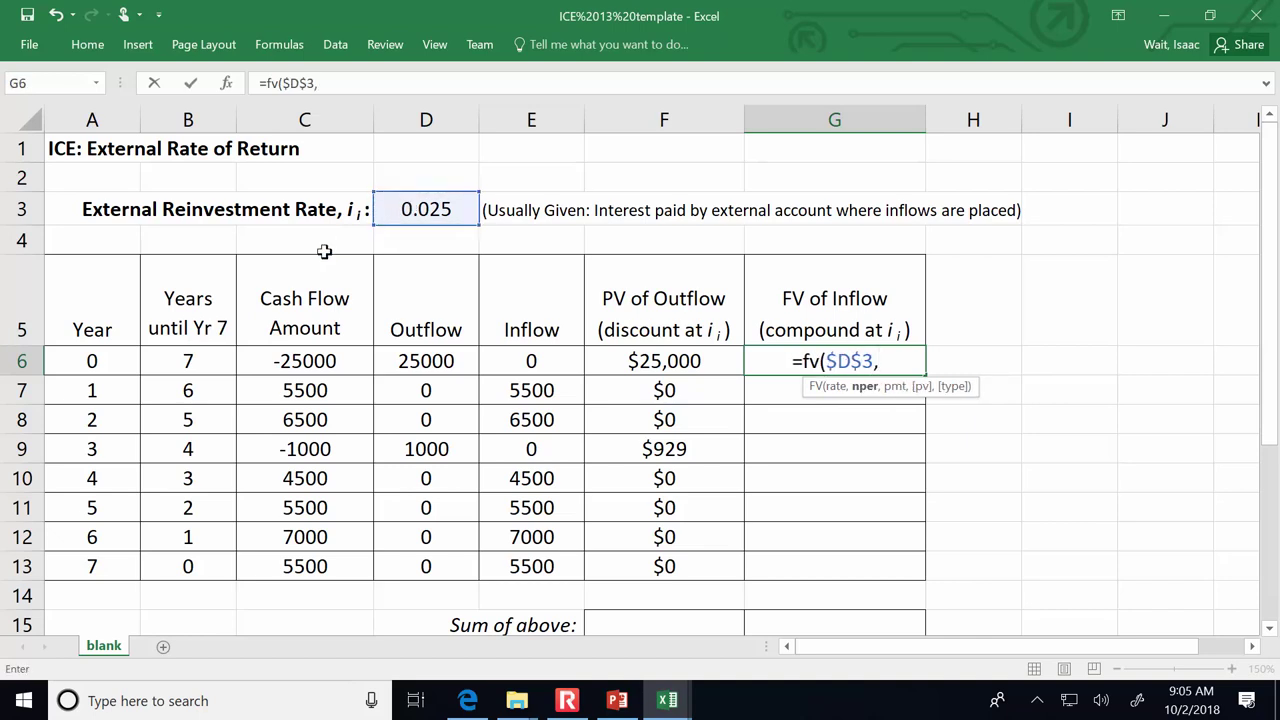
{"action": "left_click", "coordinate": [193, 362]}
{"action": "type", "text": ",,-"}
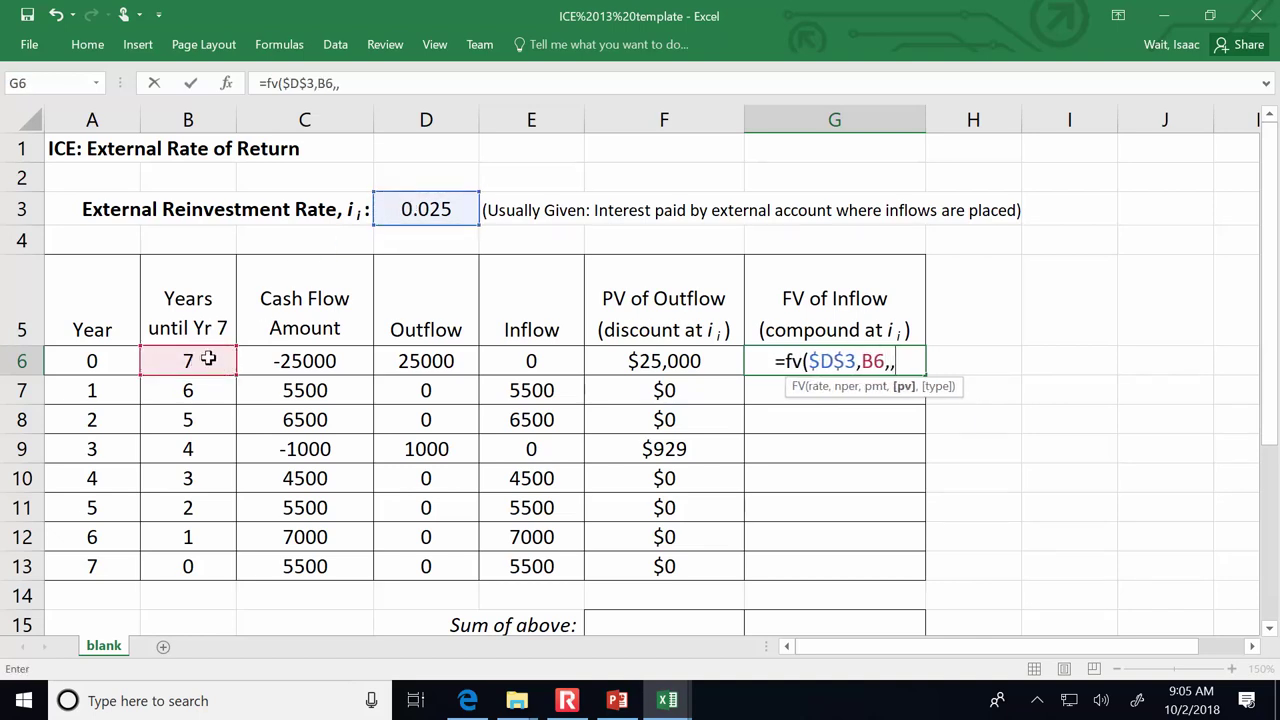
{"action": "left_click", "coordinate": [507, 355]}
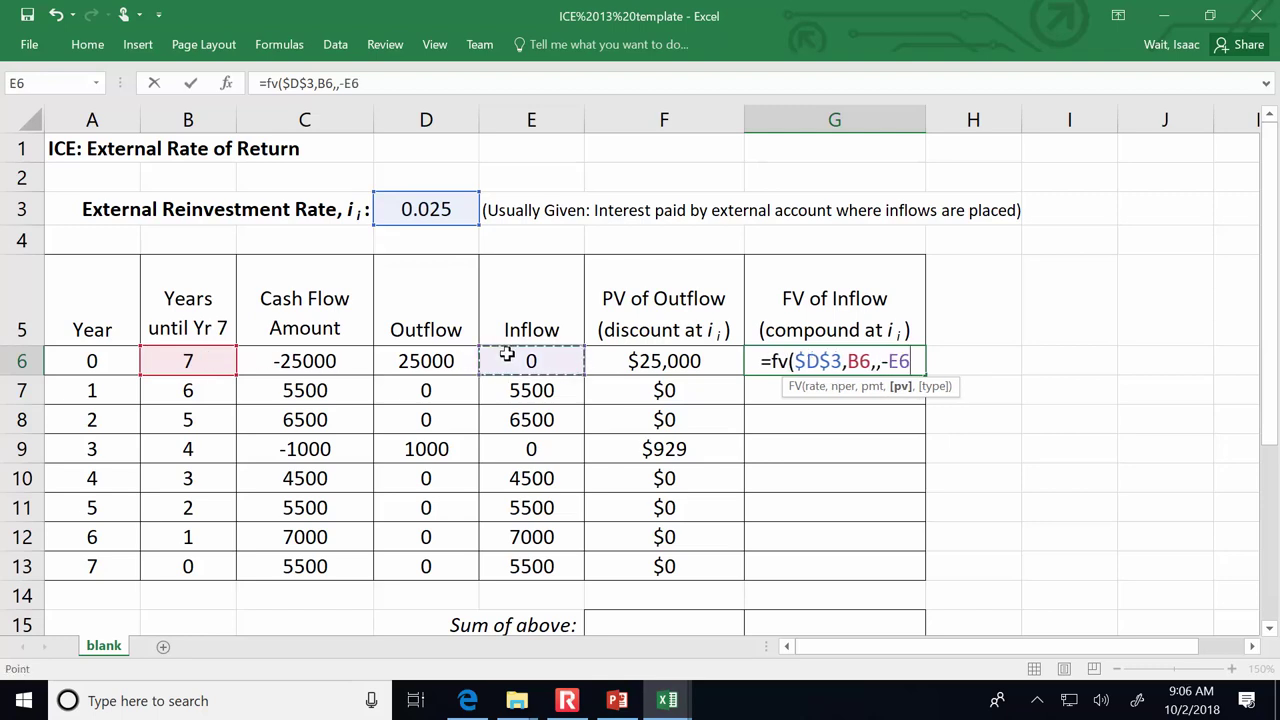
{"action": "key", "text": "Return"}
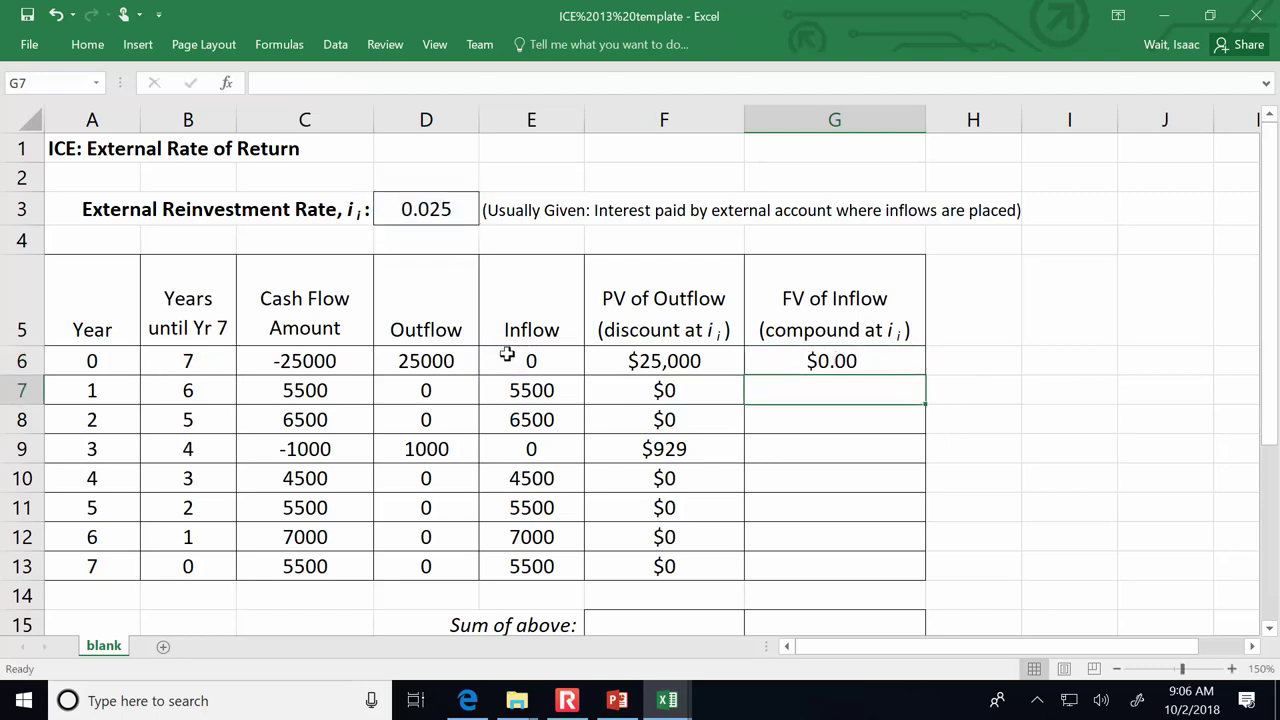
{"action": "left_click", "coordinate": [800, 359]}
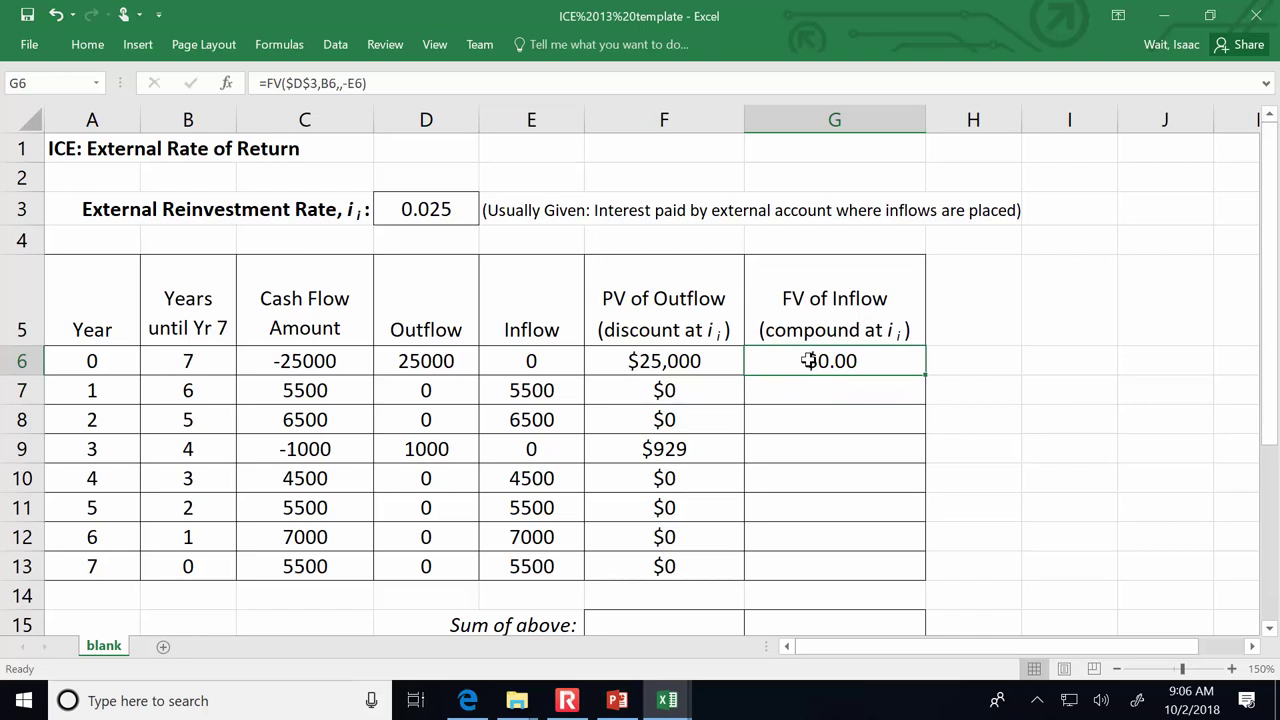
{"action": "double_click", "coordinate": [924, 376]}
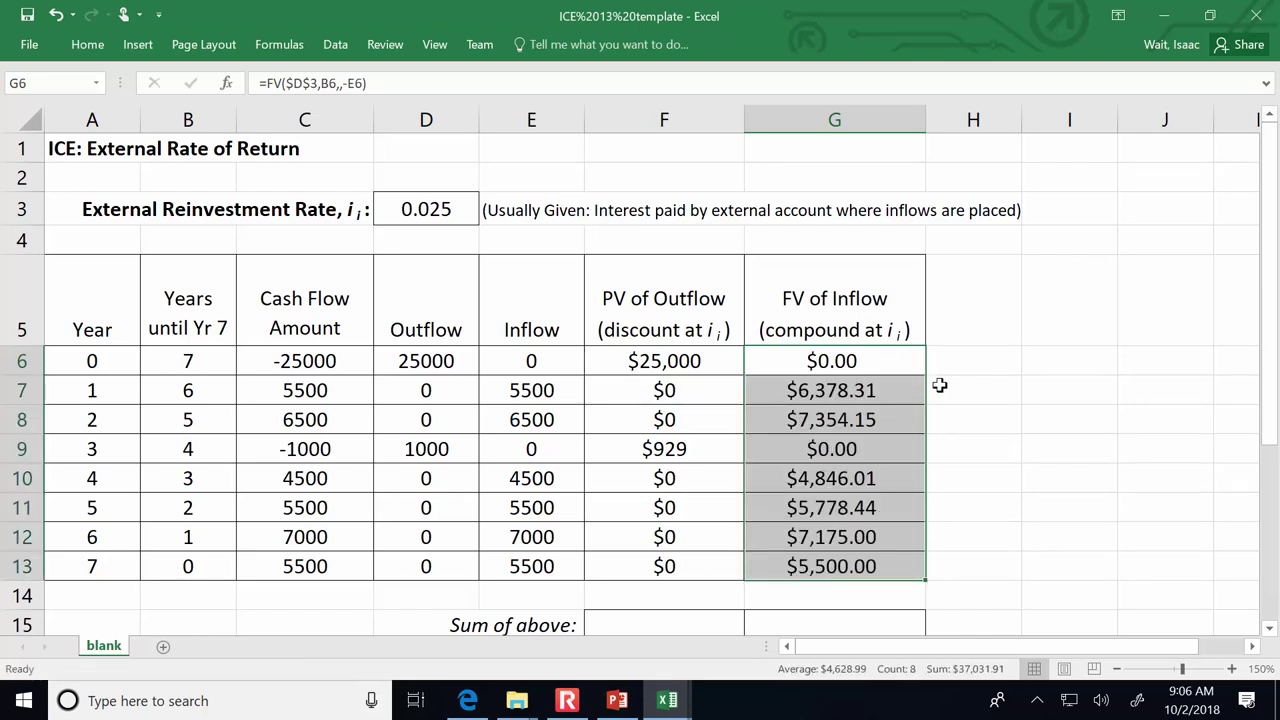
Step: Total the PV of Outflow column in F15 with a SUM of F6:F13
{"action": "scroll", "coordinate": [937, 398], "scroll_direction": "down", "scroll_amount": 1}
{"action": "left_click", "coordinate": [673, 541]}
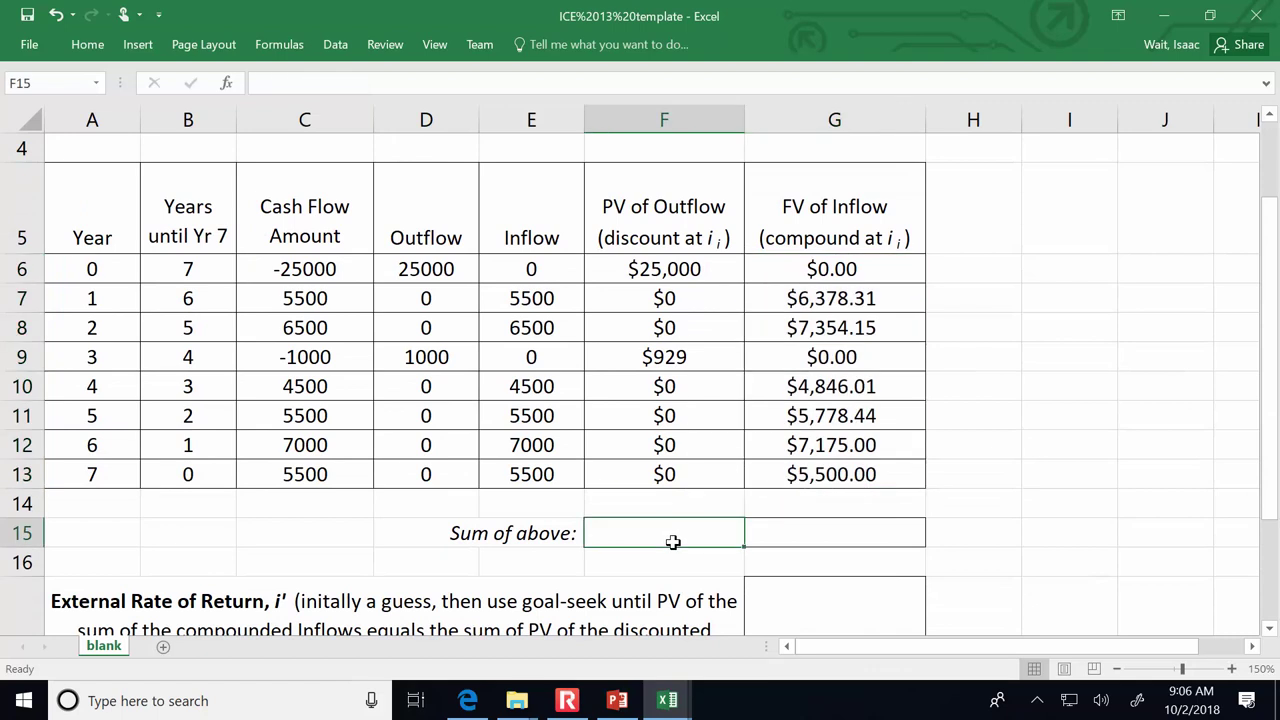
{"action": "type", "text": "=sum("}
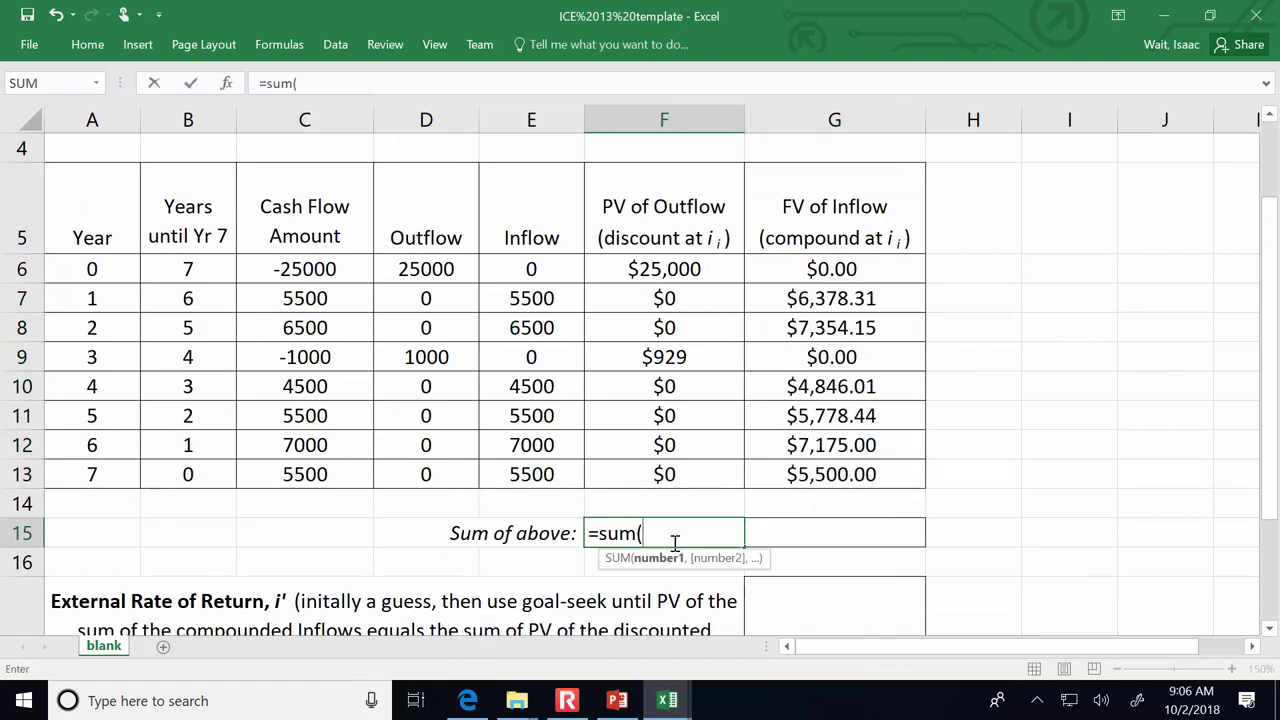
{"action": "left_click", "coordinate": [688, 281]}
{"action": "left_click_drag", "start_coordinate": [688, 281], "coordinate": [676, 477]}
{"action": "key", "text": "Return"}
Step: Total the FV of Inflow column in G15 with a SUM of G6:G13
{"action": "key", "text": "Up"}
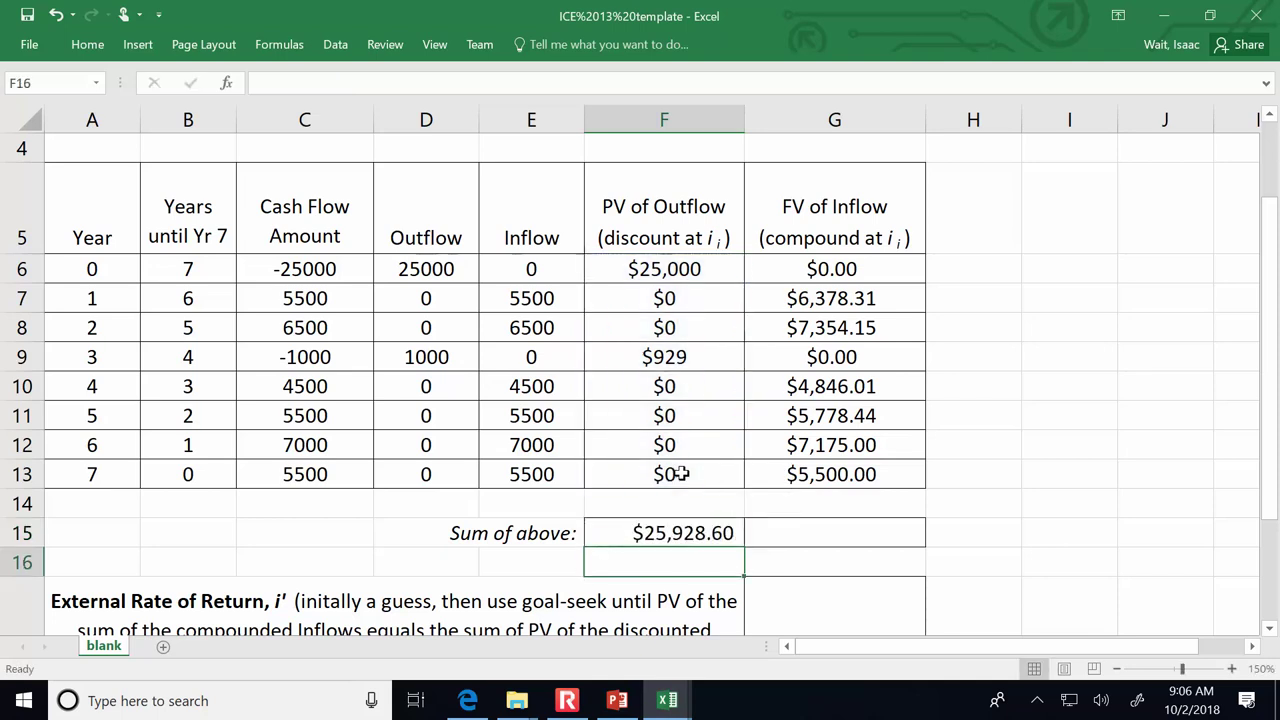
{"action": "key", "text": "Right"}
{"action": "type", "text": "=sum("}
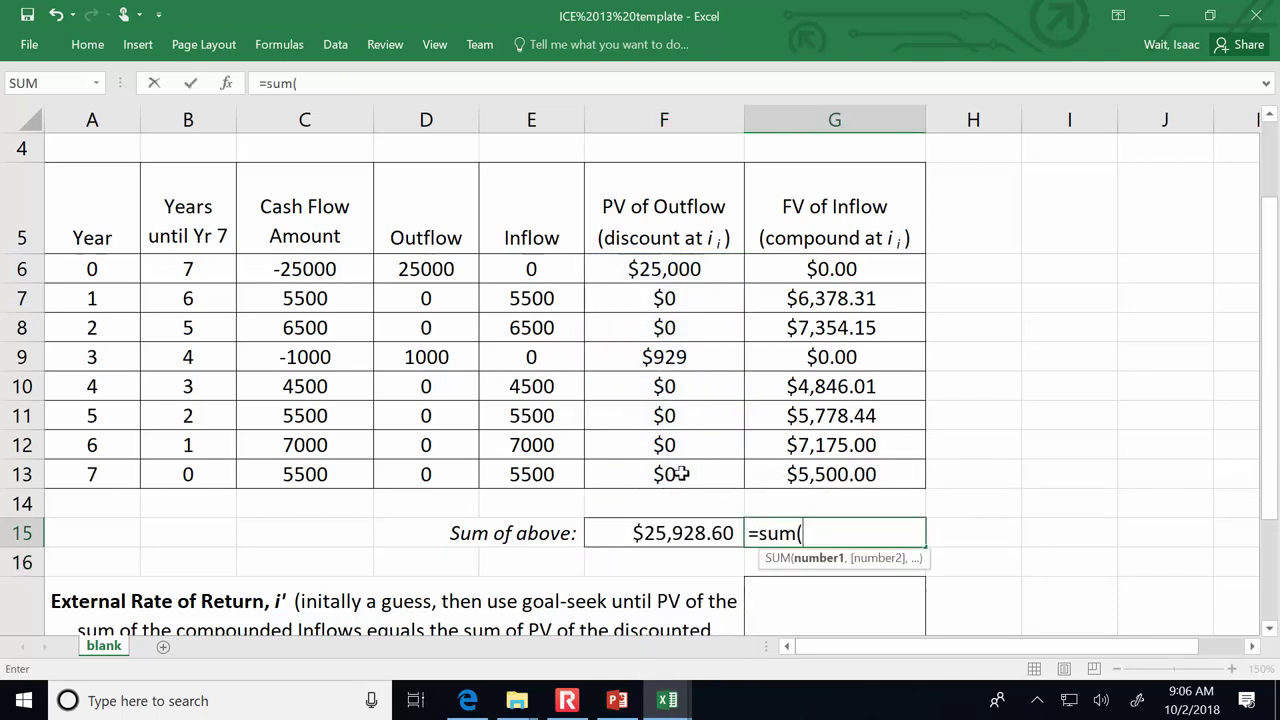
{"action": "left_click", "coordinate": [834, 269]}
{"action": "left_click_drag", "start_coordinate": [834, 269], "coordinate": [820, 472]}
{"action": "type", "text": ")"}
{"action": "key", "text": "Return"}
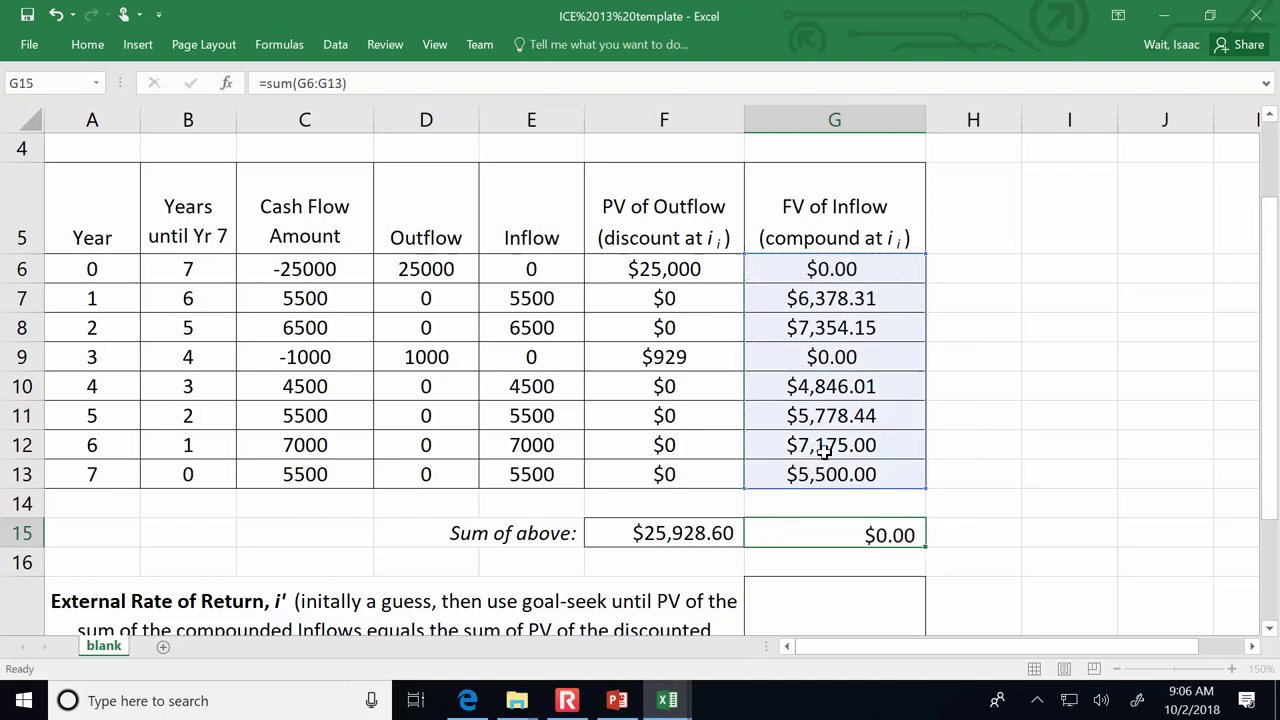
{"action": "scroll", "coordinate": [815, 450], "scroll_direction": "up", "scroll_amount": 1}
{"action": "scroll", "coordinate": [815, 450], "scroll_direction": "down", "scroll_amount": 1}
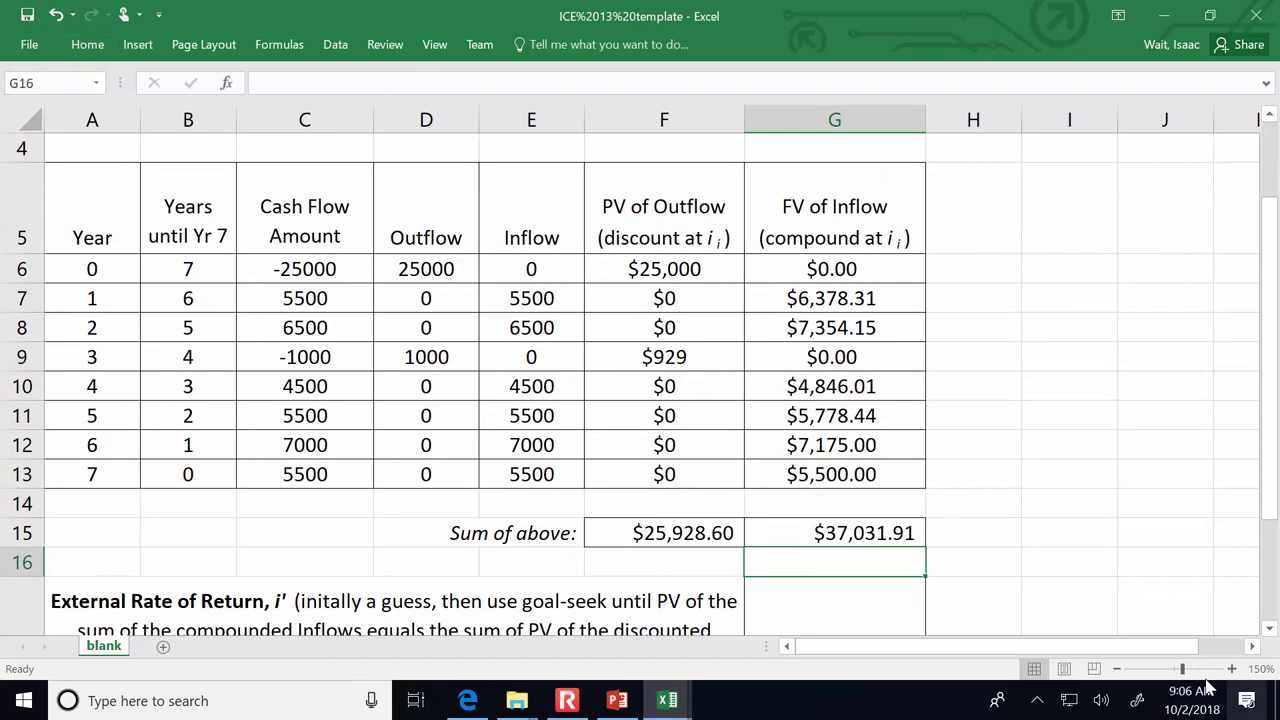
Step: Enter 0.01 in G17 as the initial guess for the External Rate of Return
{"action": "left_click", "coordinate": [1117, 669]}
{"action": "left_click", "coordinate": [1117, 669]}
{"action": "left_click", "coordinate": [1117, 669]}
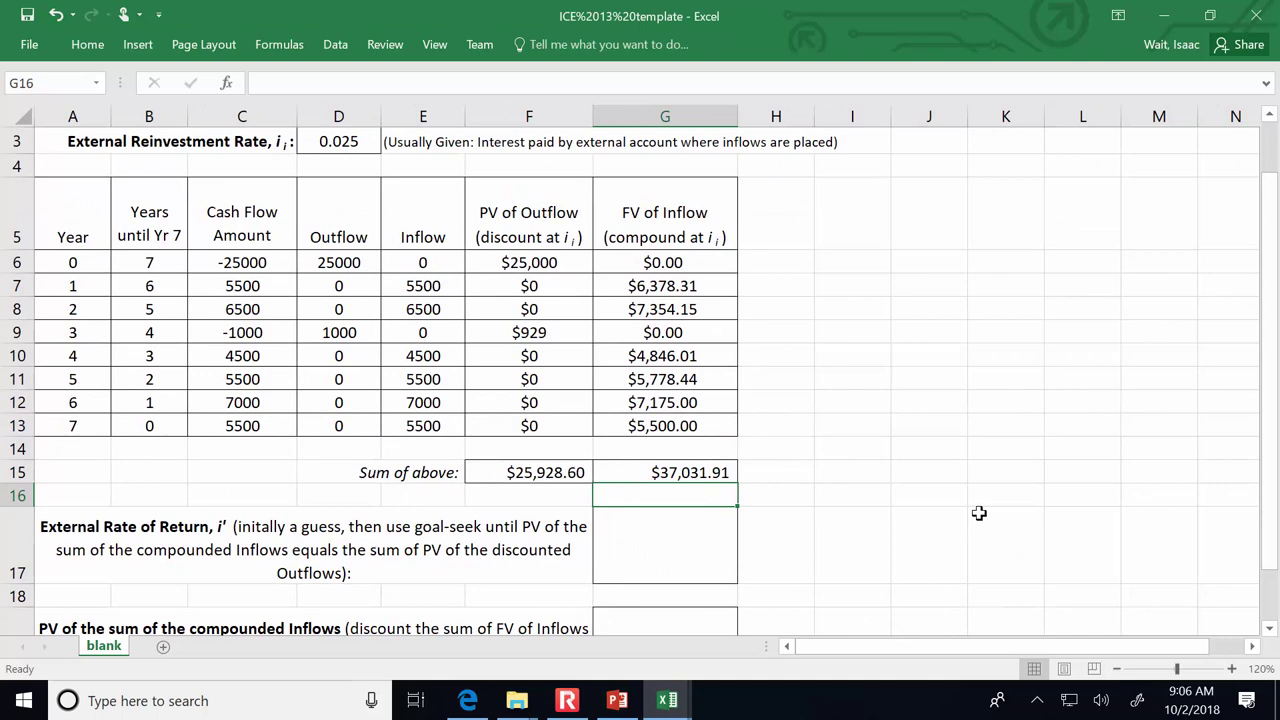
{"action": "left_click", "coordinate": [567, 696]}
{"action": "left_click", "coordinate": [295, 246]}
{"action": "left_click", "coordinate": [350, 146]}
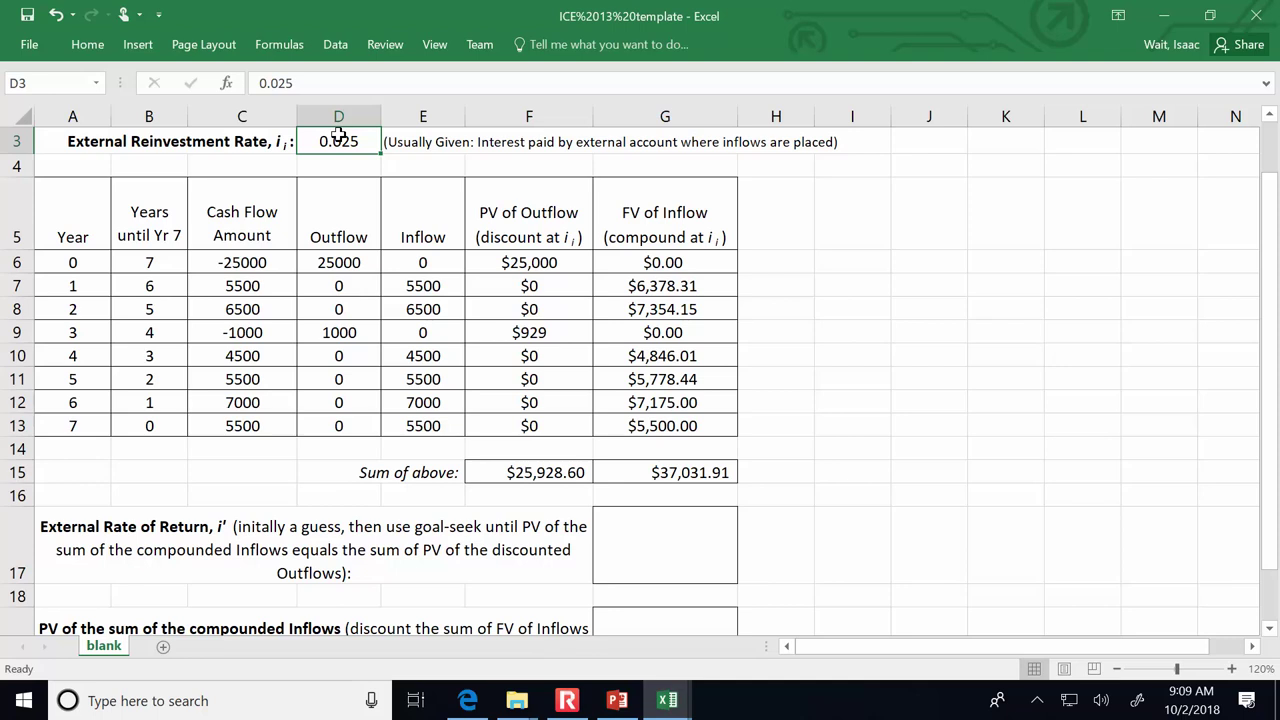
{"action": "left_click", "coordinate": [614, 562]}
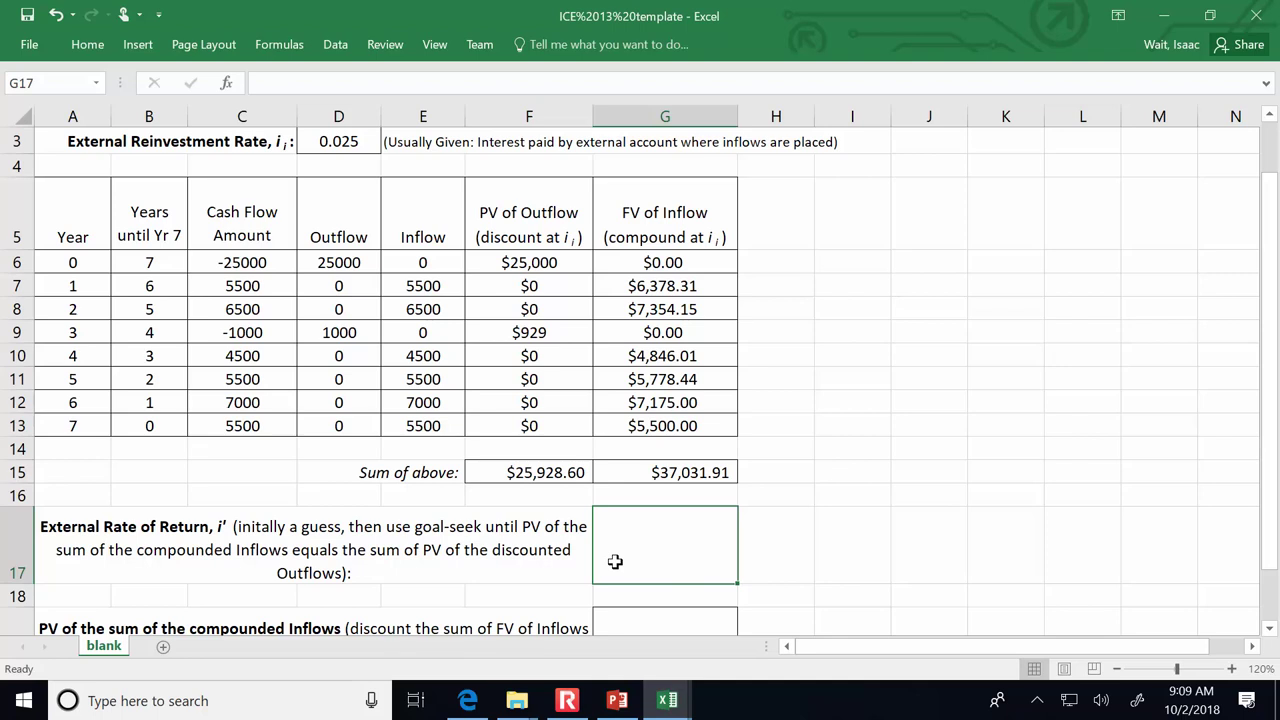
{"action": "type", "text": ".01"}
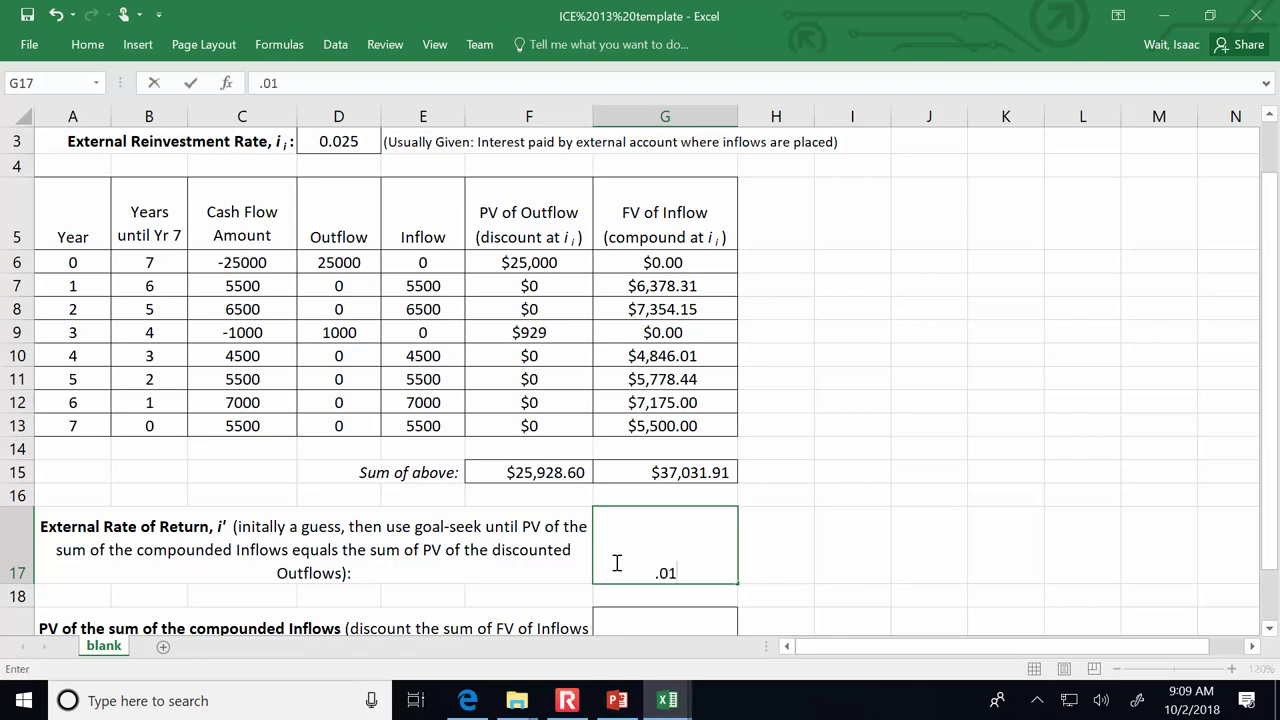
{"action": "key", "text": "ctrl+Return"}
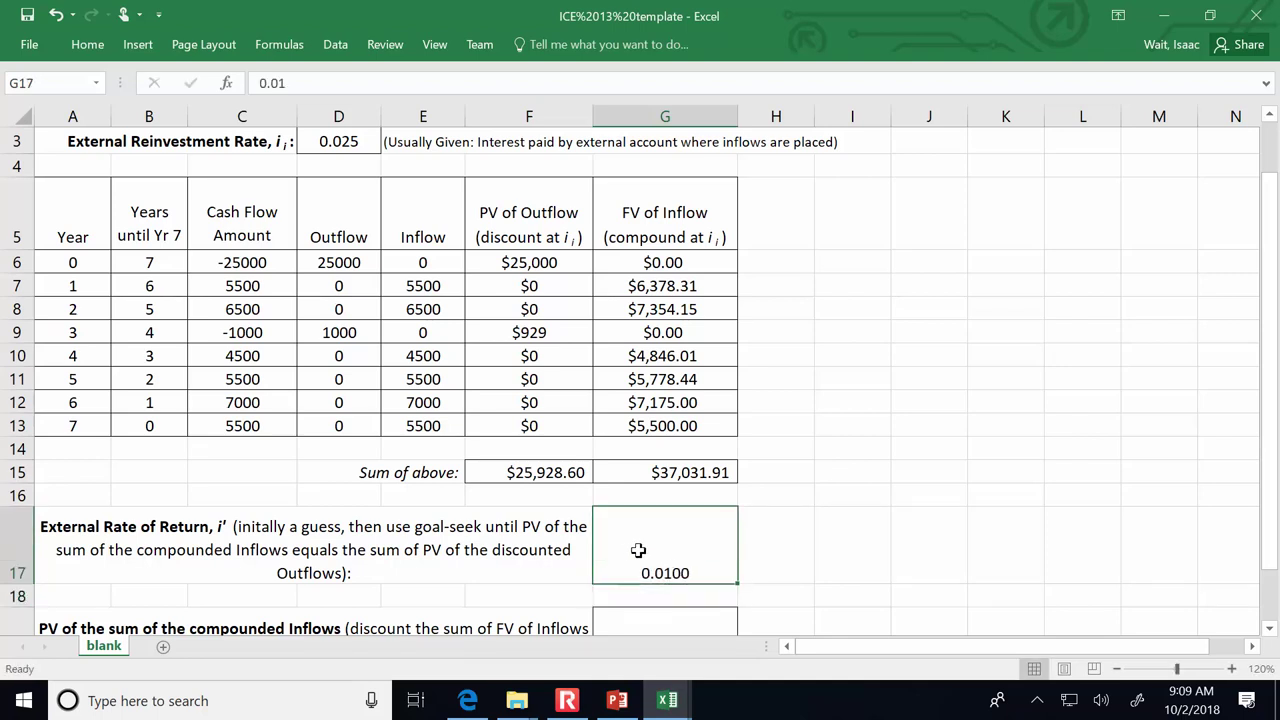
Step: Add the note "<- Sum of the compounded inflows." in H15 beside the FV of Inflow total
{"action": "scroll", "coordinate": [700, 550], "scroll_direction": "down", "scroll_amount": 1}
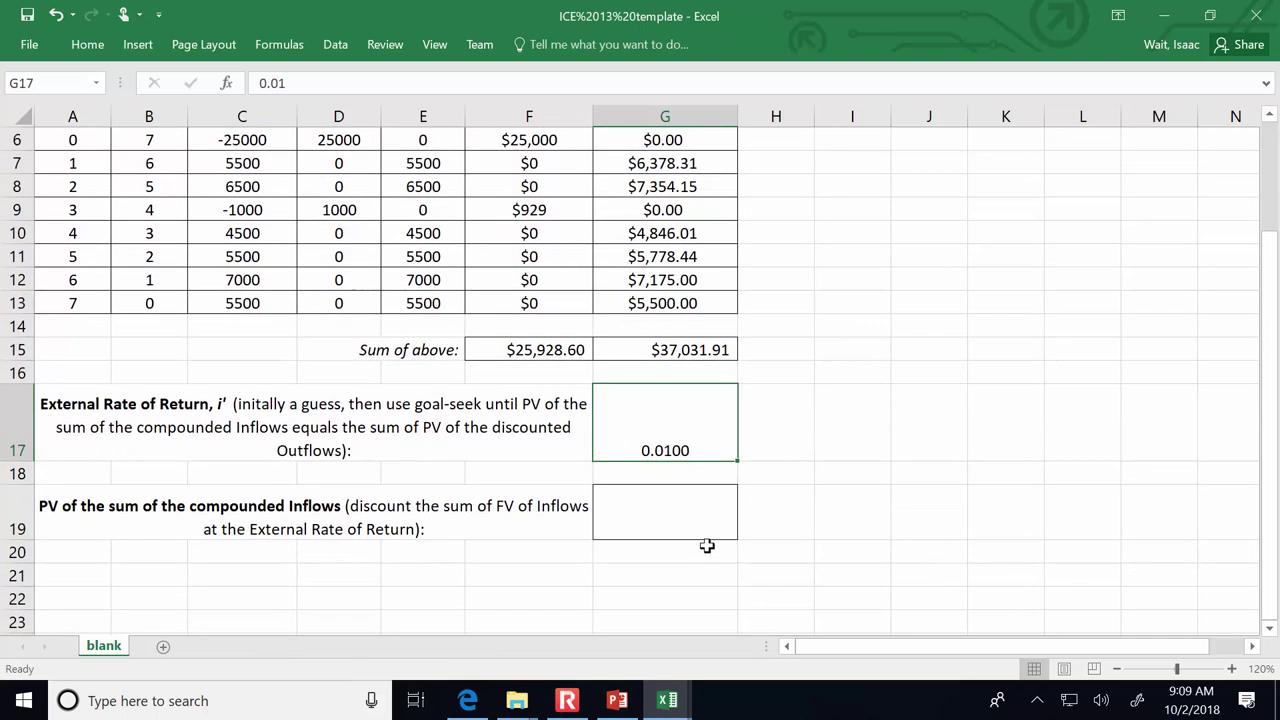
{"action": "left_click", "coordinate": [90, 500]}
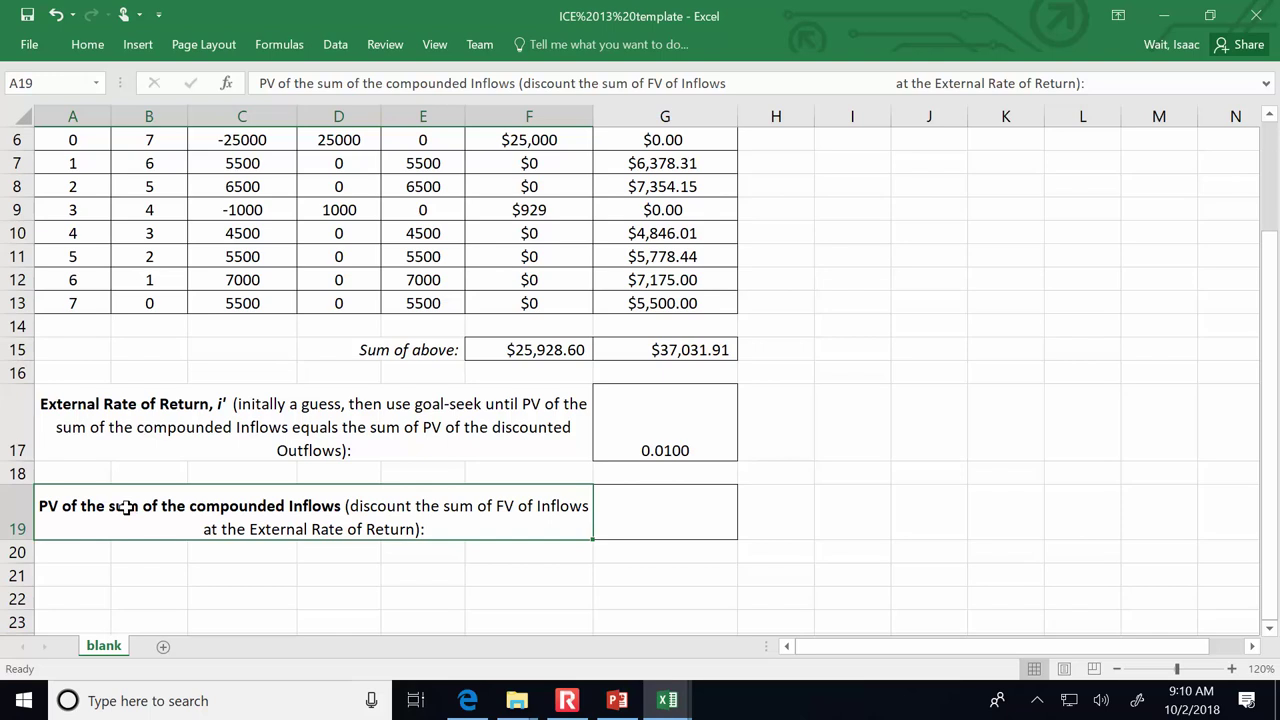
{"action": "scroll", "coordinate": [126, 507], "scroll_direction": "up", "scroll_amount": 2}
{"action": "scroll", "coordinate": [126, 507], "scroll_direction": "down", "scroll_amount": 1}
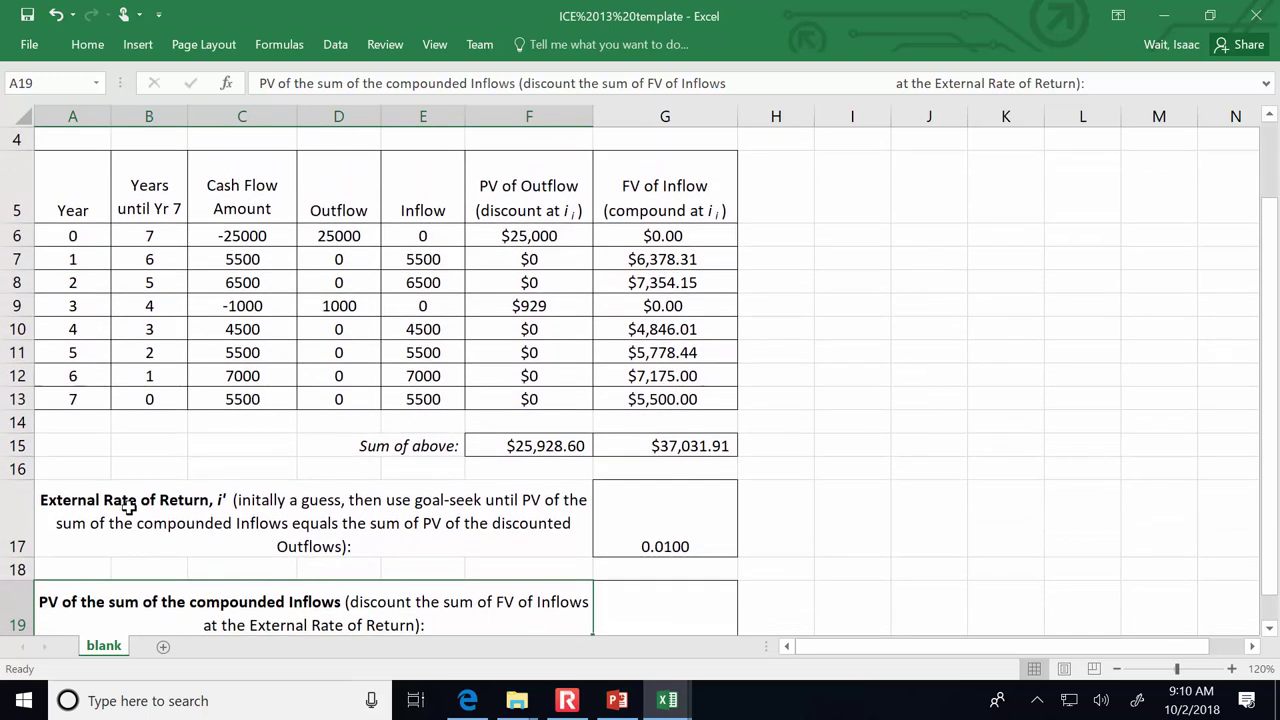
{"action": "left_click", "coordinate": [633, 450]}
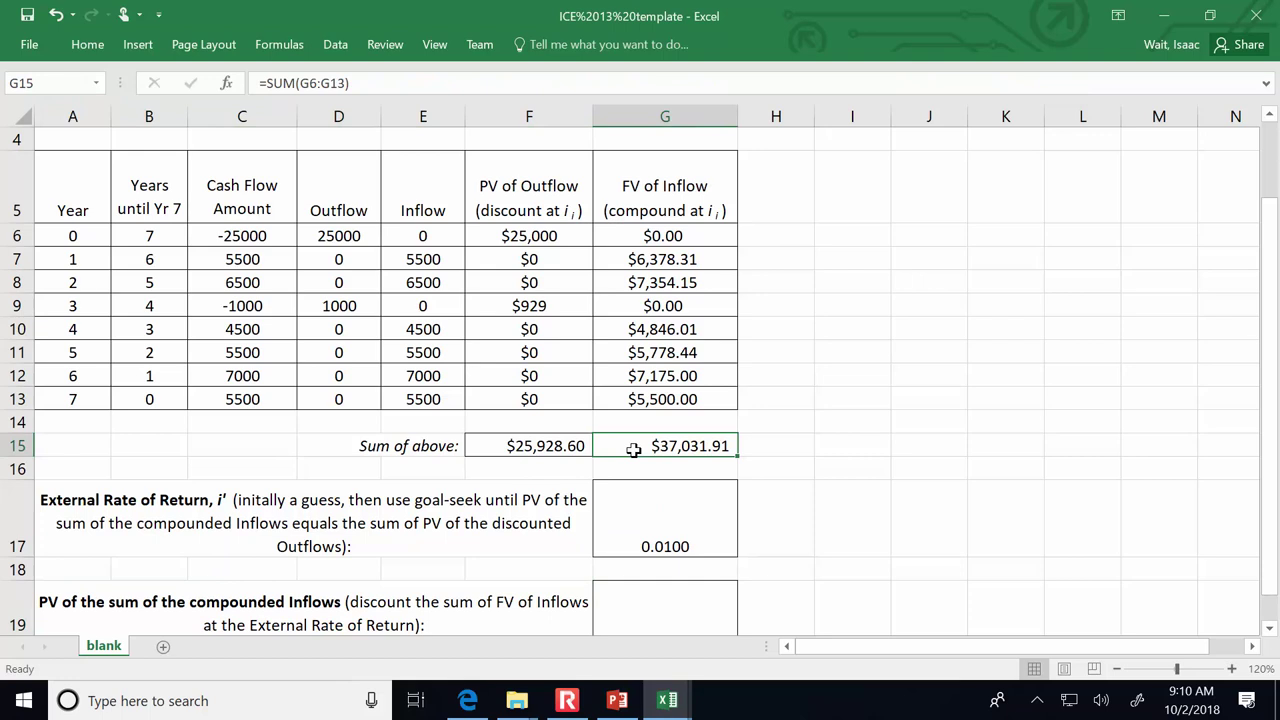
{"action": "left_click", "coordinate": [778, 447]}
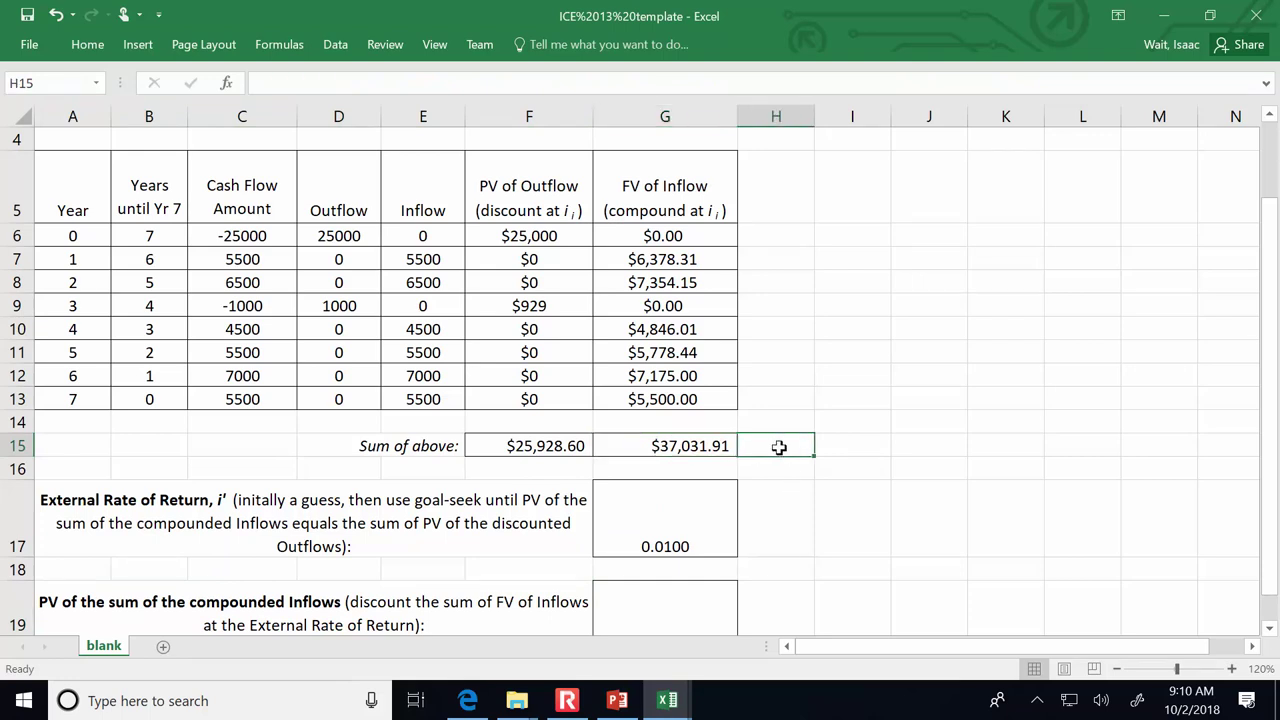
{"action": "type", "text": "<- SUm"}
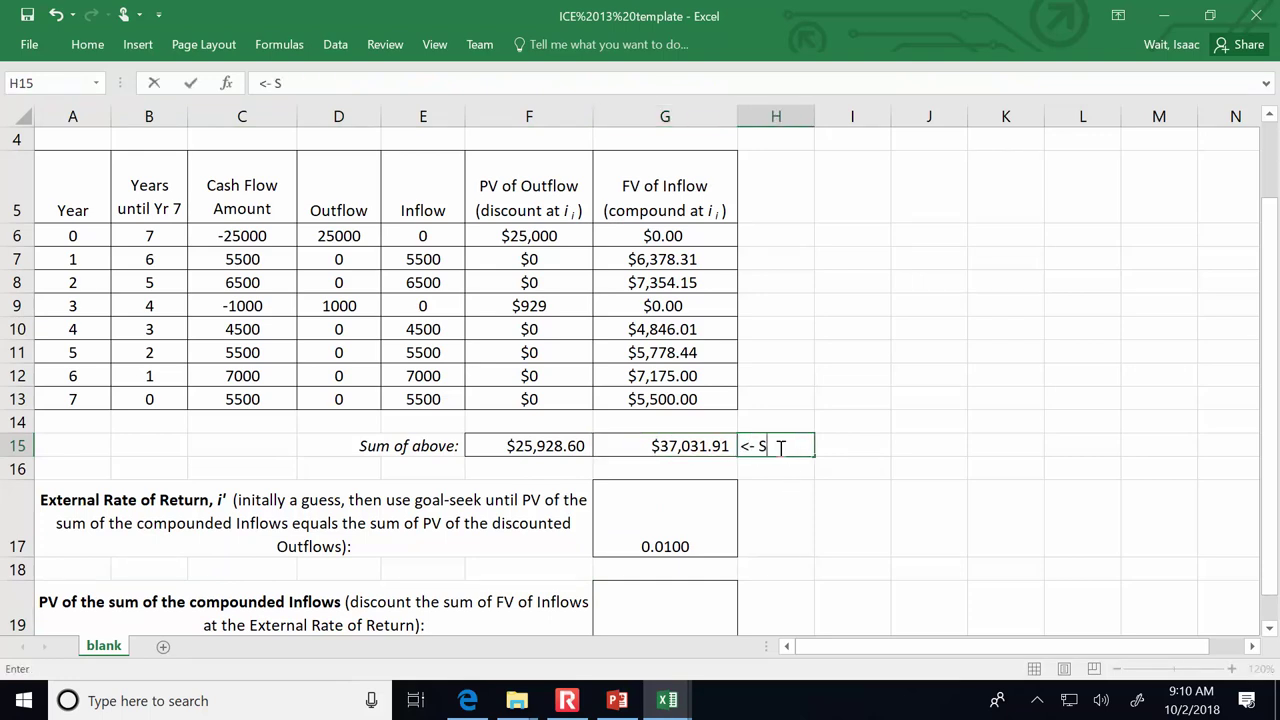
{"action": "key", "text": "BackSpace"}
{"action": "key", "text": "BackSpace"}
{"action": "type", "text": "um of the "}
{"action": "type", "text": "cou"}
{"action": "key", "text": "BackSpace"}
{"action": "type", "text": "m"}
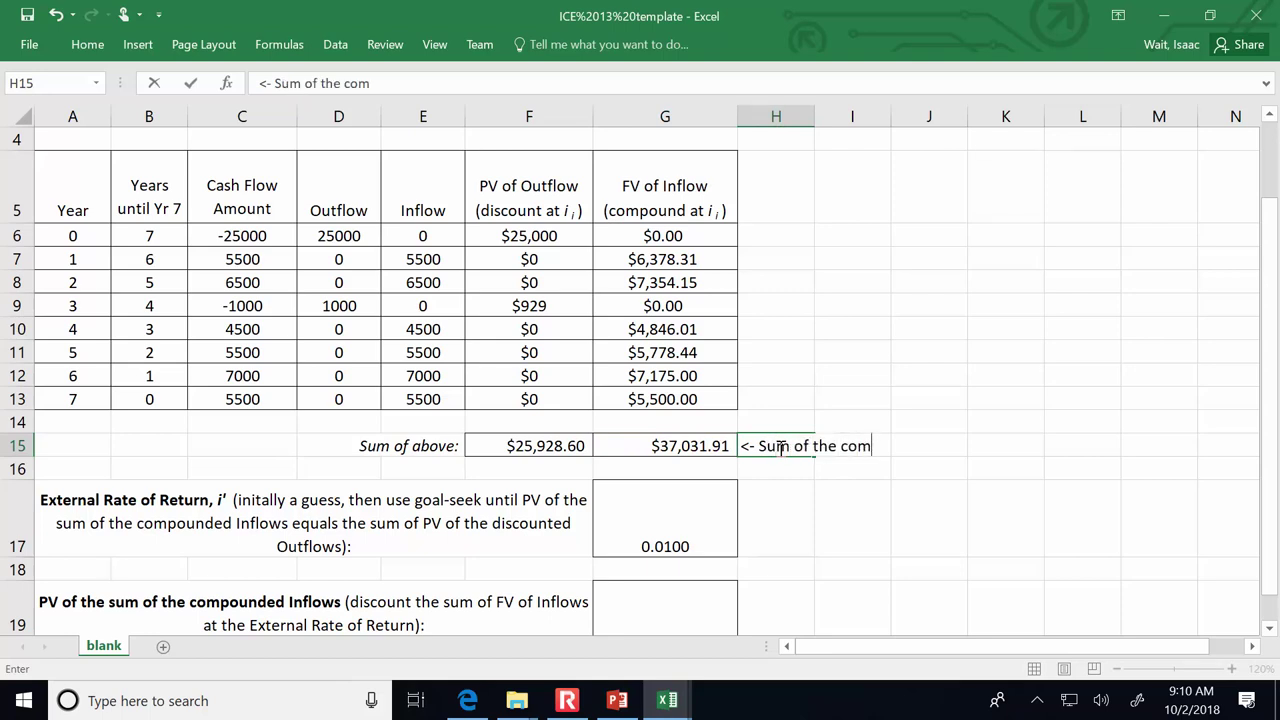
{"action": "type", "text": "pounded i"}
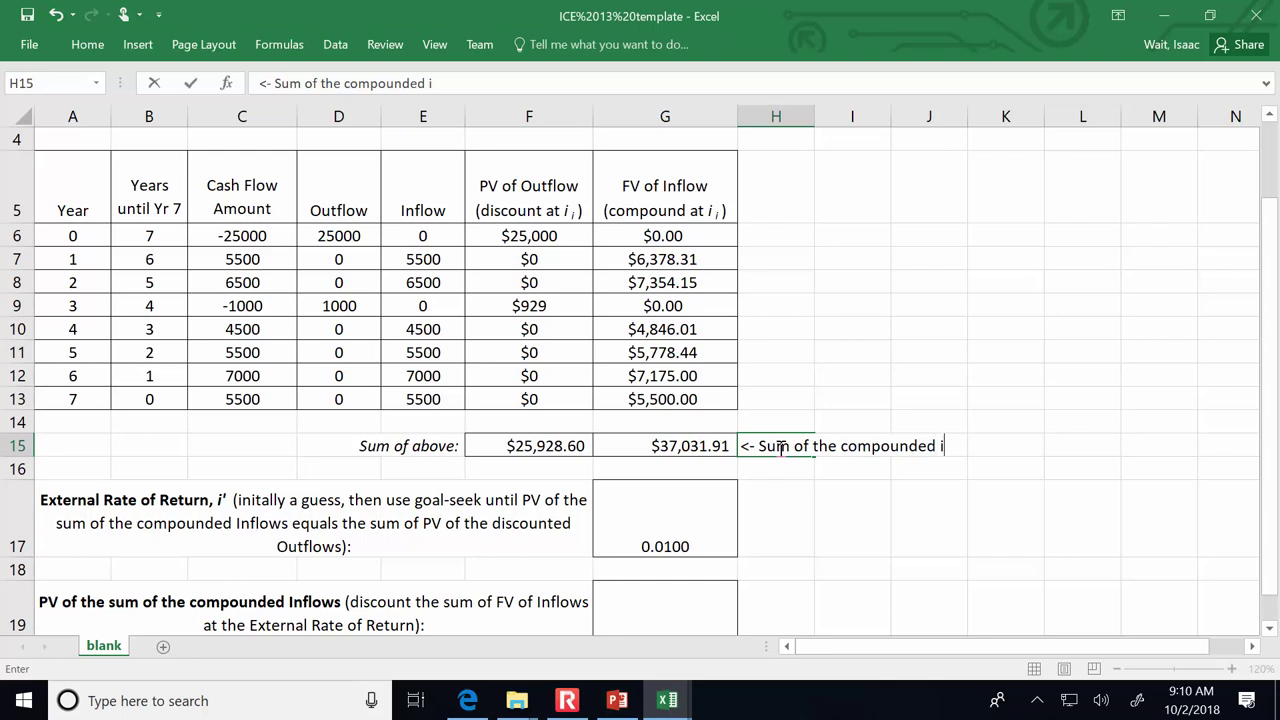
{"action": "type", "text": "nflows."}
{"action": "key", "text": "Return"}
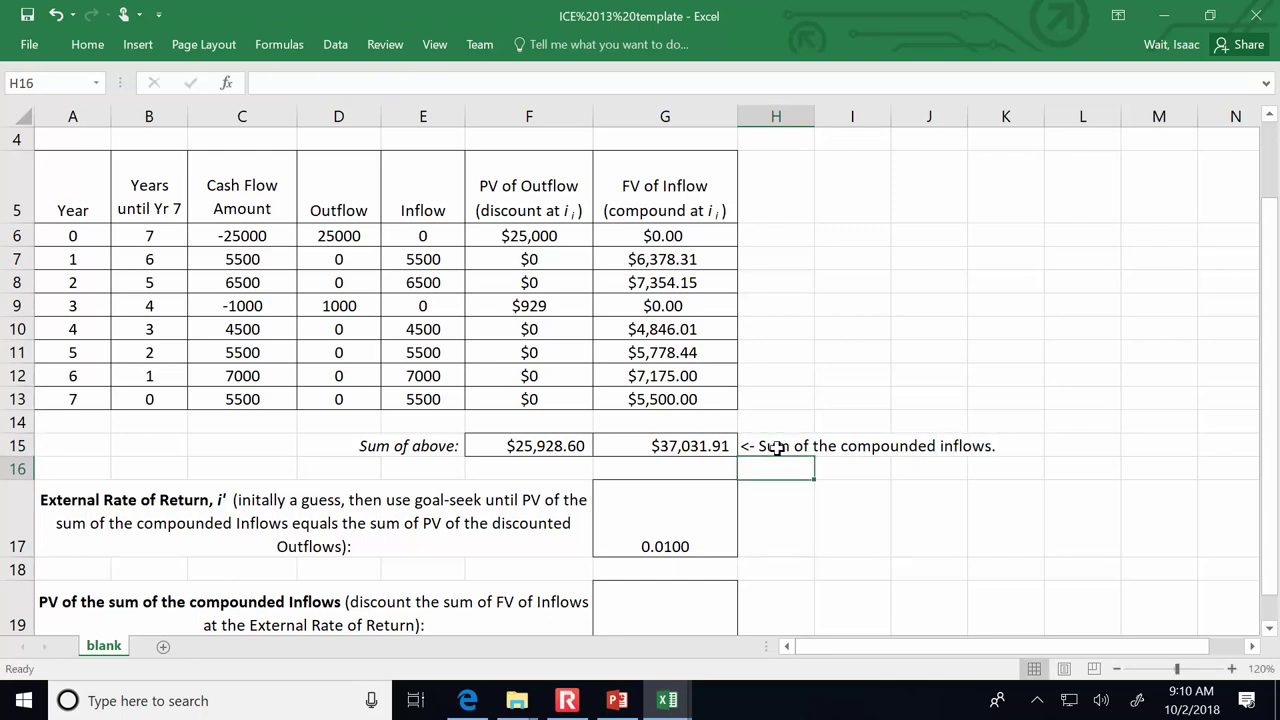
Step: Enter =PV(G17,7,,-G15) in G19 as the PV of the sum of the compounded Inflows
{"action": "left_click", "coordinate": [646, 598]}
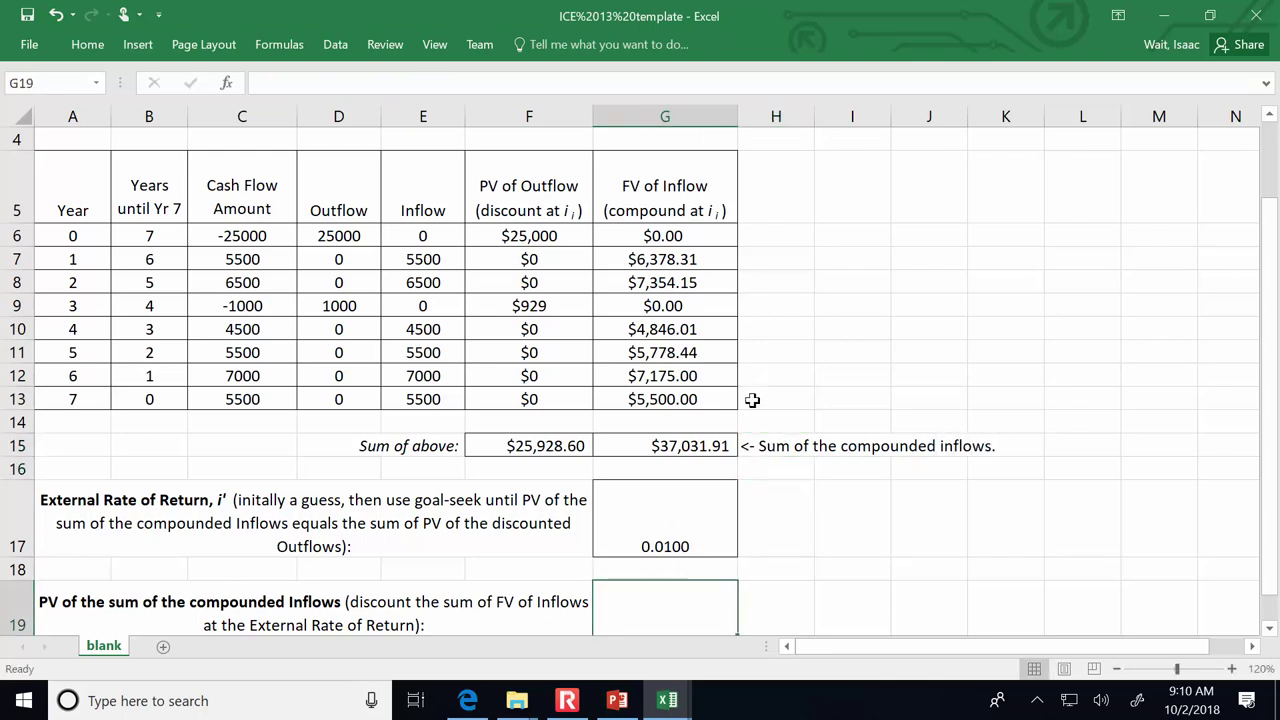
{"action": "left_click", "coordinate": [718, 447]}
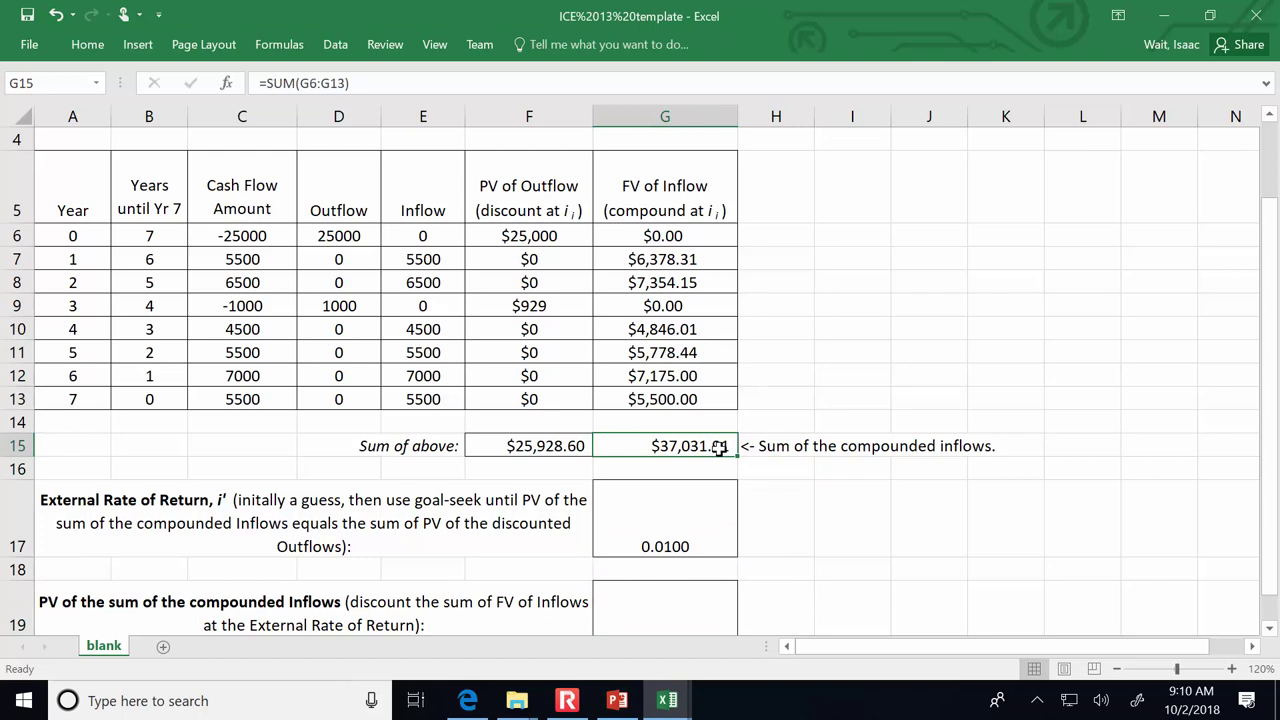
{"action": "left_click", "coordinate": [672, 530]}
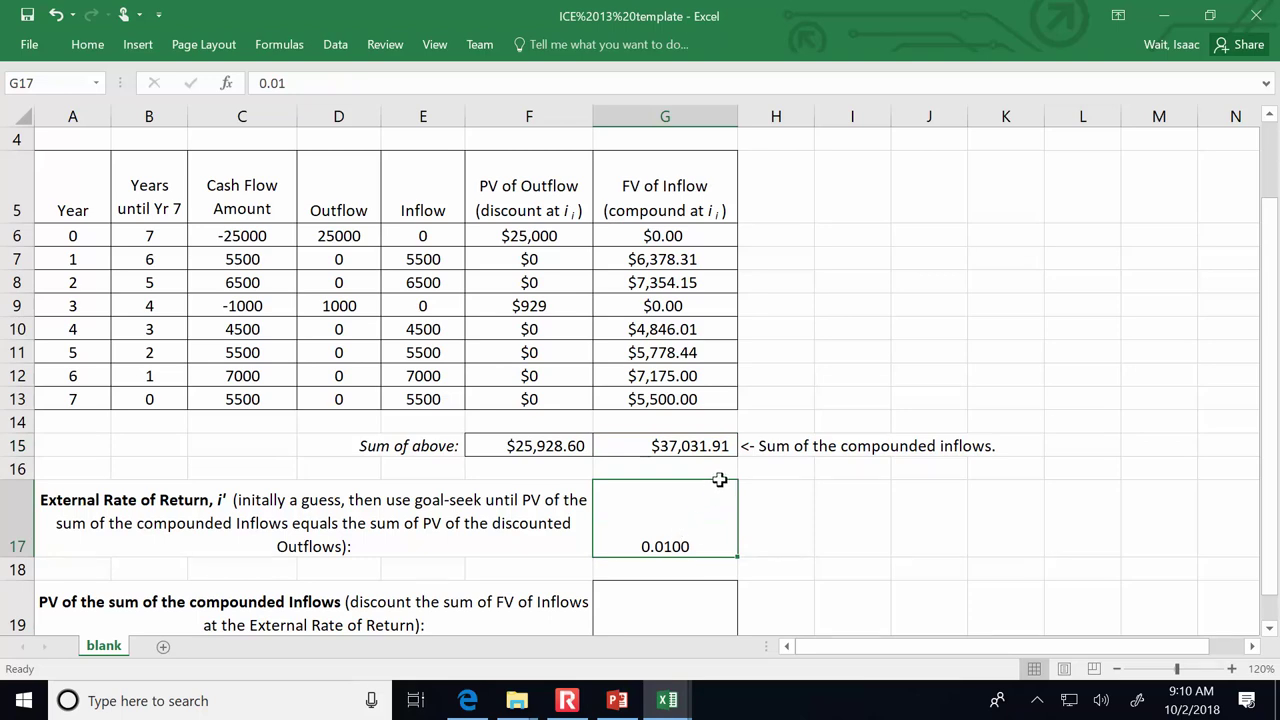
{"action": "scroll", "coordinate": [719, 480], "scroll_direction": "down", "scroll_amount": 2}
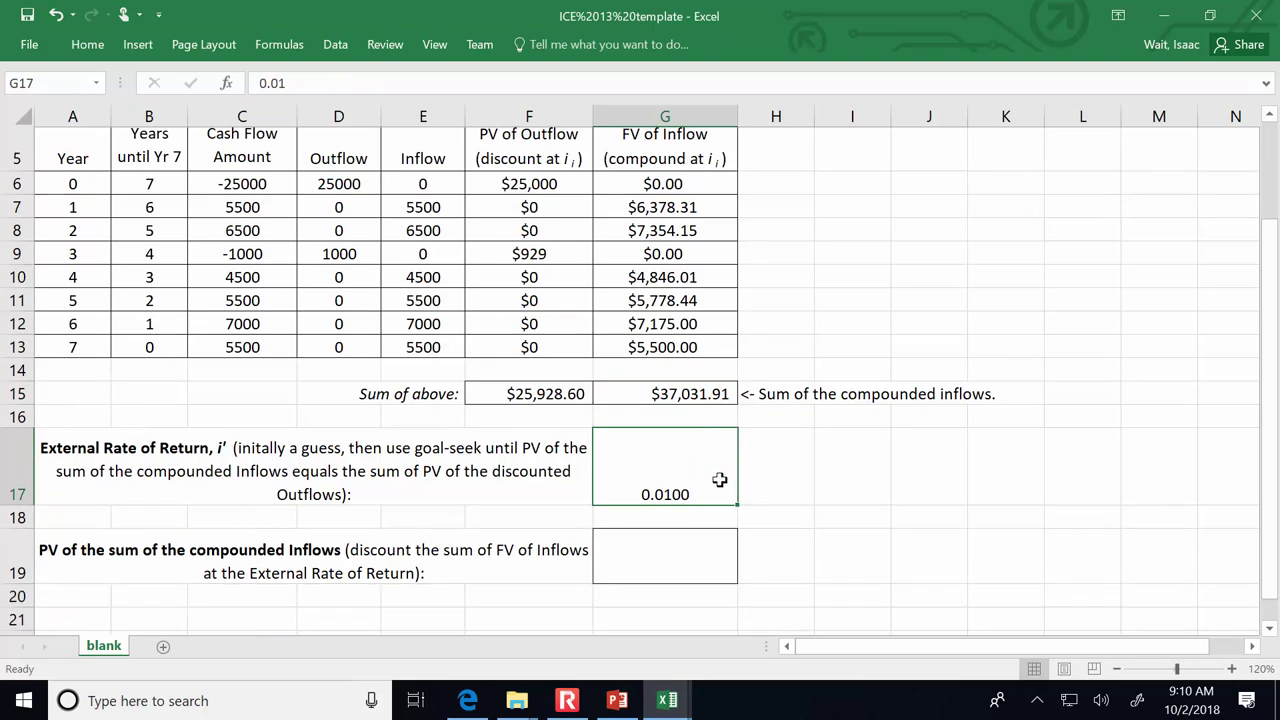
{"action": "scroll", "coordinate": [719, 480], "scroll_direction": "up", "scroll_amount": 2}
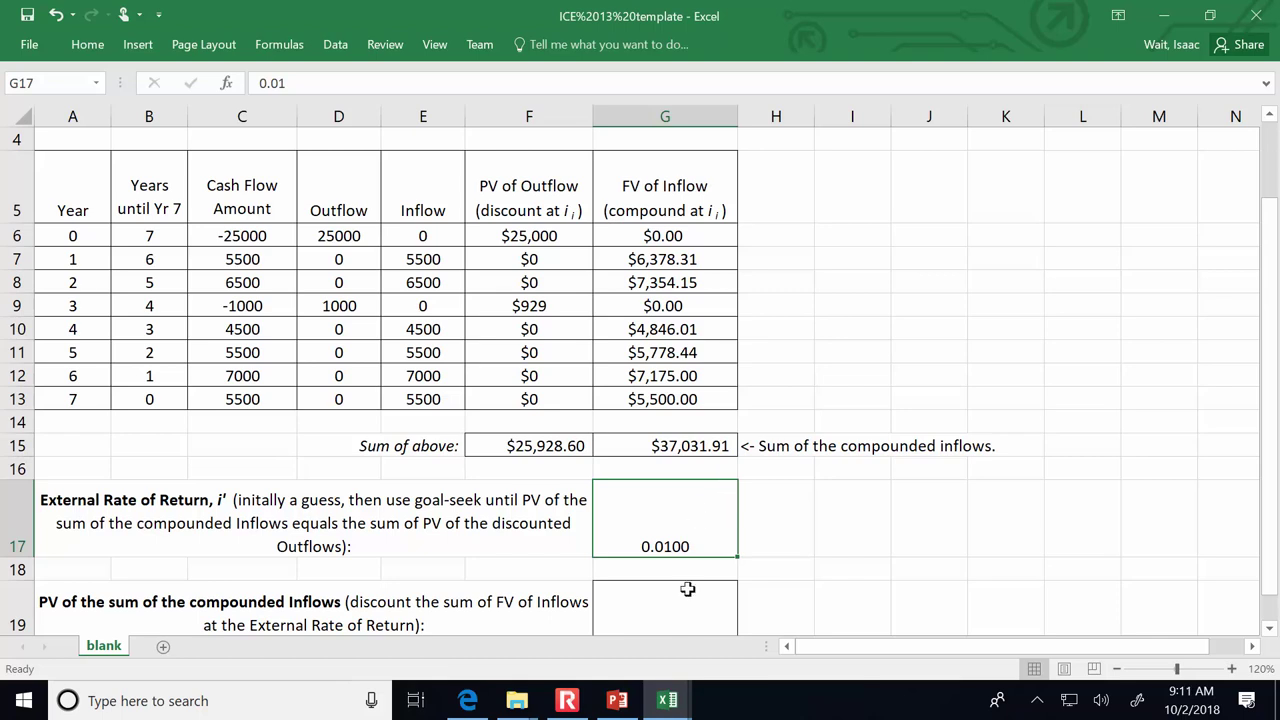
{"action": "left_click", "coordinate": [687, 620]}
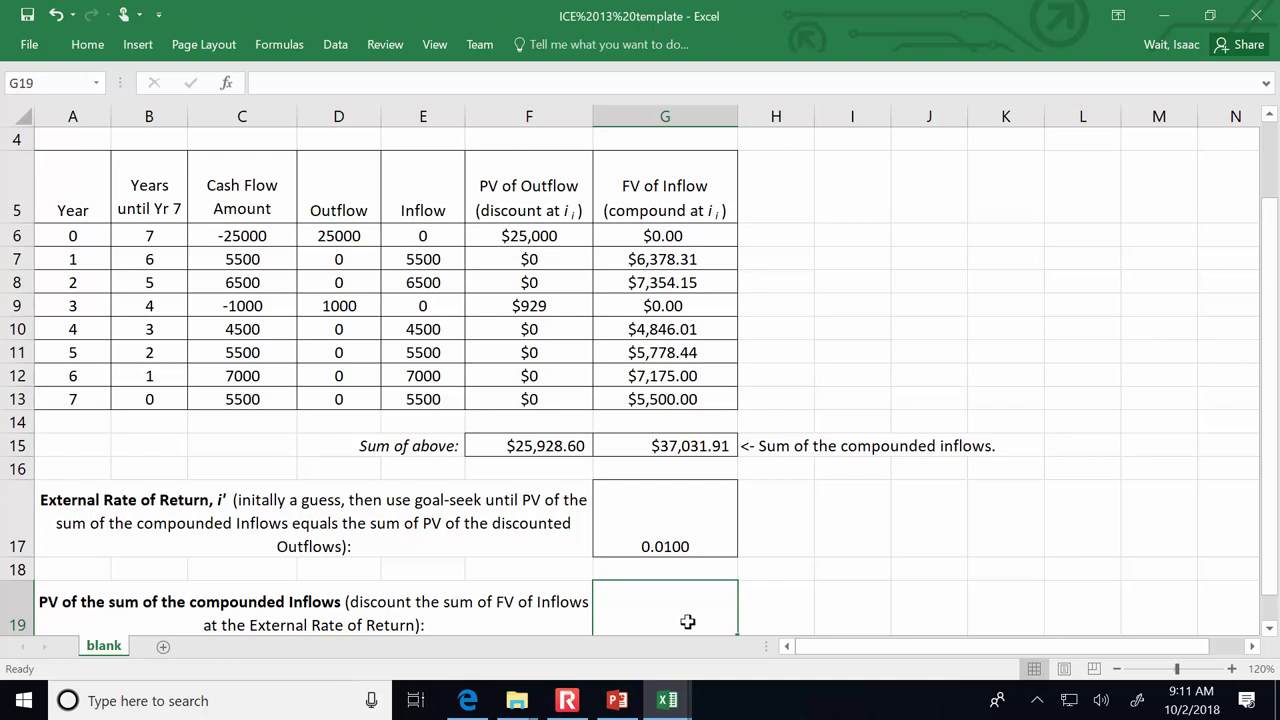
{"action": "type", "text": "=pv("}
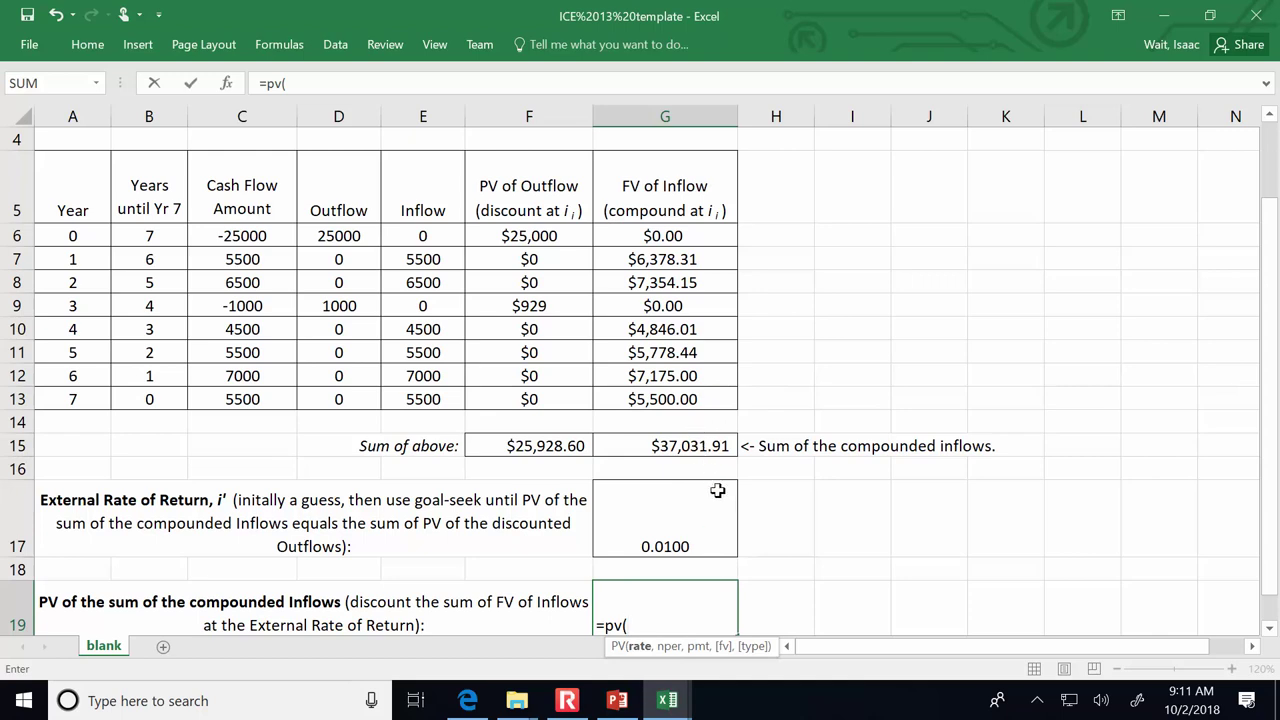
{"action": "left_click", "coordinate": [679, 540]}
{"action": "type", "text": ","}
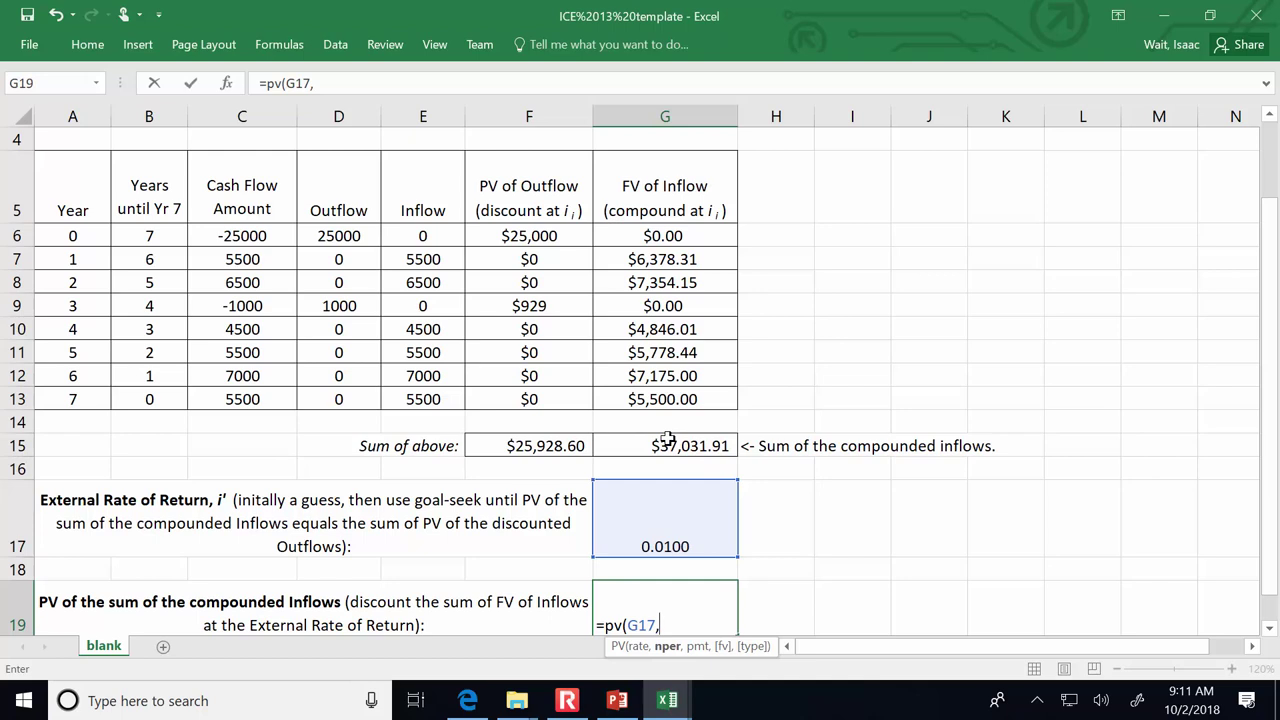
{"action": "type", "text": "7,"}
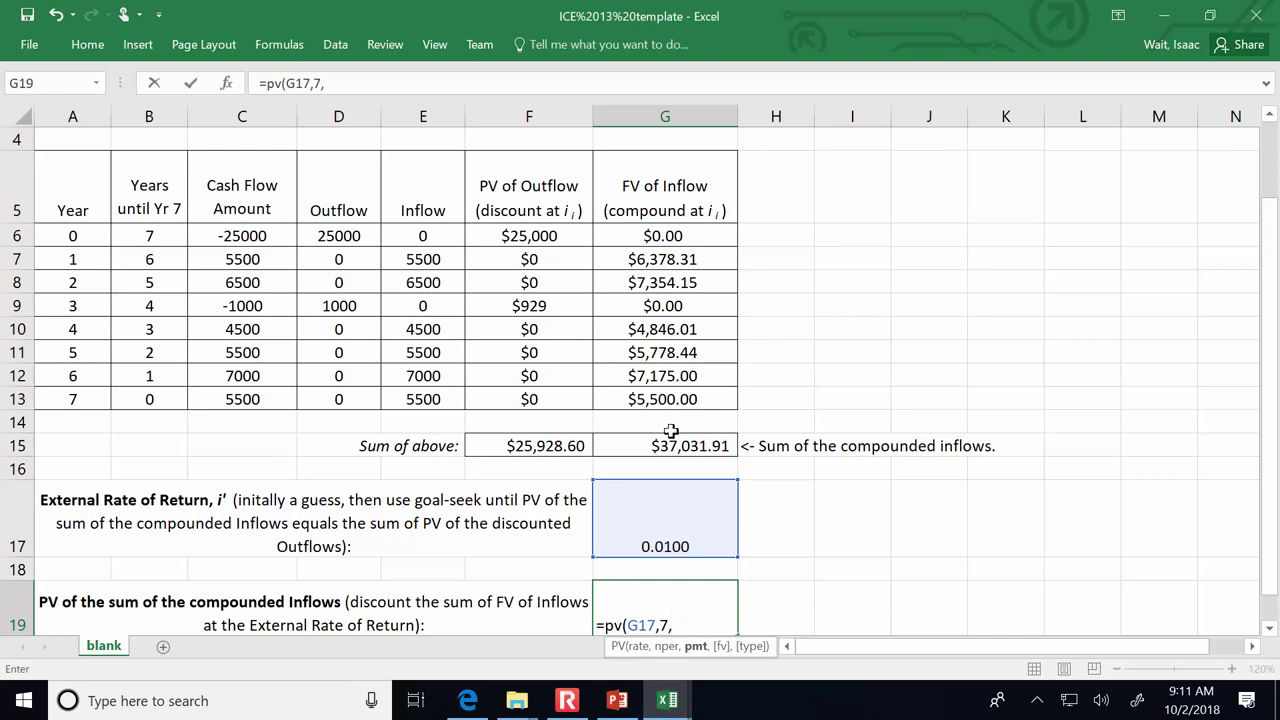
{"action": "type", "text": ",-"}
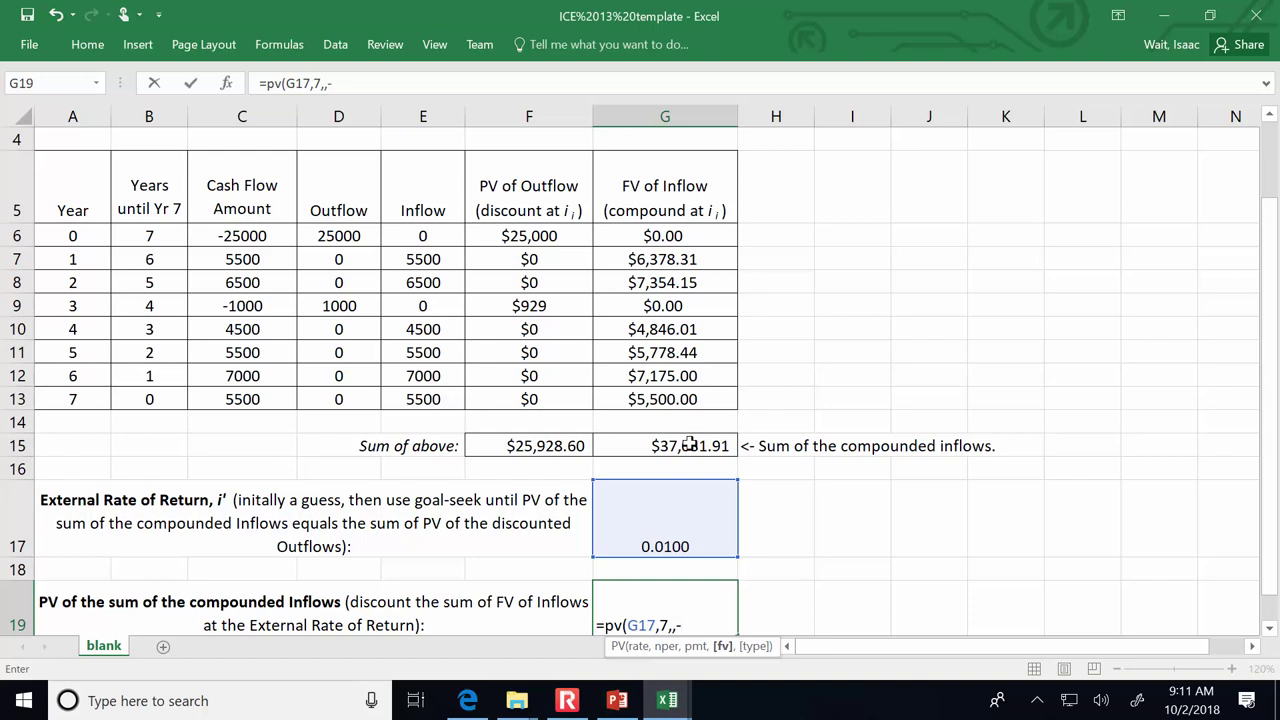
{"action": "left_click", "coordinate": [689, 443]}
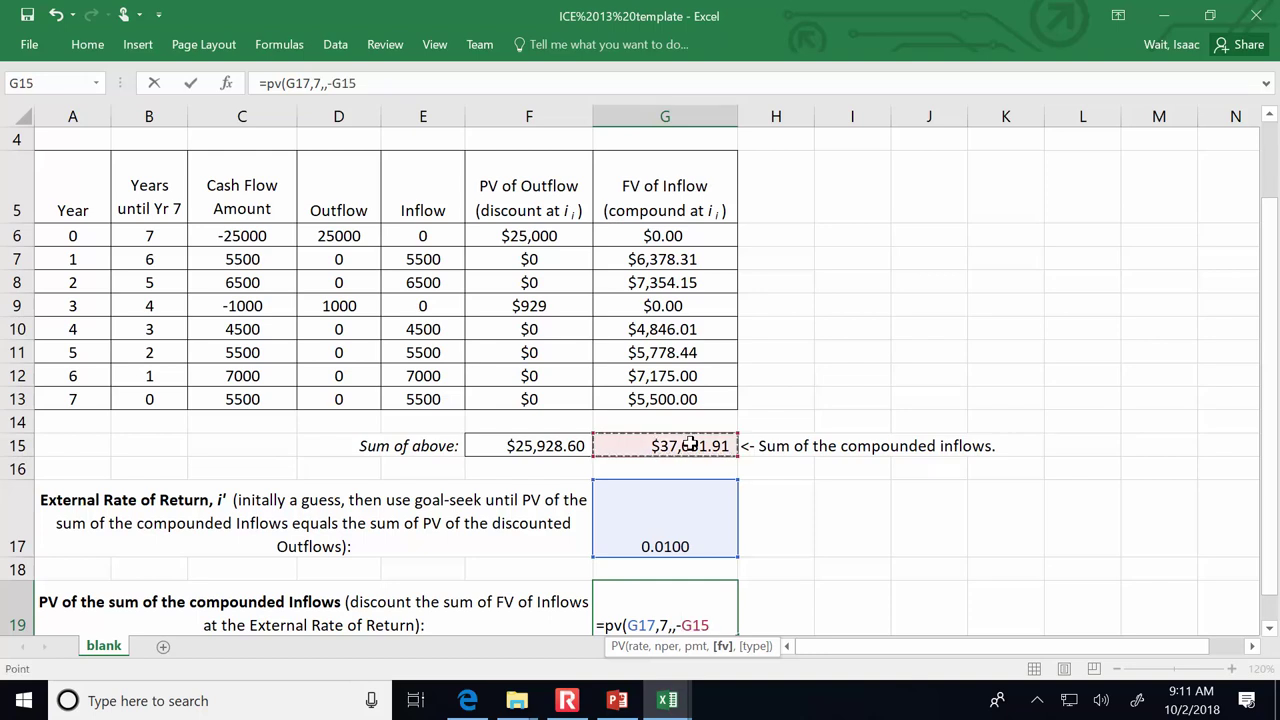
{"action": "type", "text": ")"}
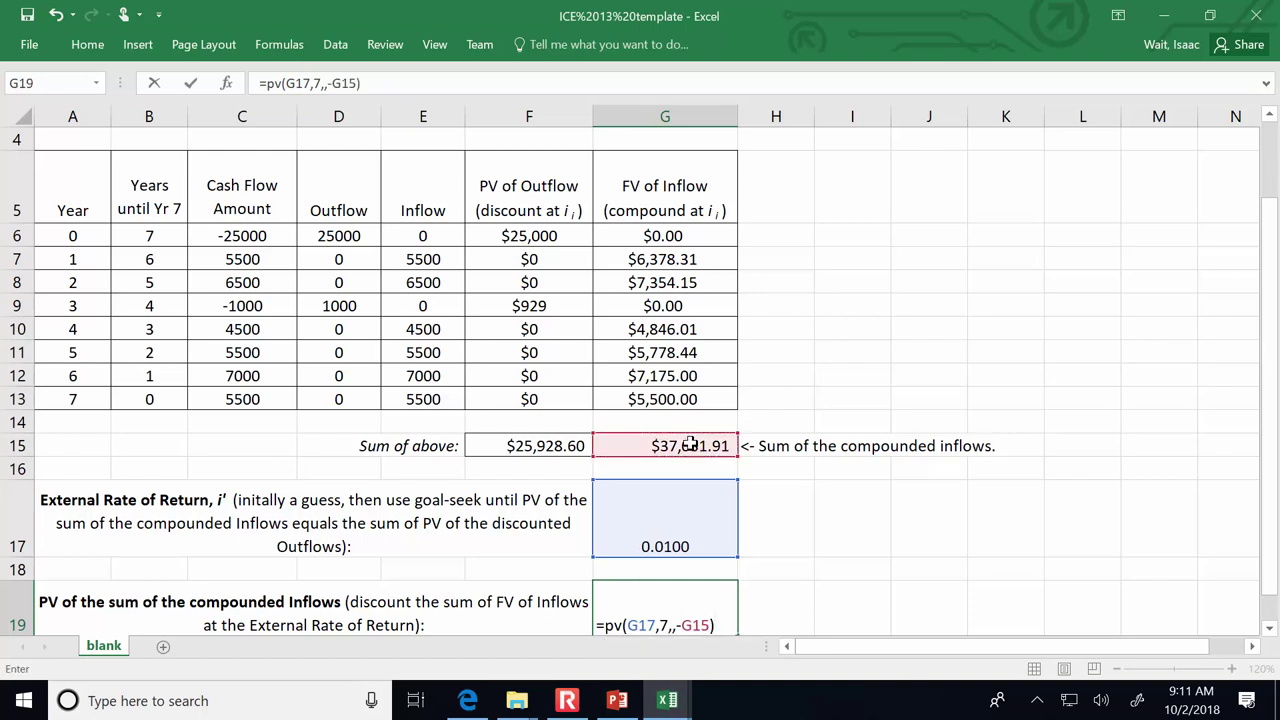
{"action": "key", "text": "Return"}
{"action": "key", "text": "Up"}
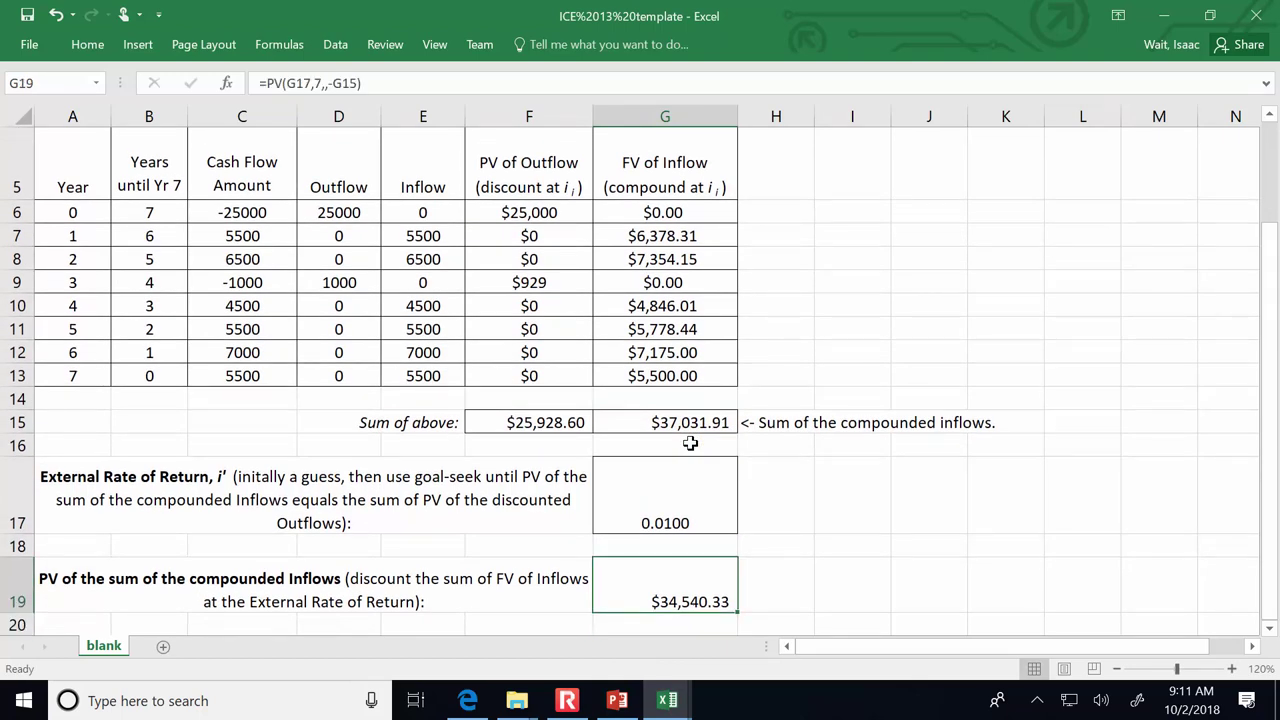
Step: Try External Rate of Return guesses of 0.02, 0.03 and 0.04 in turn in G17
{"action": "left_click", "coordinate": [684, 512]}
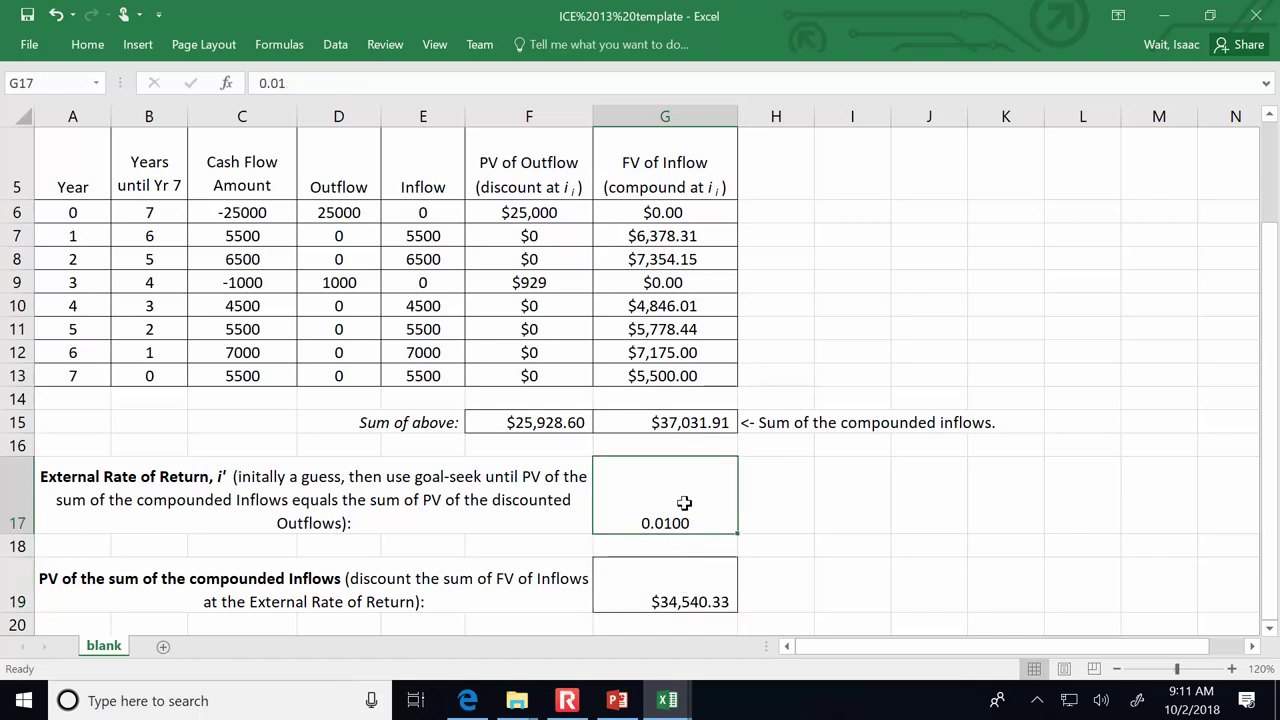
{"action": "type", "text": ".02"}
{"action": "key", "text": "Return"}
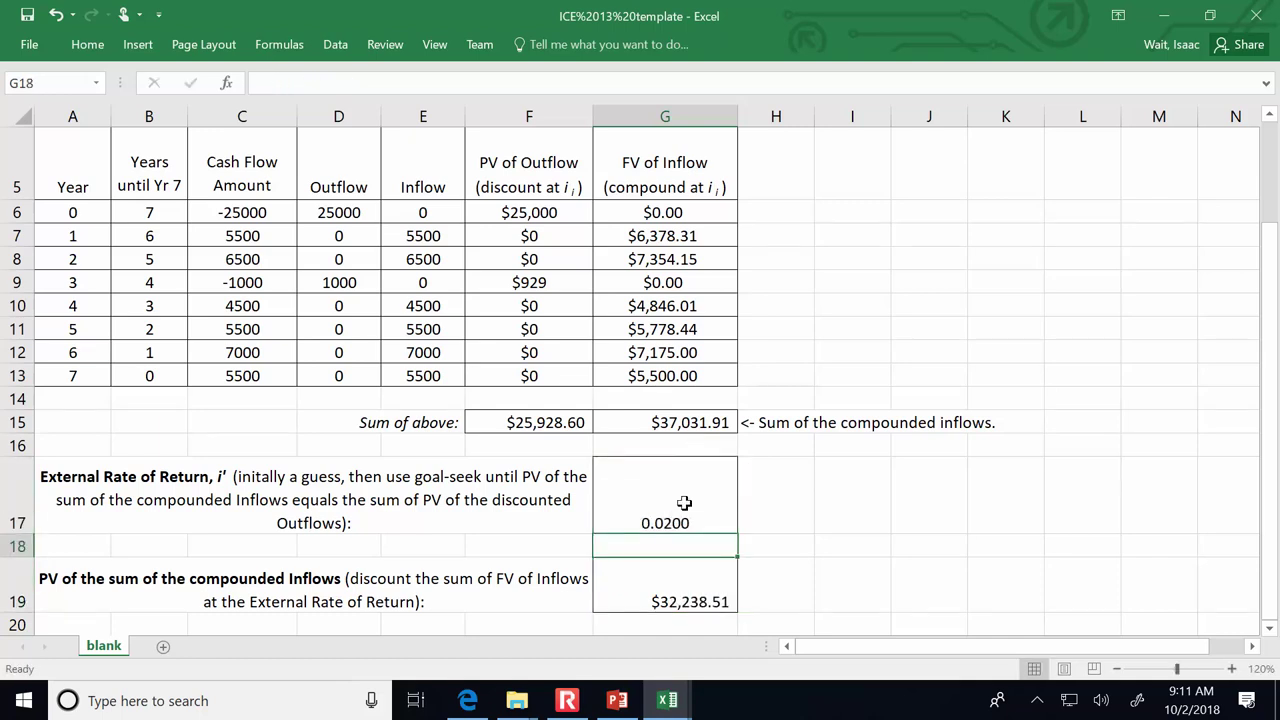
{"action": "left_click", "coordinate": [684, 503]}
{"action": "type", "text": ".03"}
{"action": "key", "text": "Return"}
{"action": "left_click", "coordinate": [684, 503]}
{"action": "type", "text": ".04"}
{"action": "key", "text": "Return"}
{"action": "left_click", "coordinate": [684, 503]}
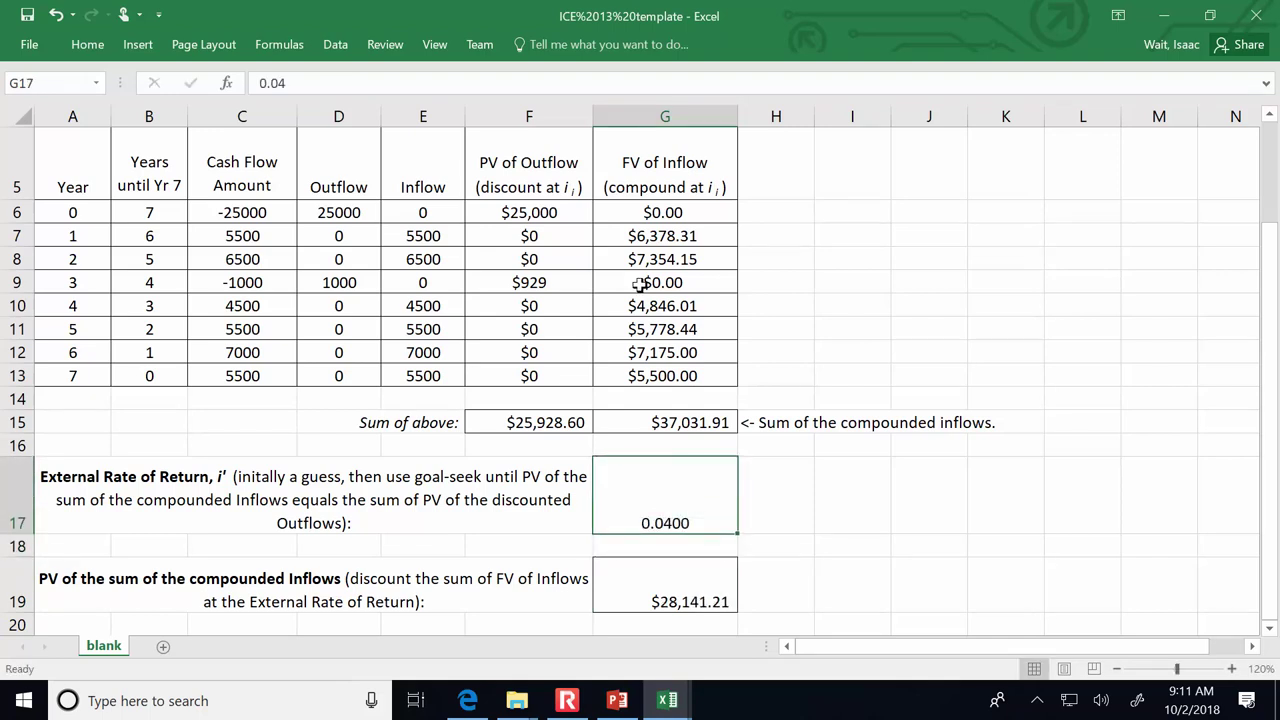
{"action": "left_click", "coordinate": [101, 50]}
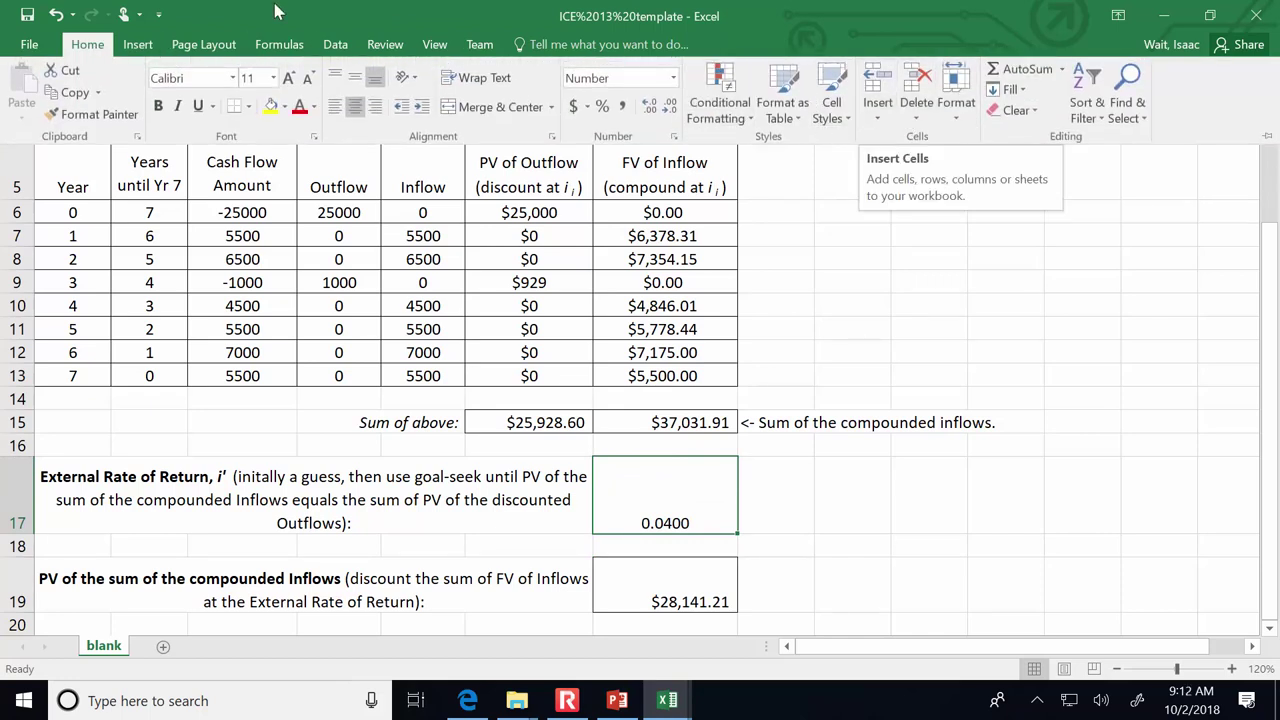
Step: Run Goal Seek to bring G19 to 25928.60 by changing the External Rate of Return in G17, and keep the solution
{"action": "left_click", "coordinate": [335, 44]}
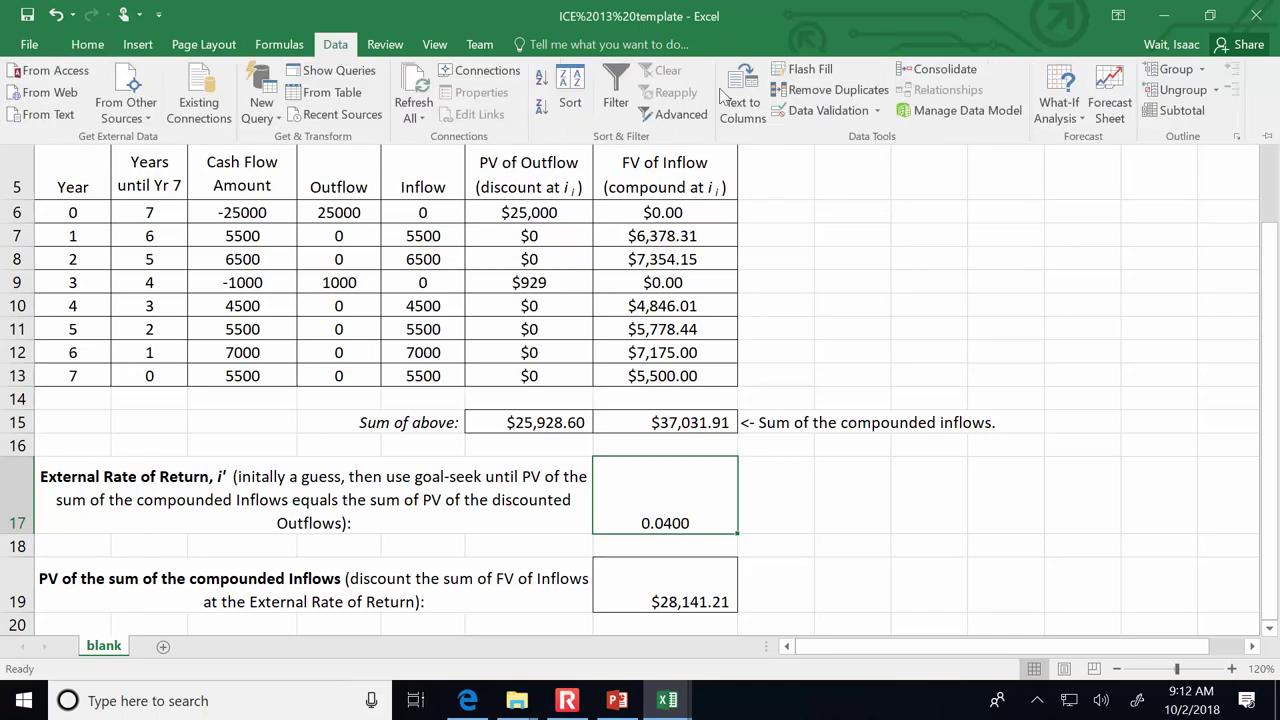
{"action": "left_click", "coordinate": [1060, 106]}
{"action": "left_click", "coordinate": [1085, 162]}
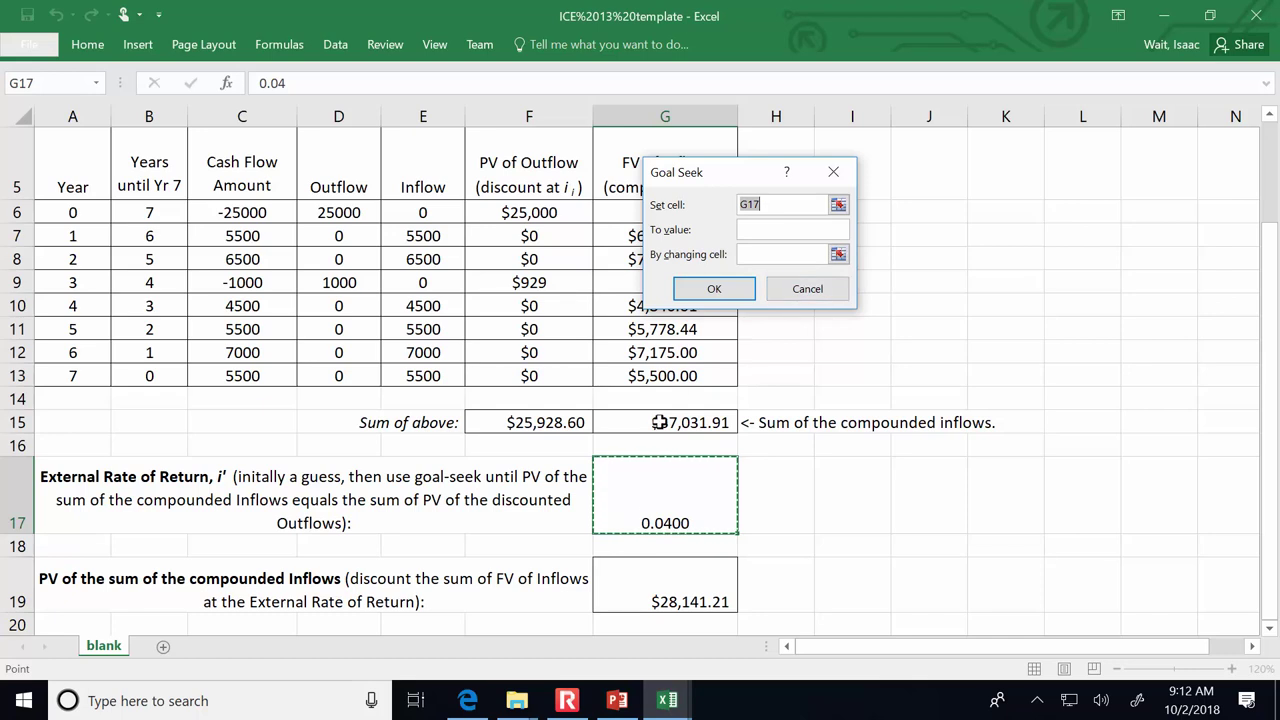
{"action": "left_click", "coordinate": [678, 588]}
{"action": "left_click", "coordinate": [790, 230]}
{"action": "type", "text": "25"}
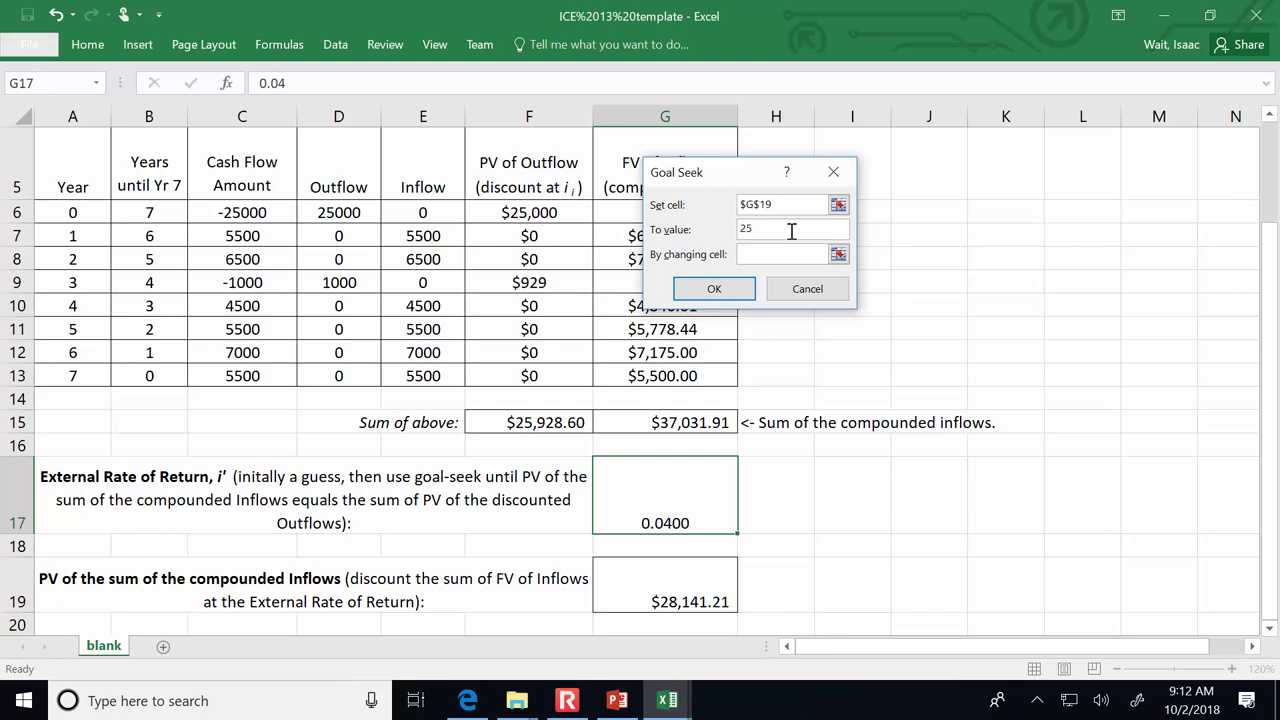
{"action": "type", "text": "928.60"}
{"action": "left_click", "coordinate": [838, 254]}
{"action": "left_click", "coordinate": [694, 491]}
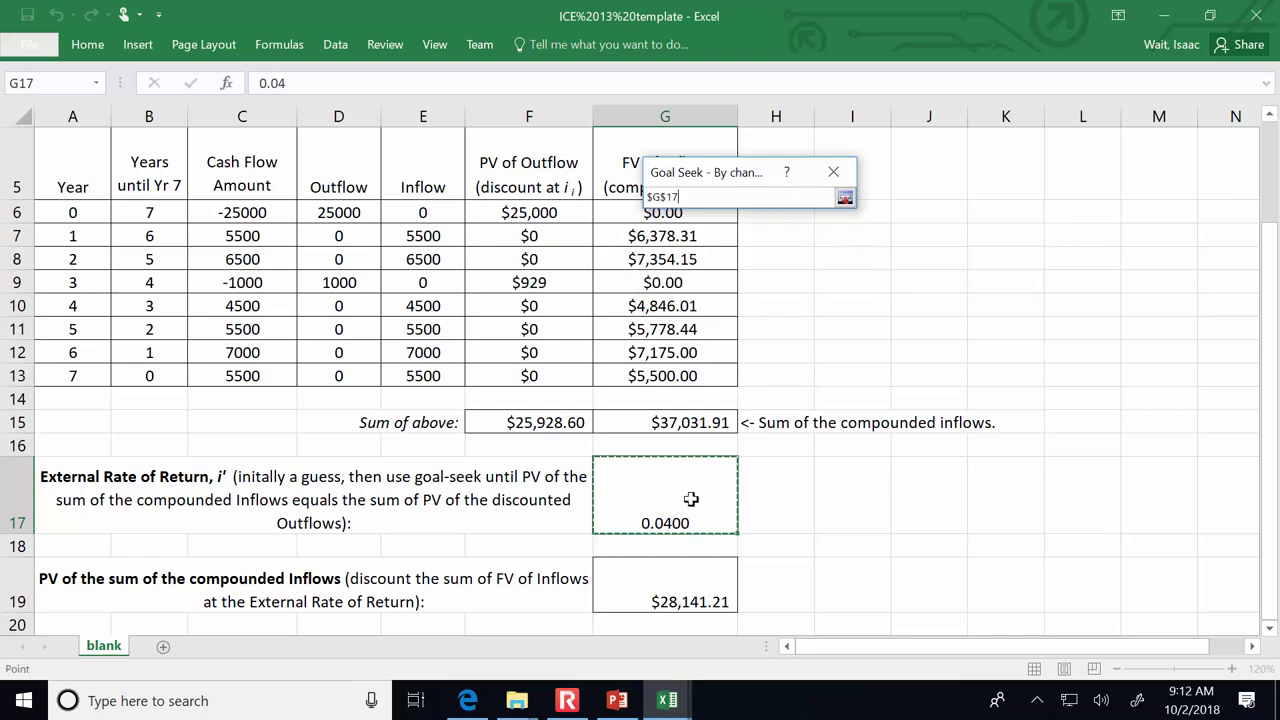
{"action": "left_click", "coordinate": [845, 197]}
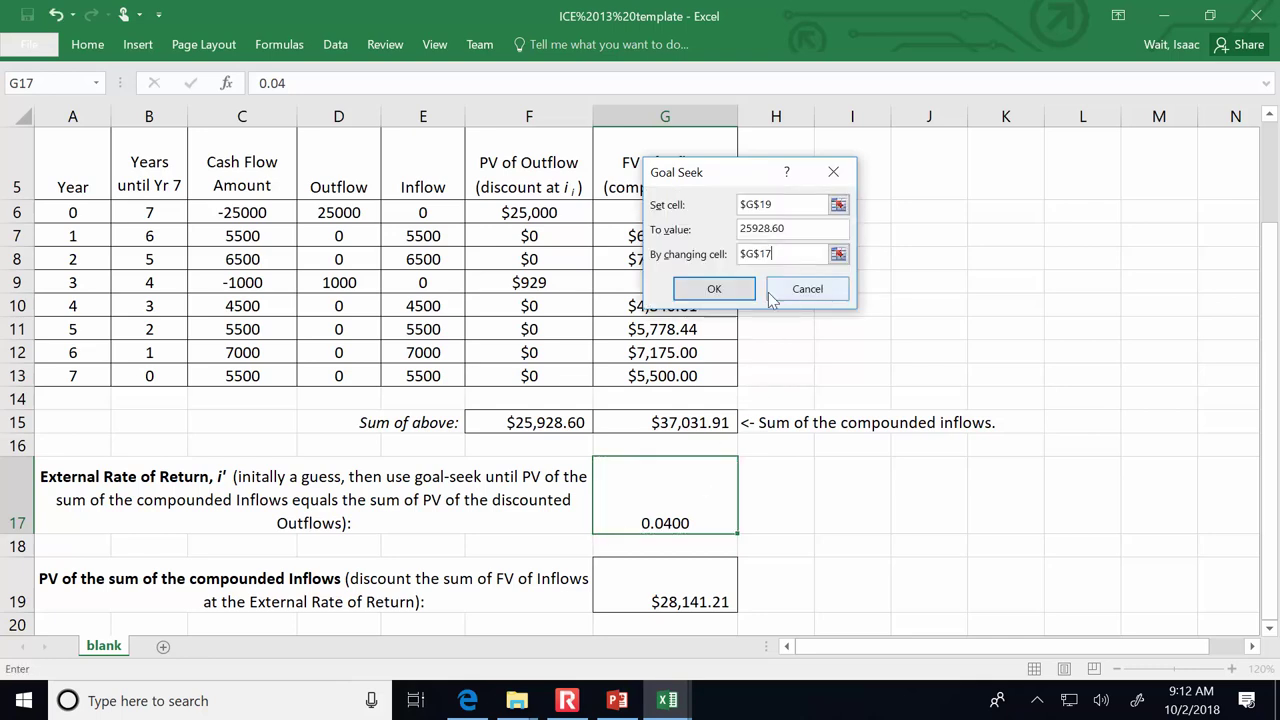
{"action": "left_click", "coordinate": [734, 291]}
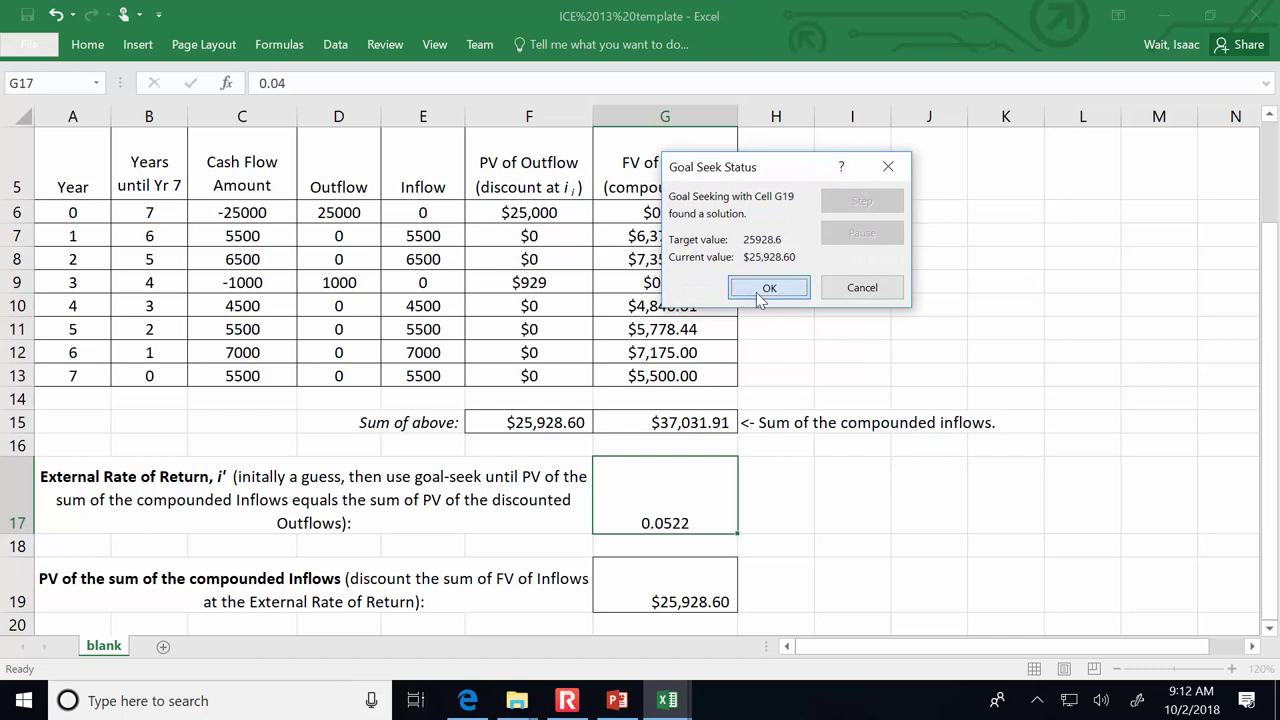
{"action": "left_click", "coordinate": [738, 290]}
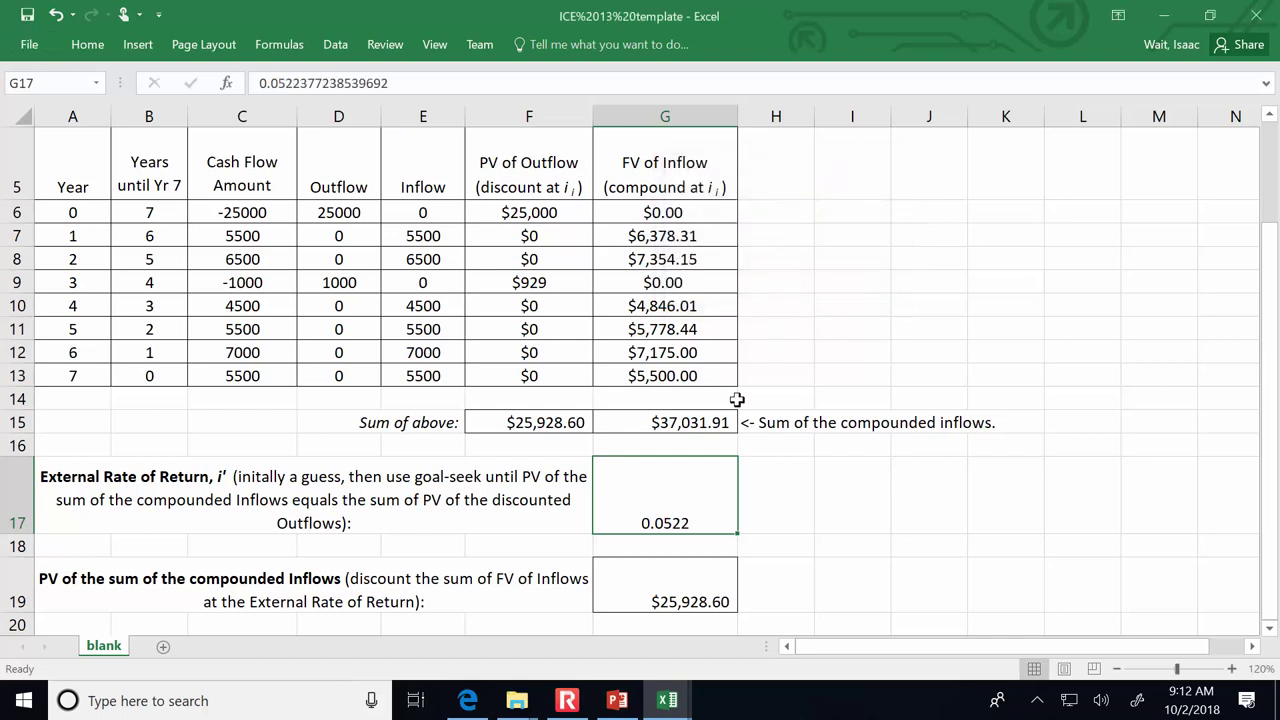
Step: Add the note "<- This is the EXTERNAL RATE OF RETURN..." in H17 beside the External Rate of Return value
{"action": "left_click", "coordinate": [791, 491]}
{"action": "type", "text": "<-"}
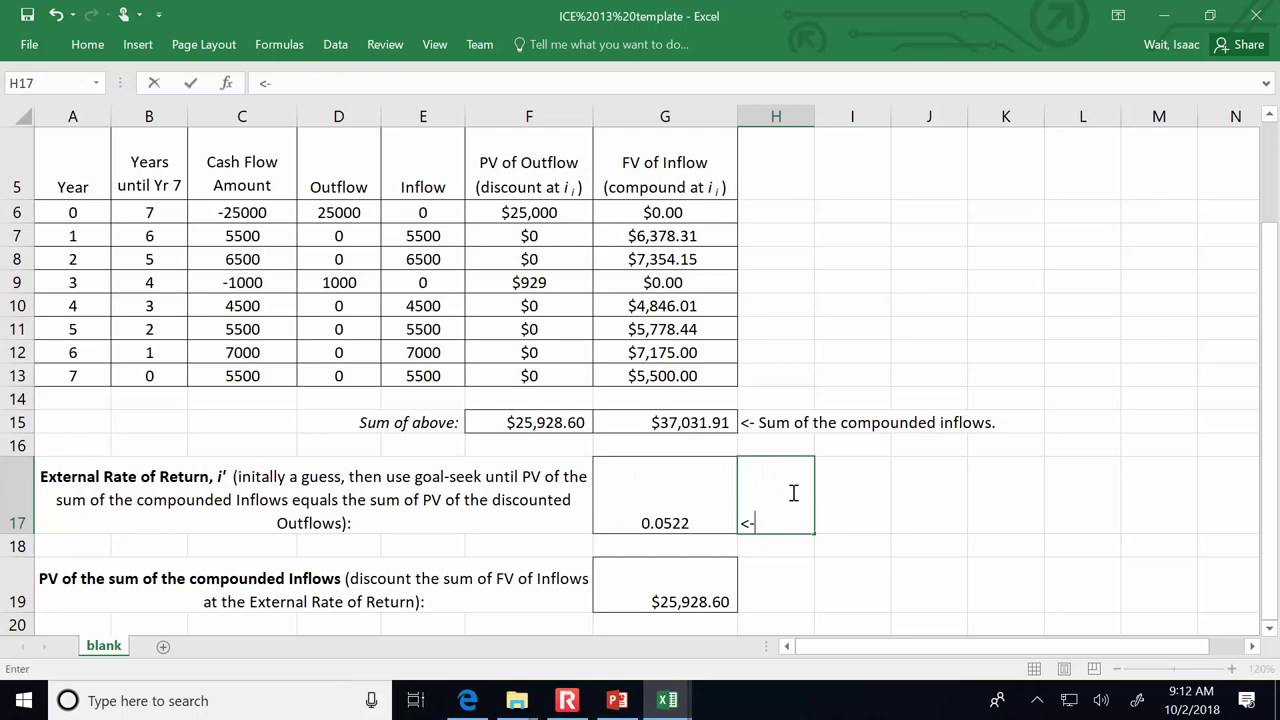
{"action": "type", "text": " This is the "}
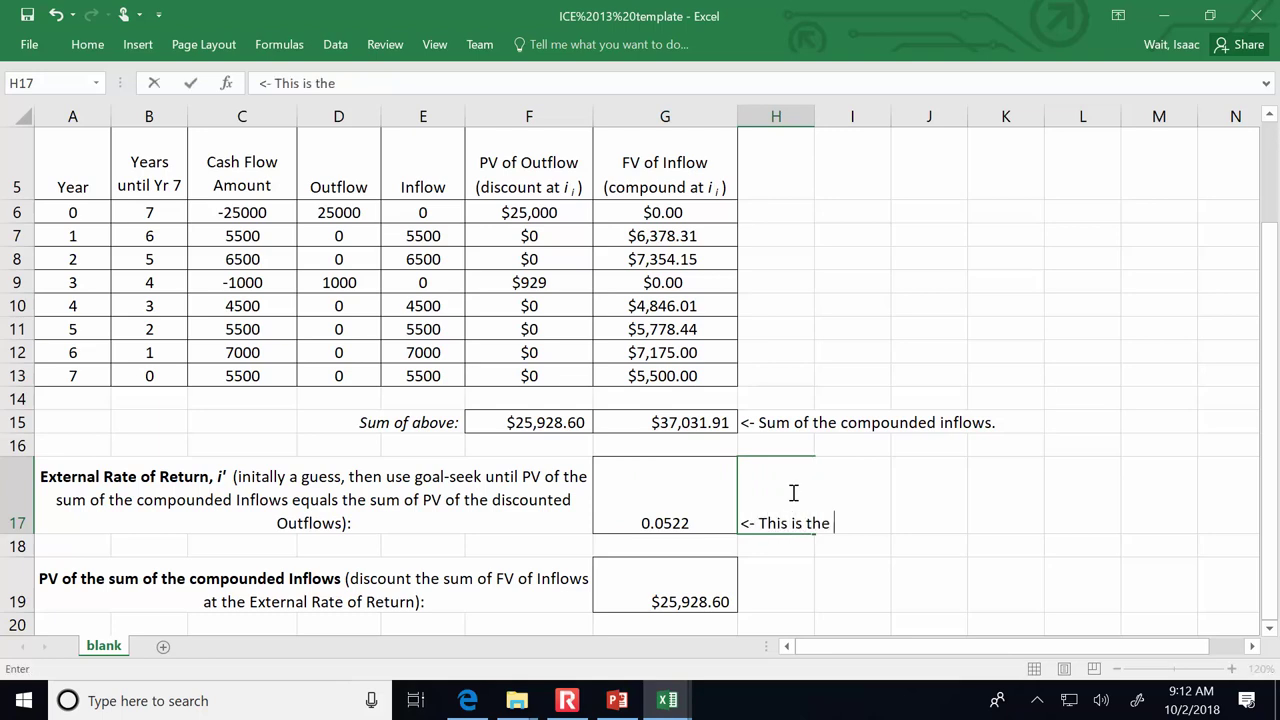
{"action": "type", "text": "EXTERNAL RATE"}
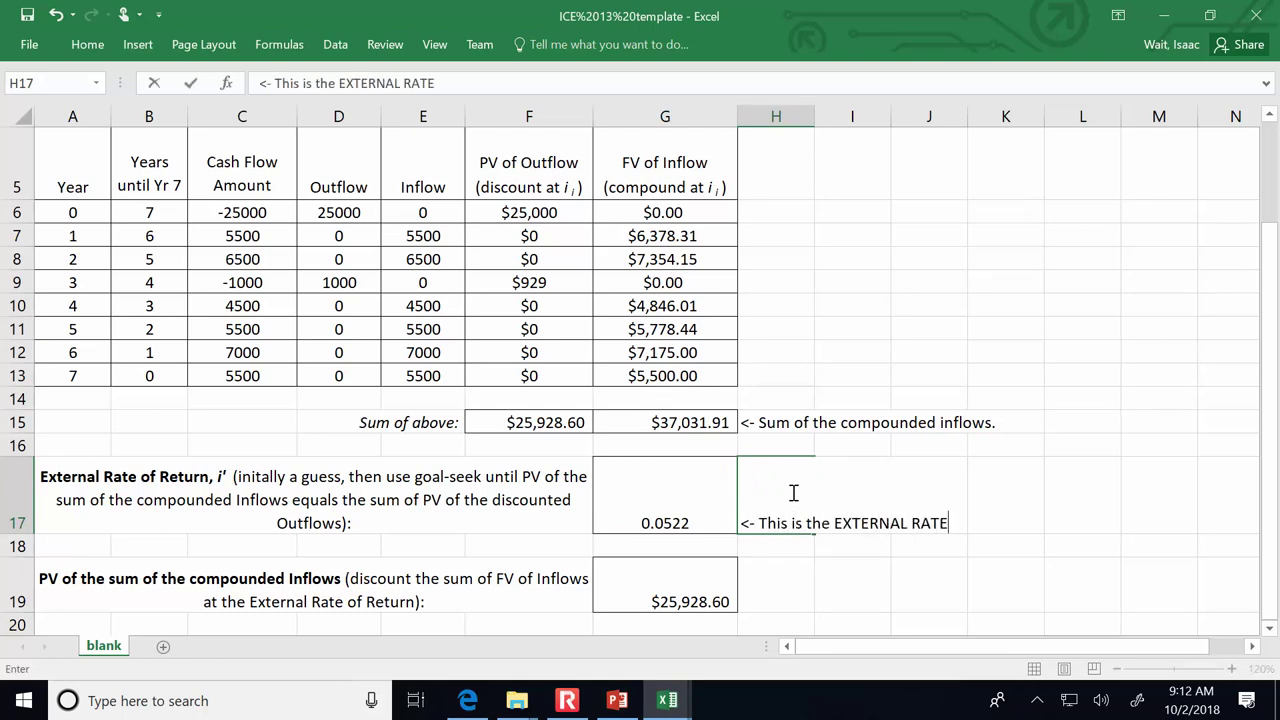
{"action": "type", "text": " OF RETURN..."}
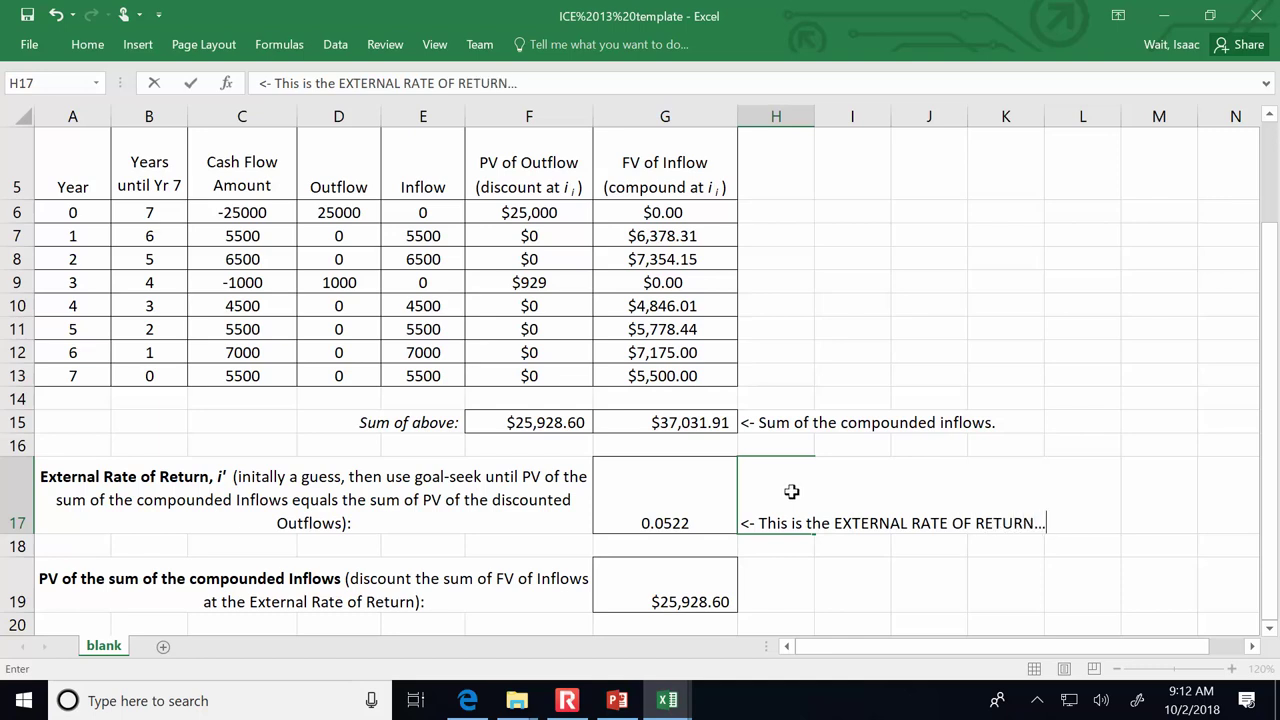
{"action": "key", "text": "Return"}
Step: Continue the note in H18 with ".... It accounts for both the rate that the cash (revenue) is"
{"action": "type", "text": ".... it"}
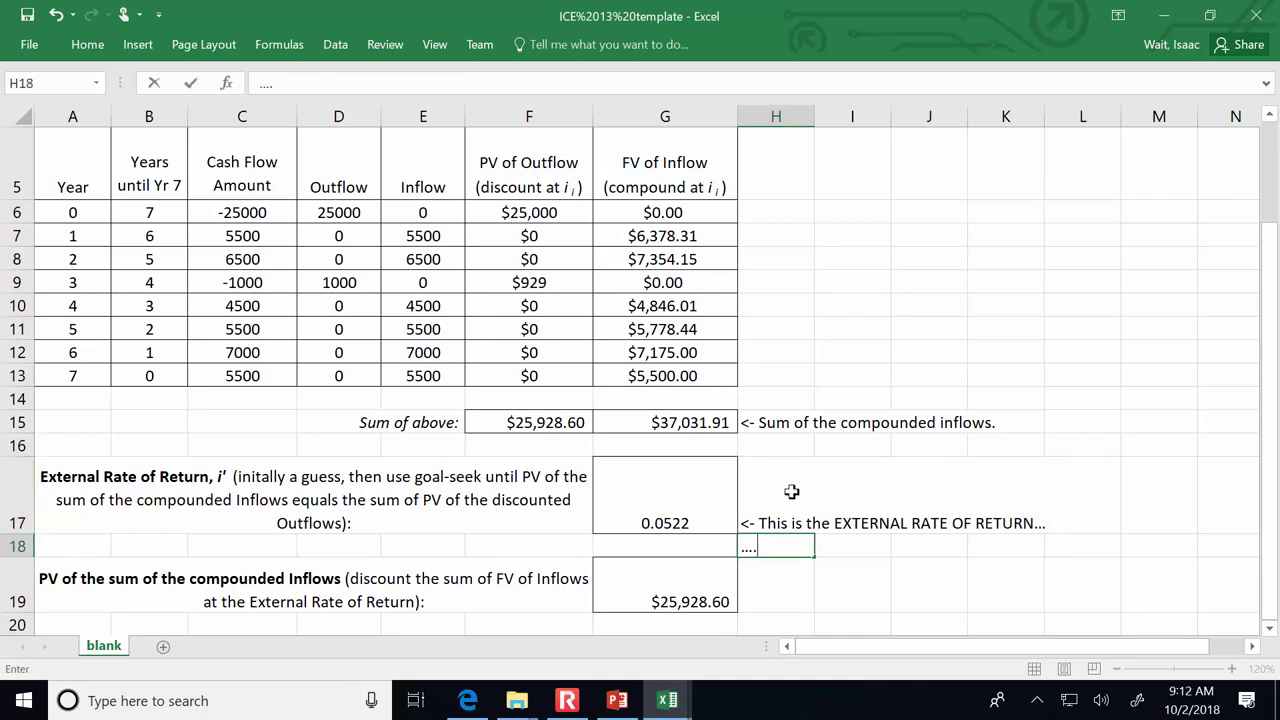
{"action": "key", "text": "BackSpace"}
{"action": "key", "text": "BackSpace"}
{"action": "type", "text": "It accounts"}
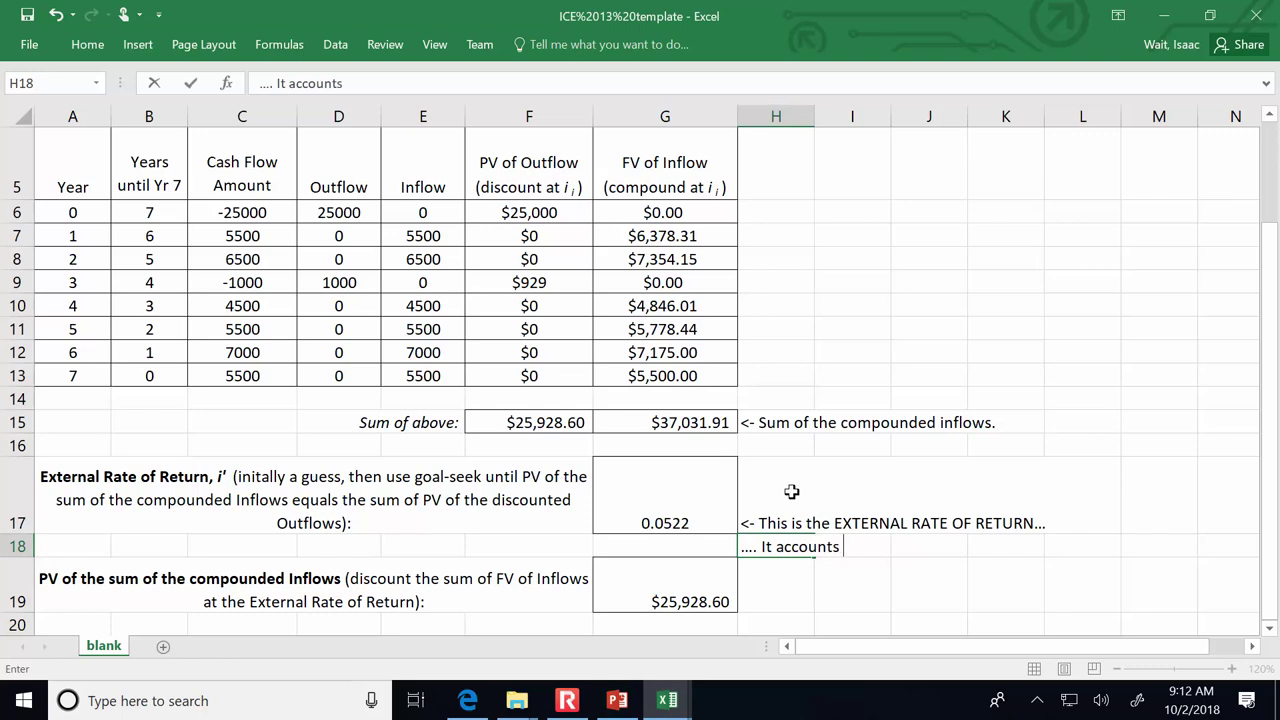
{"action": "type", "text": " for both the rate"}
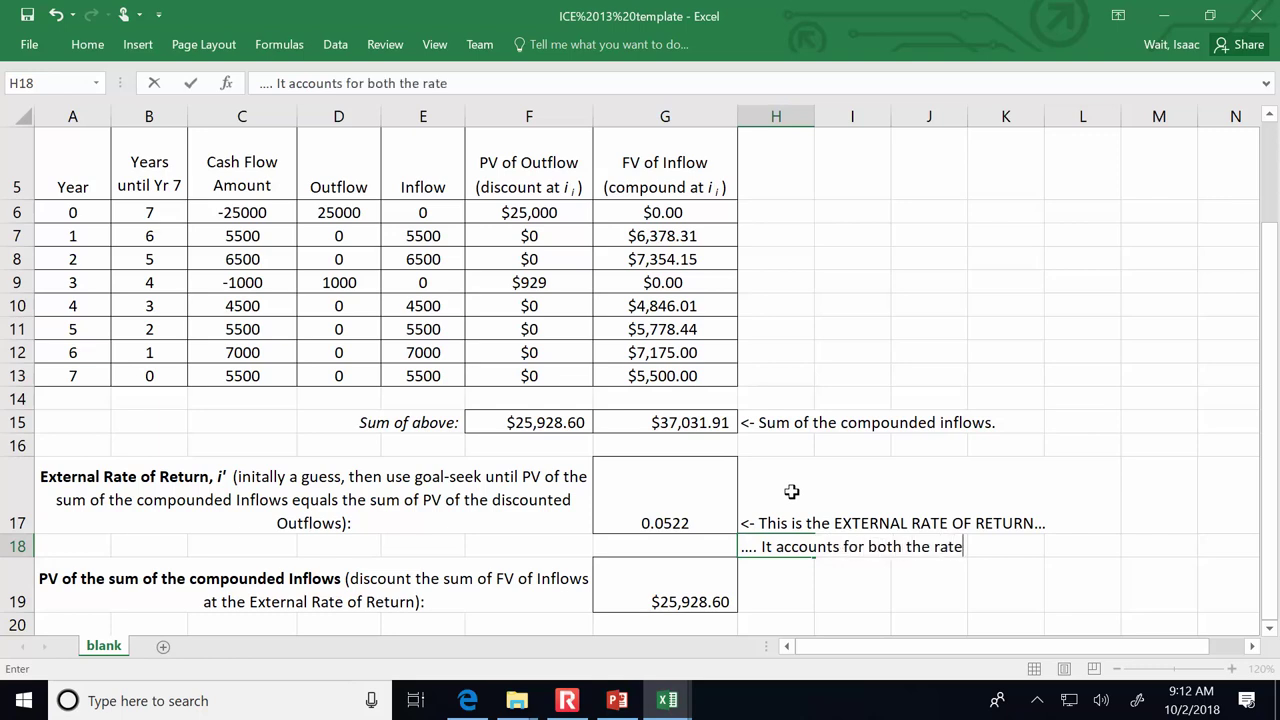
{"action": "type", "text": " that the cash (revenue) is"}
{"action": "key", "text": "Return"}
Step: Finish the note in H19 with "generated, and also the amount of the external reinvestment rate."
{"action": "type", "text": "generated, and also the amount of the external reinvestment rate."}
{"action": "key", "text": "ctrl+Return"}
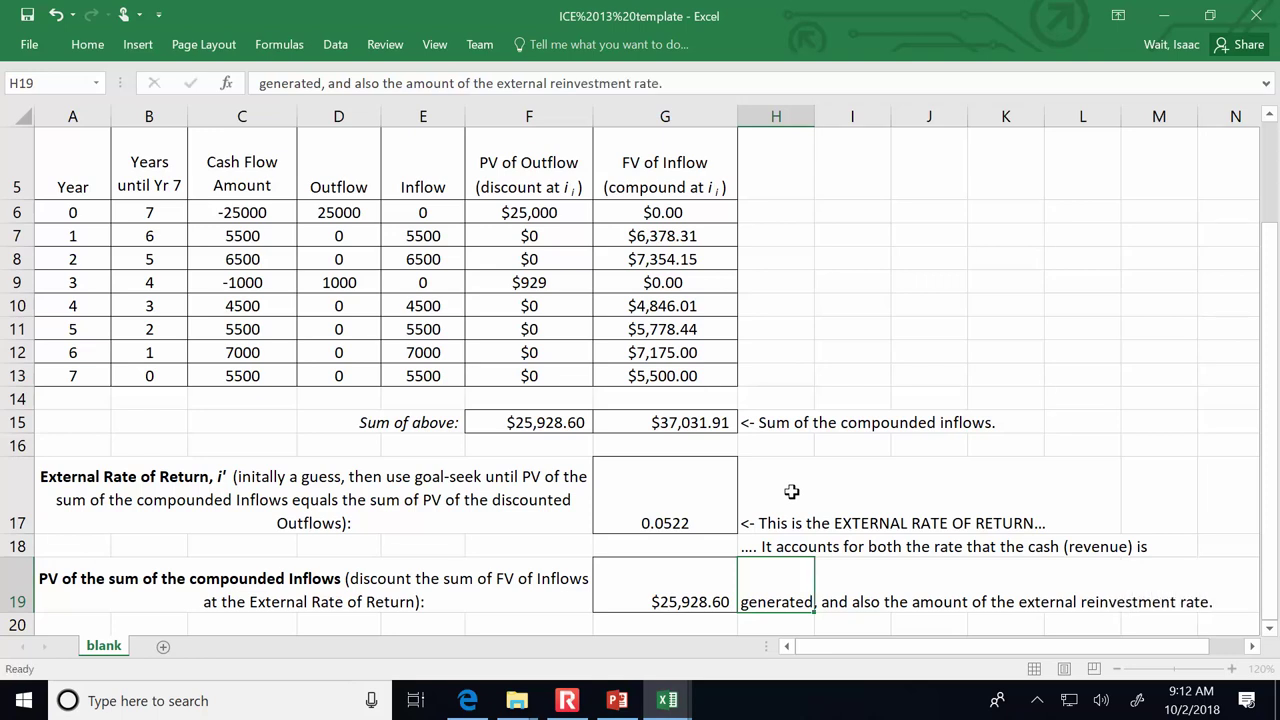
{"action": "key", "text": "Return"}
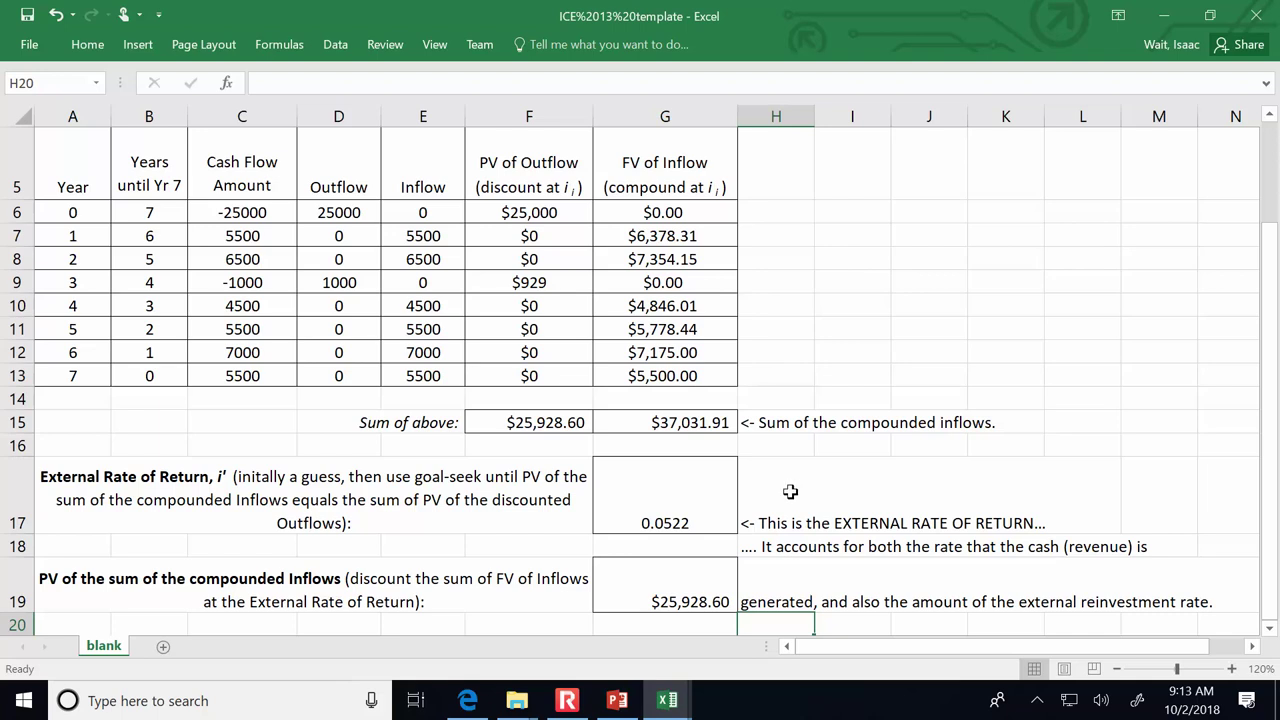
Step: Review the cash flows, External Rate of Return question and 2.5% yield on PowerPoint's ICE ERR slide, and return to the ICE 13 template in Excel
{"action": "left_click", "coordinate": [620, 704]}
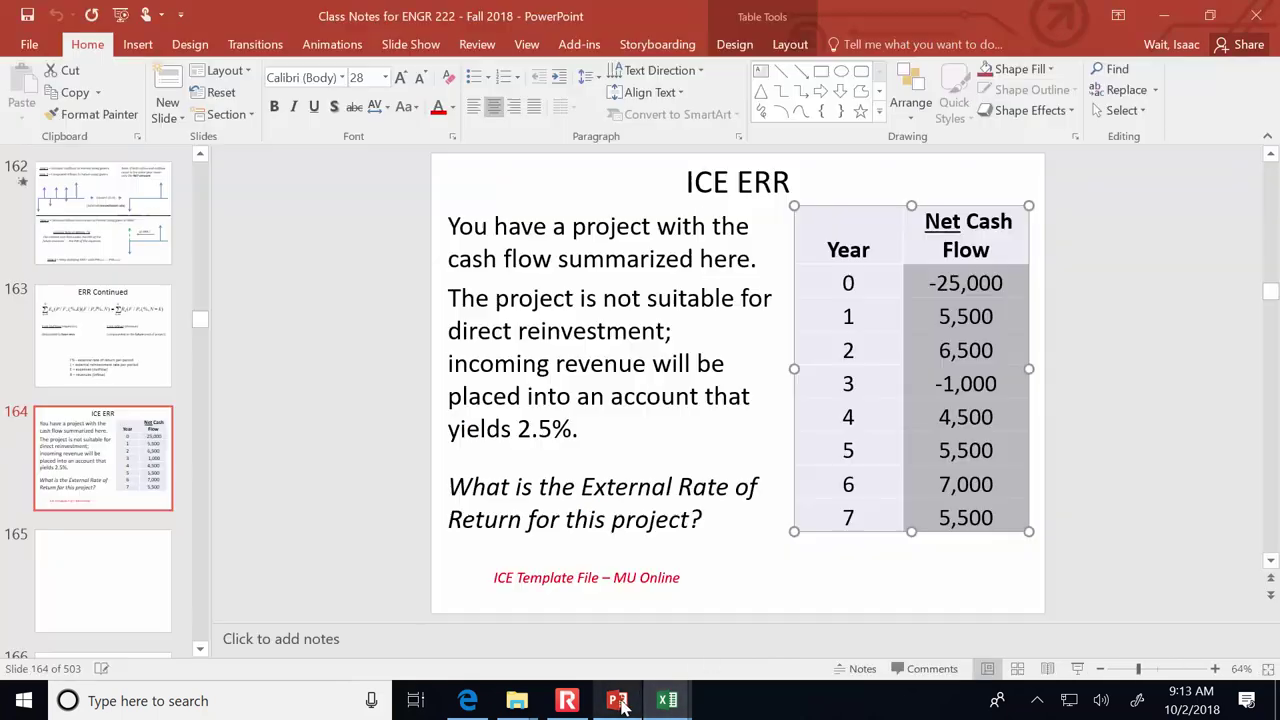
{"action": "left_click", "coordinate": [969, 286]}
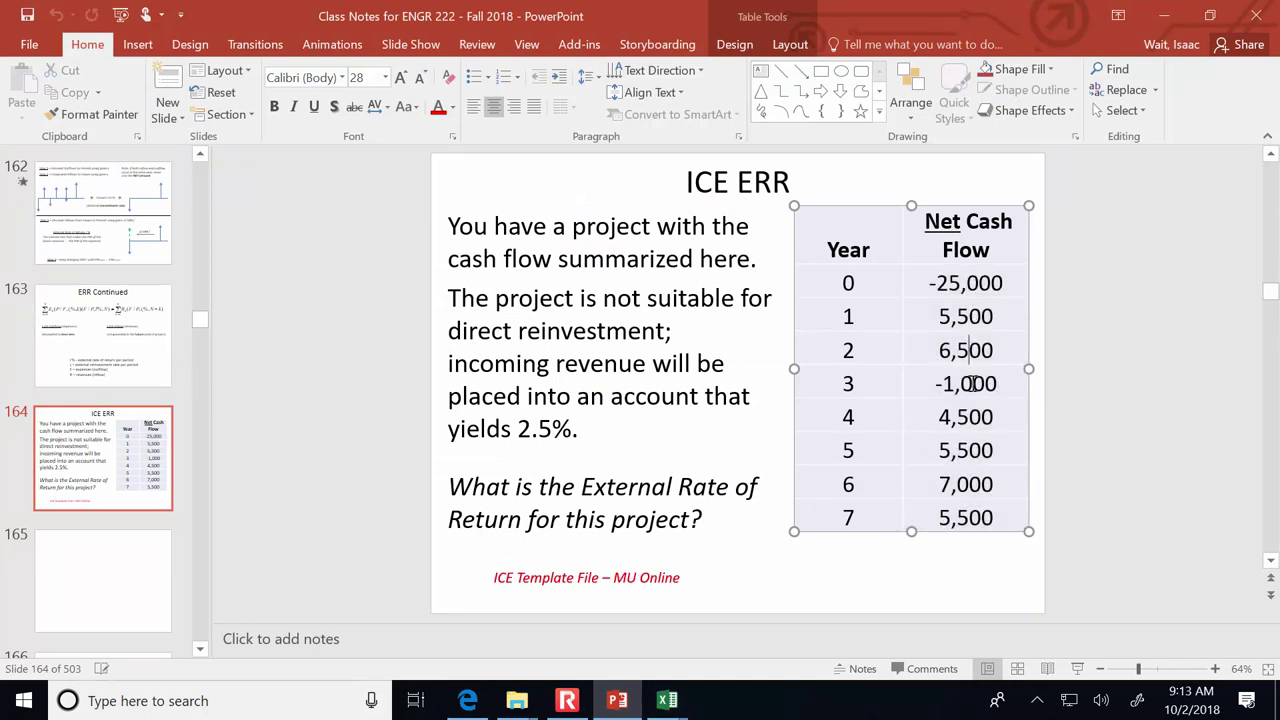
{"action": "left_click", "coordinate": [968, 416]}
{"action": "left_click_drag", "start_coordinate": [588, 497], "coordinate": [520, 521]}
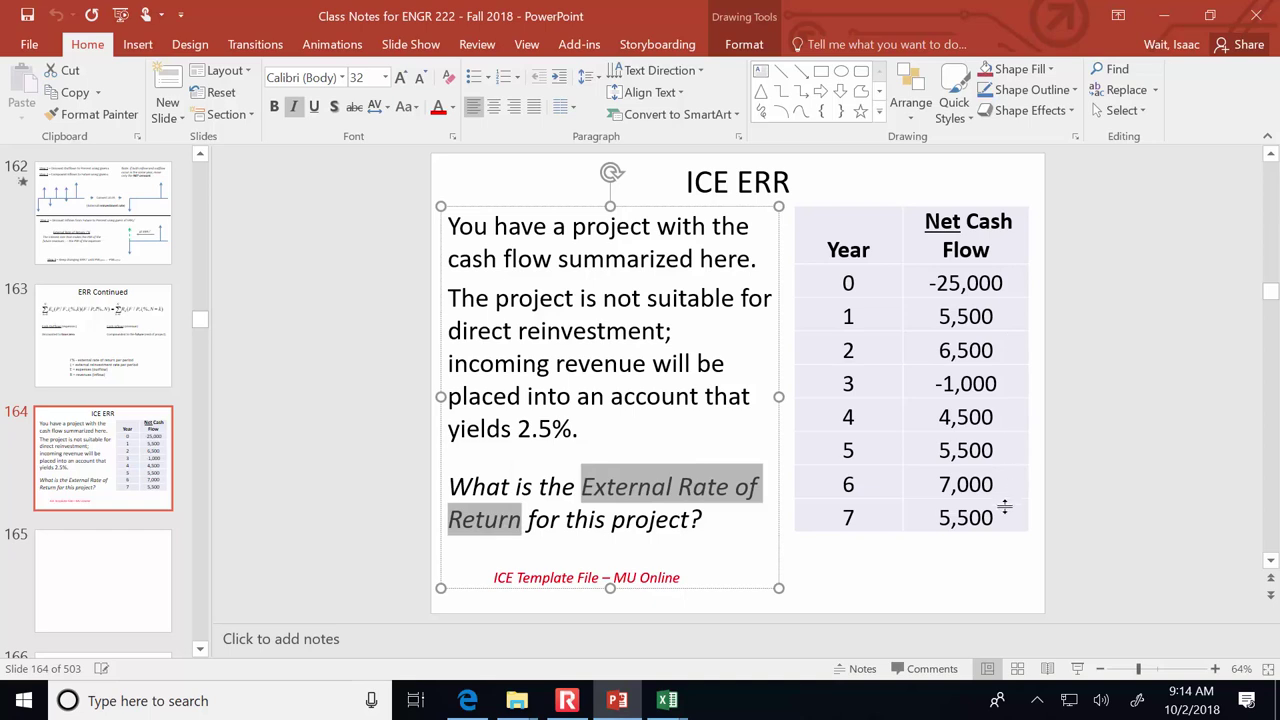
{"action": "left_click_drag", "start_coordinate": [514, 434], "coordinate": [540, 430]}
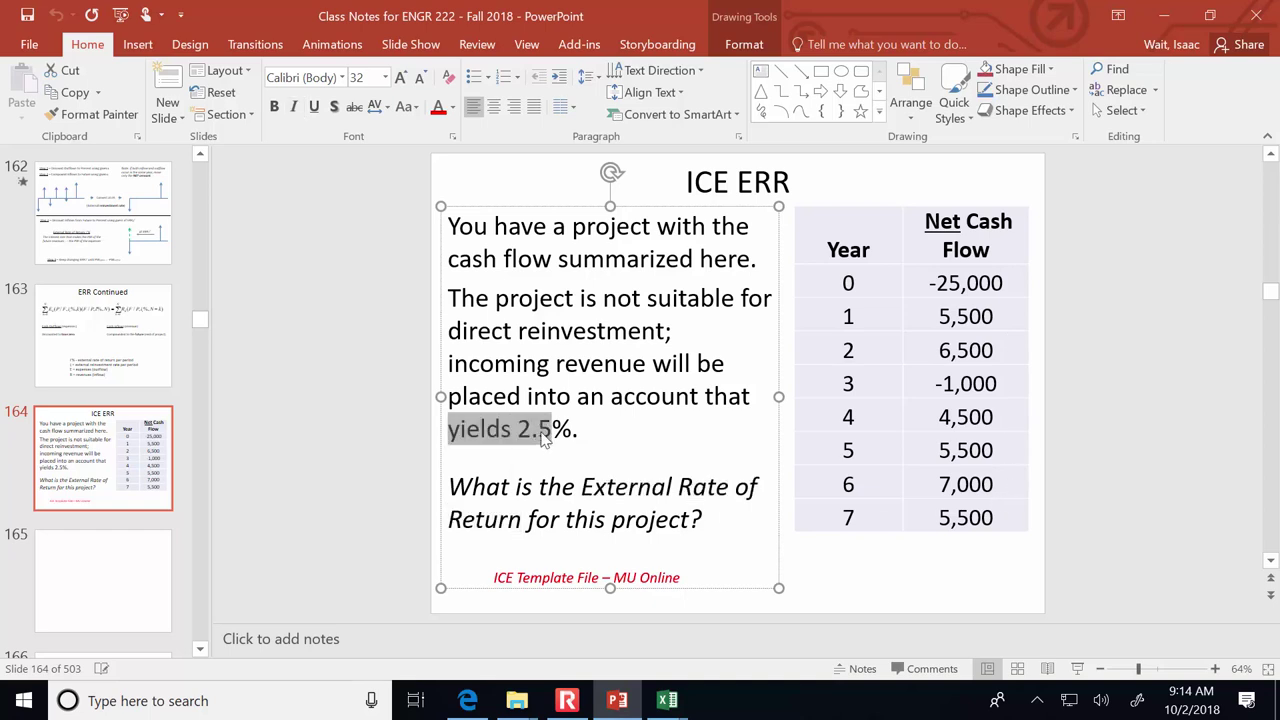
{"action": "mouse_move", "coordinate": [660, 693]}
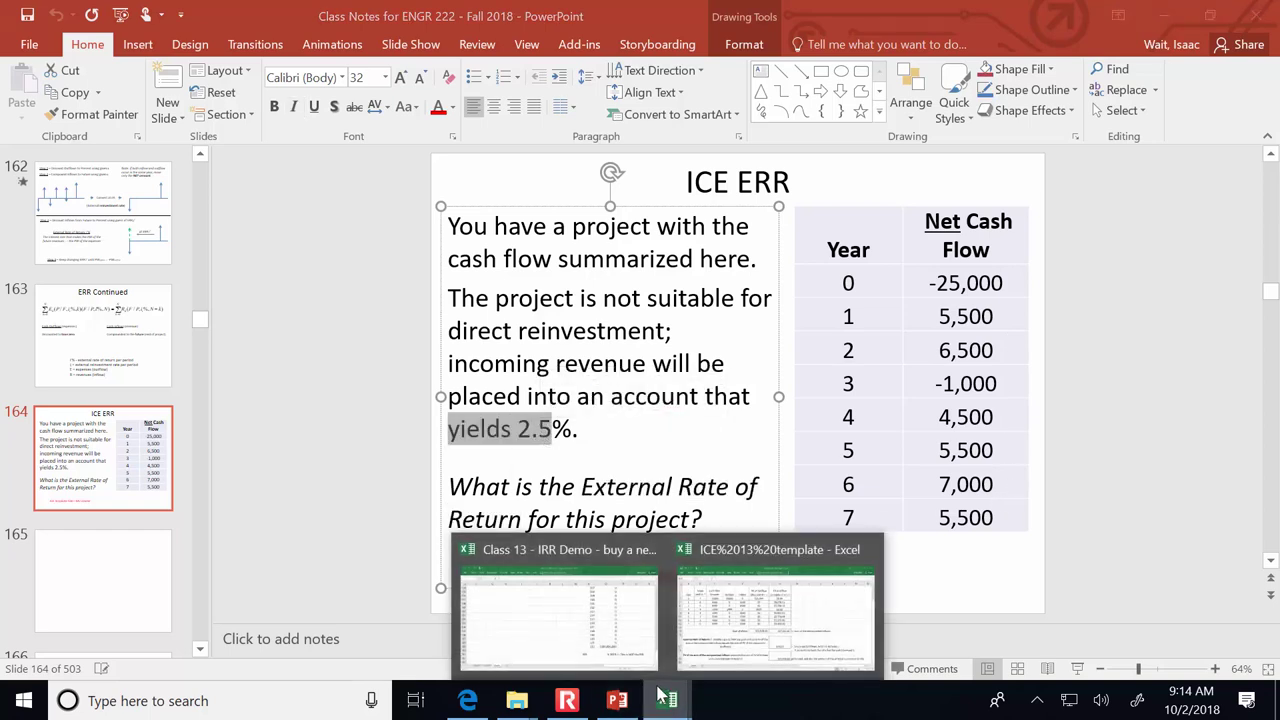
{"action": "left_click", "coordinate": [720, 623]}
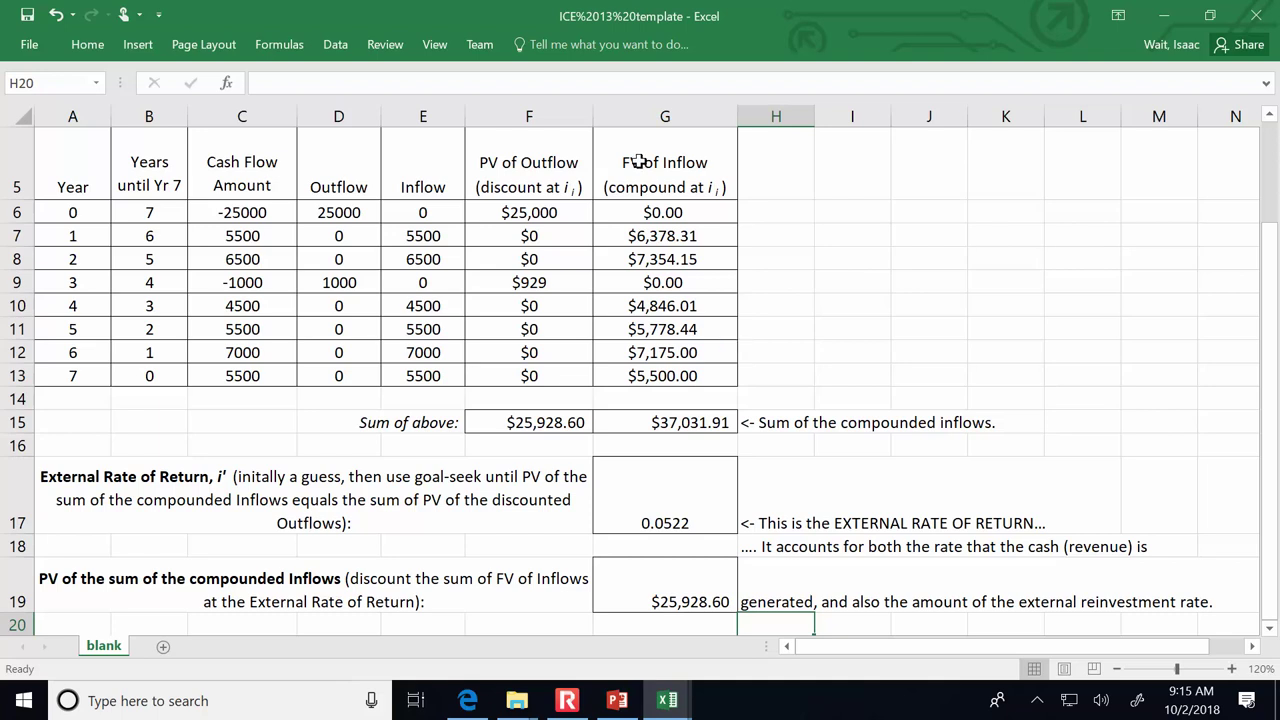
{"action": "left_click", "coordinate": [567, 700]}
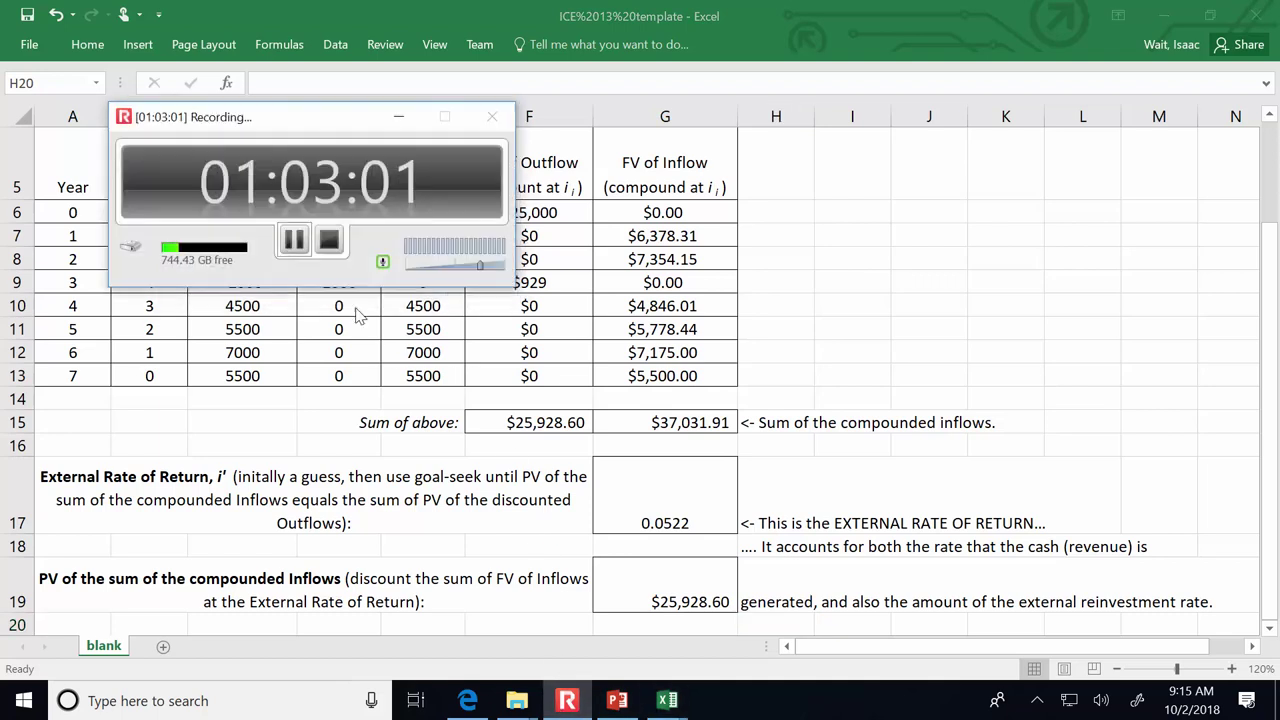